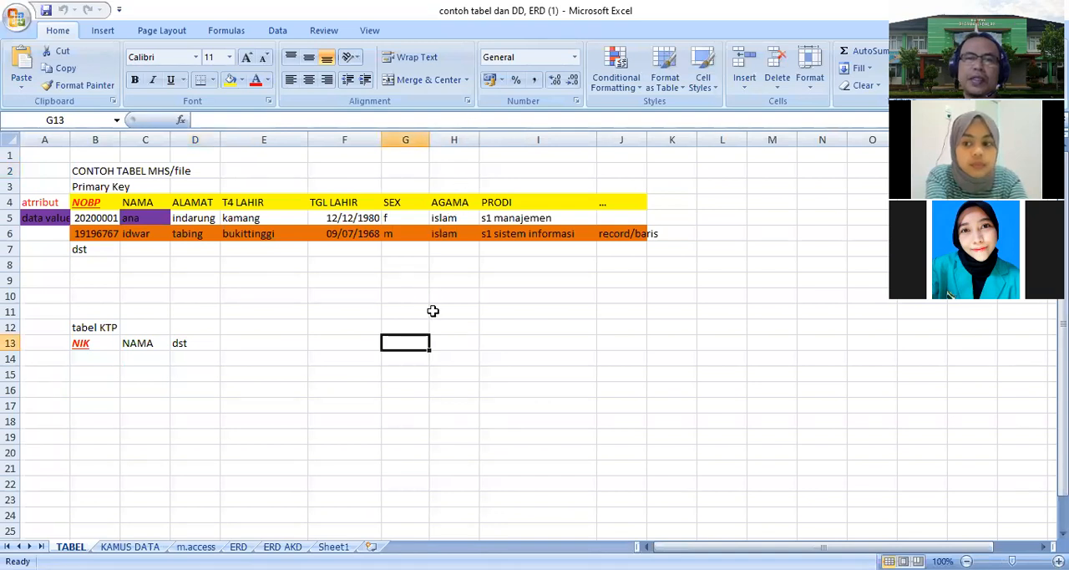
{"action": "left_click", "coordinate": [468, 309]}
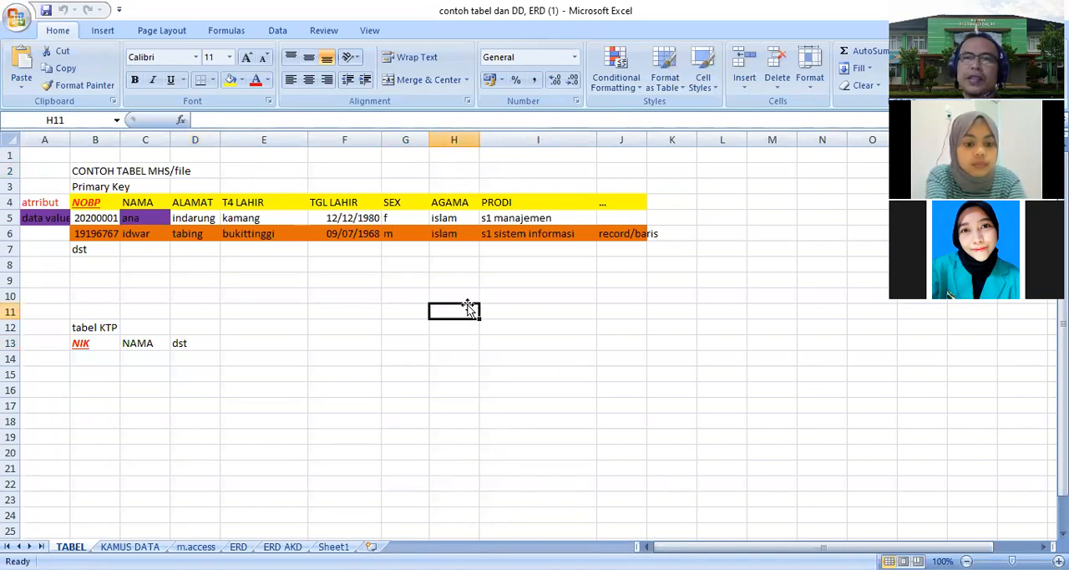
{"action": "key", "text": "alt+Tab"}
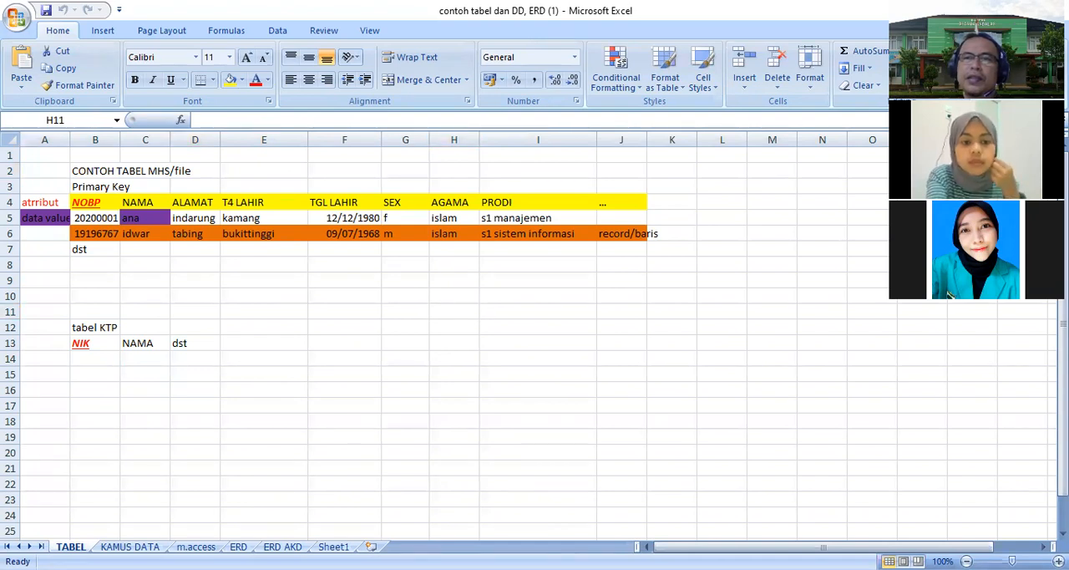
{"action": "left_click", "coordinate": [462, 248]}
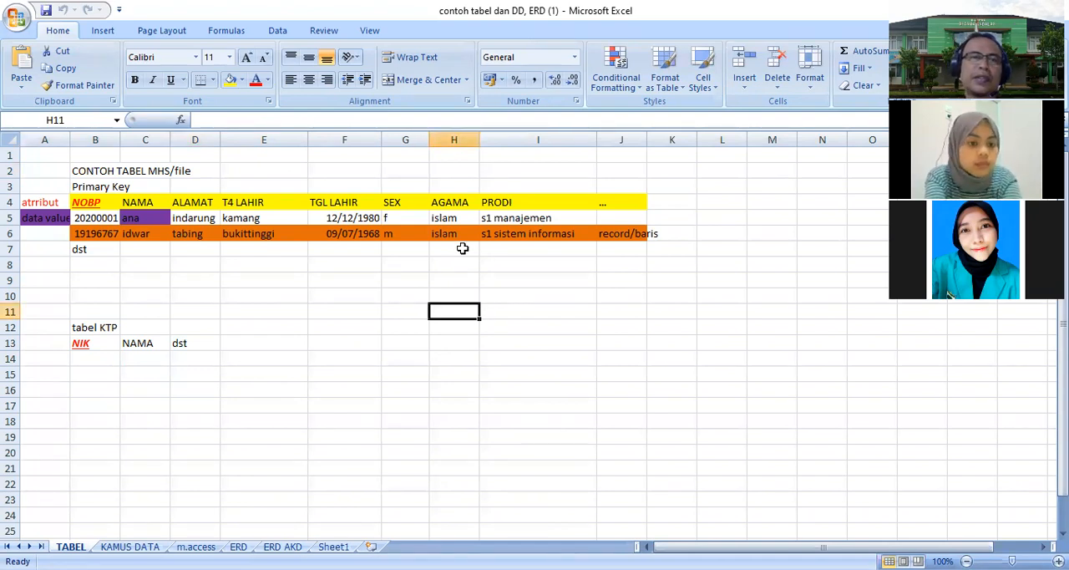
- Examine the attribute header cells of the student table, from atribut to NOBP, NAMA and ALAMAT
{"action": "left_click", "coordinate": [84, 204]}
{"action": "left_click", "coordinate": [133, 202]}
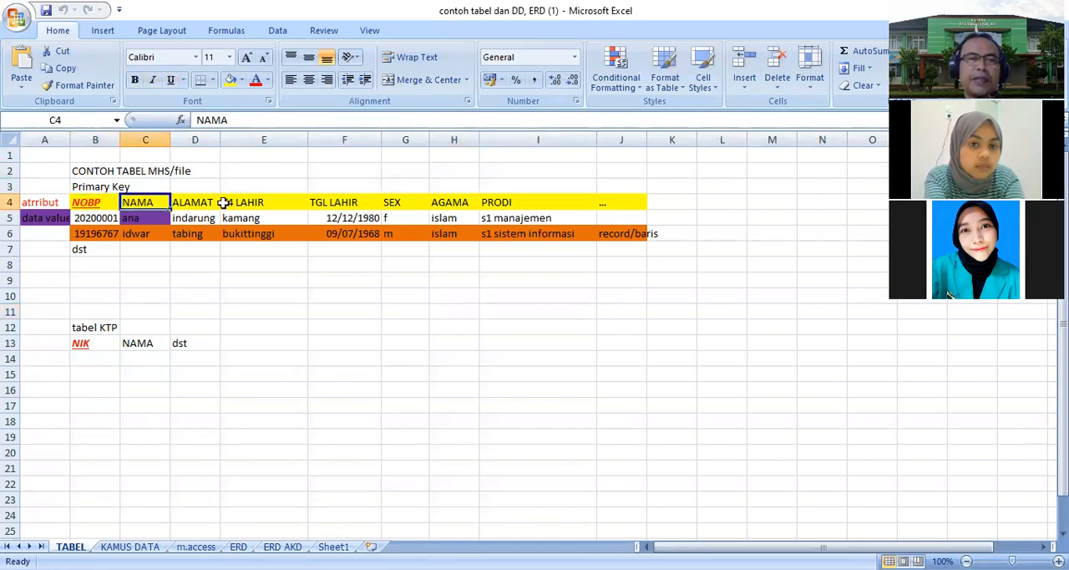
{"action": "left_click", "coordinate": [205, 203]}
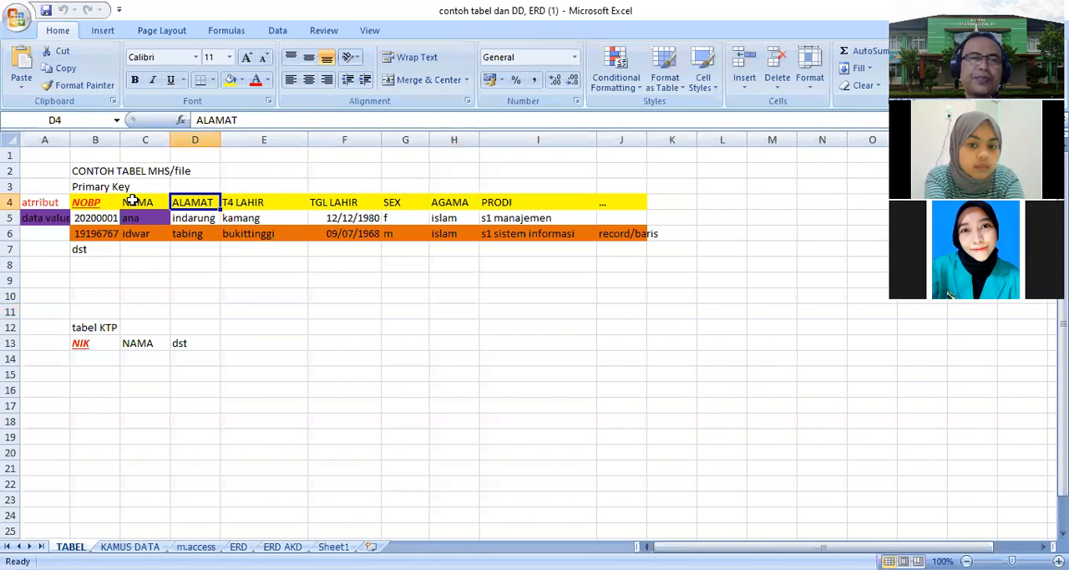
{"action": "left_click", "coordinate": [34, 202]}
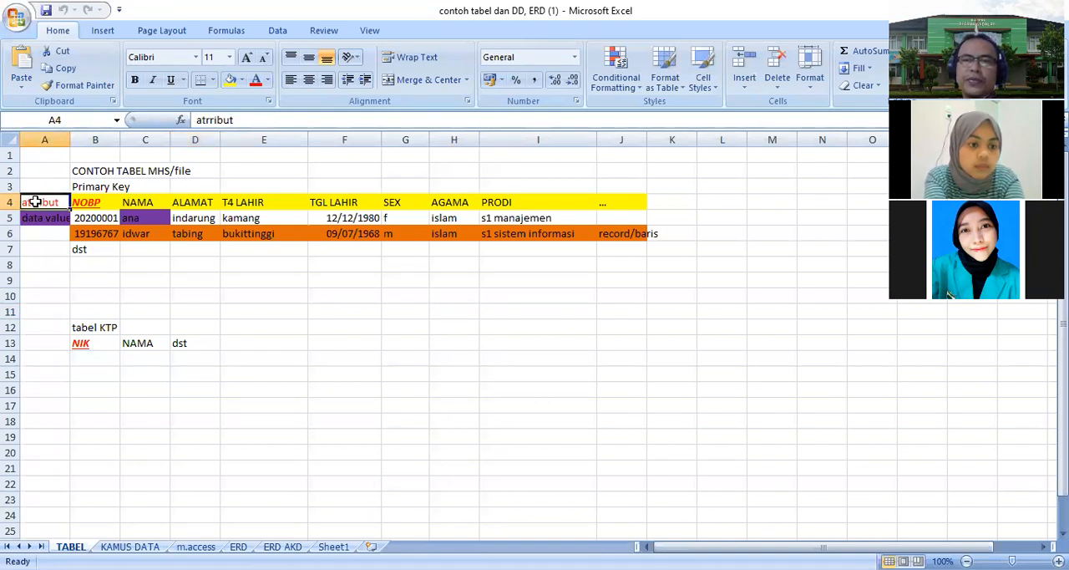
{"action": "left_click", "coordinate": [97, 204]}
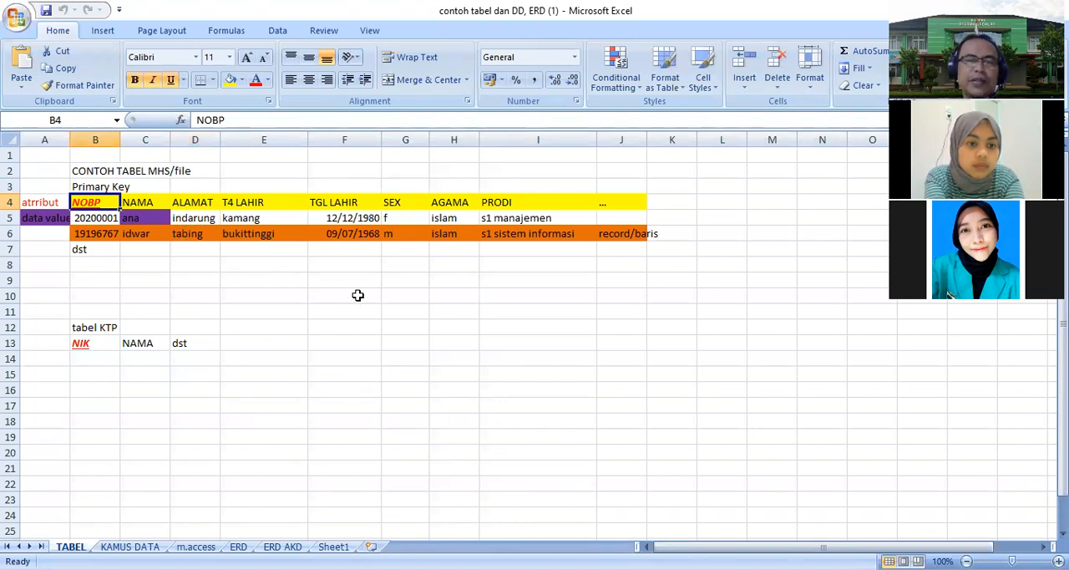
{"action": "left_click", "coordinate": [88, 282]}
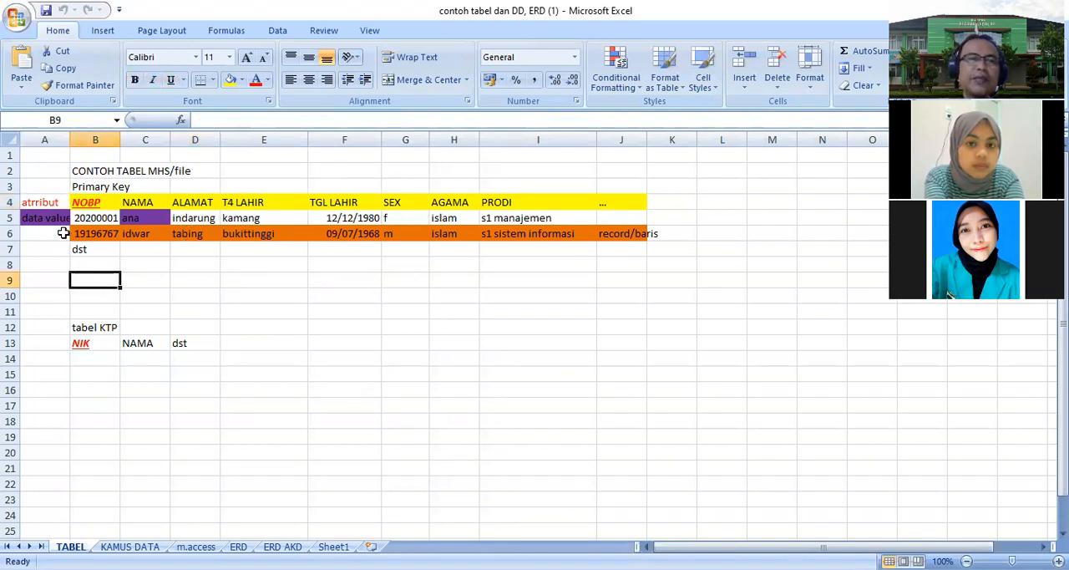
- Select the first data row of the student table, then inspect the NOBP and Primary Key cells
{"action": "left_click_drag", "start_coordinate": [38, 207], "coordinate": [551, 205]}
{"action": "left_click", "coordinate": [422, 390]}
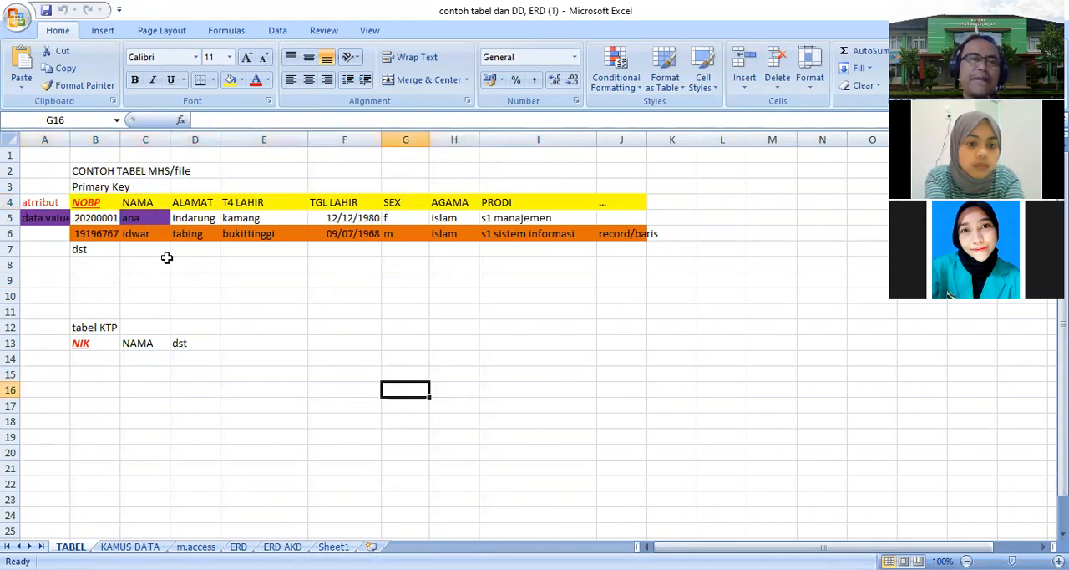
{"action": "left_click", "coordinate": [102, 206]}
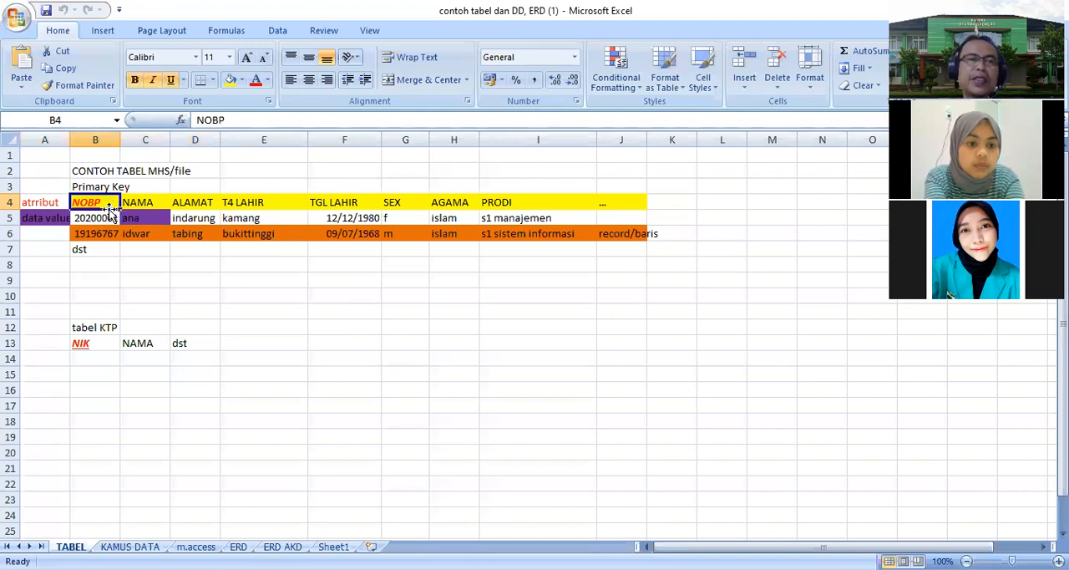
{"action": "left_click", "coordinate": [92, 186]}
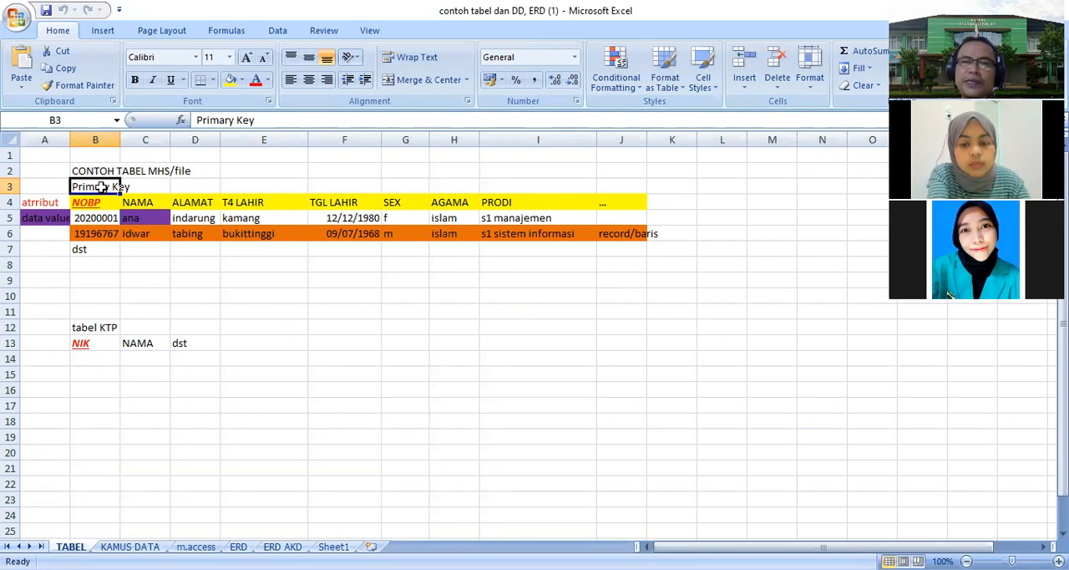
- Go through the values of each cell in the two record rows of the student table
{"action": "left_click", "coordinate": [303, 390]}
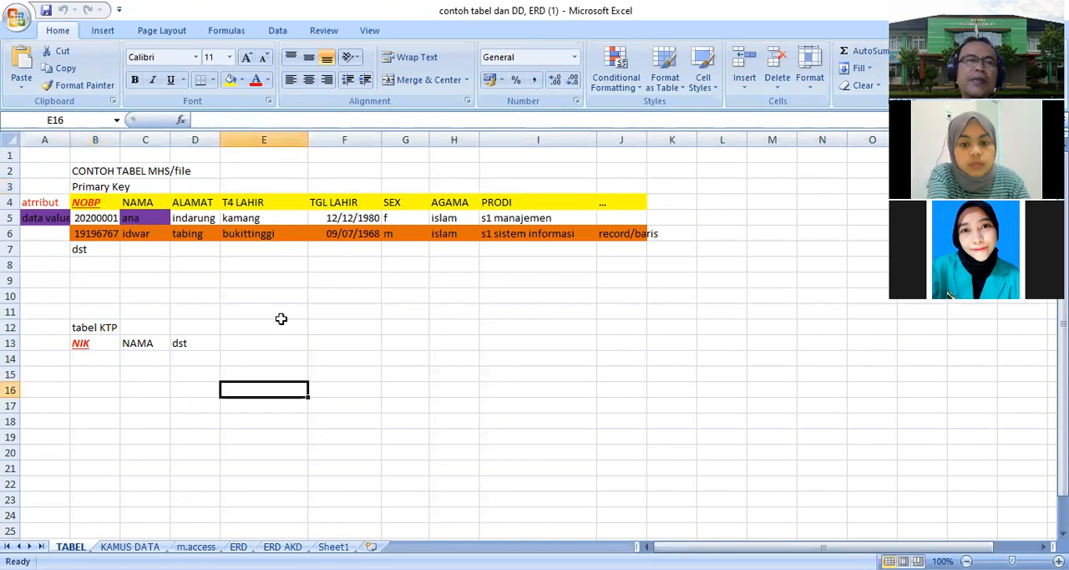
{"action": "left_click", "coordinate": [141, 219]}
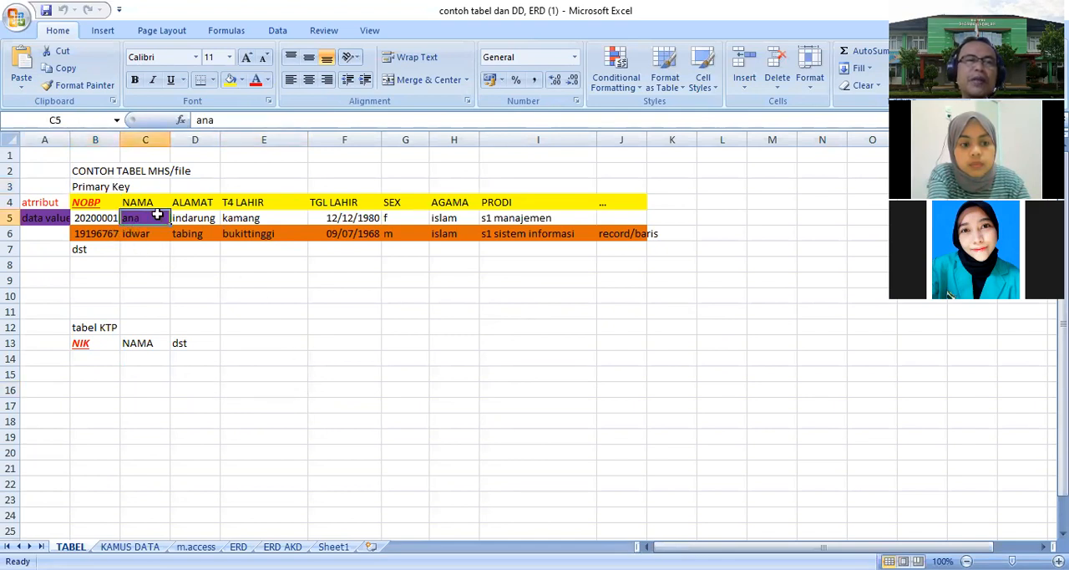
{"action": "left_click", "coordinate": [202, 219]}
{"action": "left_click", "coordinate": [241, 217]}
{"action": "left_click", "coordinate": [334, 217]}
{"action": "left_click", "coordinate": [435, 214]}
{"action": "left_click", "coordinate": [521, 217]}
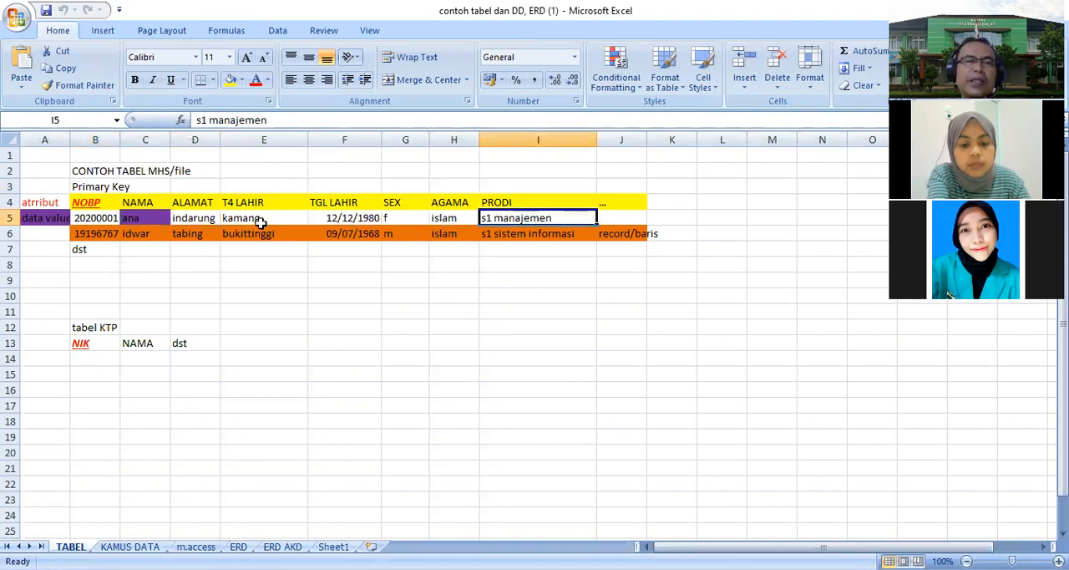
{"action": "left_click", "coordinate": [153, 218]}
{"action": "left_click", "coordinate": [243, 217]}
{"action": "left_click", "coordinate": [357, 217]}
{"action": "left_click", "coordinate": [451, 217]}
{"action": "left_click", "coordinate": [514, 237]}
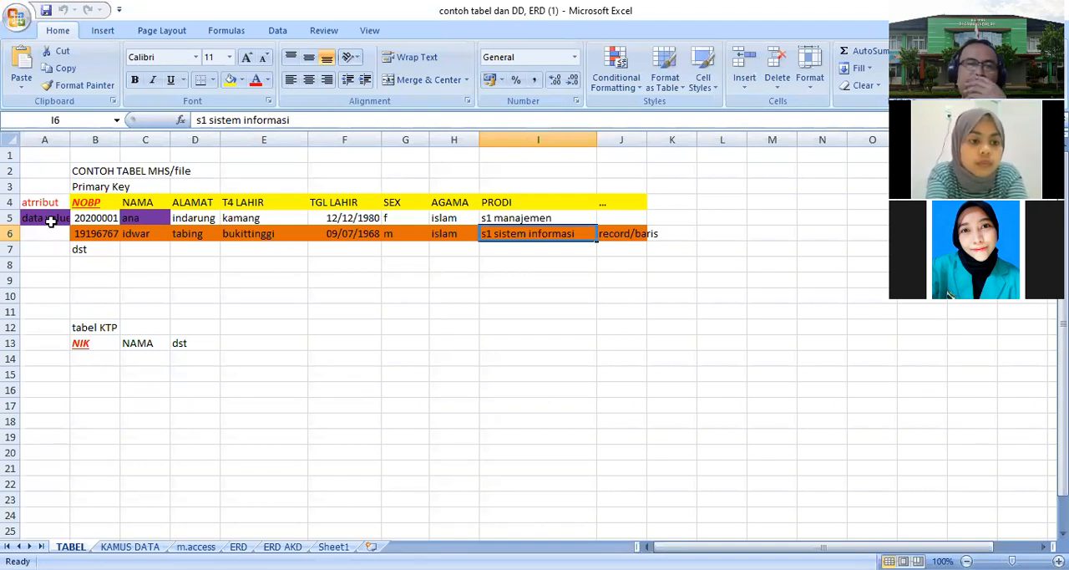
- Select each record row in turn, then the whole student table block including its title
{"action": "left_click", "coordinate": [186, 310]}
{"action": "left_click_drag", "start_coordinate": [90, 220], "coordinate": [566, 223]}
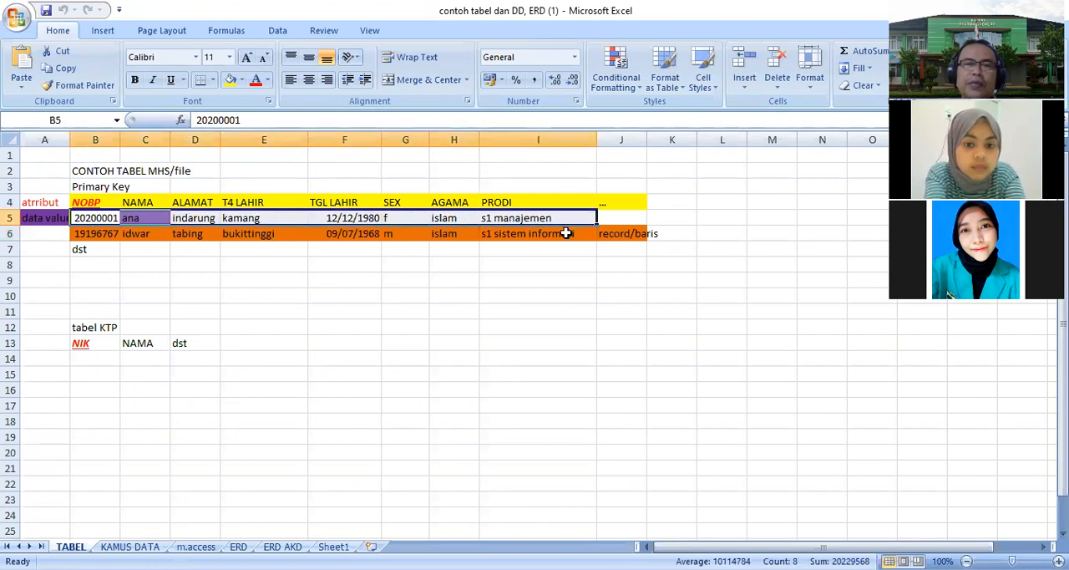
{"action": "left_click_drag", "start_coordinate": [89, 234], "coordinate": [554, 241]}
{"action": "left_click", "coordinate": [551, 238]}
{"action": "left_click", "coordinate": [622, 233]}
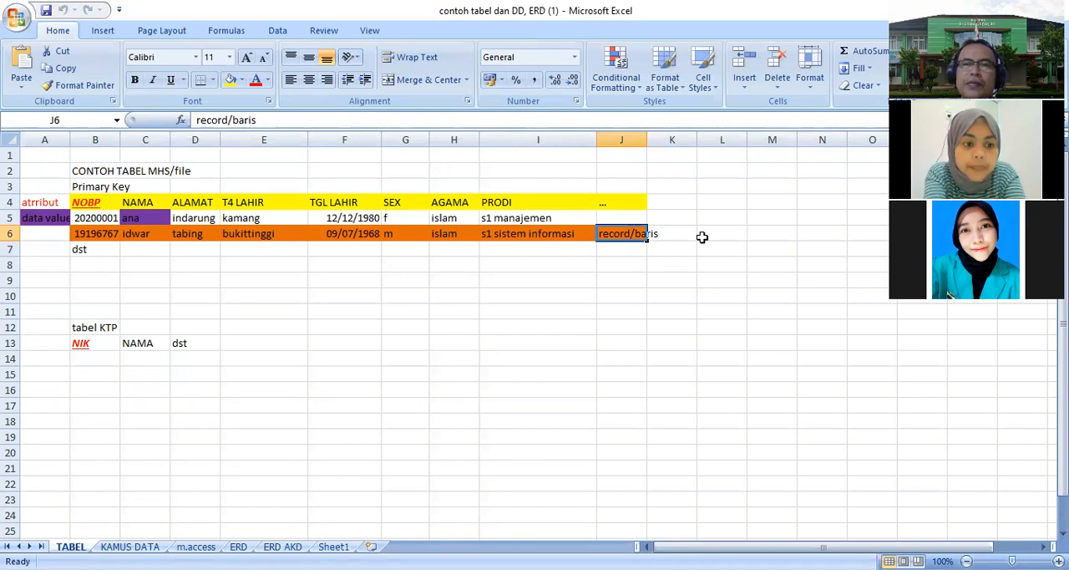
{"action": "left_click", "coordinate": [32, 182]}
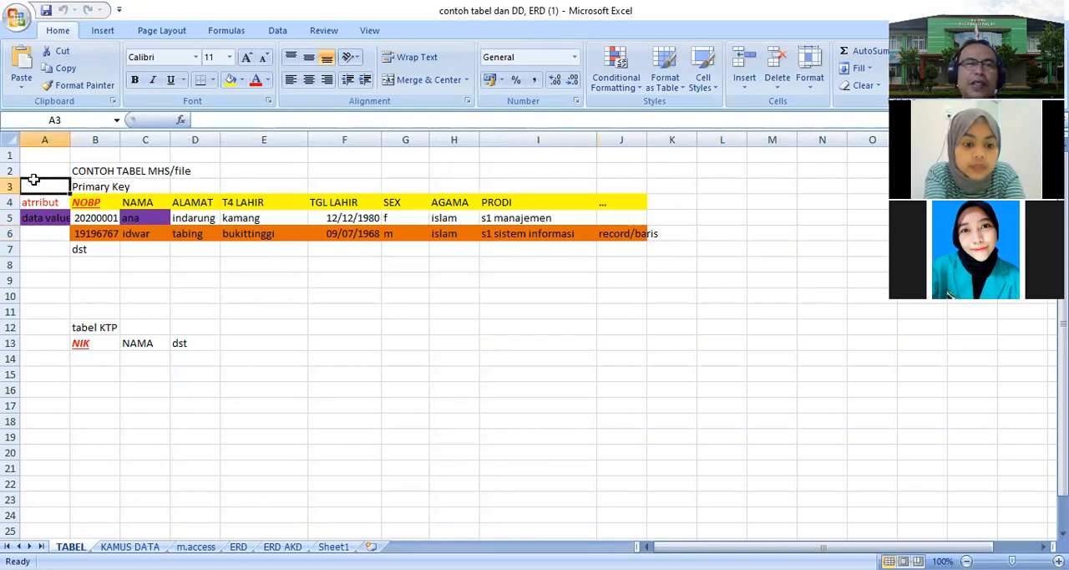
{"action": "left_click_drag", "start_coordinate": [31, 167], "coordinate": [654, 245]}
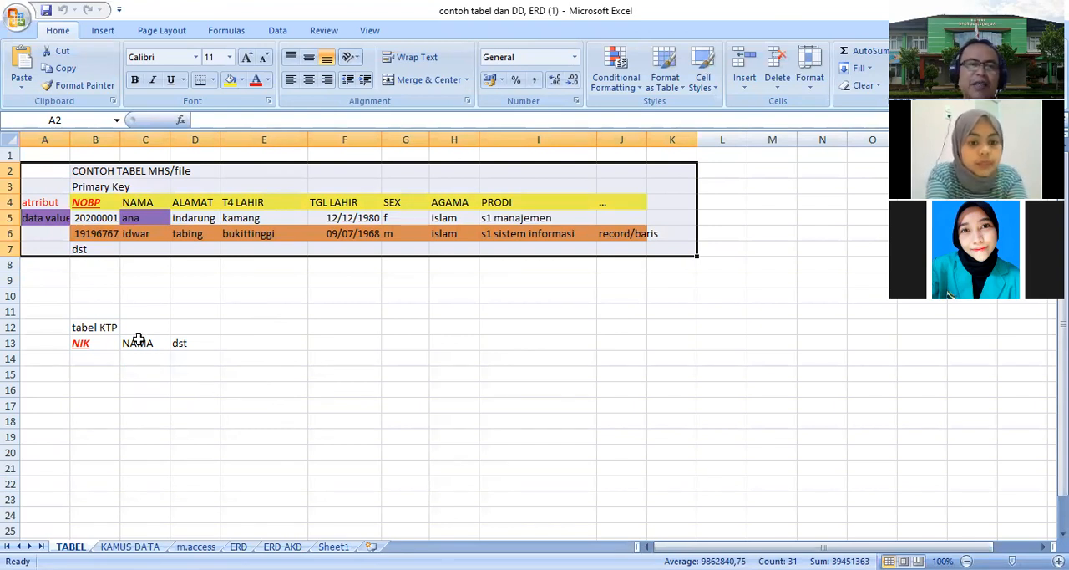
- Select the tabel KTP block and inspect its NIK key cell
{"action": "left_click", "coordinate": [100, 328]}
{"action": "left_click_drag", "start_coordinate": [99, 329], "coordinate": [203, 341]}
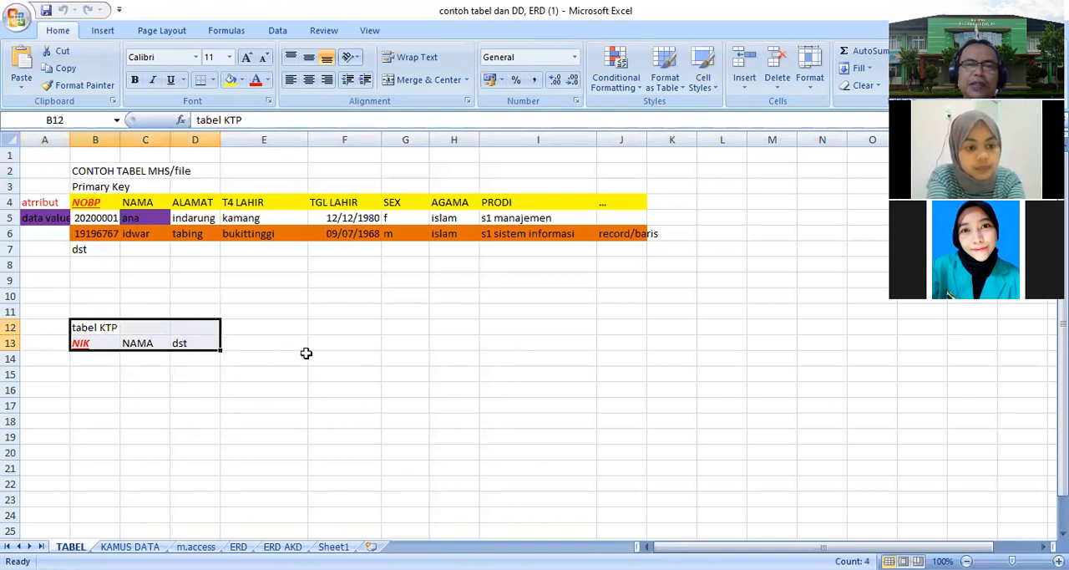
{"action": "left_click", "coordinate": [305, 353]}
{"action": "left_click", "coordinate": [91, 348]}
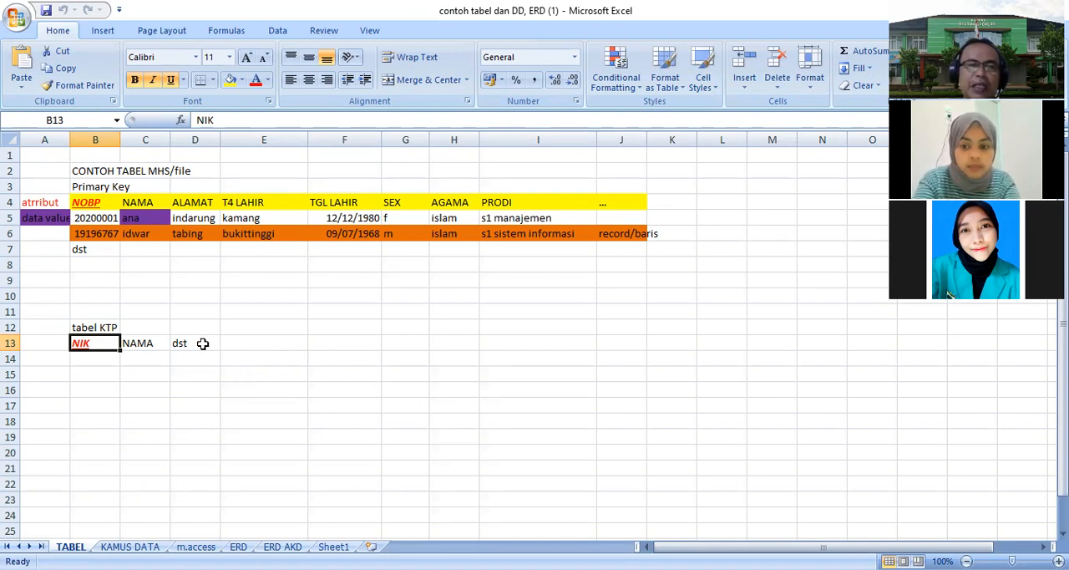
- Fill the two 'tabel KTP' title cells with the standard green colour
{"action": "left_click_drag", "start_coordinate": [84, 324], "coordinate": [154, 322]}
{"action": "left_click", "coordinate": [242, 80]}
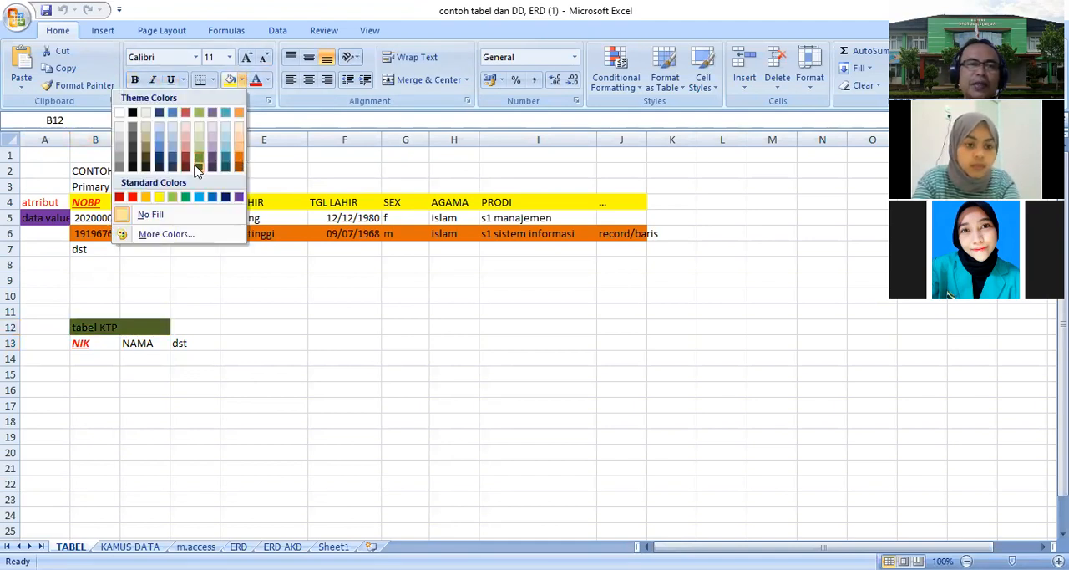
{"action": "left_click", "coordinate": [183, 196]}
{"action": "left_click", "coordinate": [258, 347]}
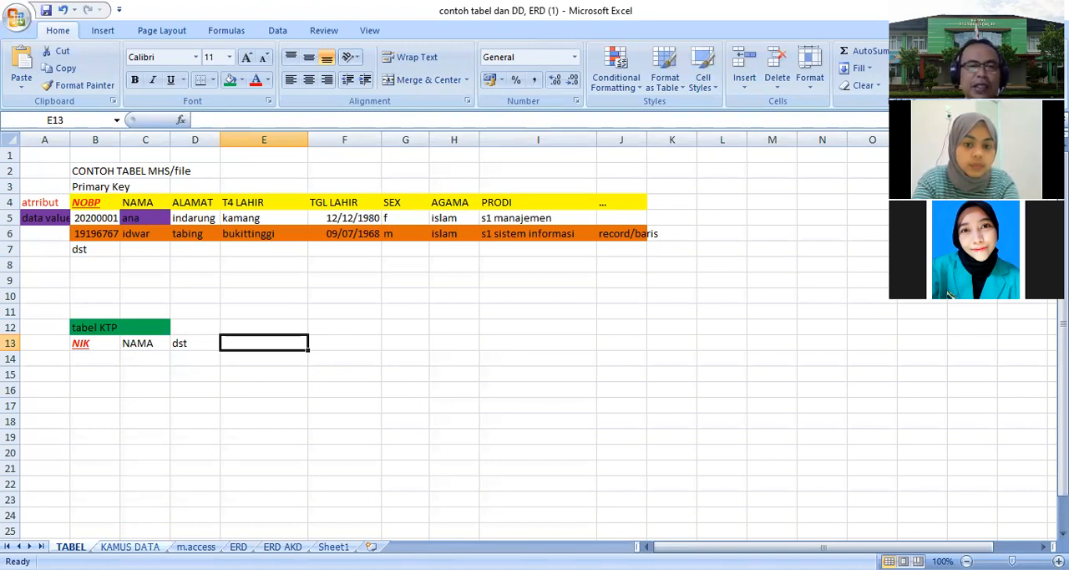
- Switch to the KAMUS DATA sheet and enter the title M.access above the field table
{"action": "left_click", "coordinate": [148, 536]}
{"action": "left_click", "coordinate": [242, 453]}
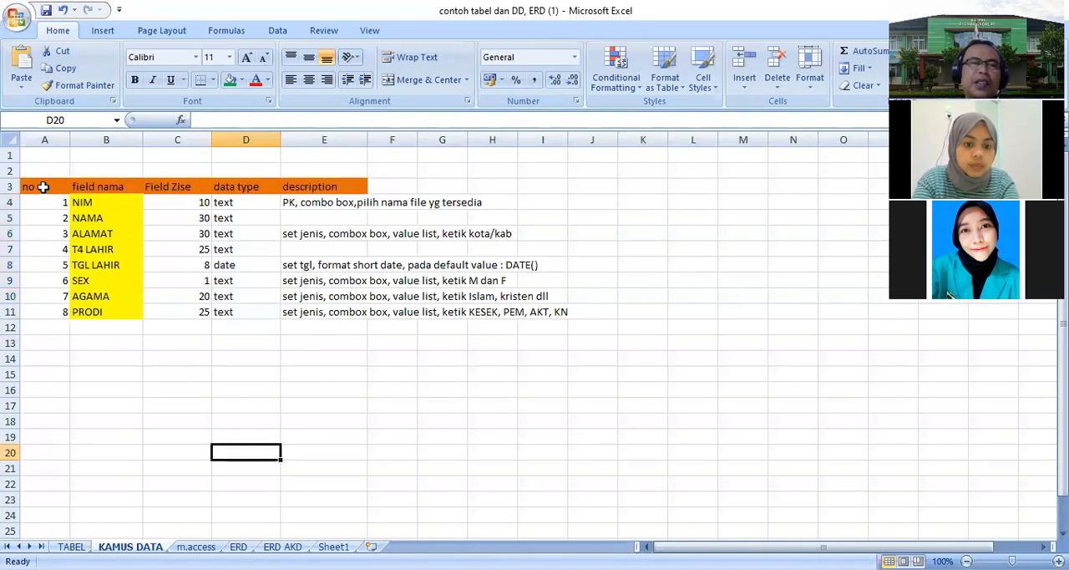
{"action": "left_click", "coordinate": [77, 168]}
{"action": "type", "text": "M"}
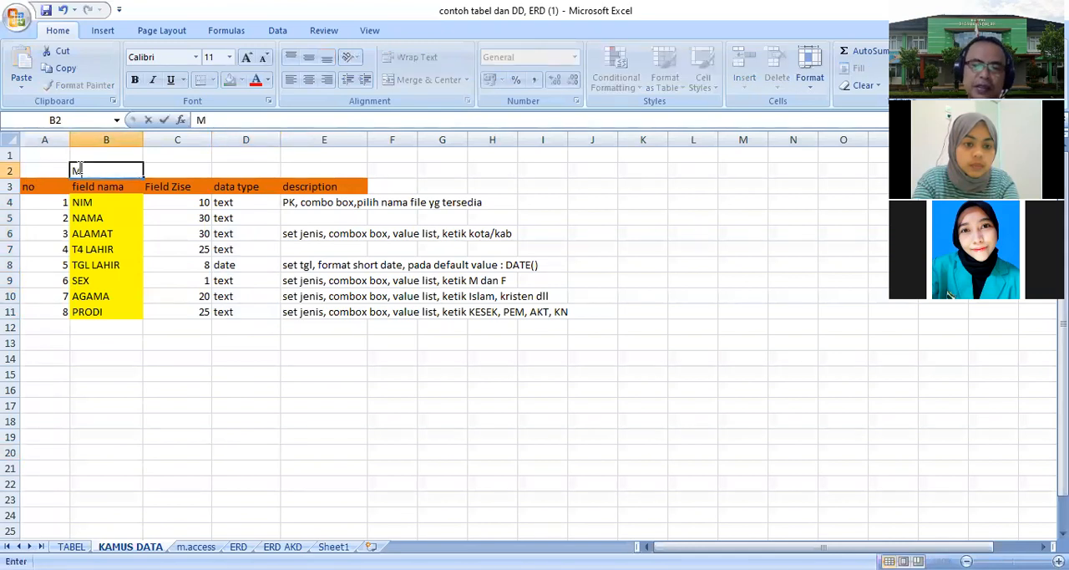
{"action": "type", "text": ".access"}
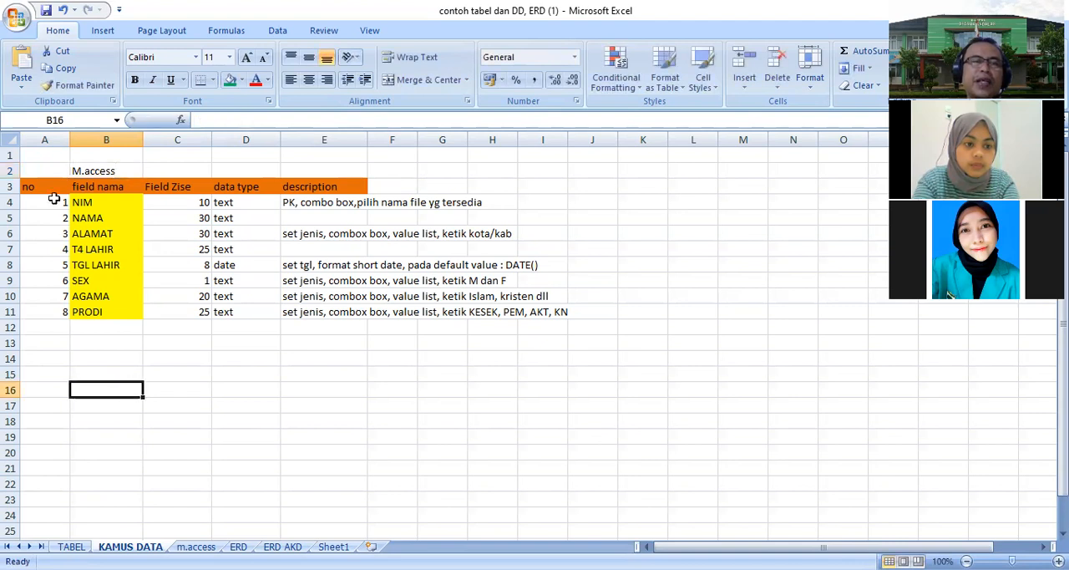
- Review the data dictionary's column headings: no, field nama, Field Zise, data type, description
{"action": "left_click", "coordinate": [85, 183]}
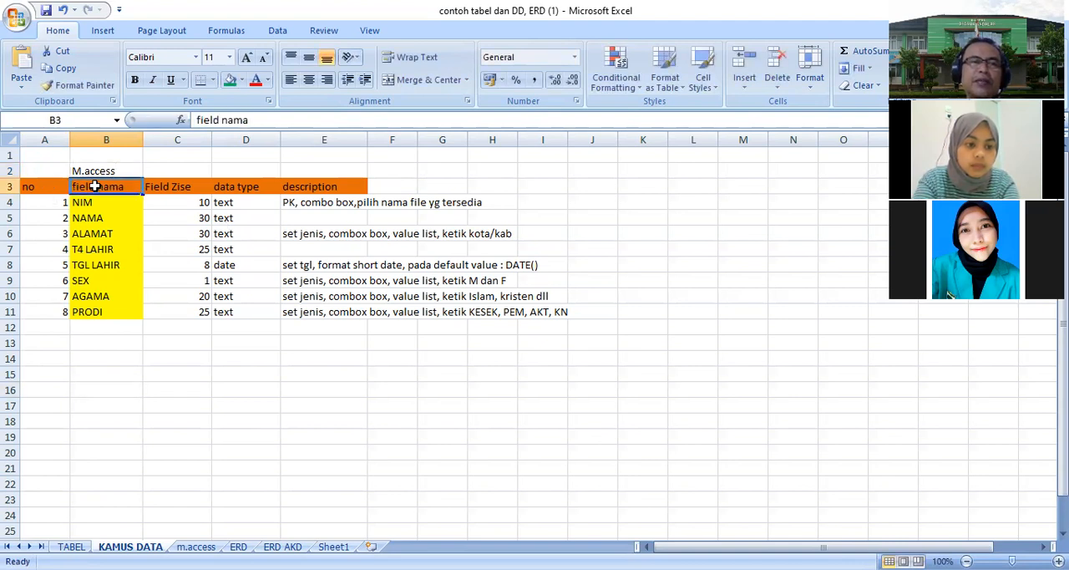
{"action": "left_click", "coordinate": [56, 184]}
{"action": "left_click", "coordinate": [125, 185]}
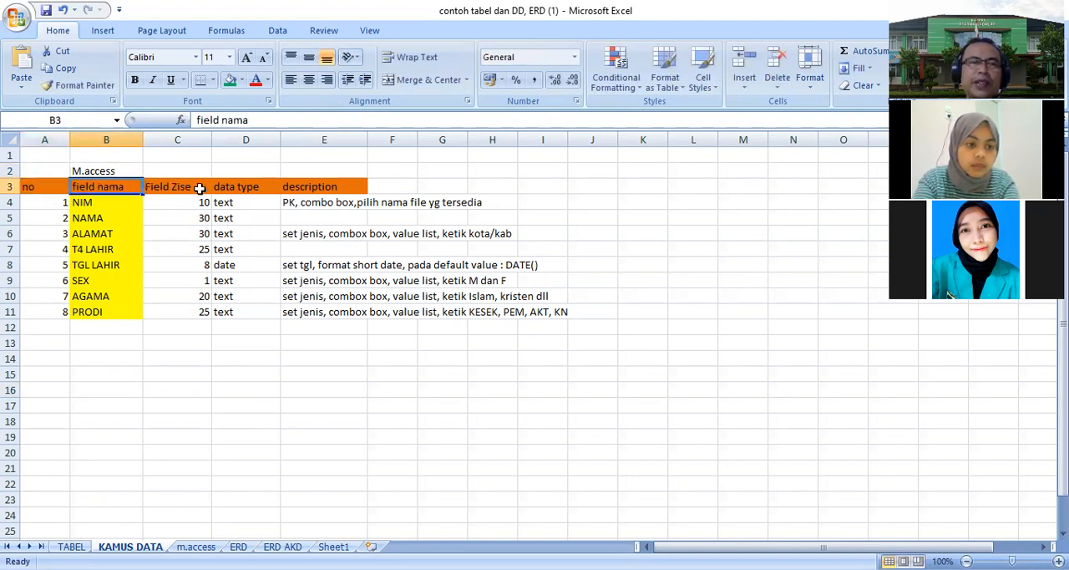
{"action": "left_click", "coordinate": [184, 186]}
{"action": "left_click", "coordinate": [249, 186]}
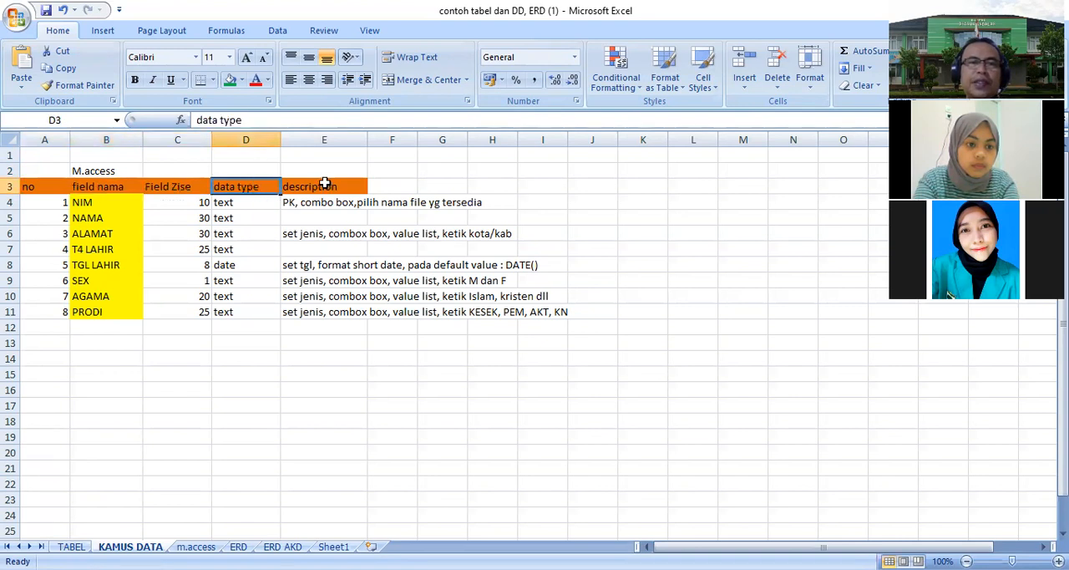
{"action": "left_click", "coordinate": [322, 184]}
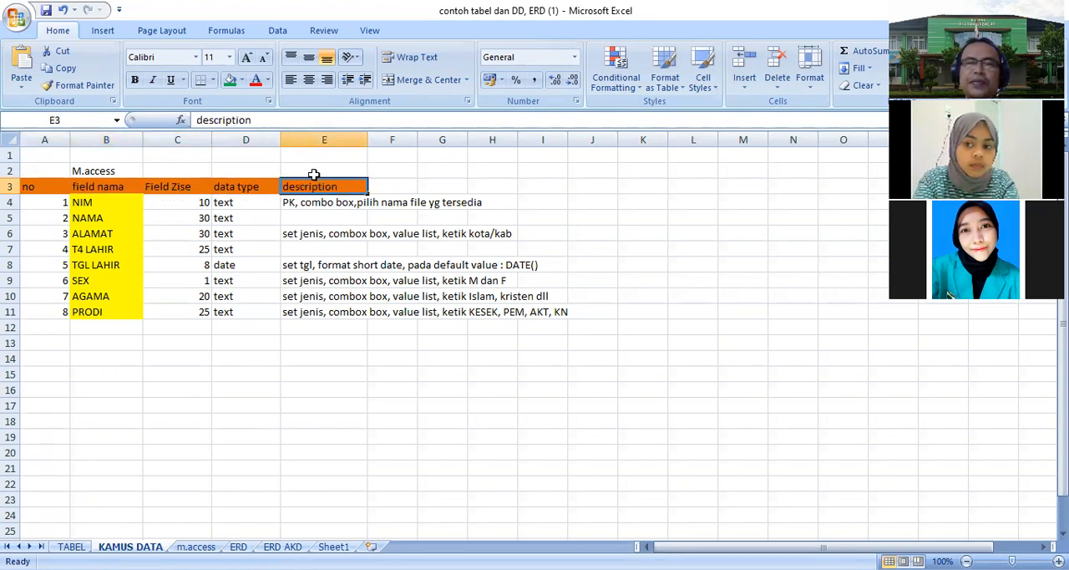
- Go through each field name listed in the data dictionary, from NIM down to PRODI
{"action": "left_click", "coordinate": [109, 201]}
{"action": "left_click", "coordinate": [105, 218]}
{"action": "left_click", "coordinate": [106, 234]}
{"action": "left_click", "coordinate": [107, 248]}
{"action": "left_click", "coordinate": [107, 265]}
{"action": "left_click", "coordinate": [98, 280]}
{"action": "left_click", "coordinate": [105, 341]}
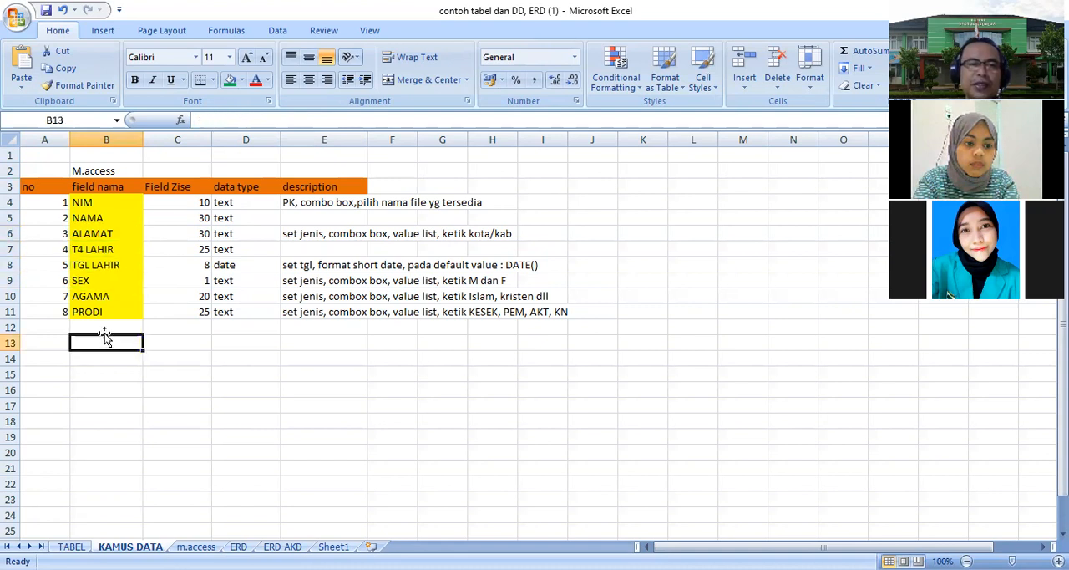
- Enter dst... in the field name column below PRODI
{"action": "left_click", "coordinate": [101, 327]}
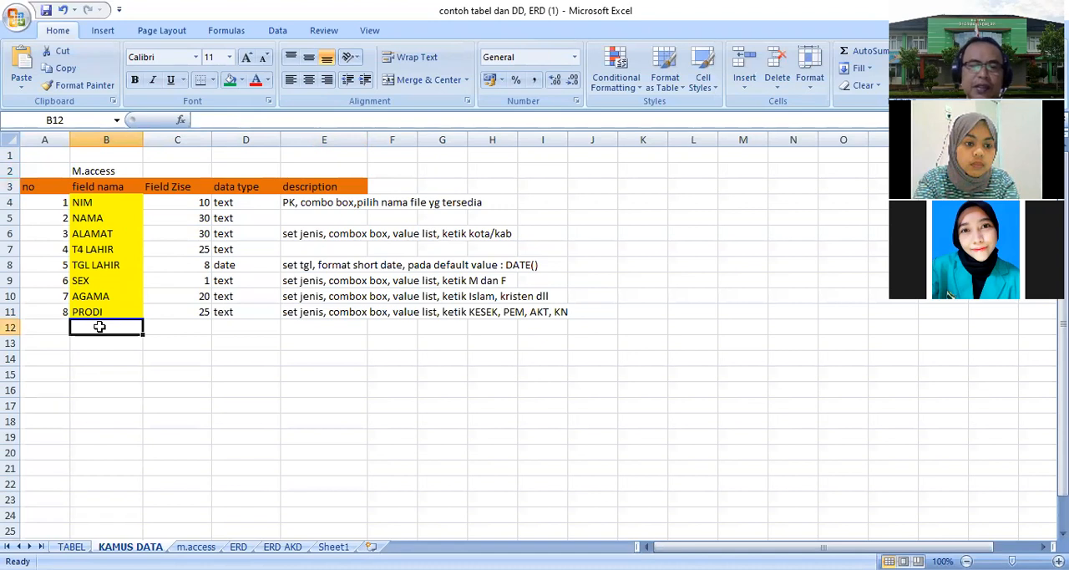
{"action": "type", "text": "dst..."}
{"action": "left_click", "coordinate": [149, 375]}
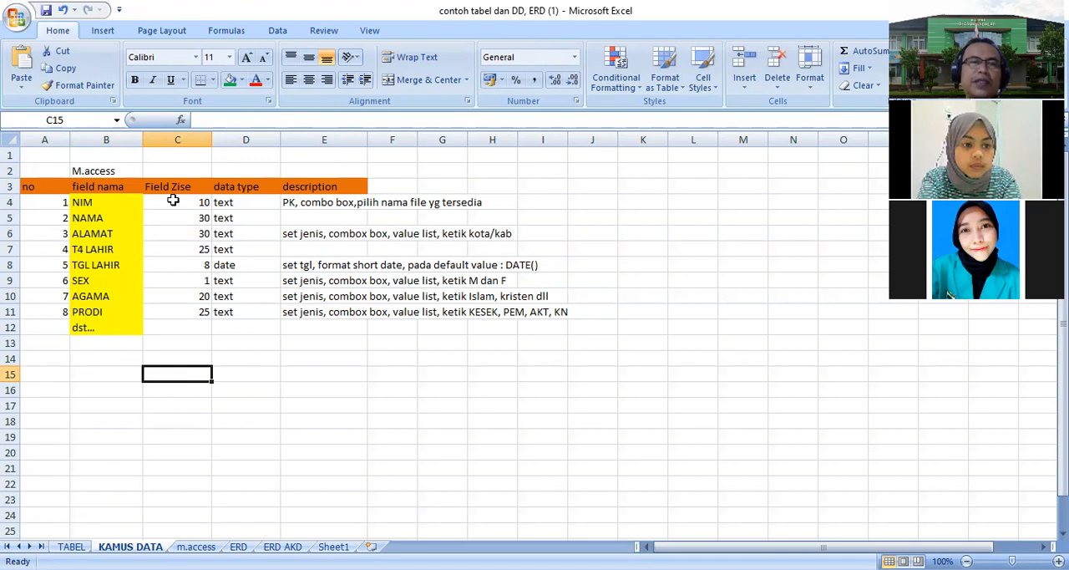
- Inspect the NIM field and its field size
{"action": "left_click", "coordinate": [100, 202]}
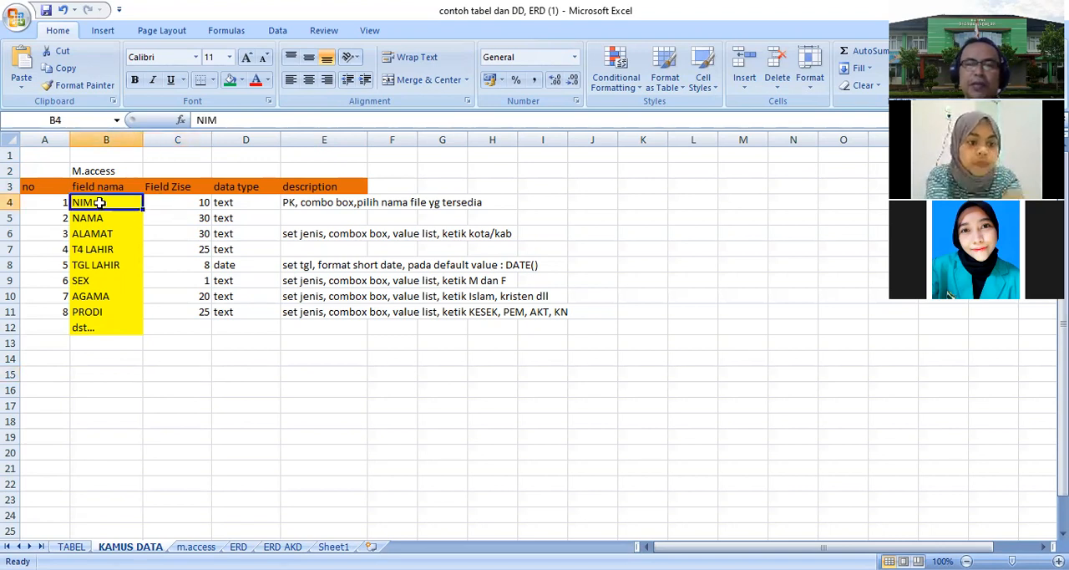
{"action": "left_click", "coordinate": [176, 208]}
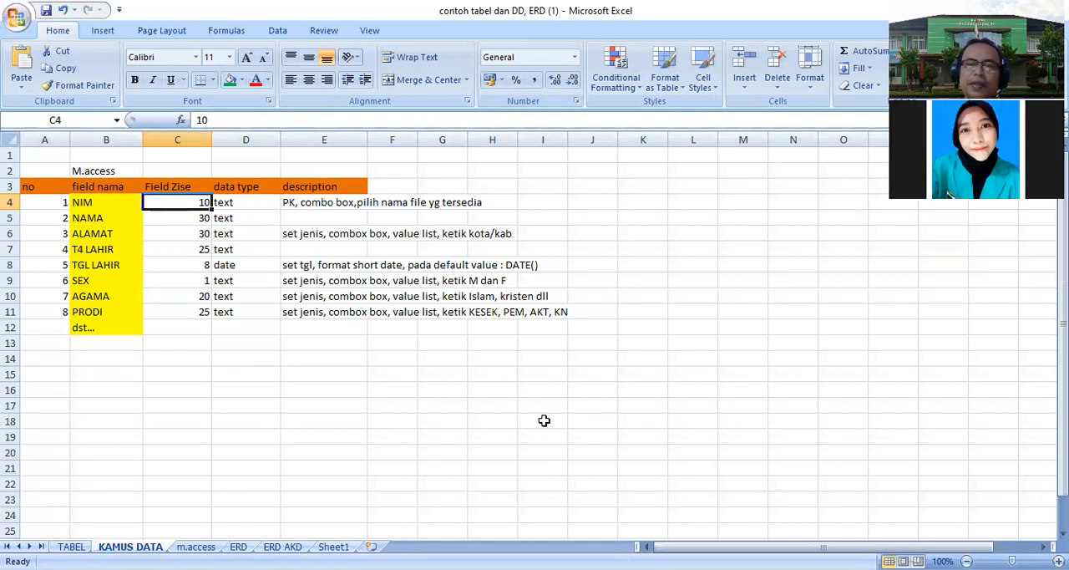
- Go through the field sizes, data types and descriptions of the data dictionary rows from NIM to SEX
{"action": "left_click", "coordinate": [269, 391]}
{"action": "left_click", "coordinate": [188, 202]}
{"action": "left_click", "coordinate": [167, 218]}
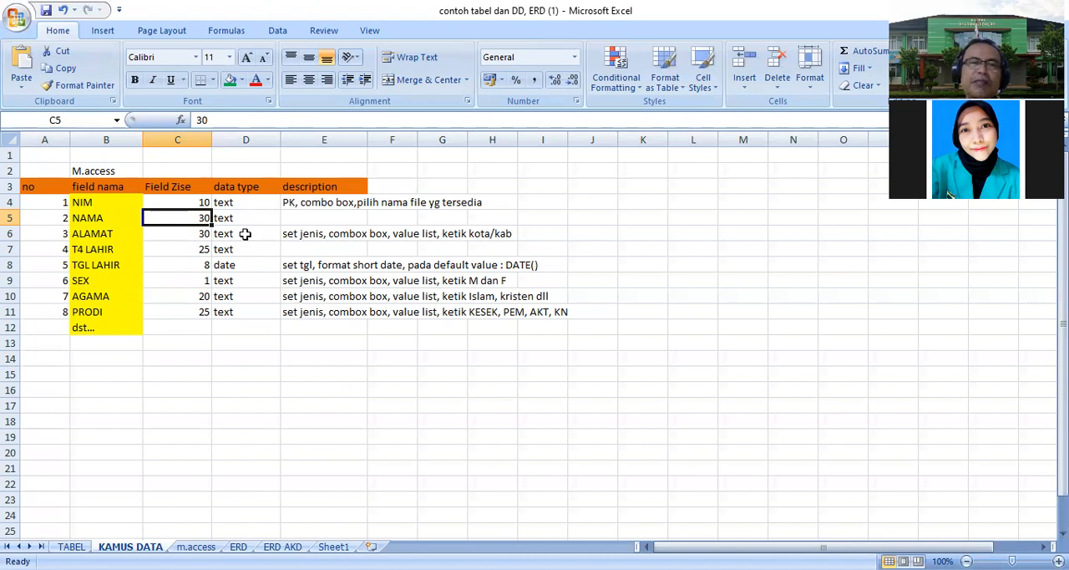
{"action": "left_click", "coordinate": [192, 236]}
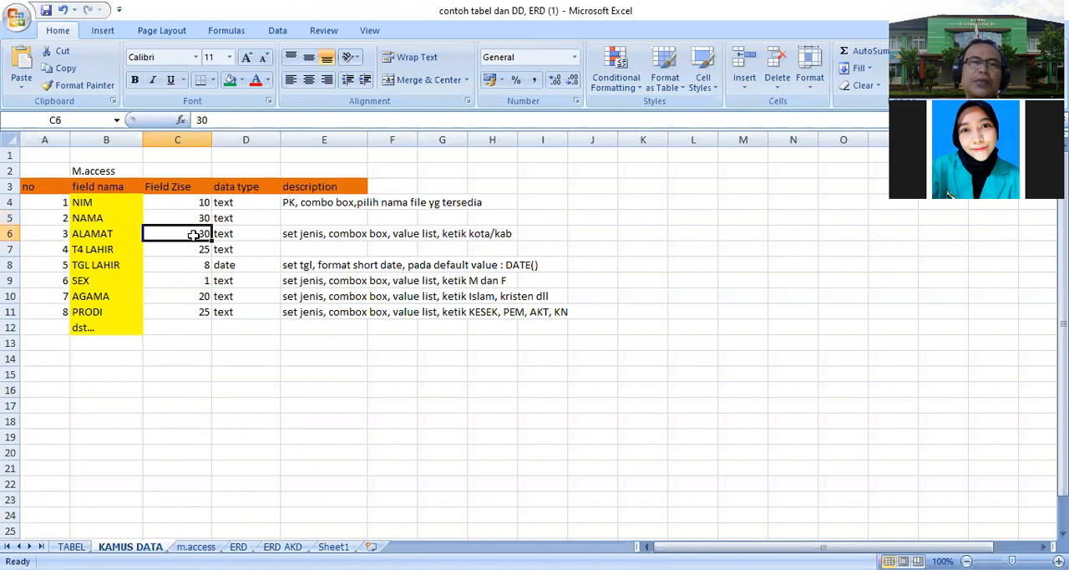
{"action": "left_click", "coordinate": [291, 234]}
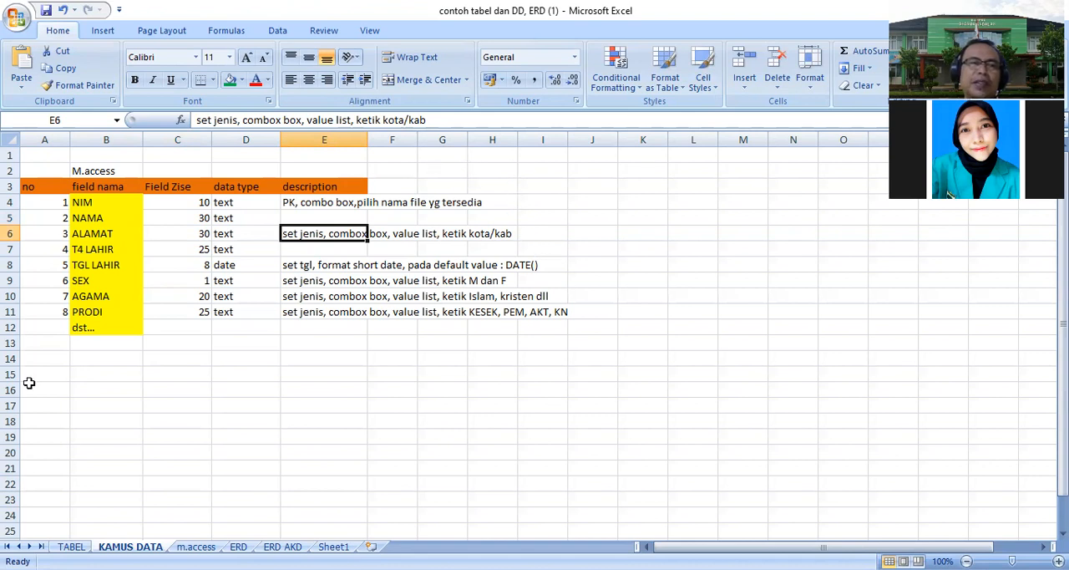
{"action": "left_click", "coordinate": [102, 249]}
{"action": "left_click", "coordinate": [200, 252]}
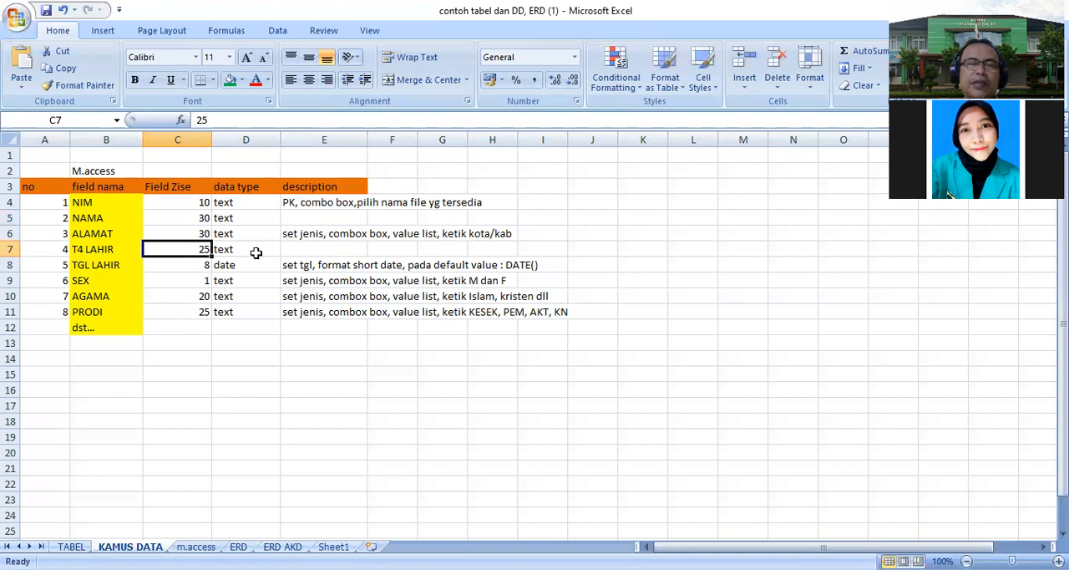
{"action": "left_click", "coordinate": [199, 266]}
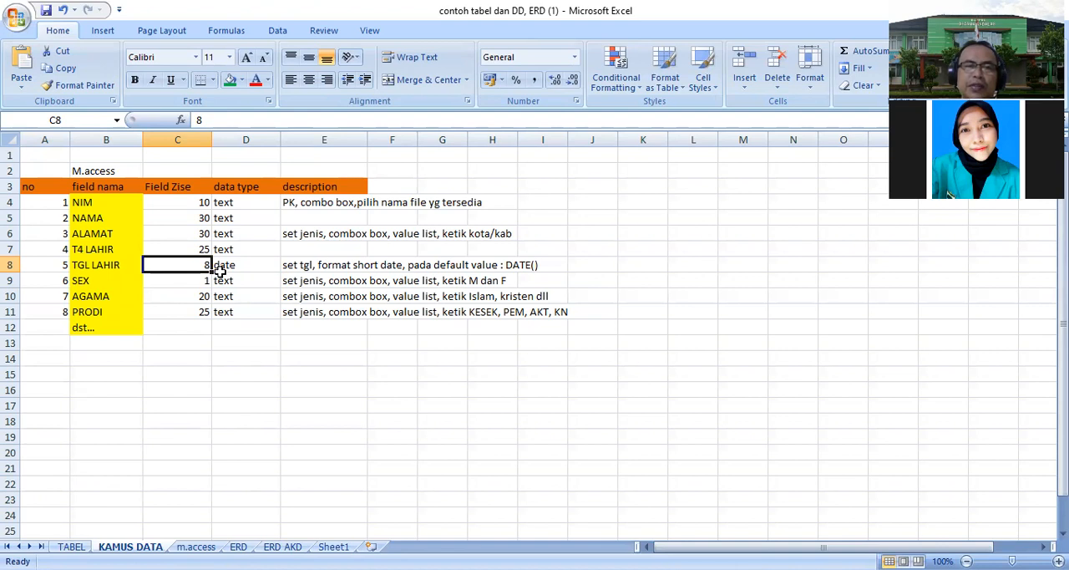
{"action": "left_click", "coordinate": [224, 265]}
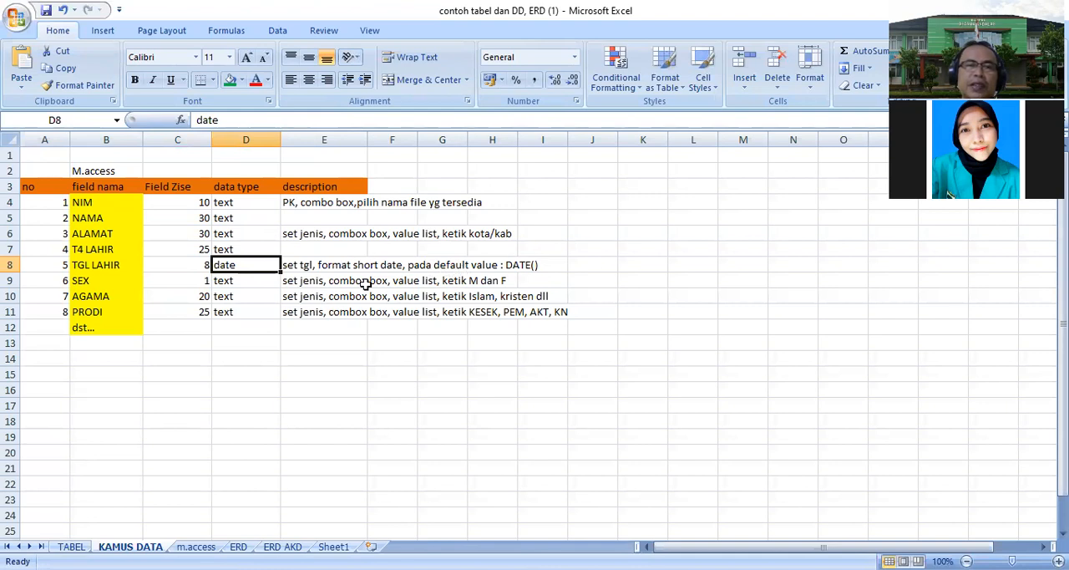
{"action": "left_click", "coordinate": [187, 284]}
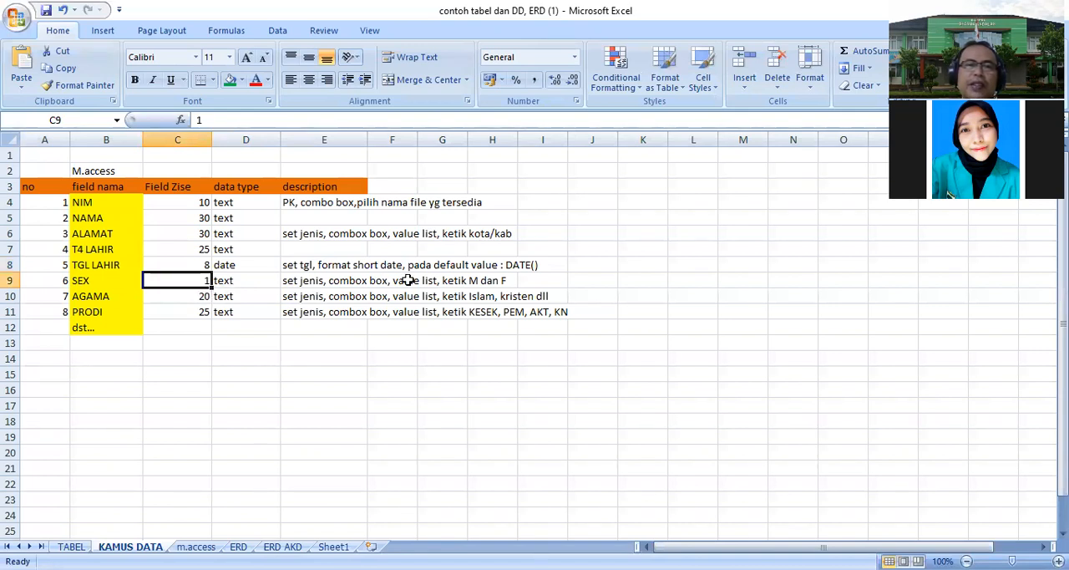
- Set the AGAMA field's size to 25 in the data dictionary
{"action": "left_click", "coordinate": [198, 298]}
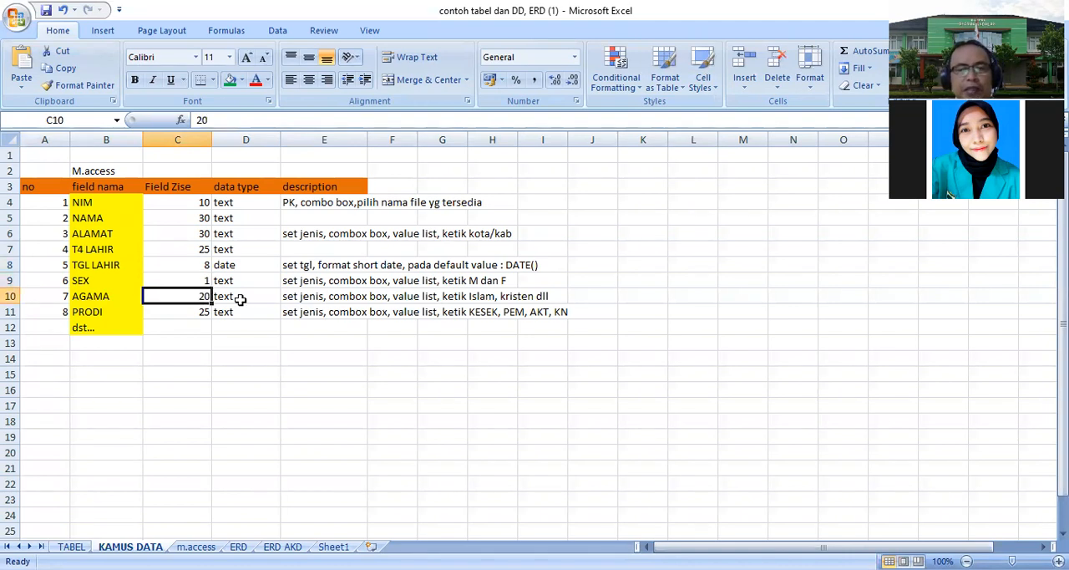
{"action": "type", "text": "25"}
{"action": "left_click", "coordinate": [272, 357]}
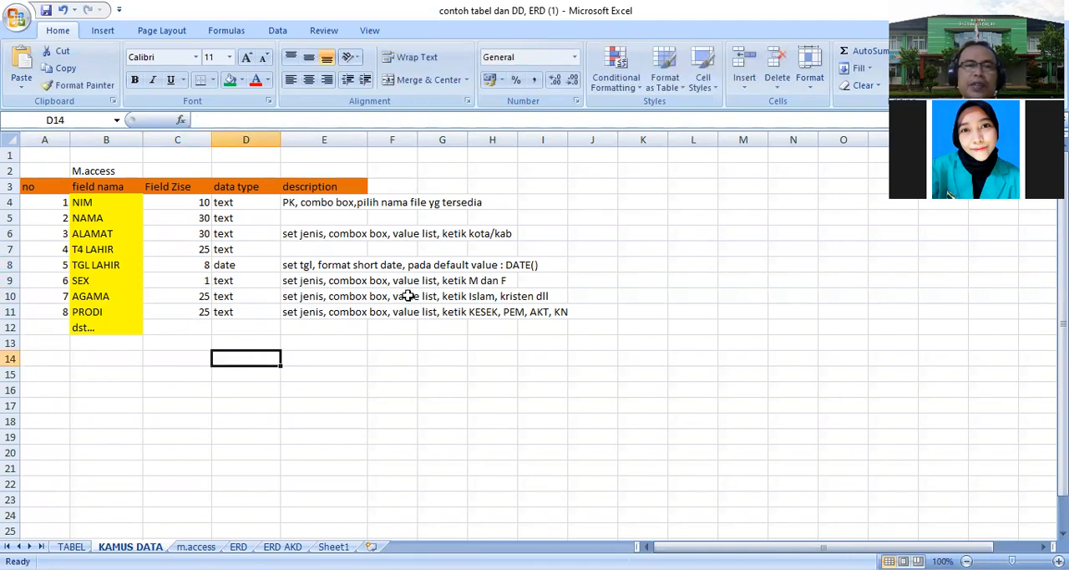
- Open the m.access sheet listing the steps for building the Access application
{"action": "left_click", "coordinate": [168, 312]}
{"action": "left_click", "coordinate": [458, 315]}
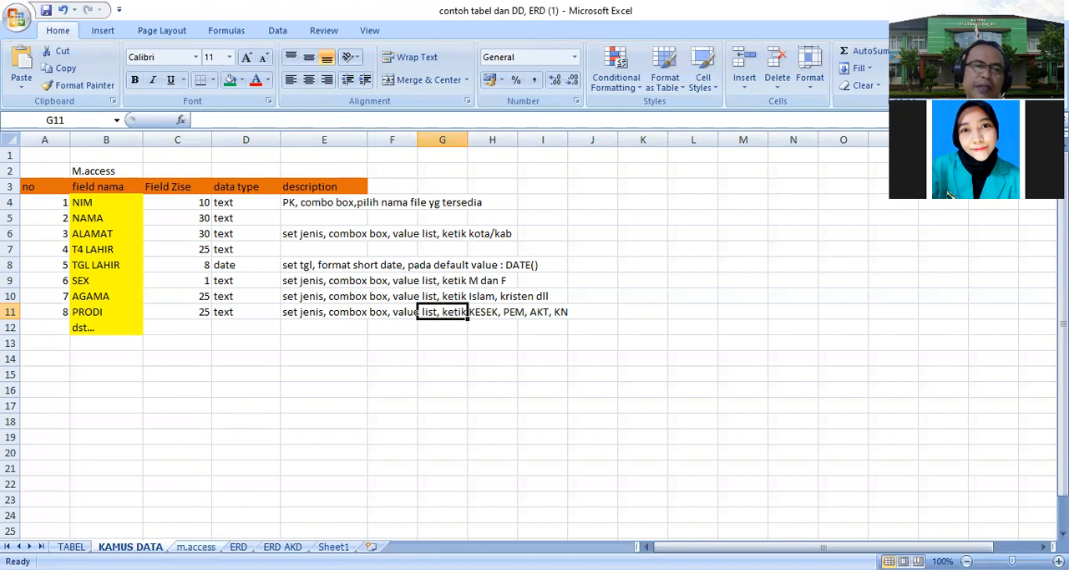
{"action": "left_click", "coordinate": [195, 546]}
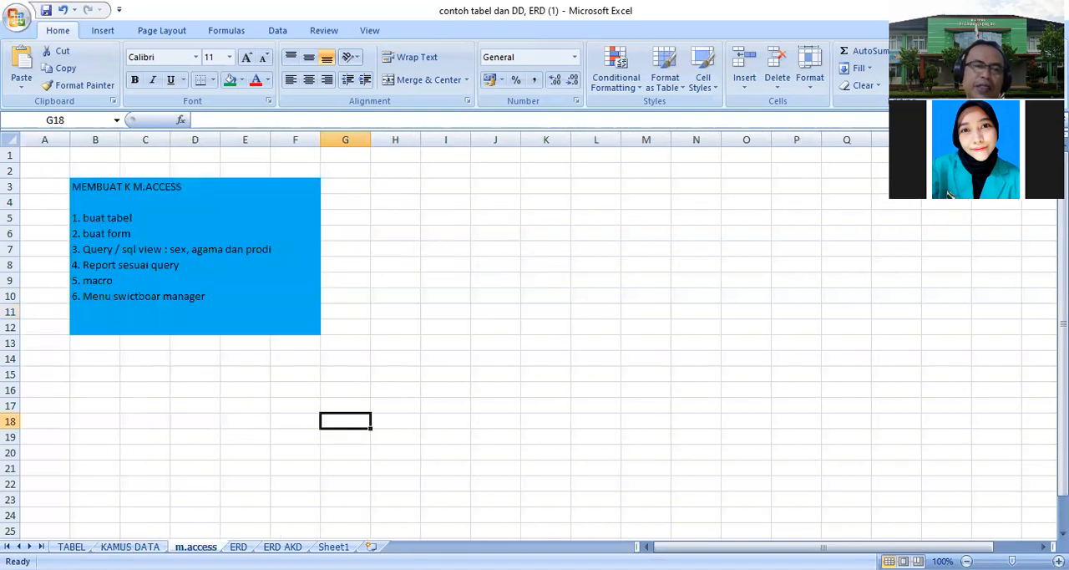
{"action": "left_click", "coordinate": [187, 456]}
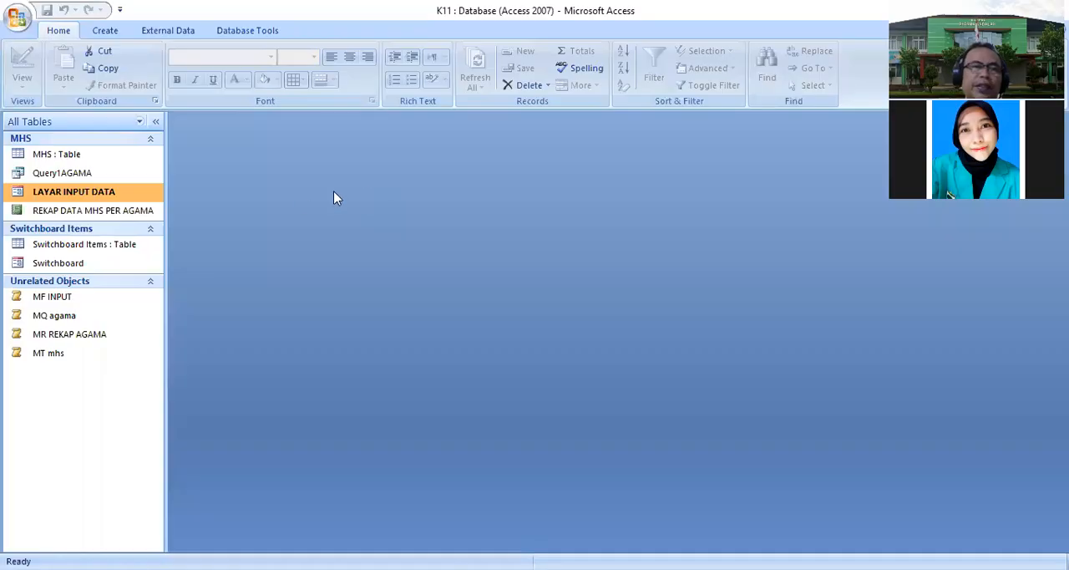
- Open the MHS table in Design View and inspect the Lookup settings of the sex, AGAMA, PRODI and NIM fields
{"action": "right_click", "coordinate": [89, 155]}
{"action": "left_click", "coordinate": [137, 179]}
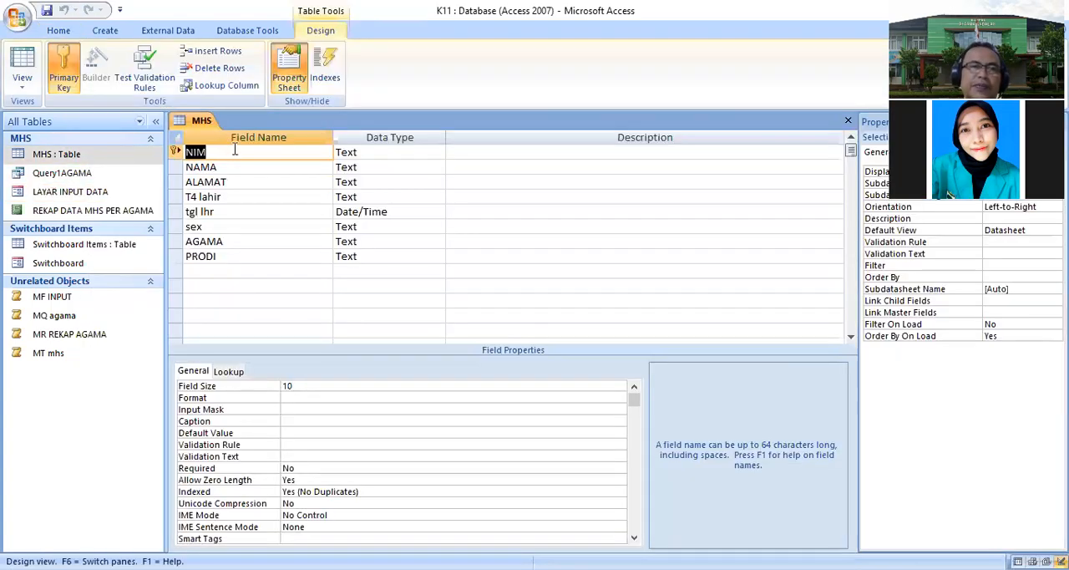
{"action": "left_click", "coordinate": [243, 228]}
{"action": "left_click", "coordinate": [228, 371]}
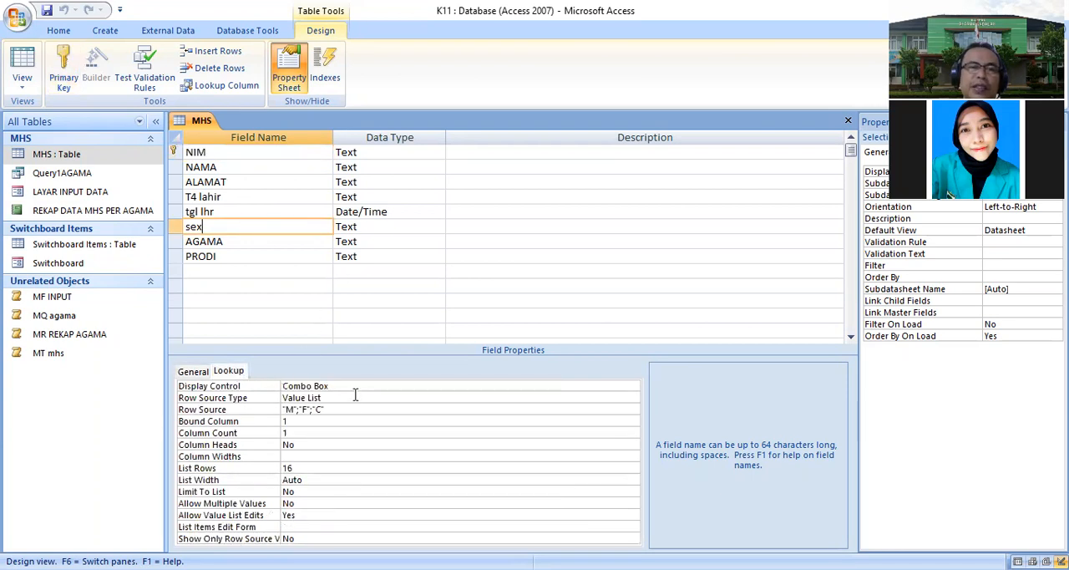
{"action": "left_click", "coordinate": [345, 408]}
{"action": "left_click", "coordinate": [238, 241]}
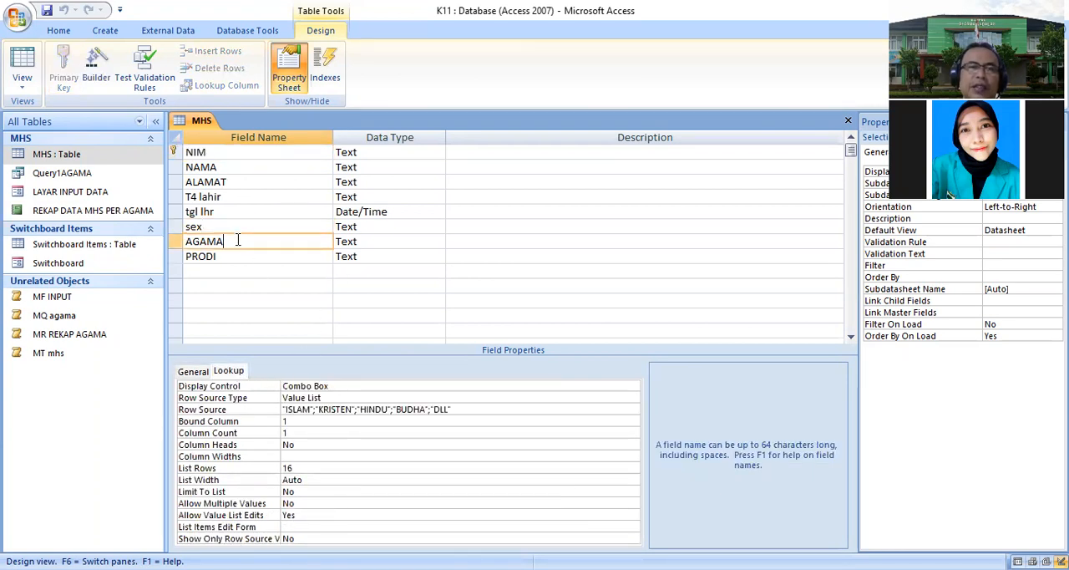
{"action": "left_click", "coordinate": [240, 258]}
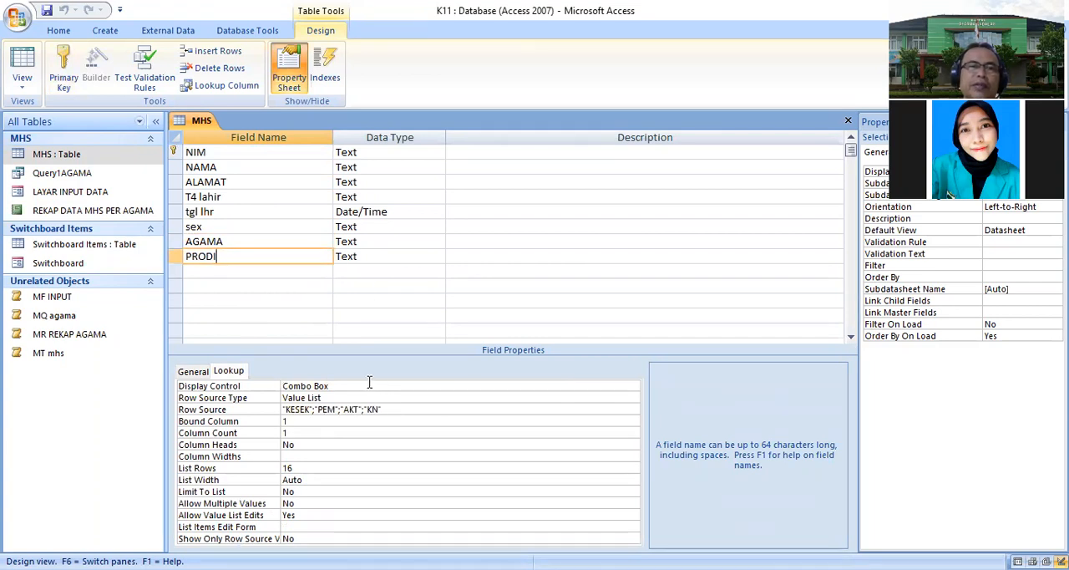
{"action": "left_click", "coordinate": [244, 152]}
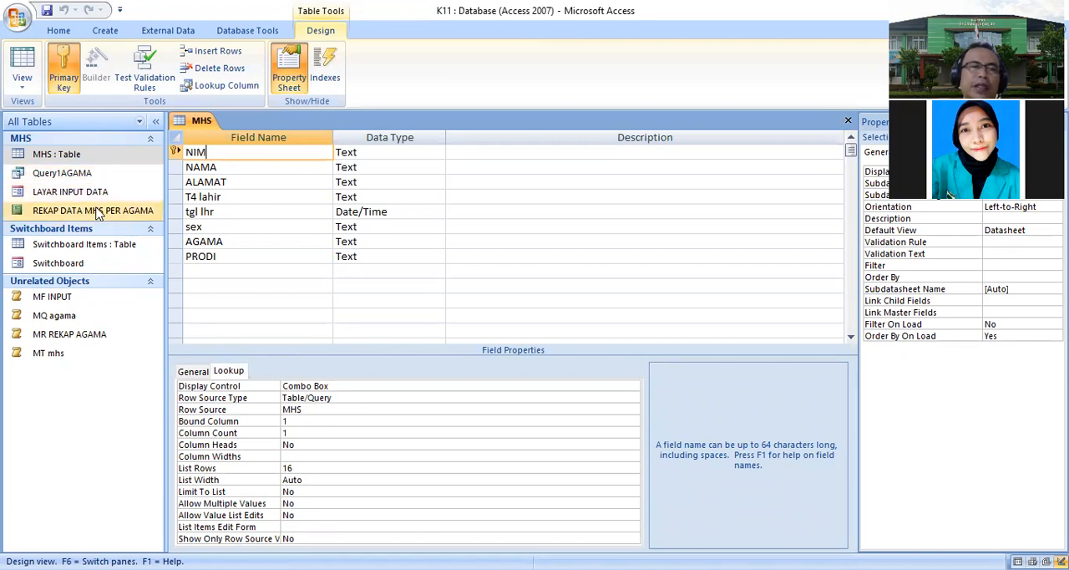
- Close the MHS table's design view and open the LAYAR INPUT DATA form
{"action": "left_click", "coordinate": [77, 297]}
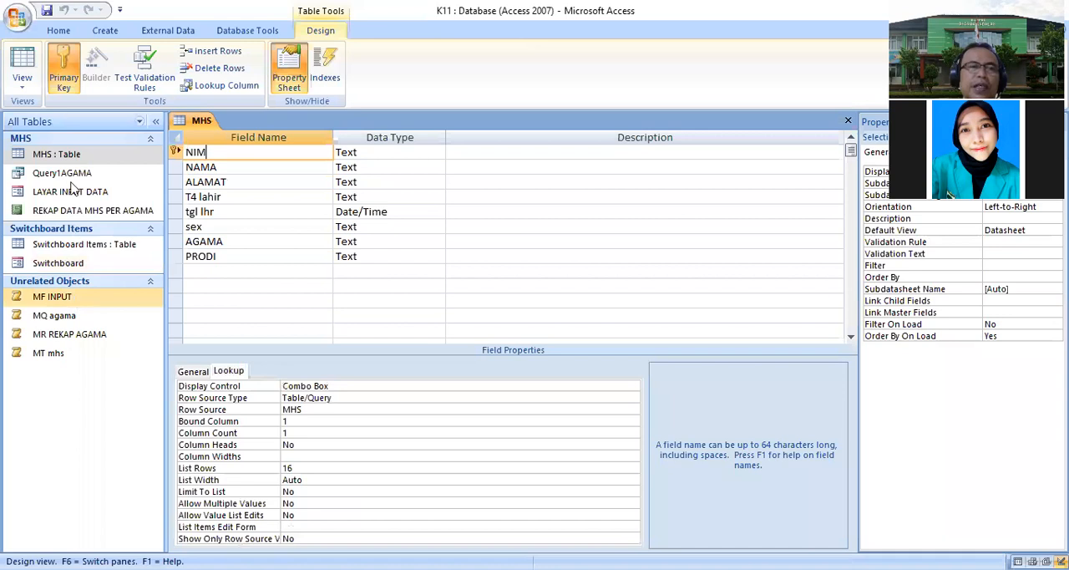
{"action": "left_click", "coordinate": [70, 151]}
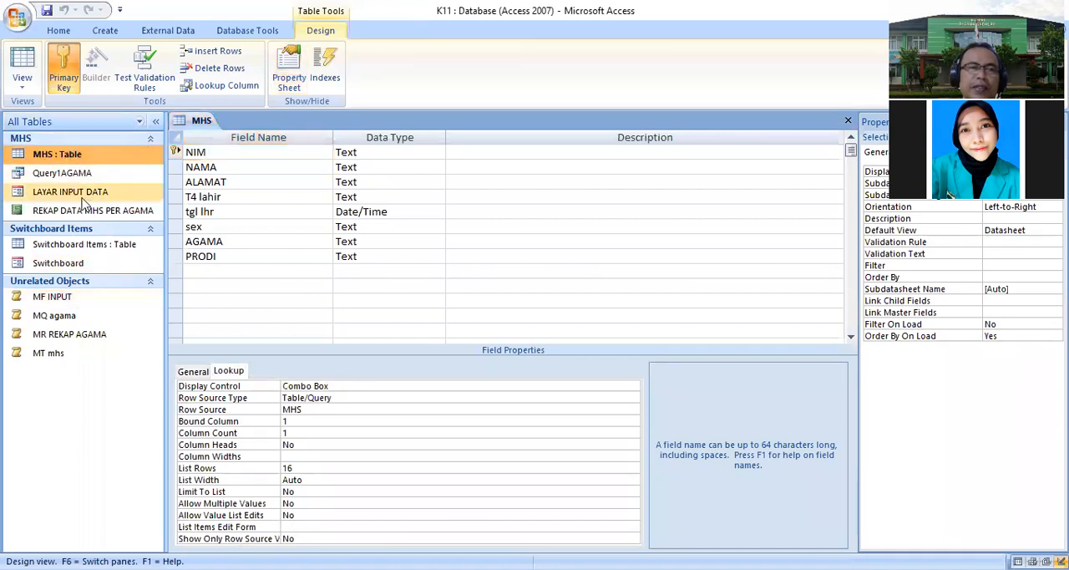
{"action": "left_click", "coordinate": [75, 195]}
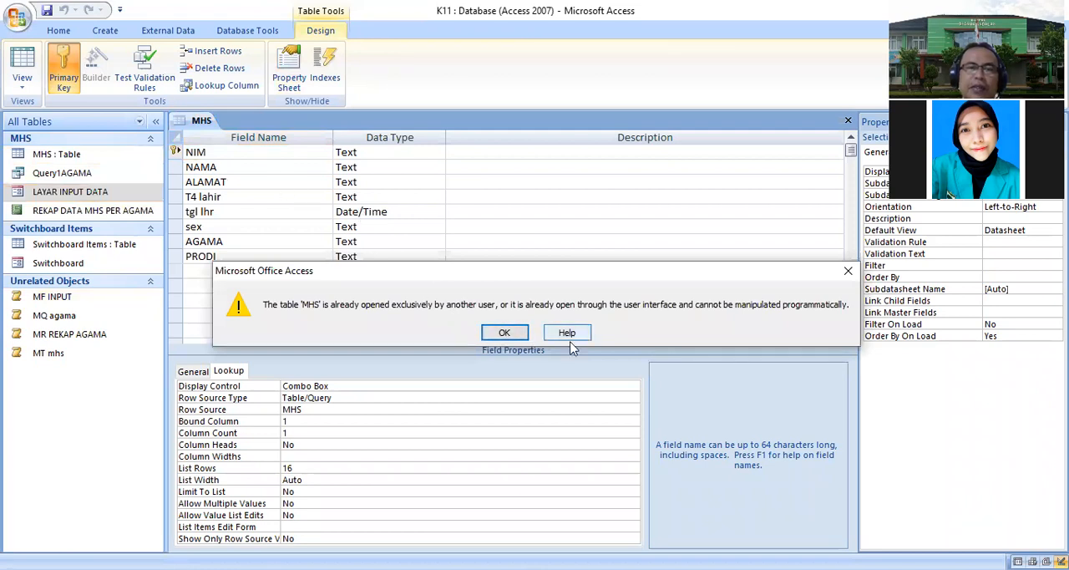
{"action": "left_click", "coordinate": [504, 333]}
{"action": "right_click", "coordinate": [206, 123]}
{"action": "left_click", "coordinate": [178, 148]}
{"action": "double_click", "coordinate": [76, 191]}
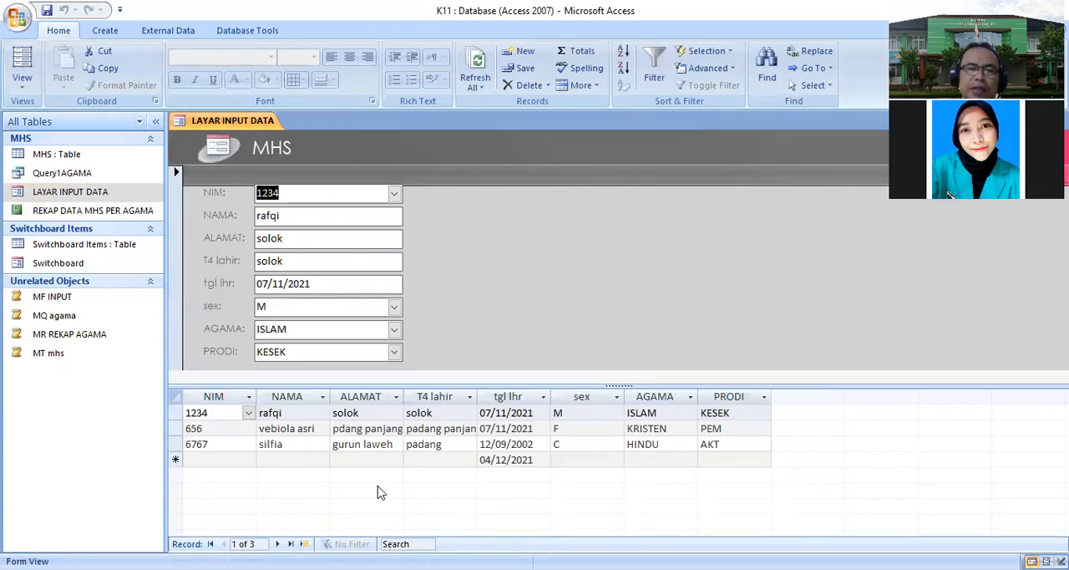
- Start a new record in the form and enter the student's NIM
{"action": "left_click", "coordinate": [526, 481]}
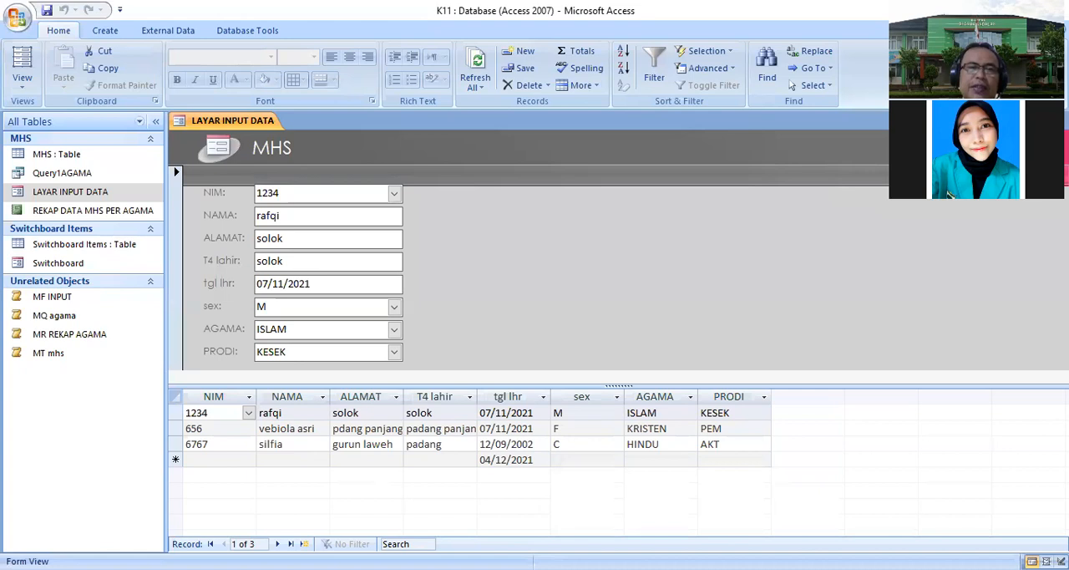
{"action": "left_click", "coordinate": [304, 543]}
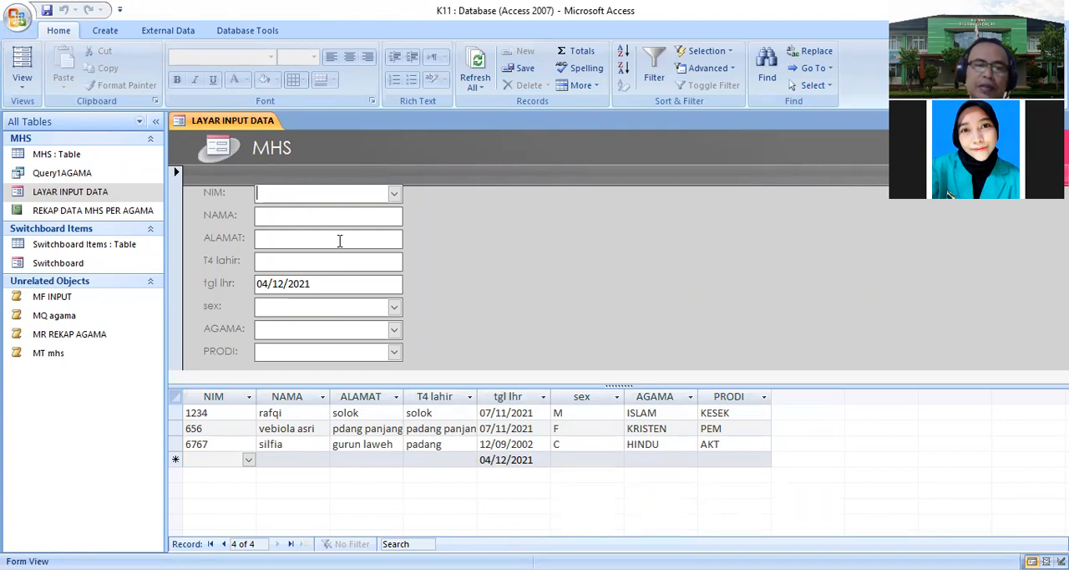
{"action": "type", "text": "20110016"}
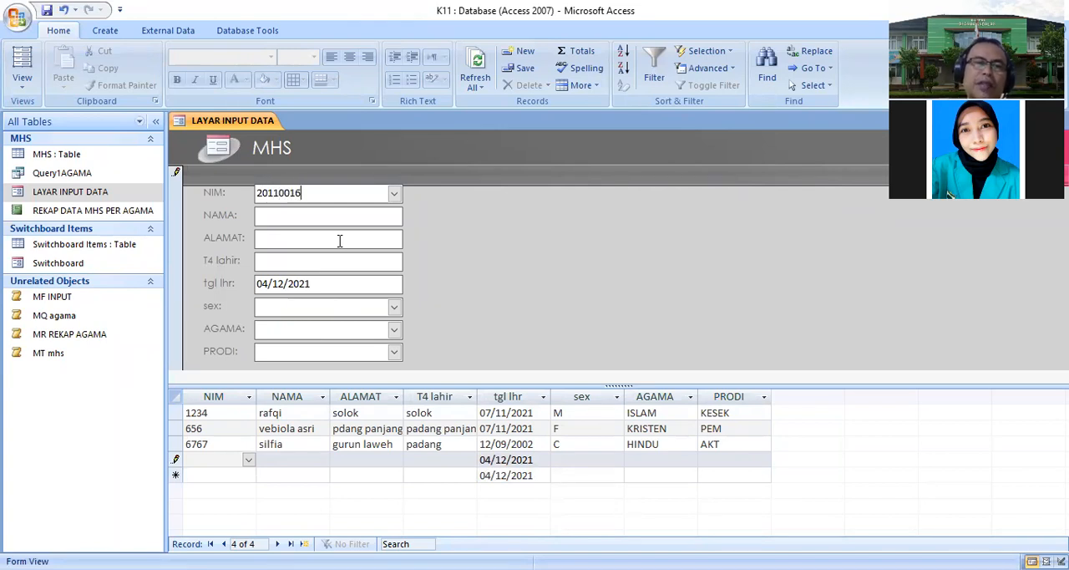
- Fill in the student's name, then padang as ALAMAT and padang as T4 lahir
{"action": "left_click", "coordinate": [307, 214]}
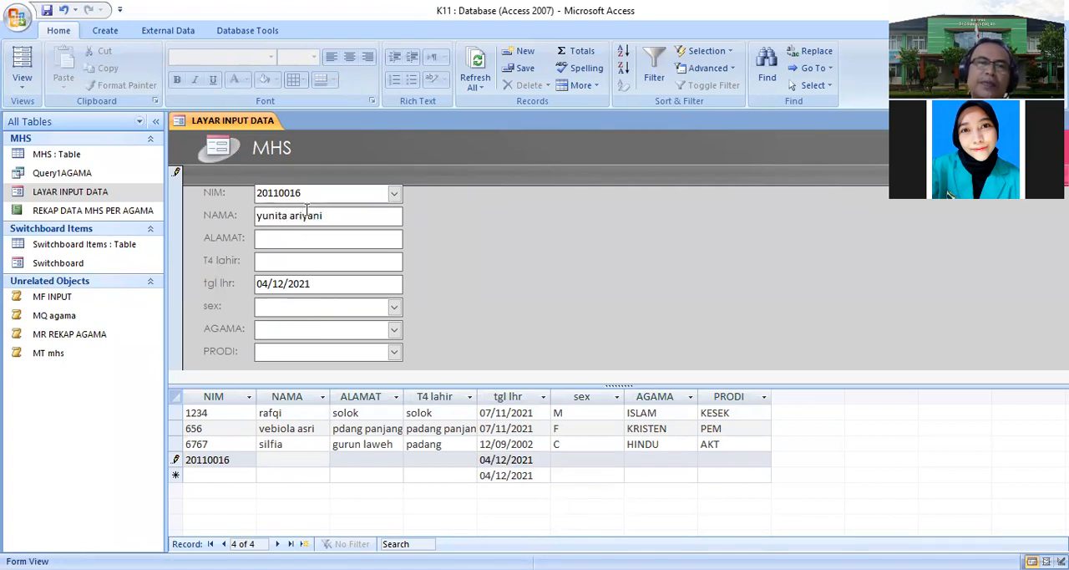
{"action": "left_click", "coordinate": [269, 236]}
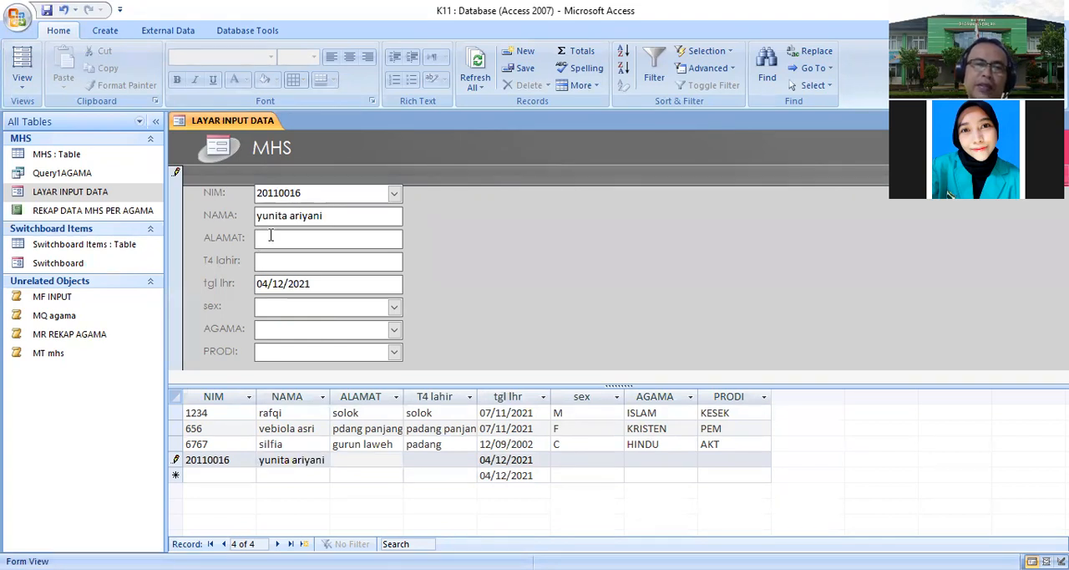
{"action": "type", "text": "padang"}
{"action": "key", "text": "Tab"}
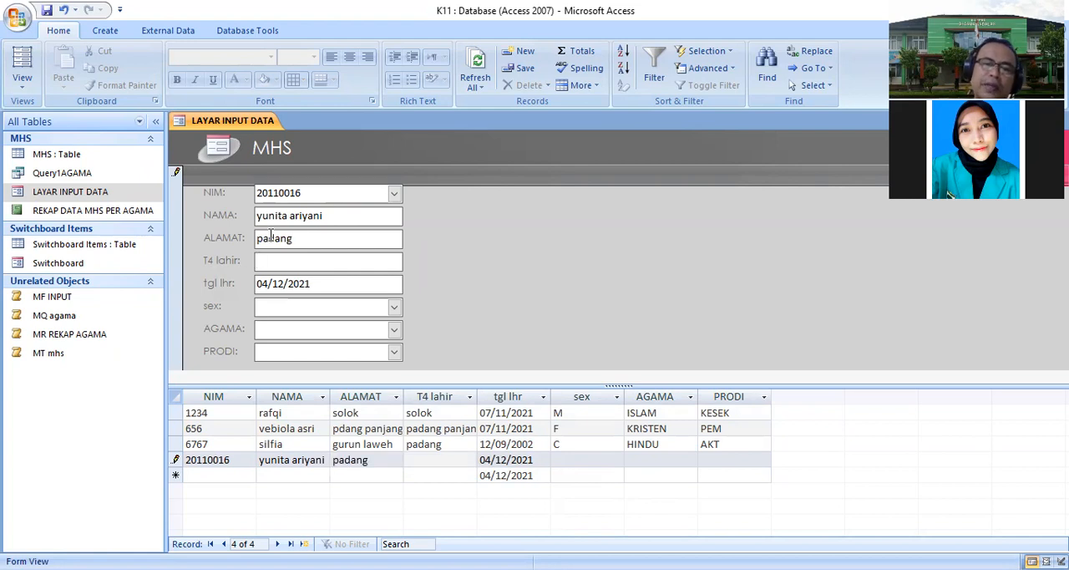
{"action": "type", "text": "padang"}
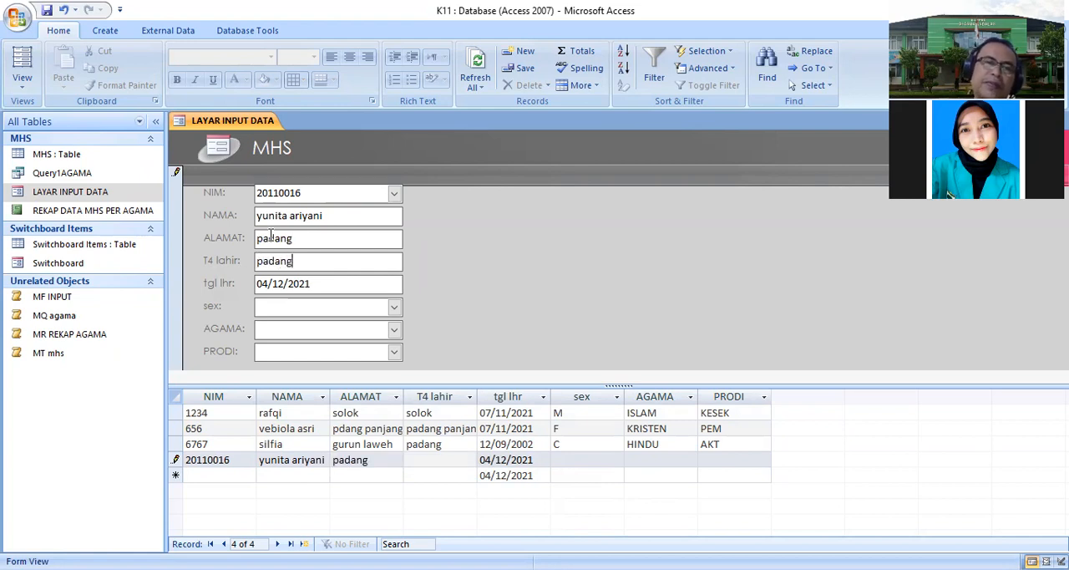
- Choose F for sex, ISLAM for AGAMA and AKT for PRODI, and save the record
{"action": "left_click", "coordinate": [323, 283]}
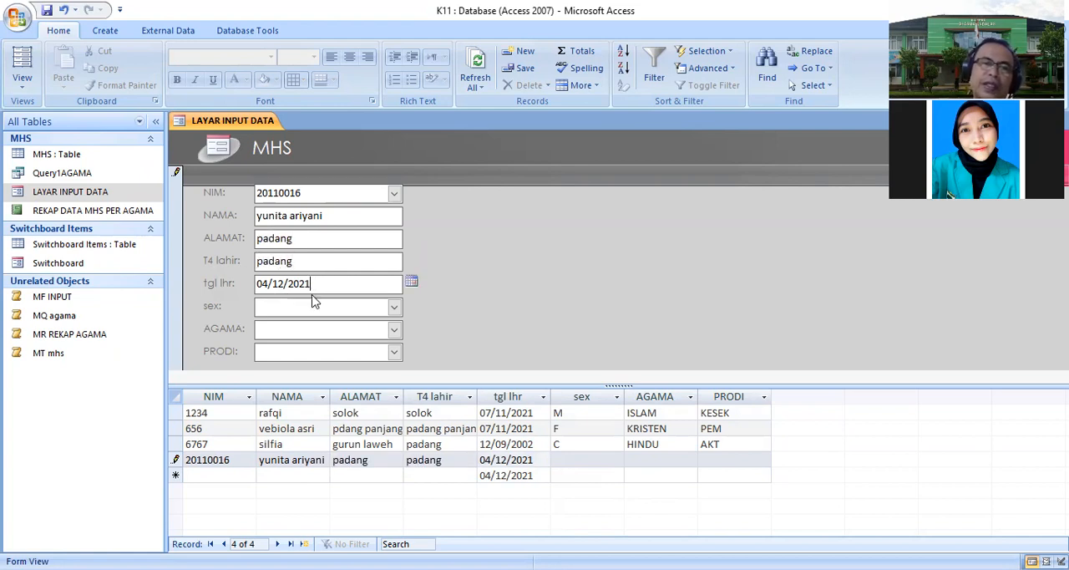
{"action": "left_click", "coordinate": [343, 336]}
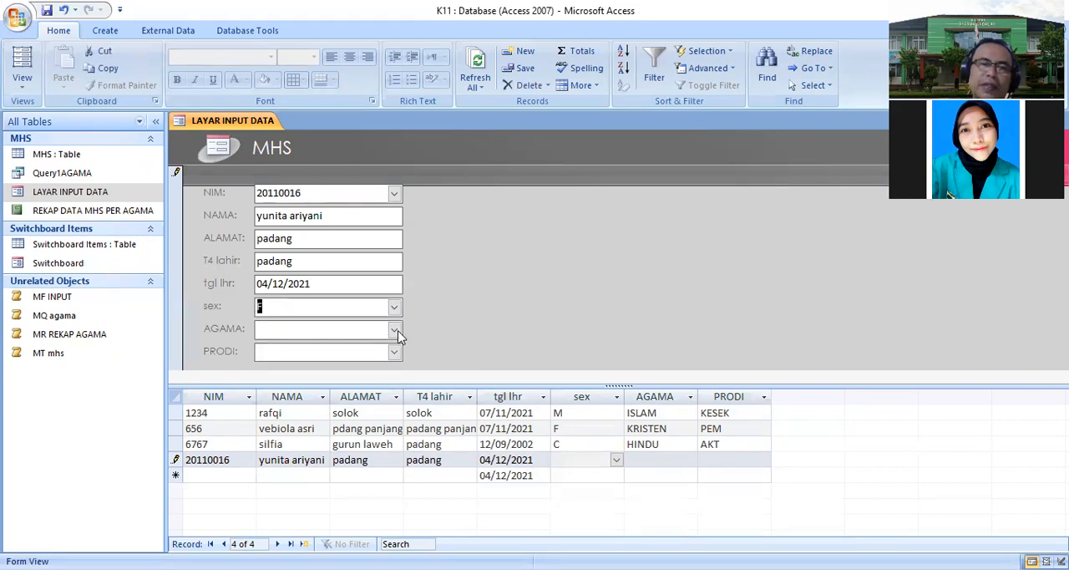
{"action": "left_click", "coordinate": [396, 332]}
{"action": "left_click", "coordinate": [339, 346]}
{"action": "left_click", "coordinate": [381, 351]}
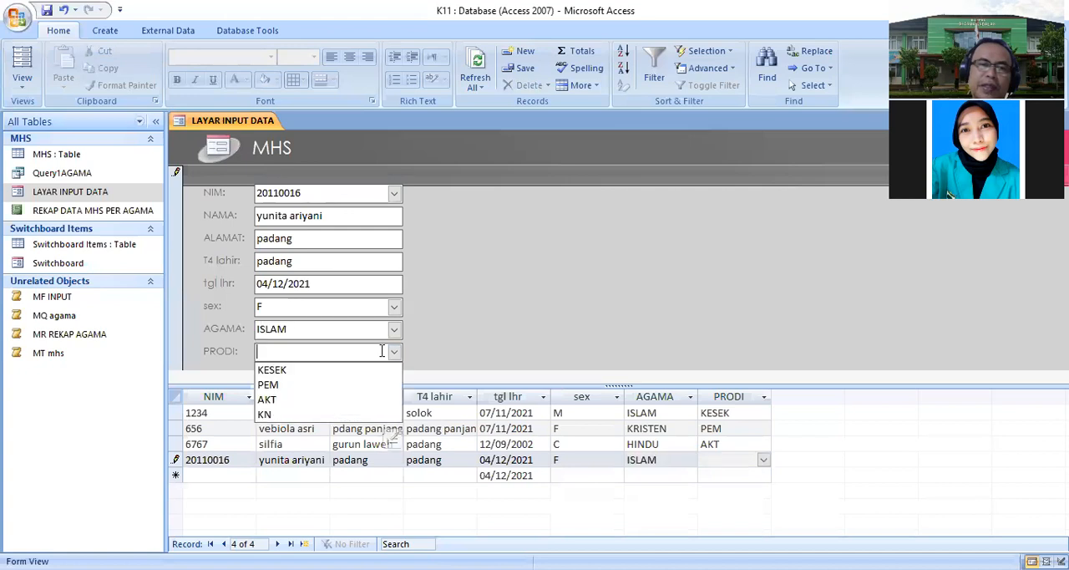
{"action": "left_click", "coordinate": [282, 400]}
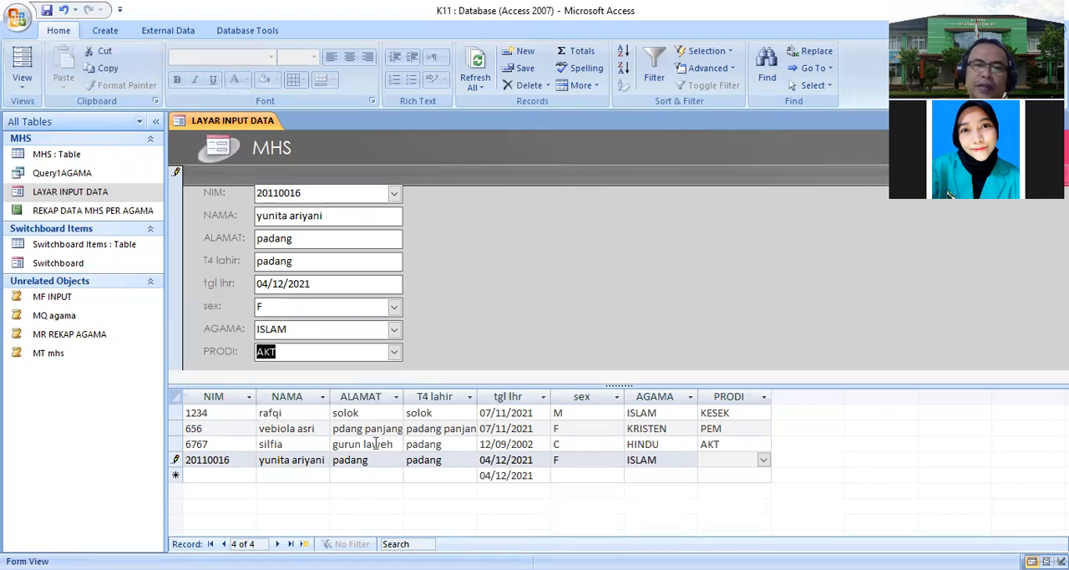
{"action": "left_click", "coordinate": [303, 544]}
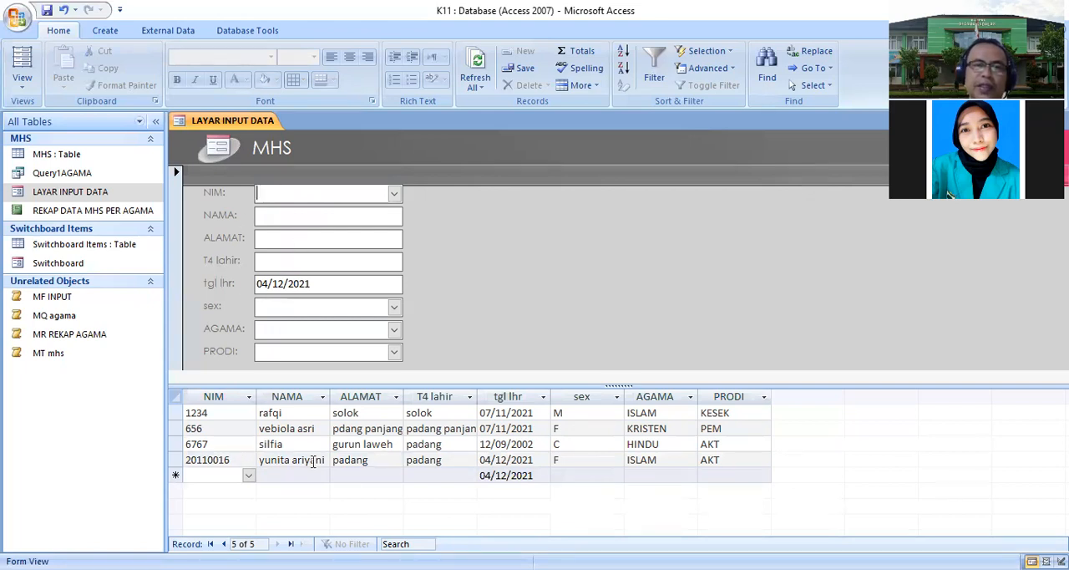
- Open the REKAP DATA MHS PER AGAMA report, then close all open objects
{"action": "double_click", "coordinate": [94, 213]}
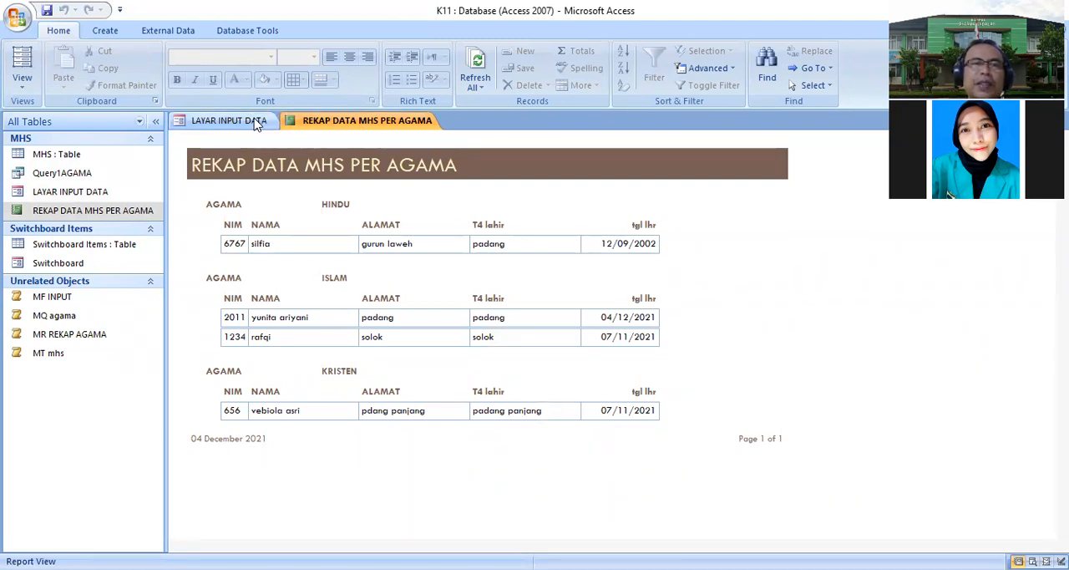
{"action": "right_click", "coordinate": [172, 122]}
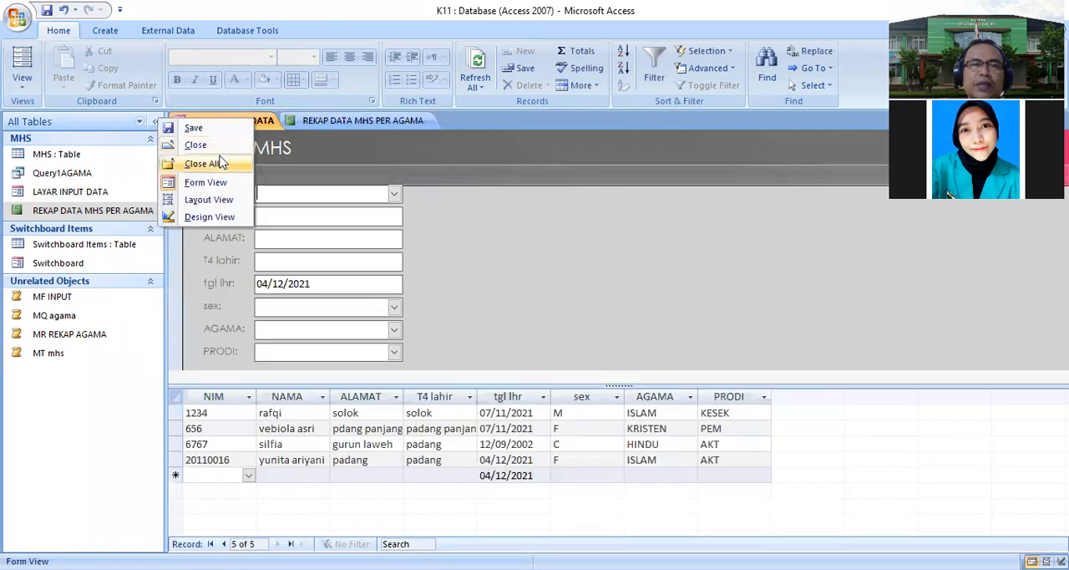
{"action": "left_click", "coordinate": [194, 164]}
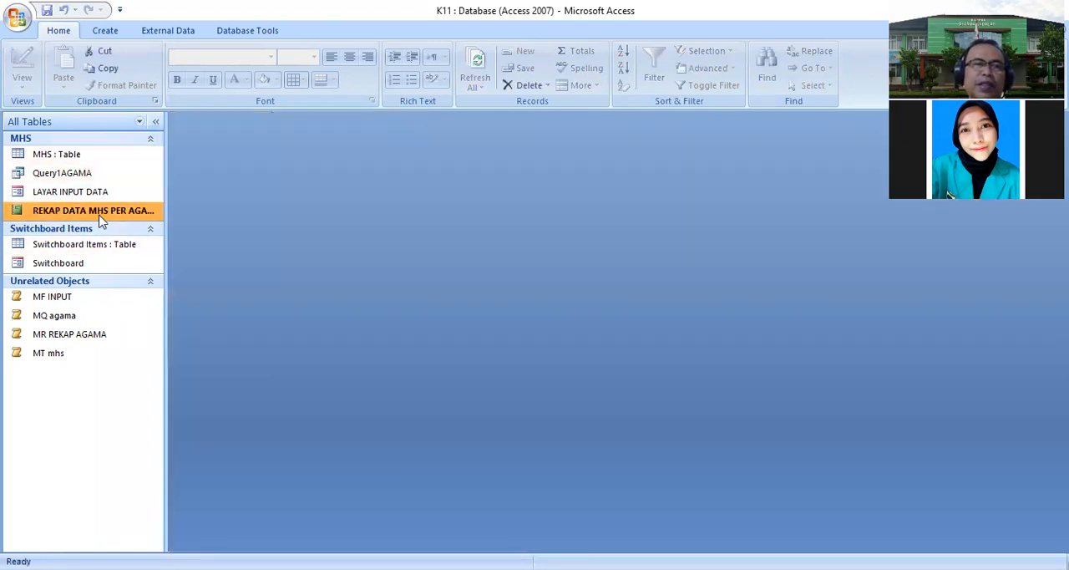
- Reopen the REKAP DATA MHS PER AGAMA report and close it again
{"action": "double_click", "coordinate": [100, 219]}
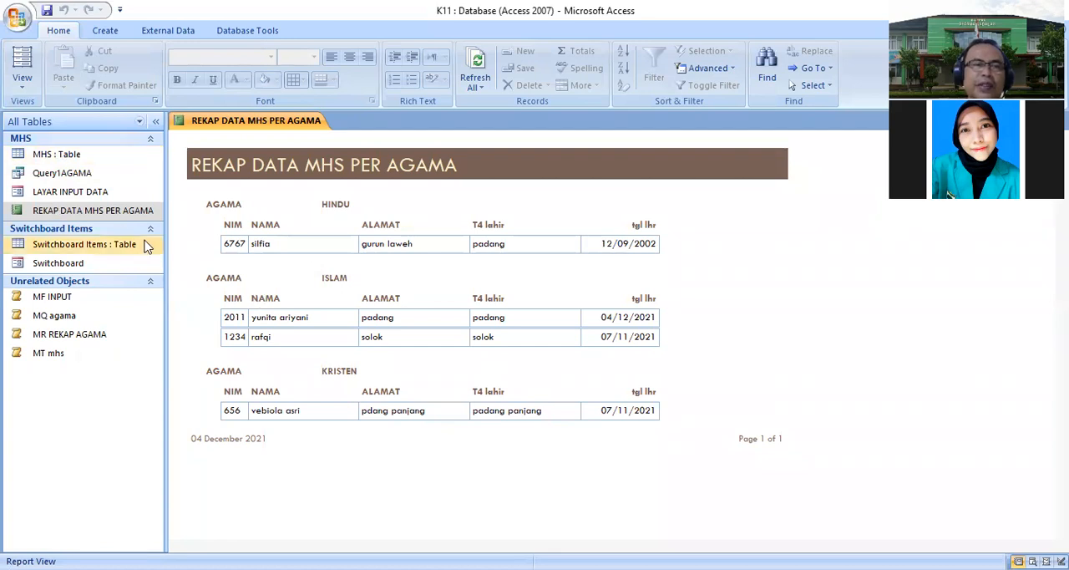
{"action": "right_click", "coordinate": [289, 126]}
{"action": "left_click", "coordinate": [253, 153]}
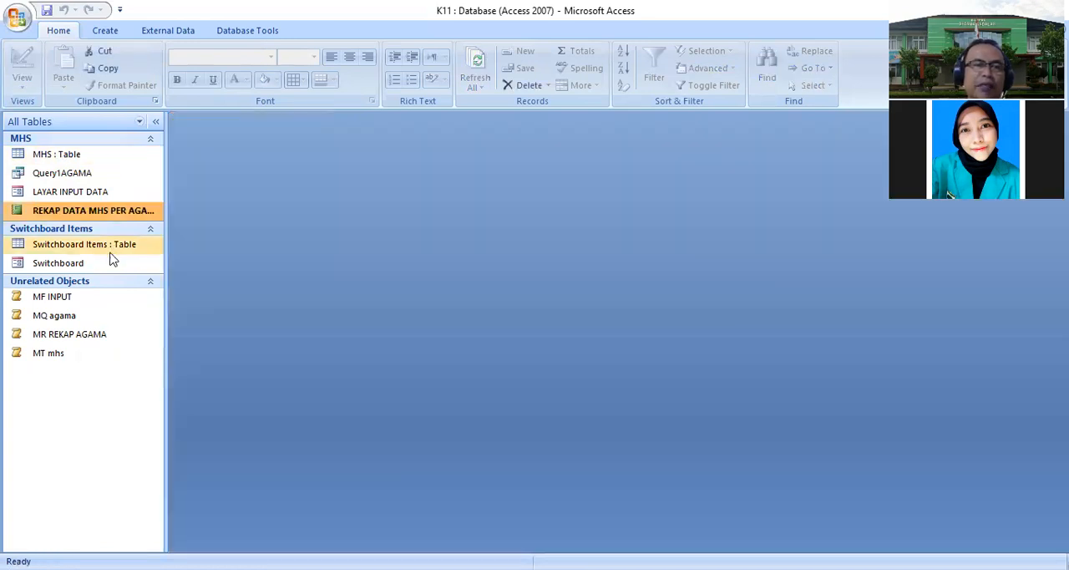
- Open the Switchboard form and use its buttons to open the MHS table and the input form
{"action": "double_click", "coordinate": [85, 267]}
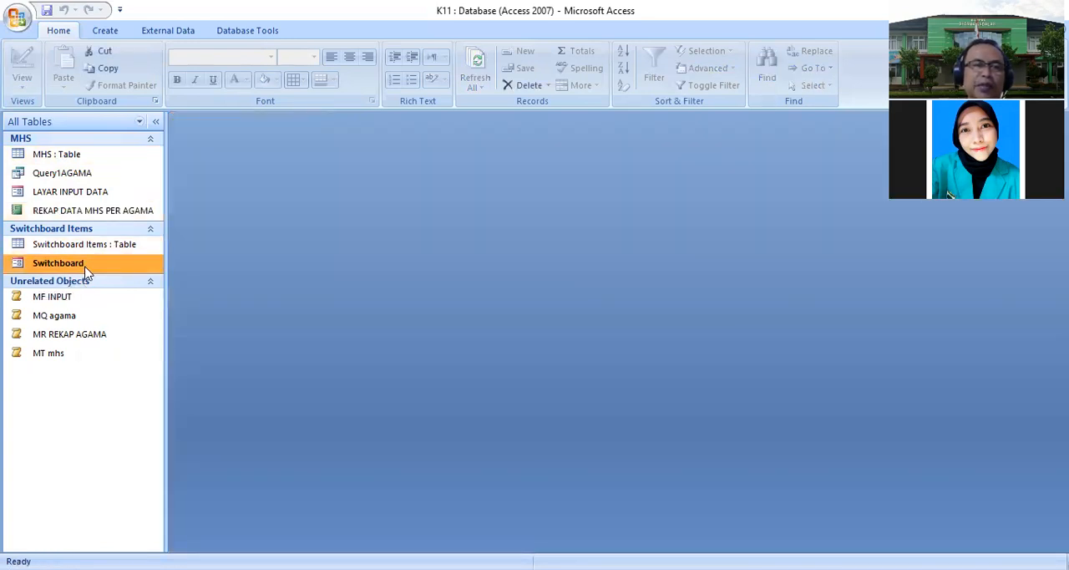
{"action": "left_click", "coordinate": [332, 199]}
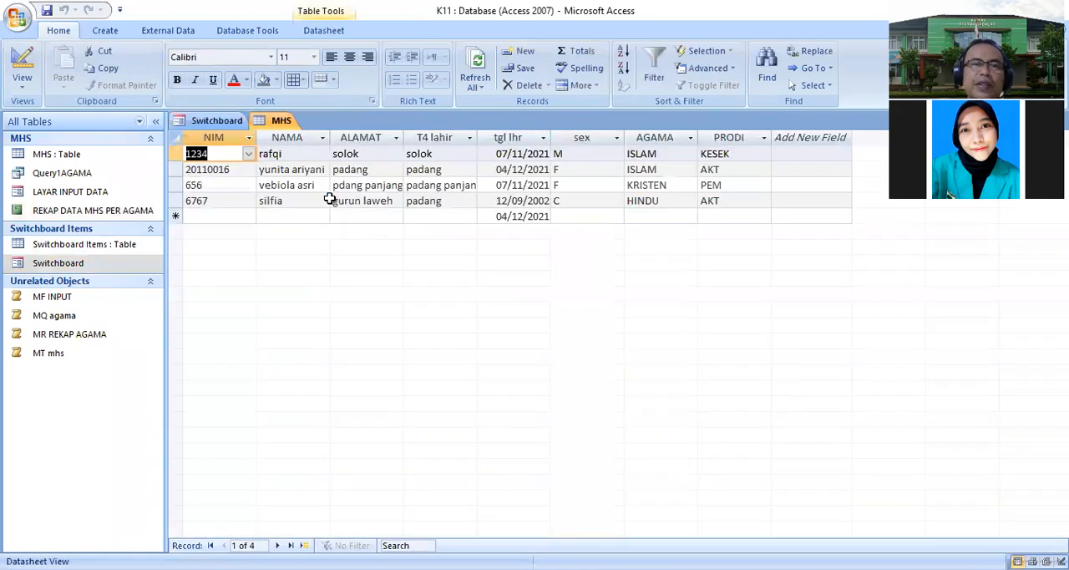
{"action": "left_click", "coordinate": [233, 123]}
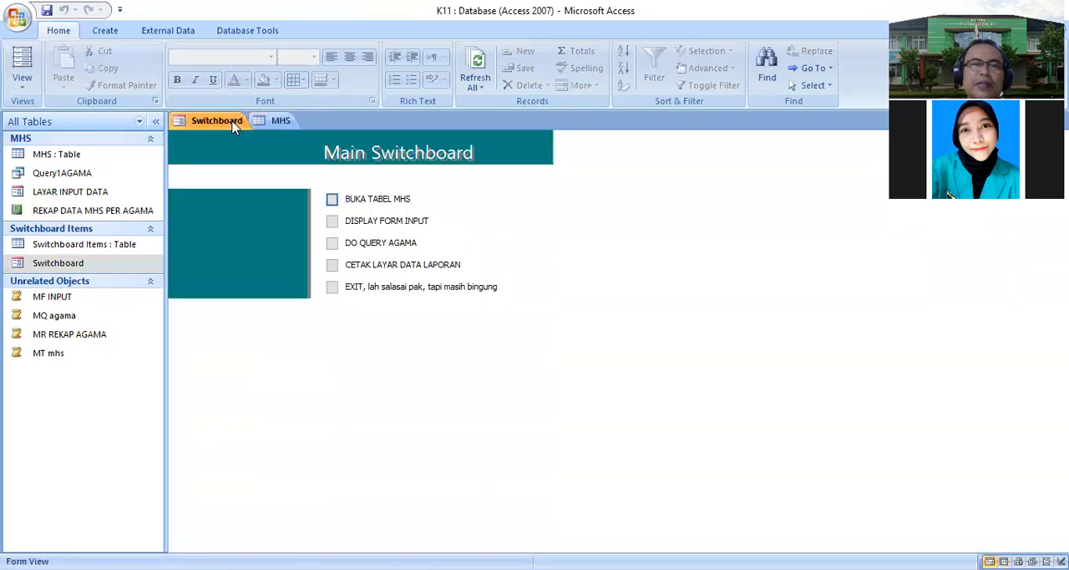
{"action": "left_click", "coordinate": [332, 220]}
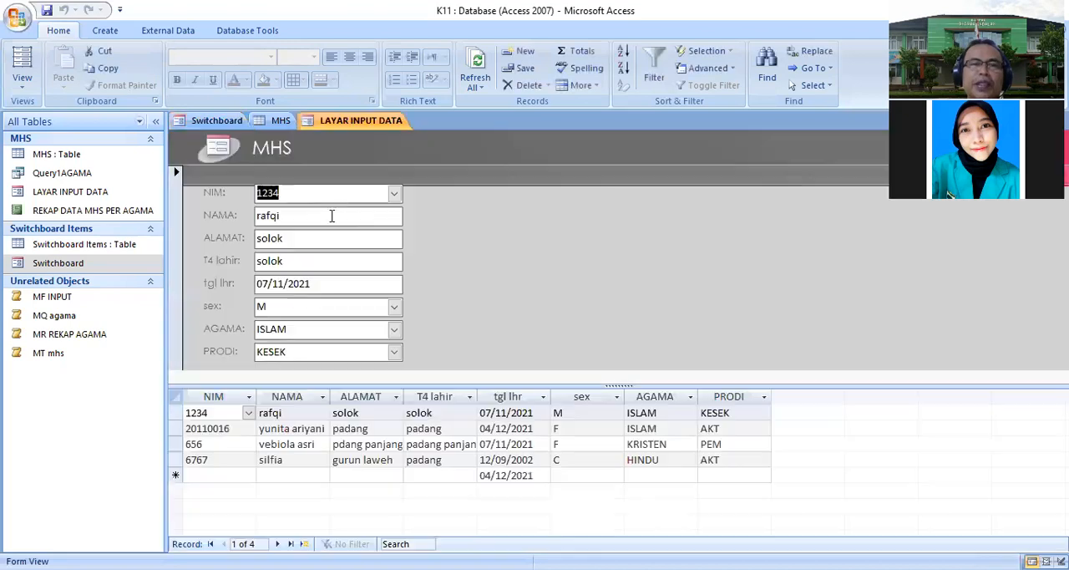
- From the Main Switchboard, open the religion query and the data report, returning to the switchboard
{"action": "left_click", "coordinate": [221, 123]}
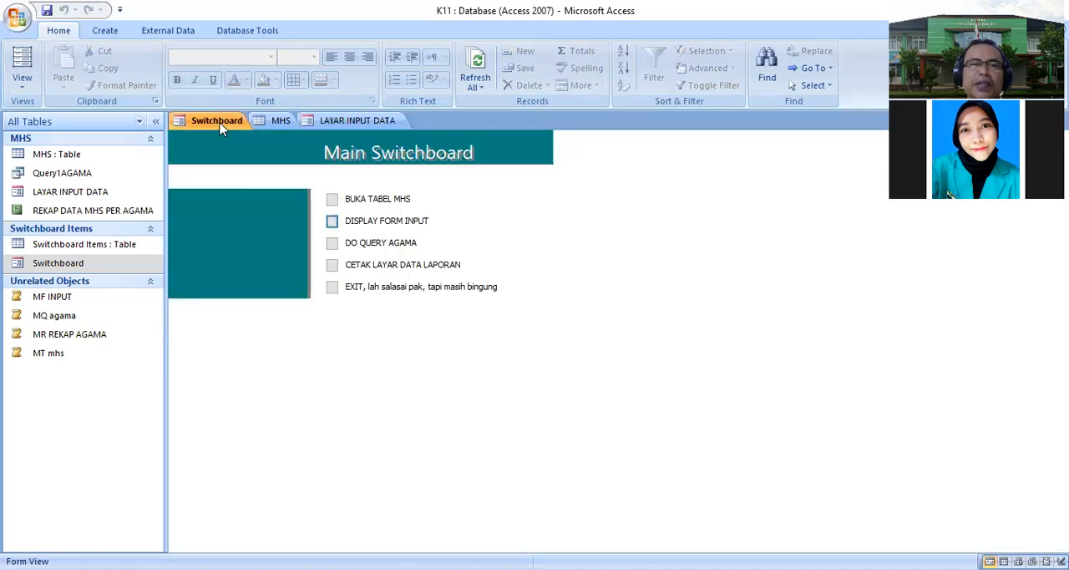
{"action": "left_click", "coordinate": [331, 242]}
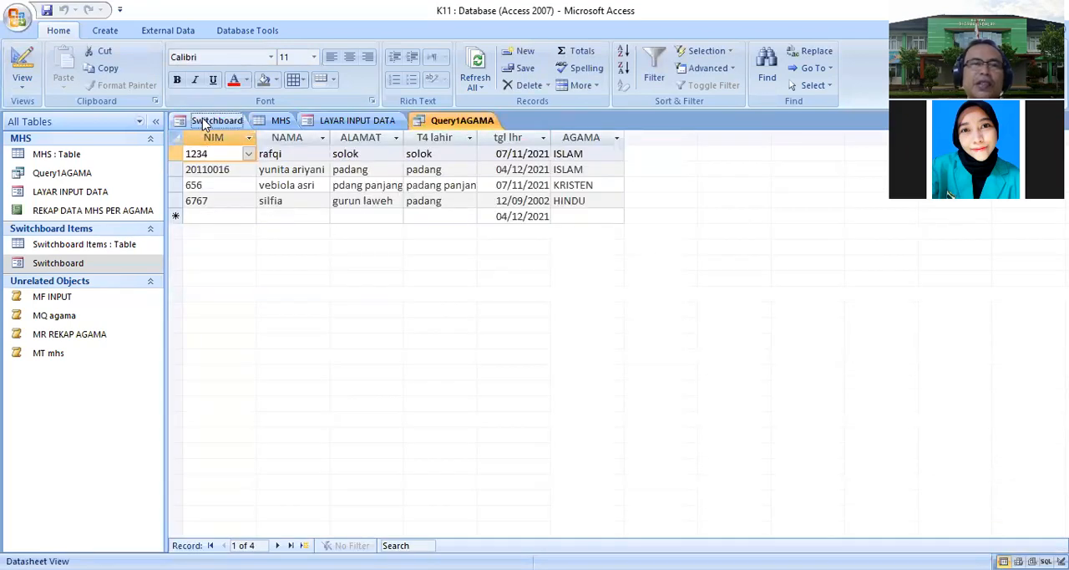
{"action": "left_click", "coordinate": [214, 121]}
{"action": "left_click", "coordinate": [332, 265]}
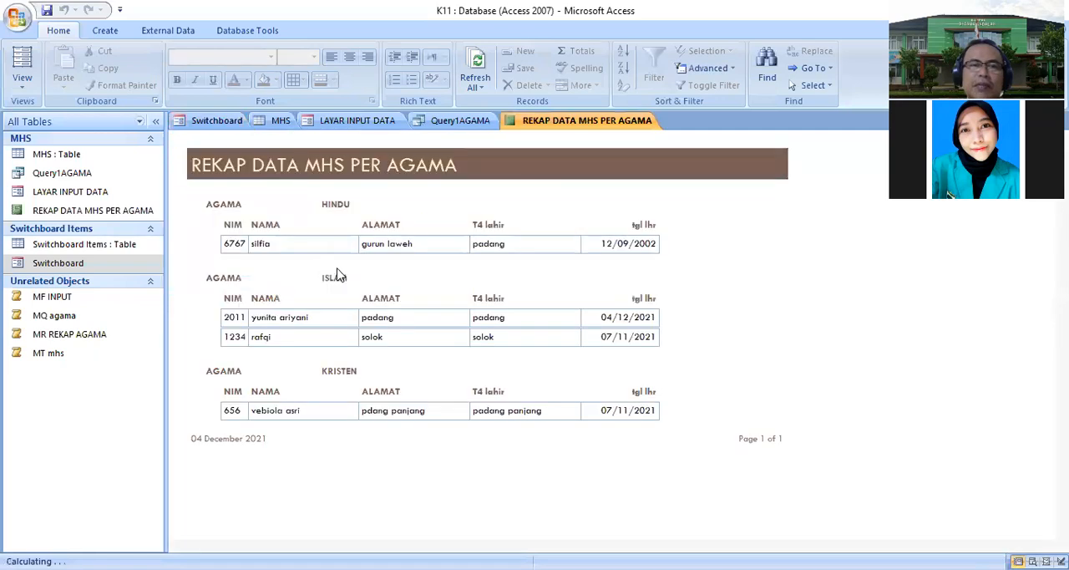
{"action": "left_click", "coordinate": [216, 121]}
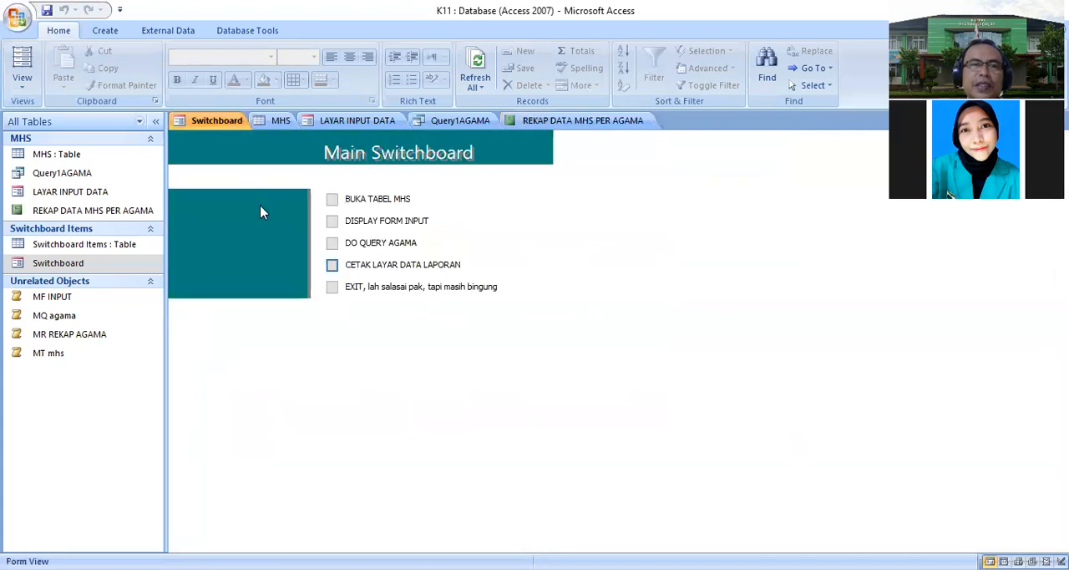
- Exit the database with the switchboard's EXIT option, reopen K11 from recent documents and dismiss the security warning
{"action": "left_click", "coordinate": [333, 287]}
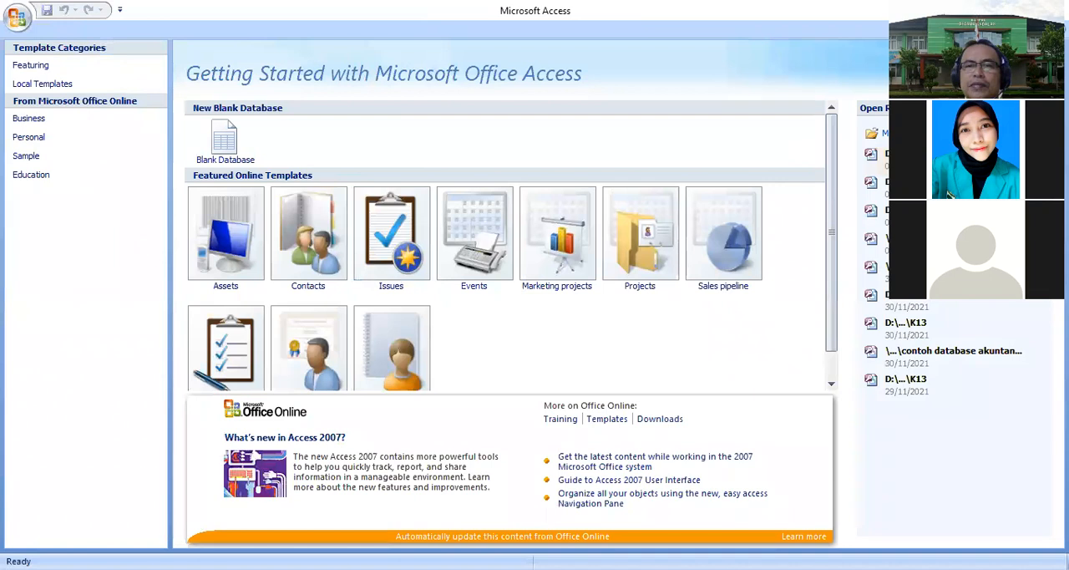
{"action": "left_click", "coordinate": [906, 154]}
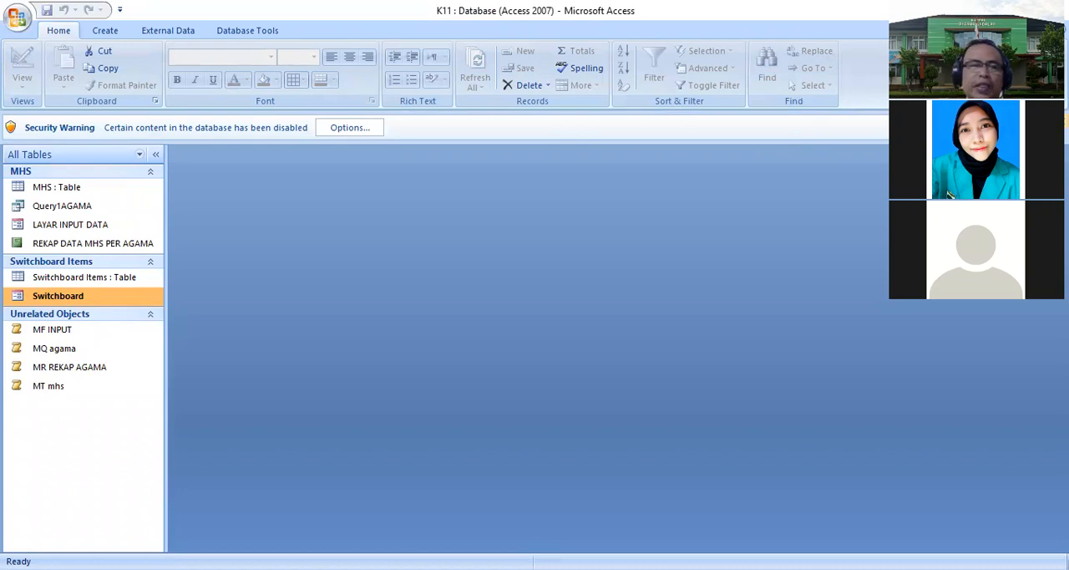
{"action": "left_click", "coordinate": [1057, 128]}
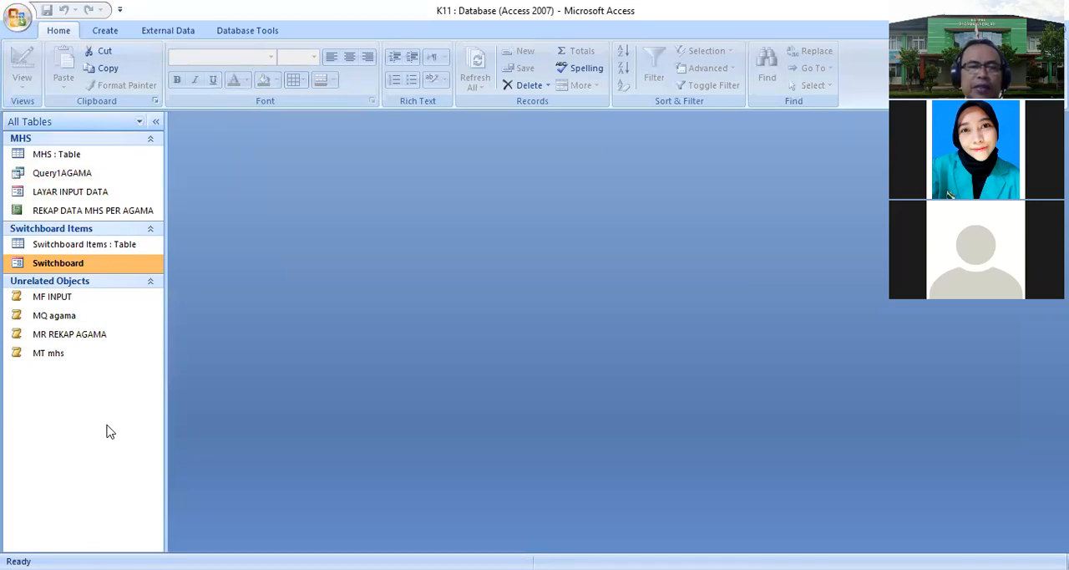
- Start creating a new blank database
{"action": "left_click", "coordinate": [18, 17]}
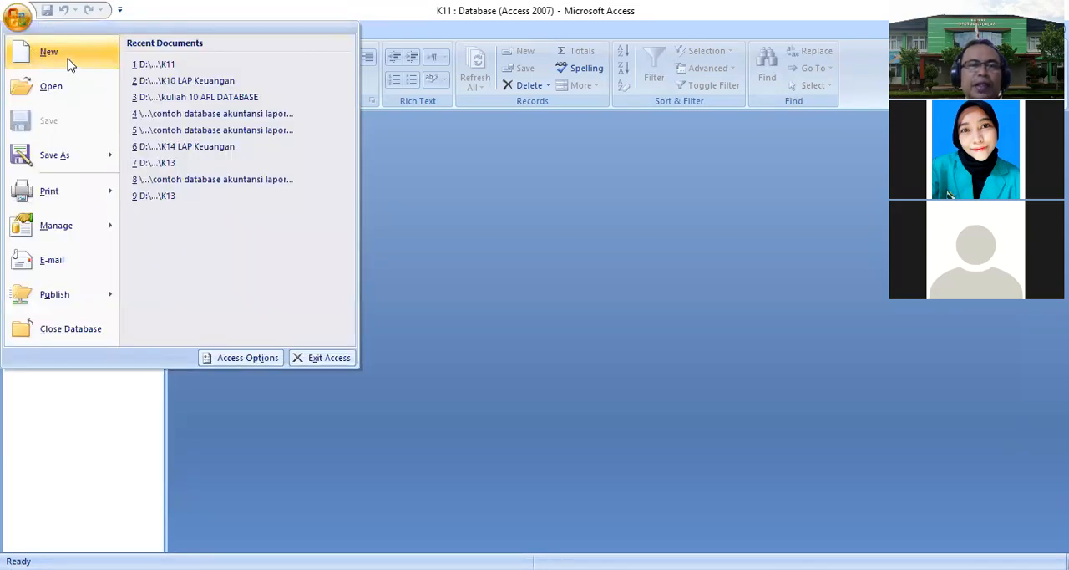
{"action": "left_click", "coordinate": [456, 206]}
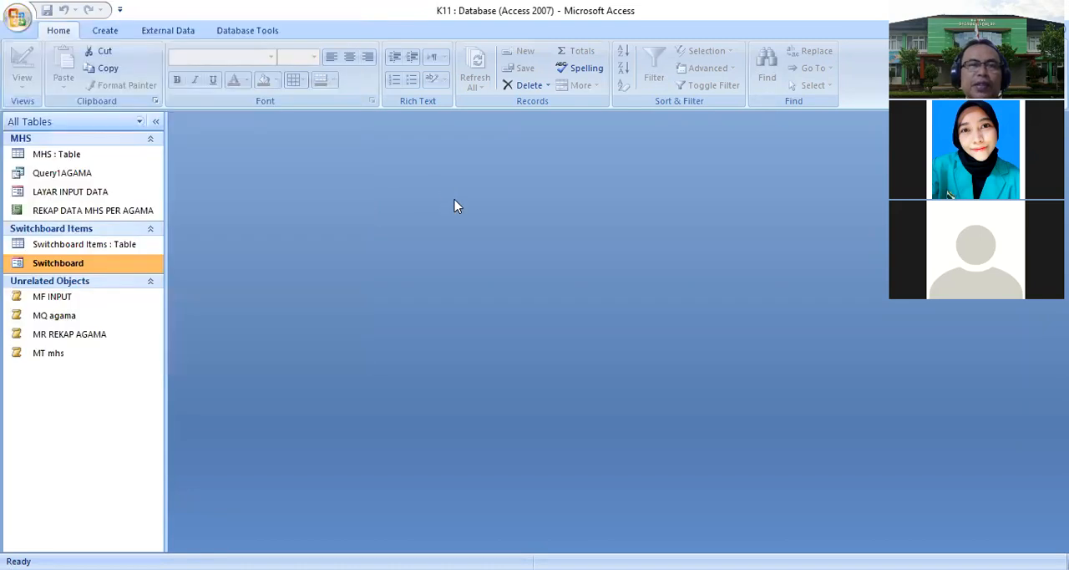
{"action": "left_click", "coordinate": [20, 23]}
{"action": "left_click", "coordinate": [42, 63]}
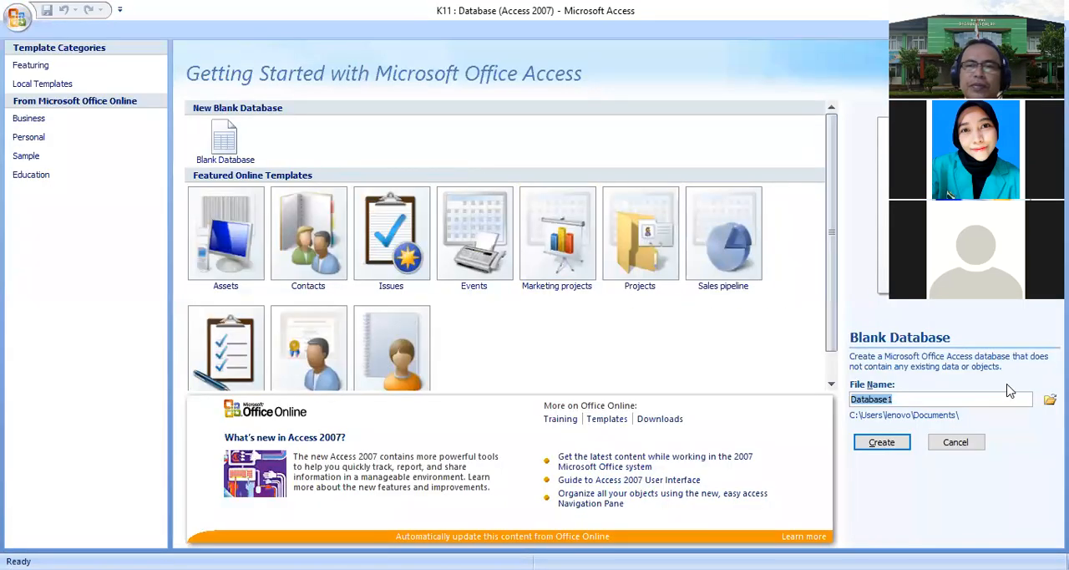
{"action": "left_click", "coordinate": [225, 138]}
- Browse to the WEEK 11 Database processing single table folder on drive D as the save location
{"action": "left_click", "coordinate": [1050, 399]}
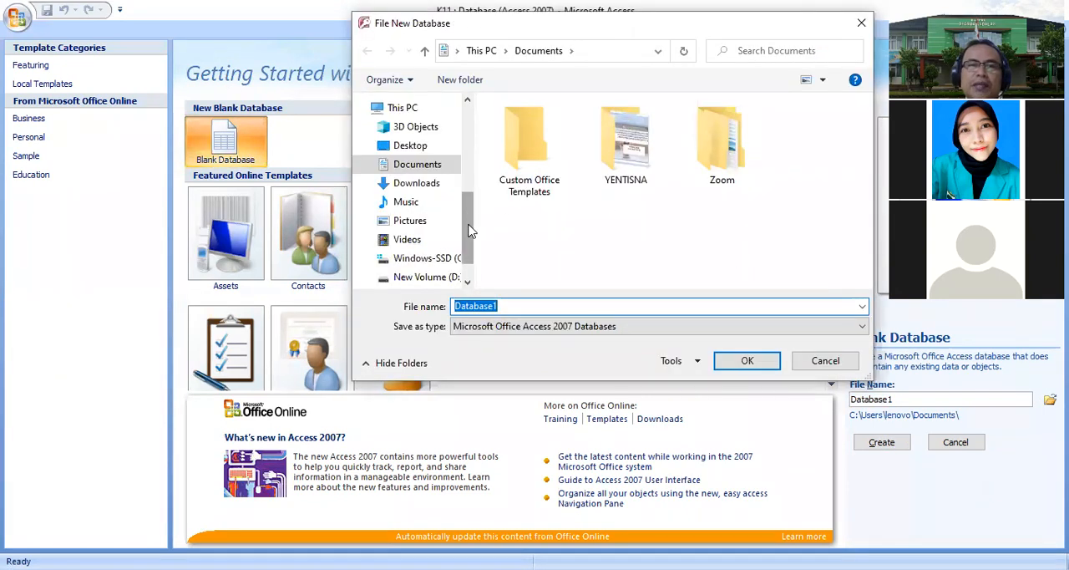
{"action": "scroll", "coordinate": [413, 242], "scroll_direction": "down", "scroll_amount": 1}
{"action": "left_click", "coordinate": [413, 238]}
{"action": "left_click_drag", "start_coordinate": [867, 119], "coordinate": [866, 232]}
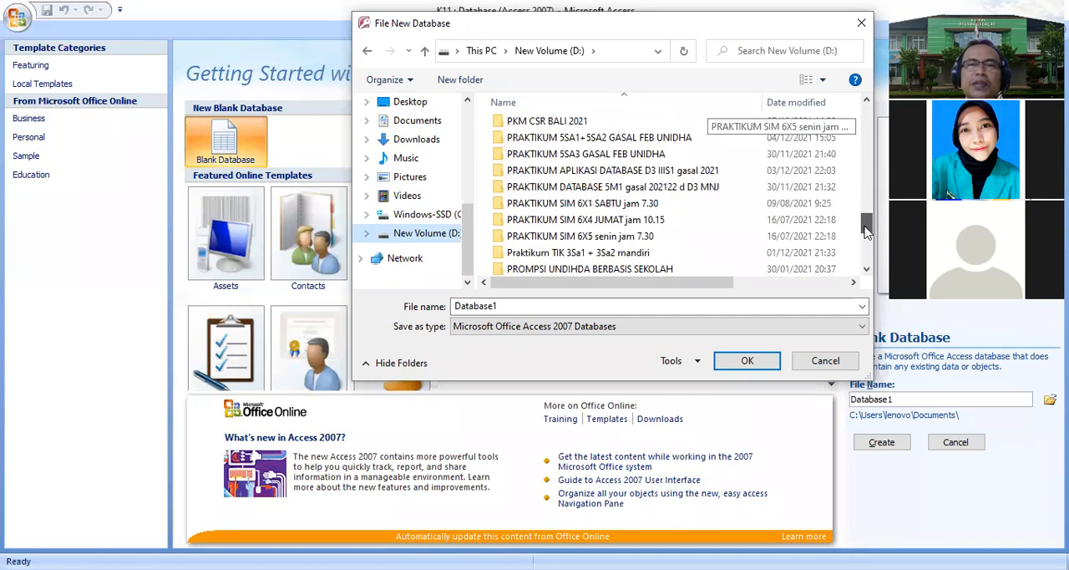
{"action": "left_click", "coordinate": [578, 252]}
{"action": "left_click", "coordinate": [776, 360]}
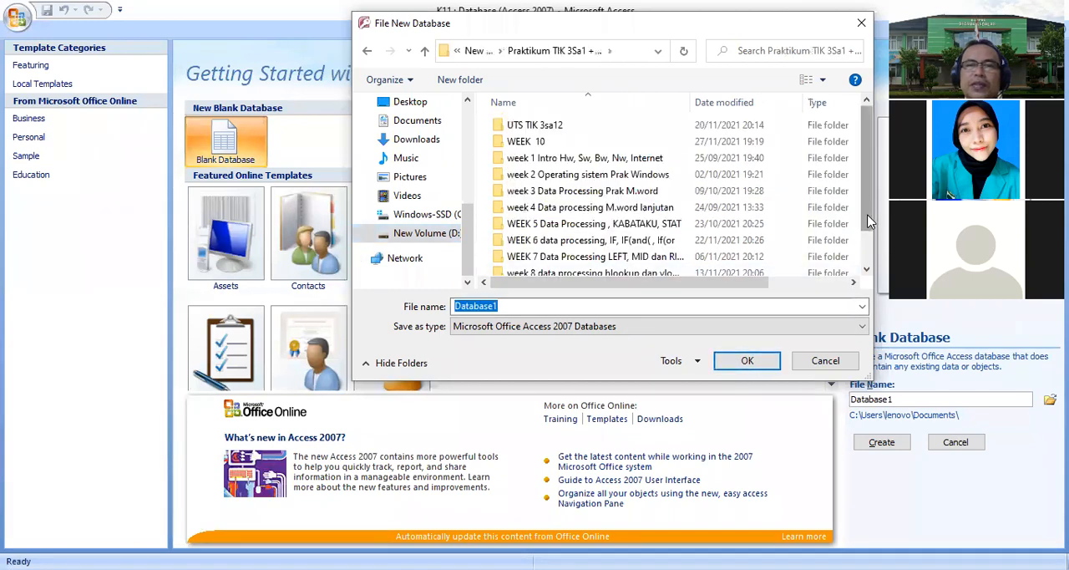
{"action": "scroll", "coordinate": [815, 268], "scroll_direction": "down", "scroll_amount": 1}
{"action": "double_click", "coordinate": [547, 251]}
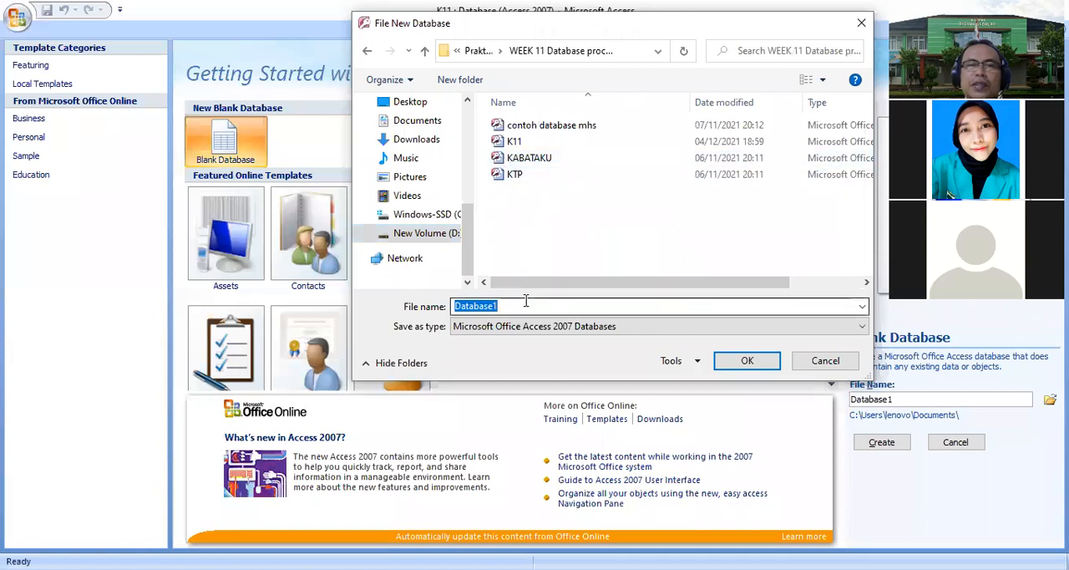
- Name the new database KUL11 and create it
{"action": "left_click_drag", "start_coordinate": [527, 302], "coordinate": [442, 297]}
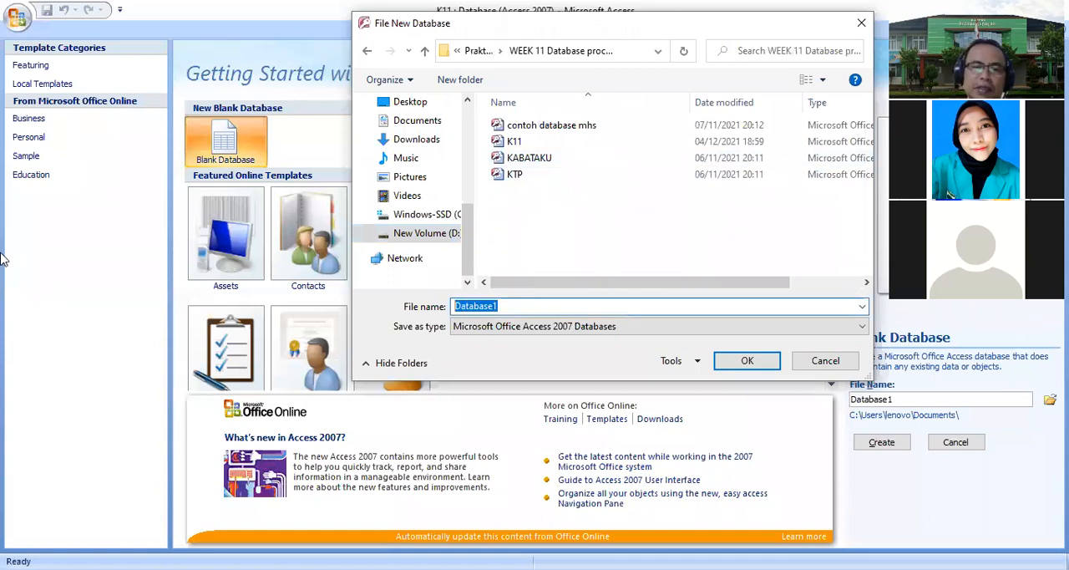
{"action": "type", "text": "KUL11"}
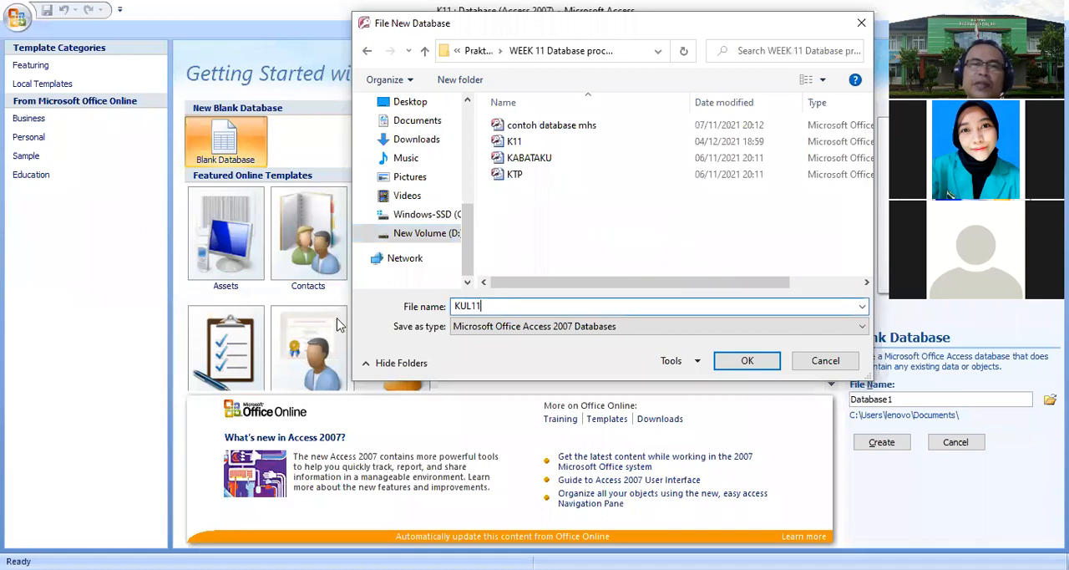
{"action": "left_click", "coordinate": [749, 363]}
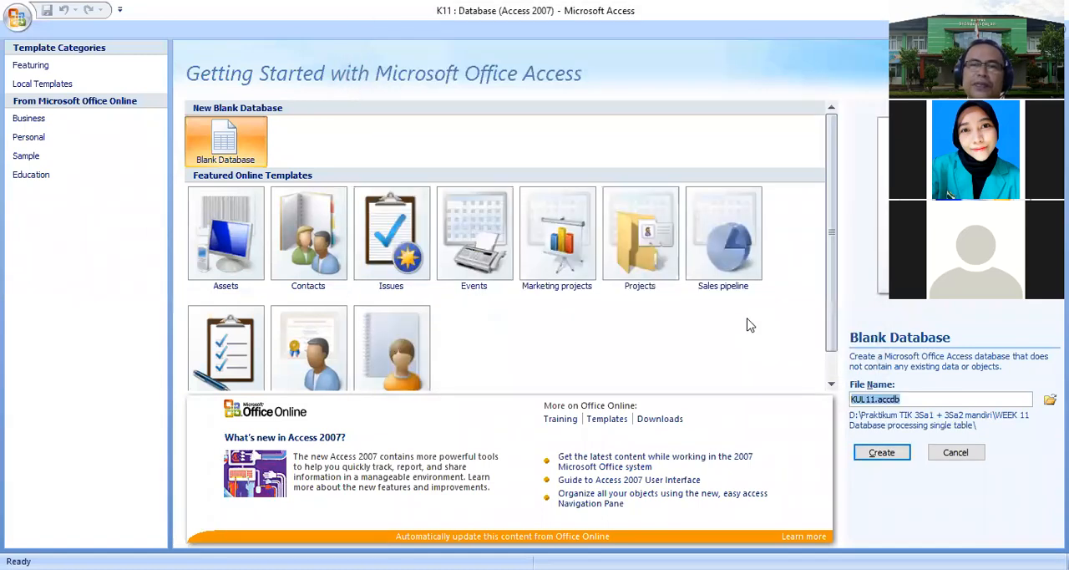
{"action": "left_click", "coordinate": [894, 457]}
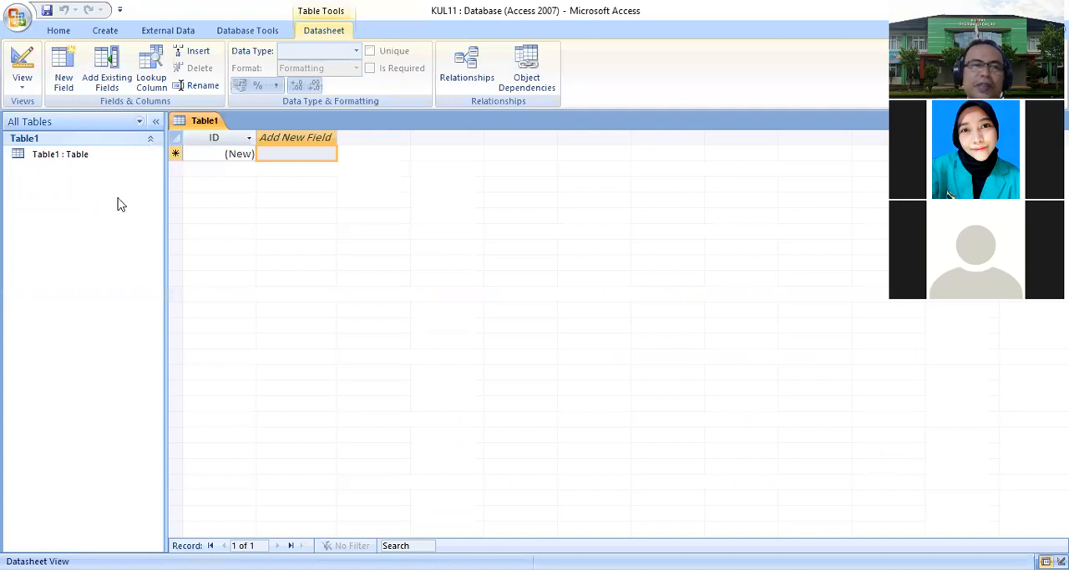
- Switch the new table to Design View, saving it as MHS
{"action": "right_click", "coordinate": [209, 121]}
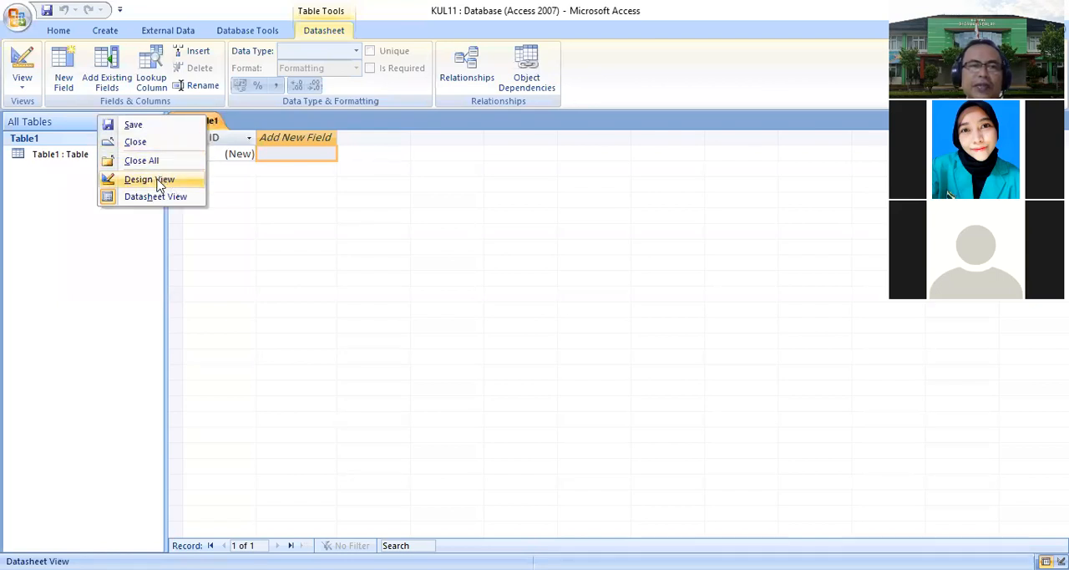
{"action": "left_click", "coordinate": [150, 180]}
{"action": "type", "text": "MHS"}
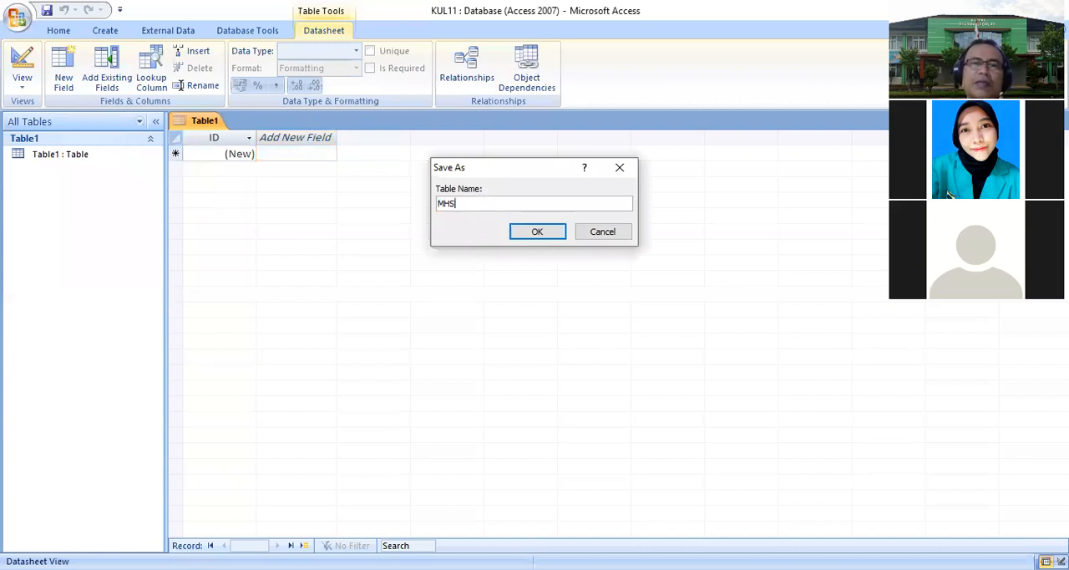
{"action": "key", "text": "Return"}
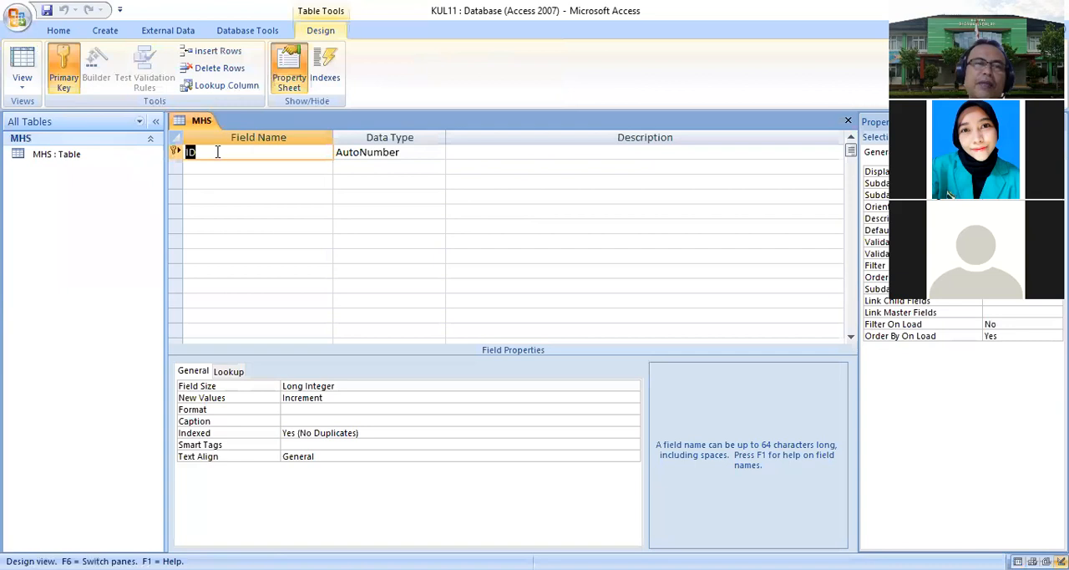
- Rename the first field NOBP, set its data type to Text and its field size to 8
{"action": "type", "text": "NOBP"}
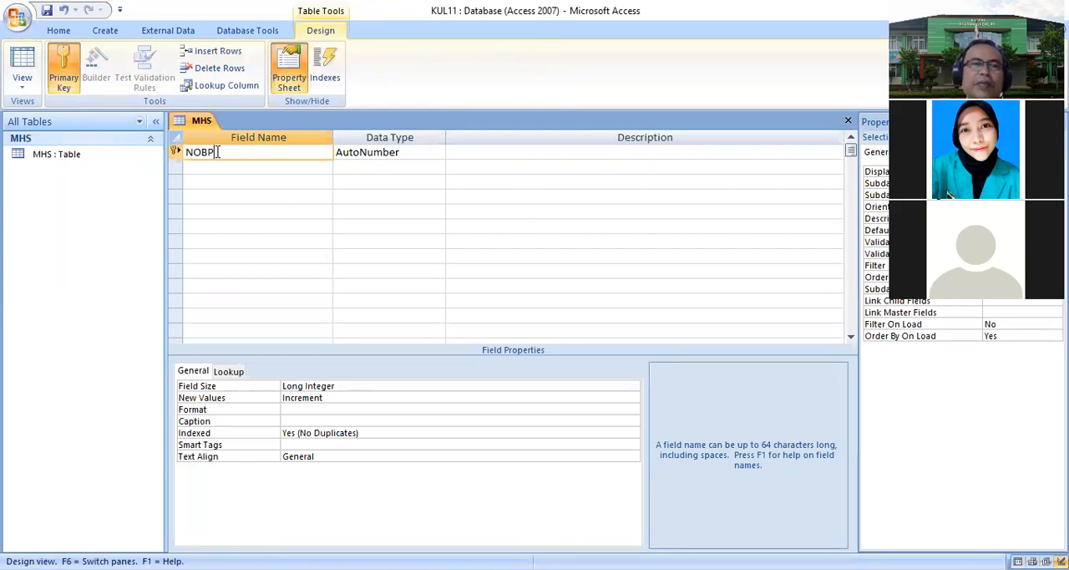
{"action": "left_click", "coordinate": [413, 152]}
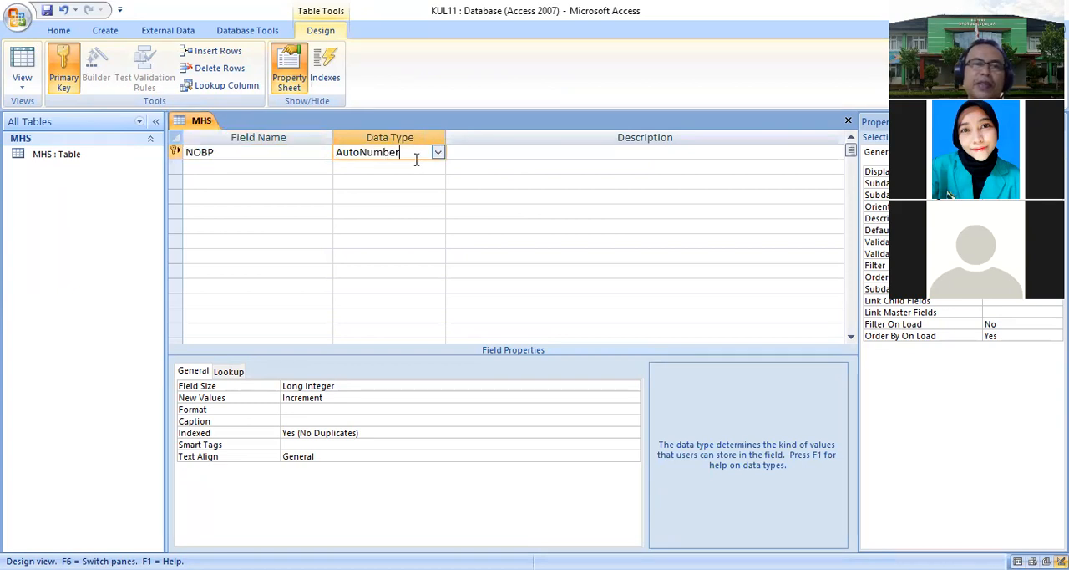
{"action": "left_click", "coordinate": [438, 155]}
{"action": "left_click", "coordinate": [385, 167]}
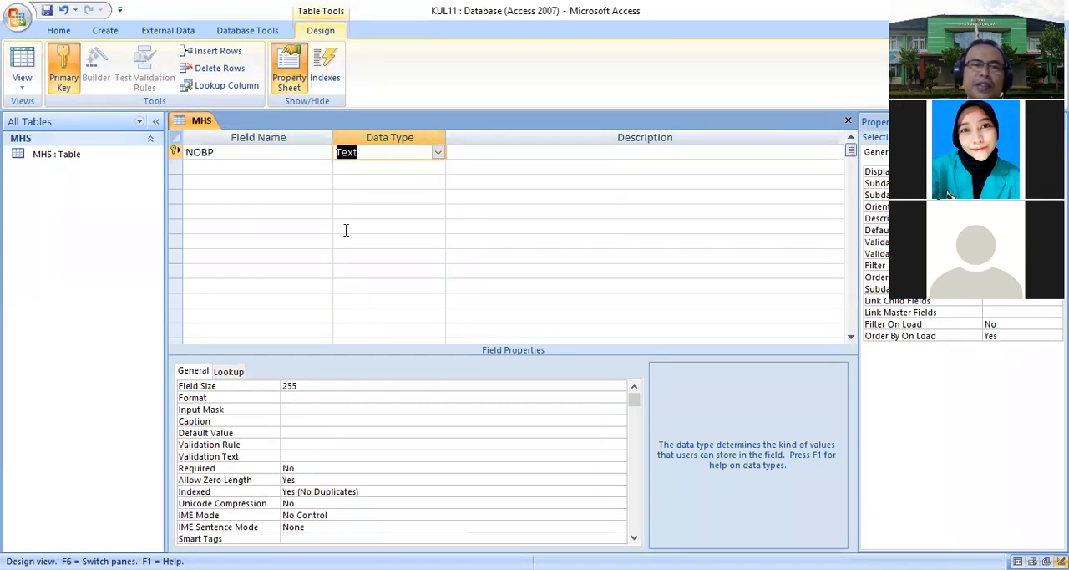
{"action": "double_click", "coordinate": [303, 385]}
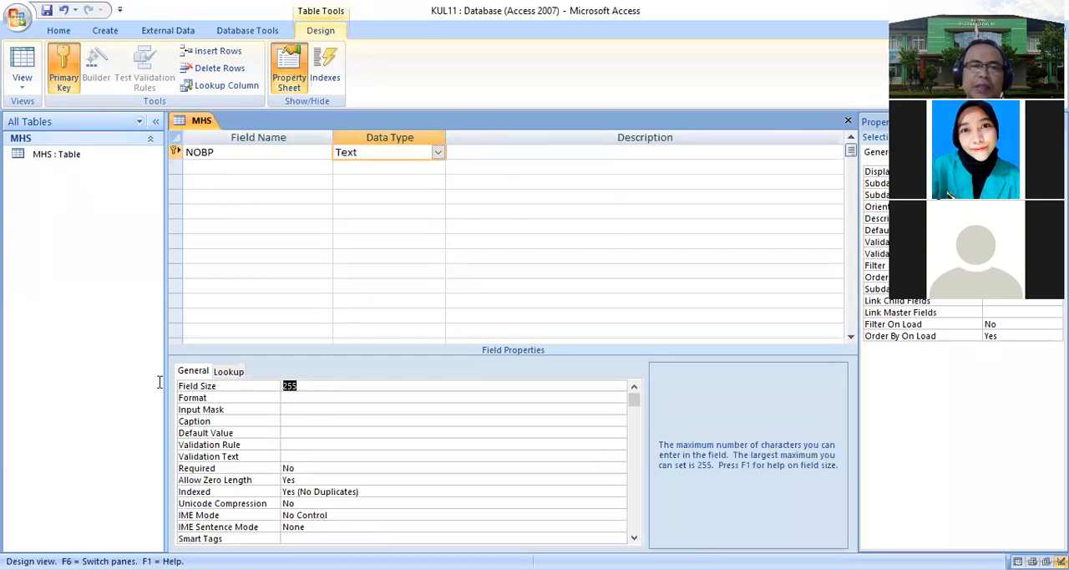
{"action": "type", "text": "8"}
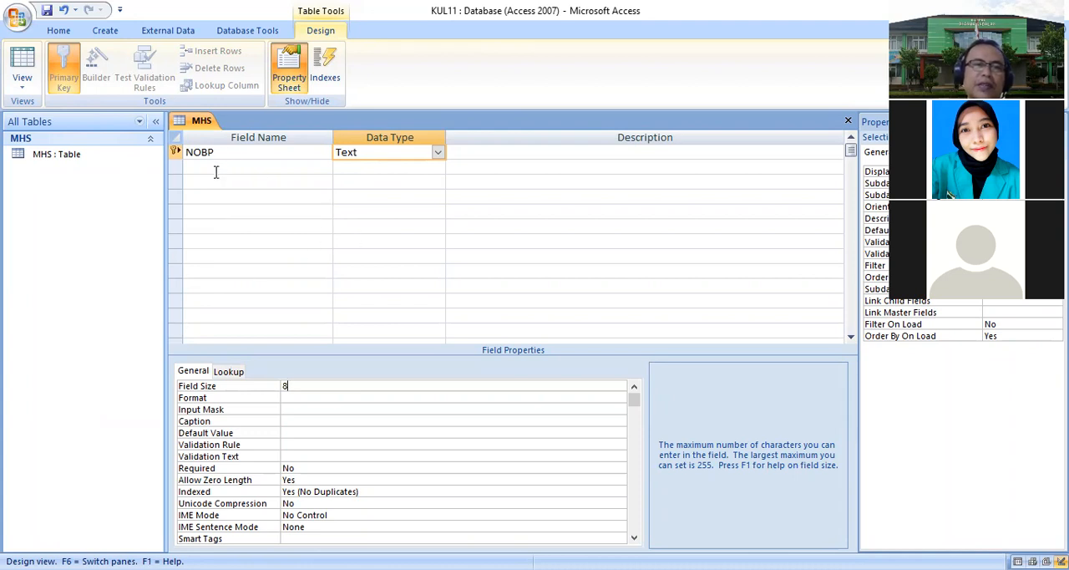
- Add a NAMA field with Text data type and set its field size to 30
{"action": "left_click", "coordinate": [198, 170]}
{"action": "type", "text": "NAMA"}
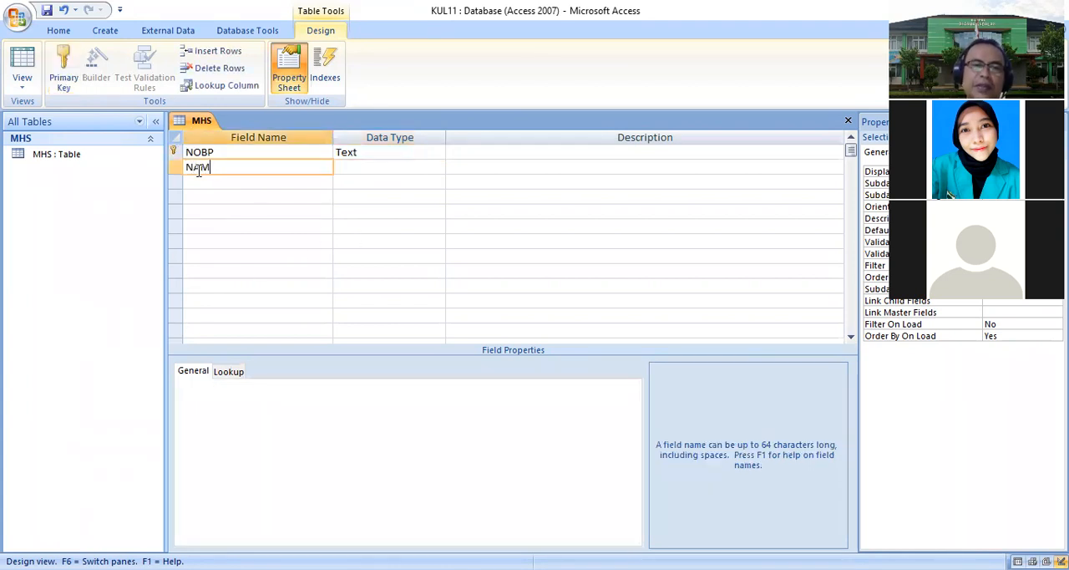
{"action": "key", "text": "Tab"}
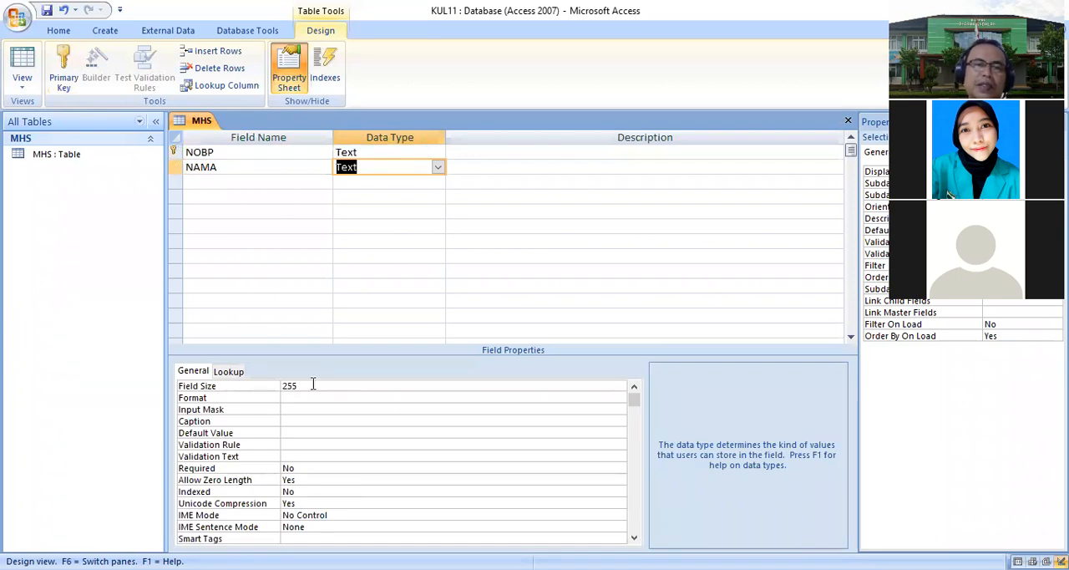
{"action": "left_click_drag", "start_coordinate": [314, 384], "coordinate": [123, 372]}
{"action": "type", "text": "30"}
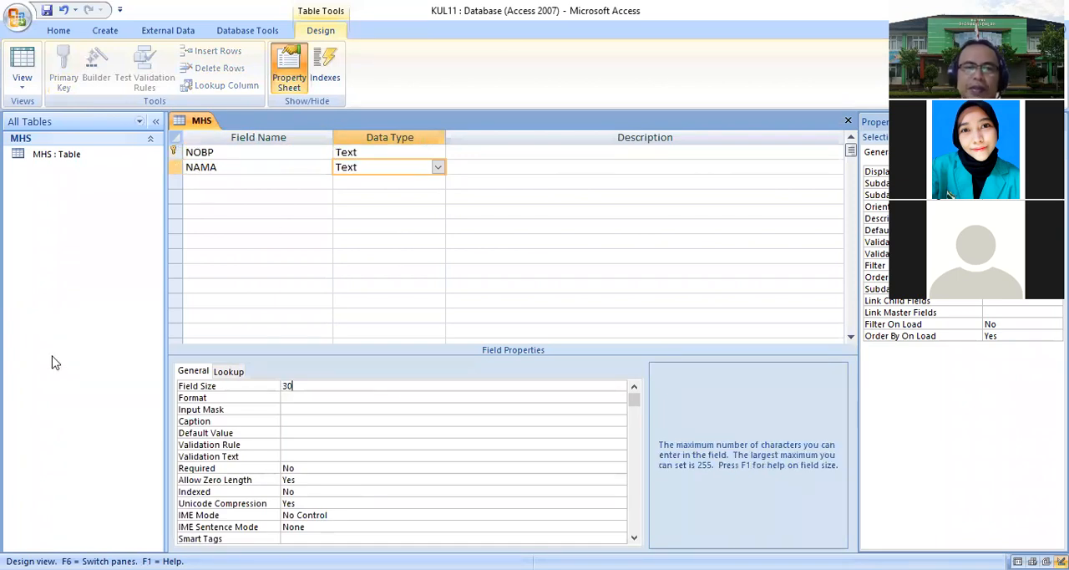
- Add an ALAMAT field with Text data type and set its field size to 30
{"action": "left_click", "coordinate": [217, 183]}
{"action": "type", "text": "ALAMAT"}
{"action": "key", "text": "Tab"}
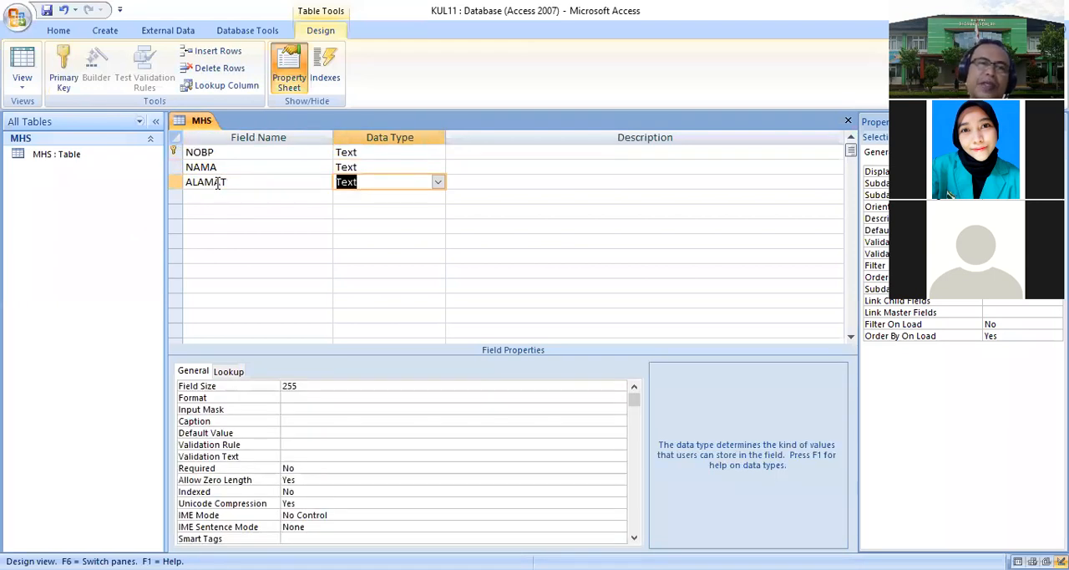
{"action": "left_click_drag", "start_coordinate": [306, 385], "coordinate": [195, 373]}
{"action": "type", "text": "30"}
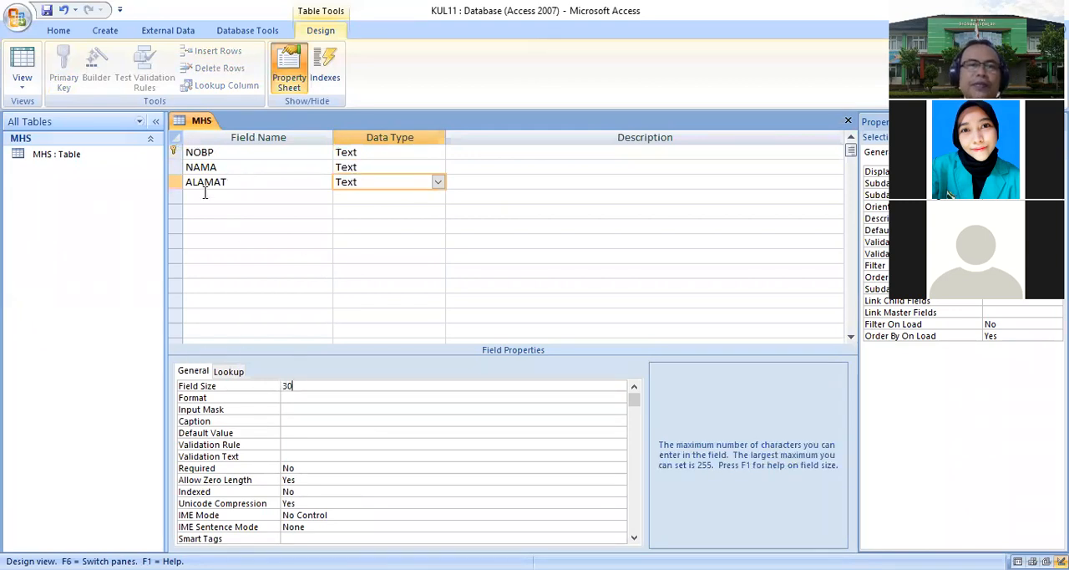
- Add a T4 lahir field with Text data type and set its field size to 25
{"action": "left_click", "coordinate": [204, 193]}
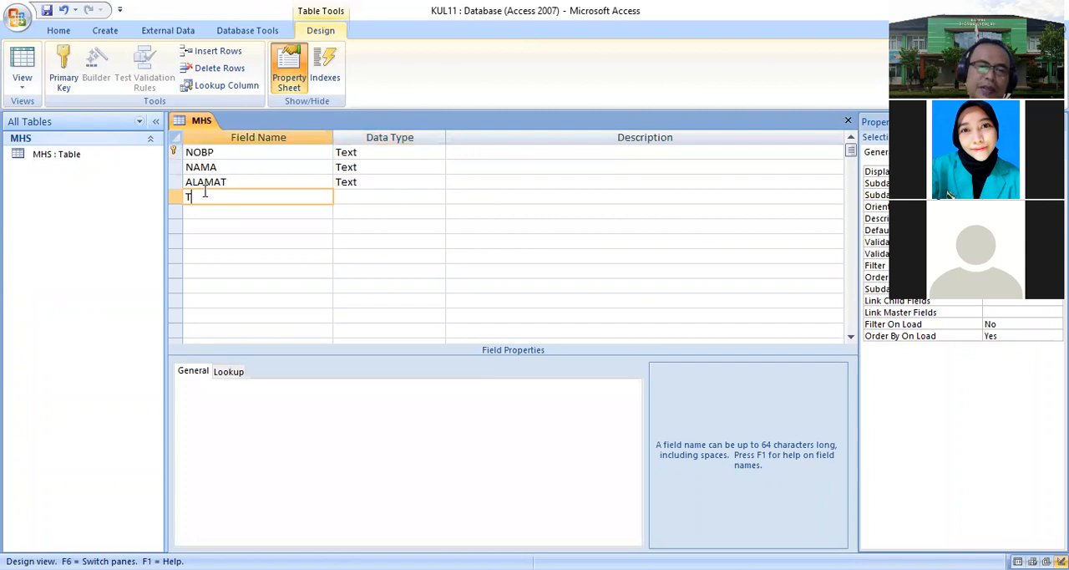
{"action": "type", "text": "T4 lahir"}
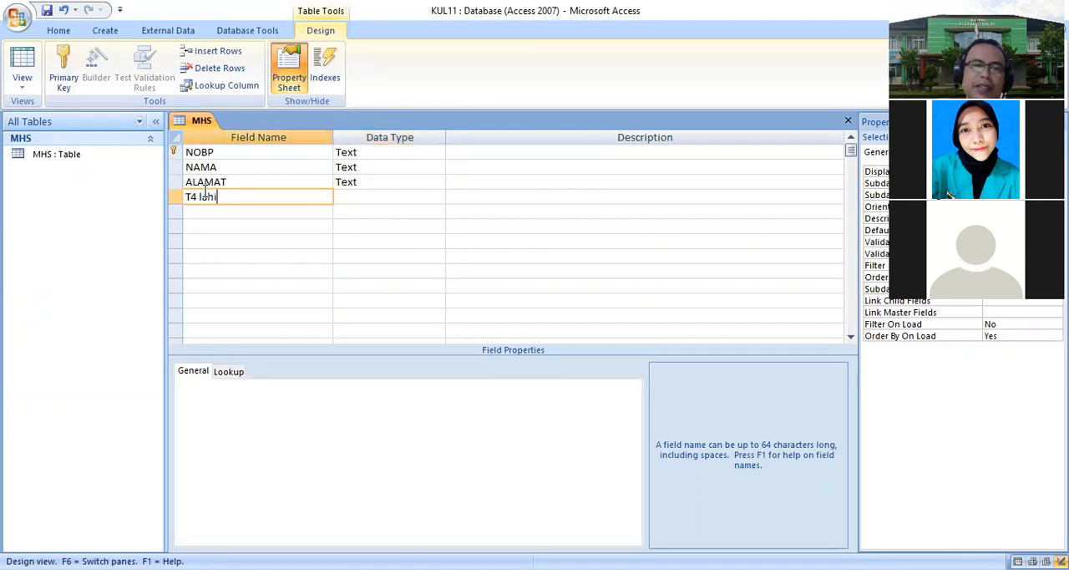
{"action": "key", "text": "Tab"}
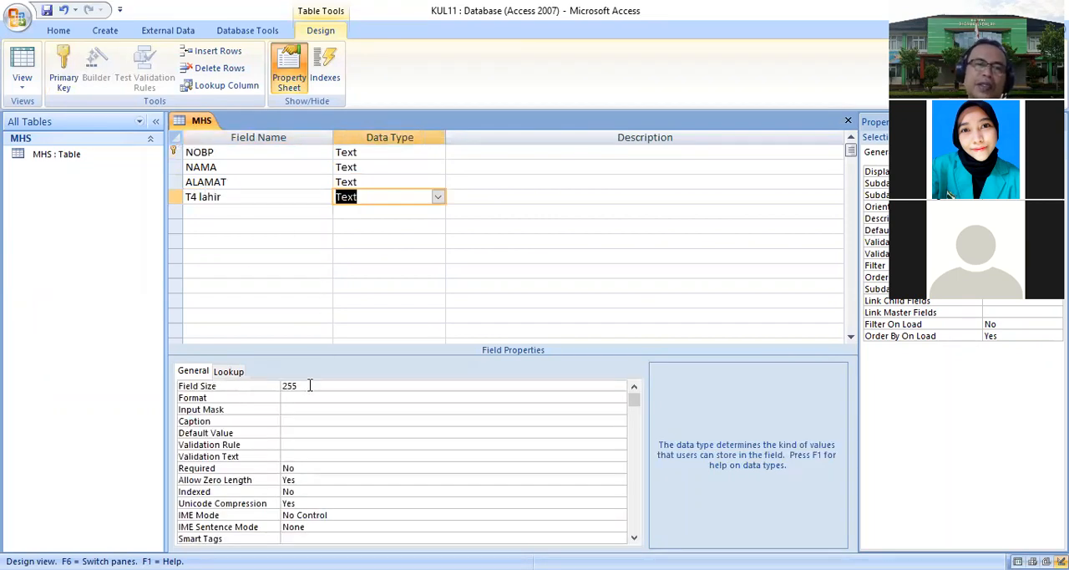
{"action": "left_click", "coordinate": [276, 385]}
{"action": "type", "text": "25"}
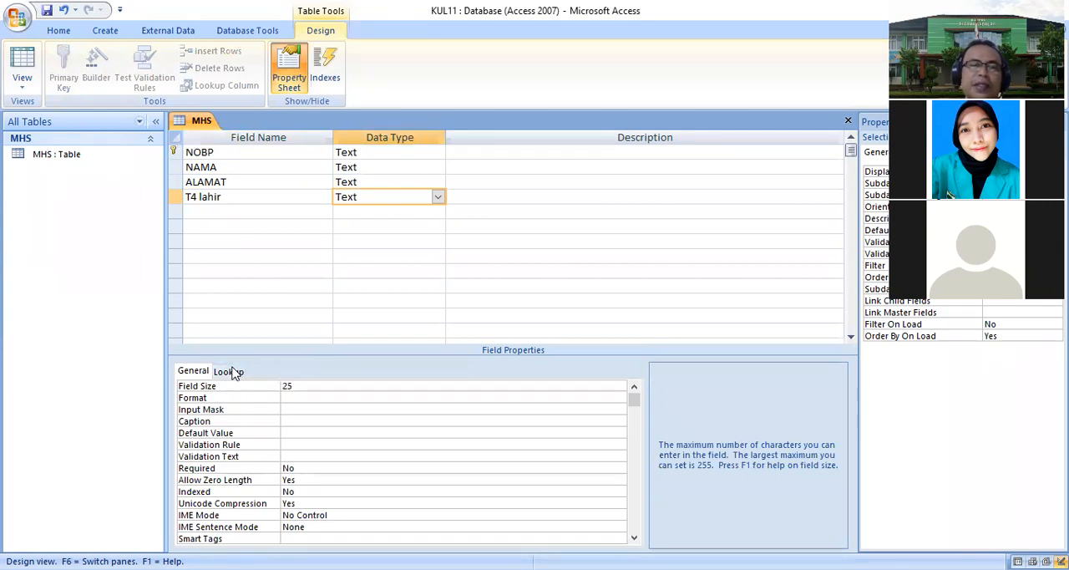
{"action": "left_click", "coordinate": [235, 372]}
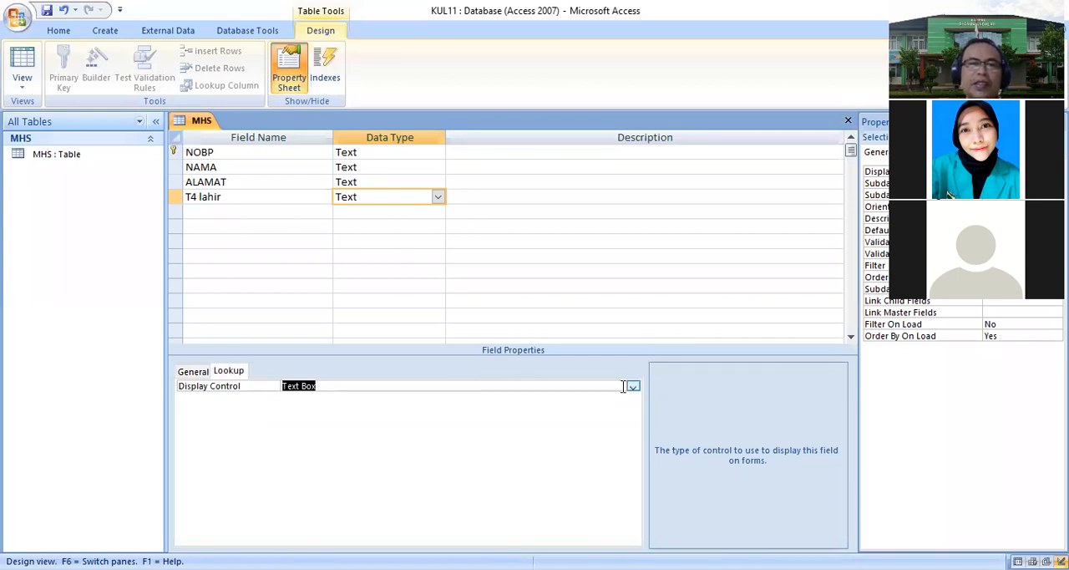
{"action": "left_click", "coordinate": [196, 372]}
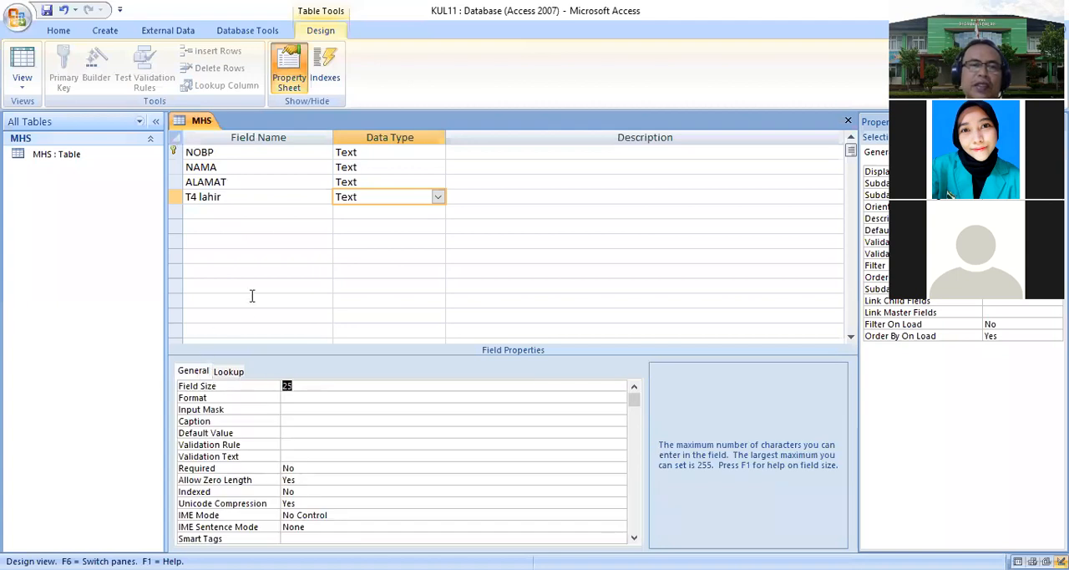
- Add a TGL LHR field and set its data type to Date/Time
{"action": "left_click", "coordinate": [203, 212]}
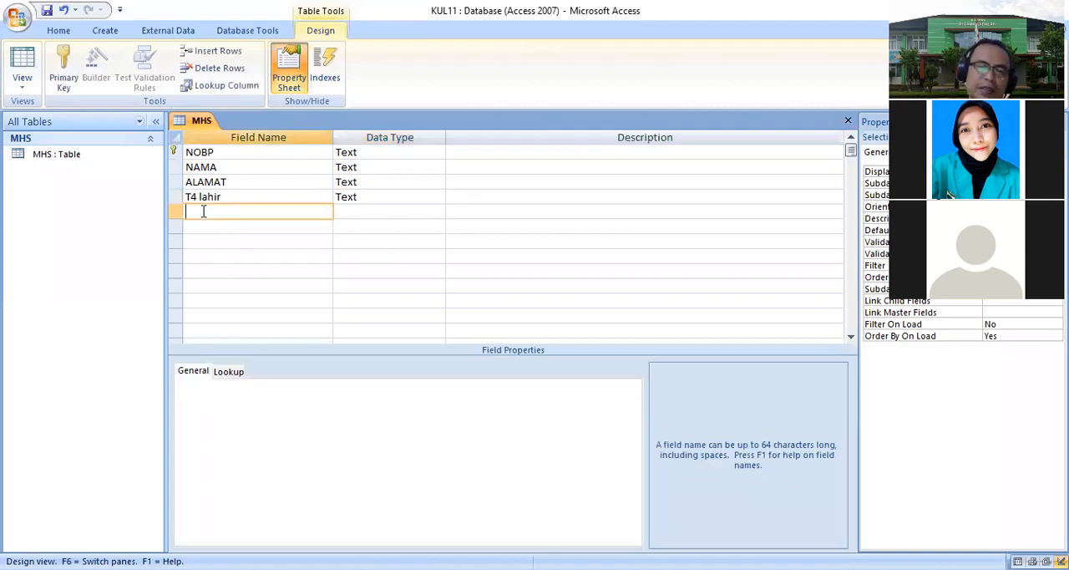
{"action": "type", "text": "TGL LHR"}
{"action": "key", "text": "Tab"}
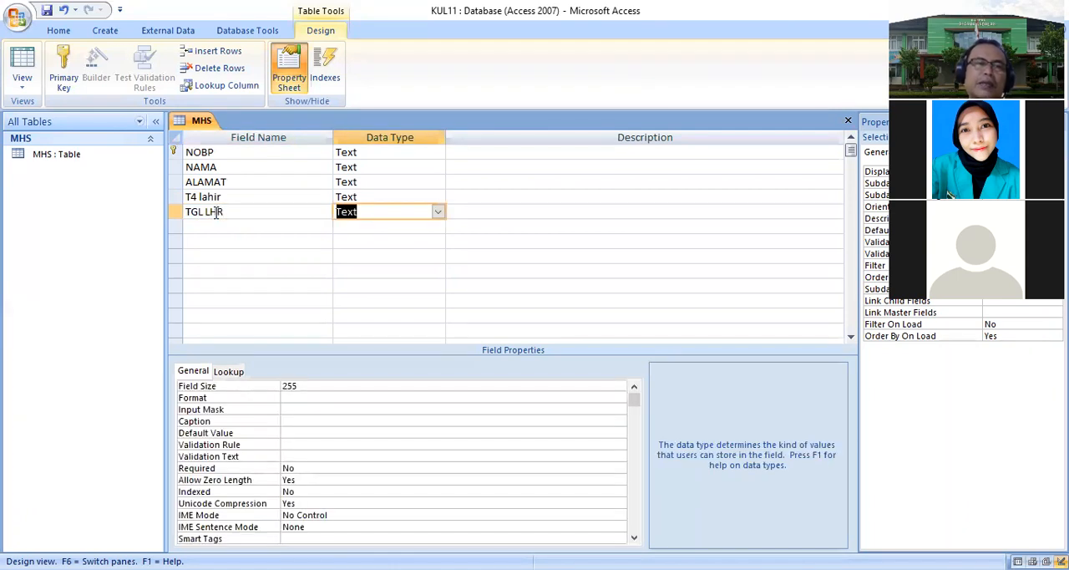
{"action": "left_click", "coordinate": [438, 212]}
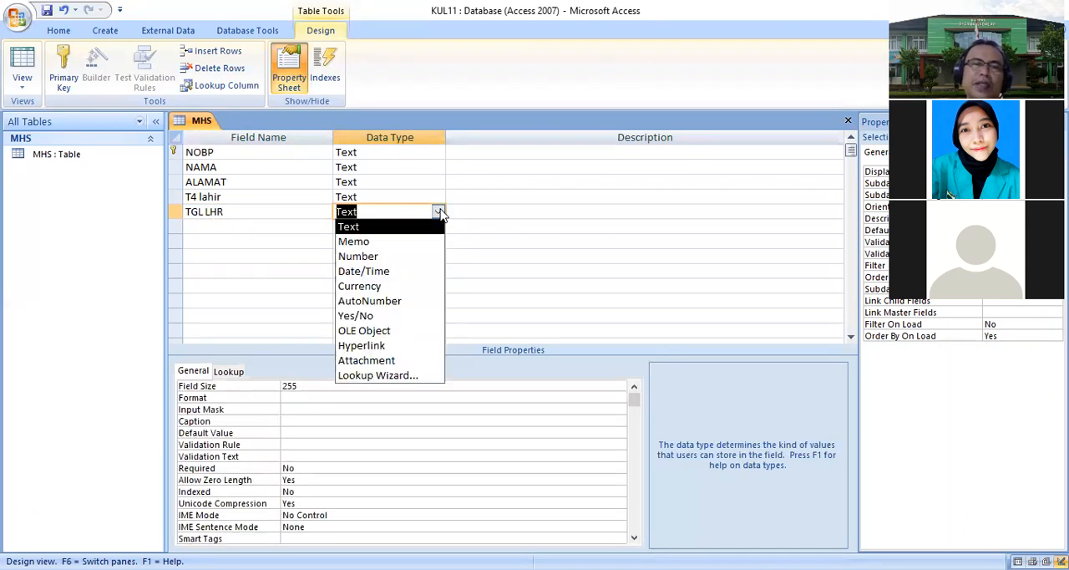
{"action": "left_click", "coordinate": [392, 272]}
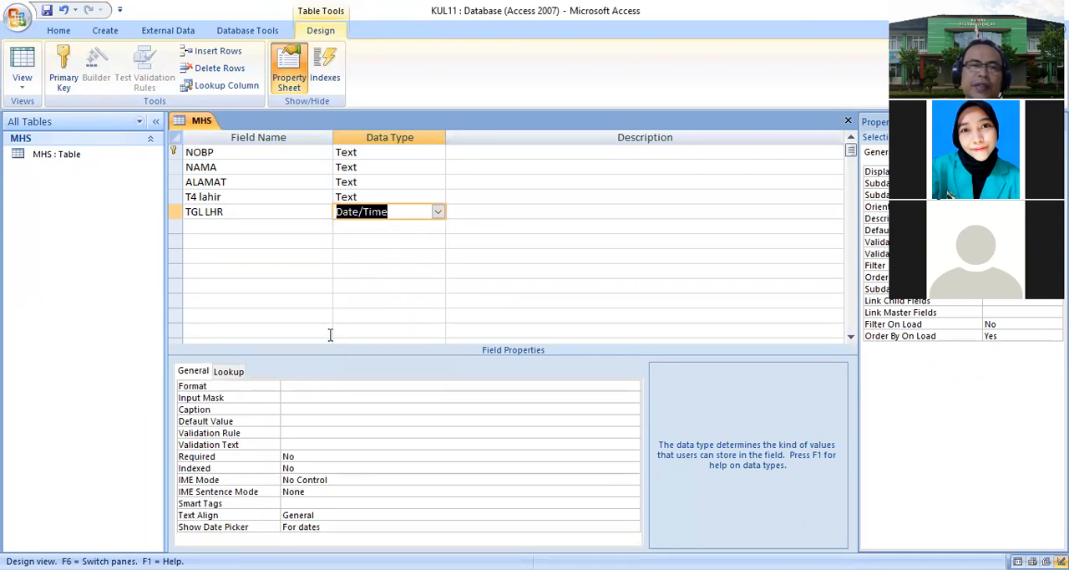
- Set the TGL LHR field's format to Short Date and its default value to DATE()
{"action": "left_click", "coordinate": [292, 389]}
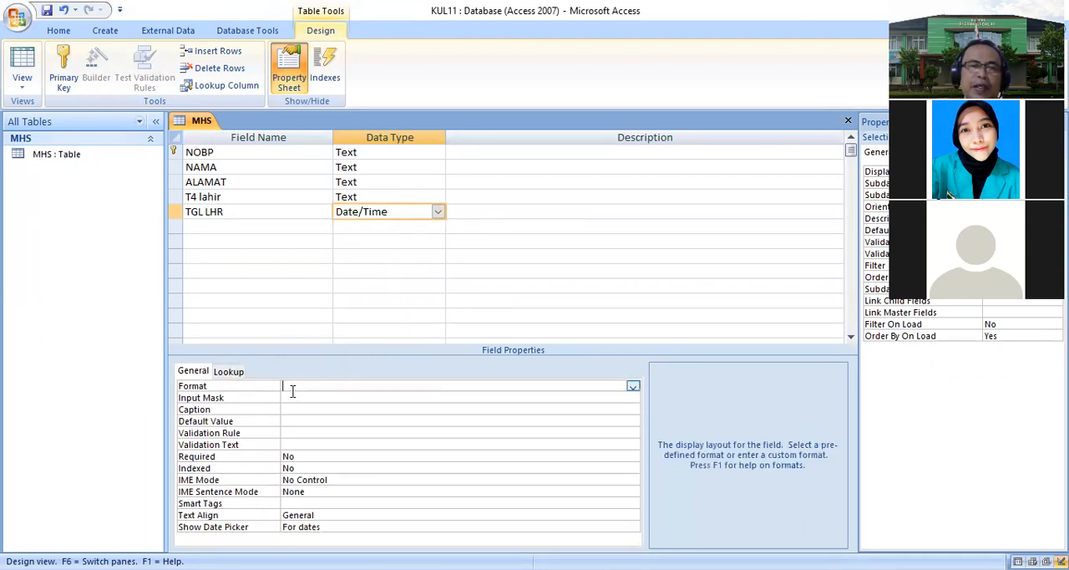
{"action": "left_click", "coordinate": [633, 388]}
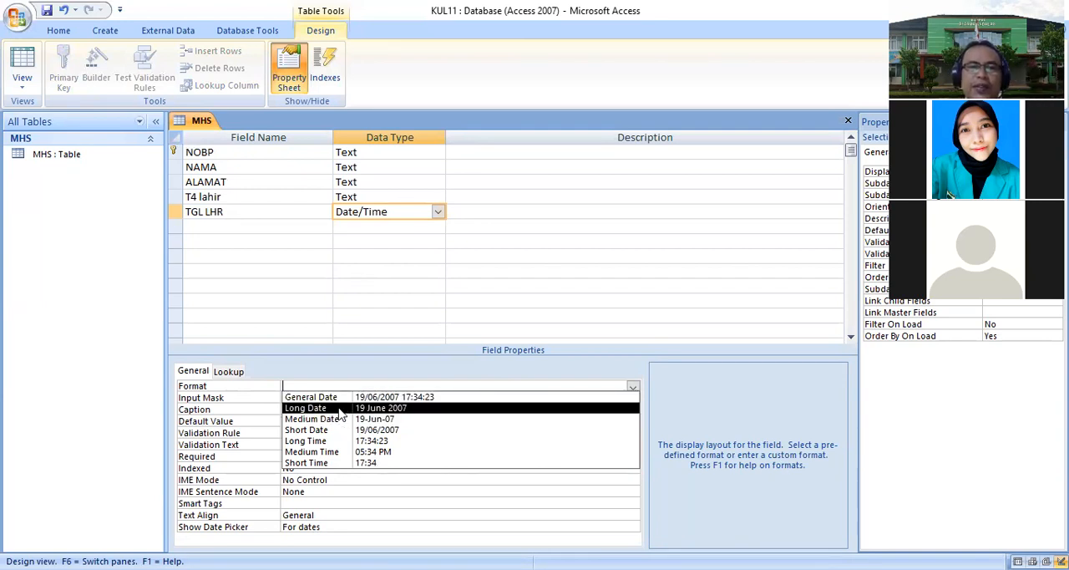
{"action": "left_click", "coordinate": [392, 432]}
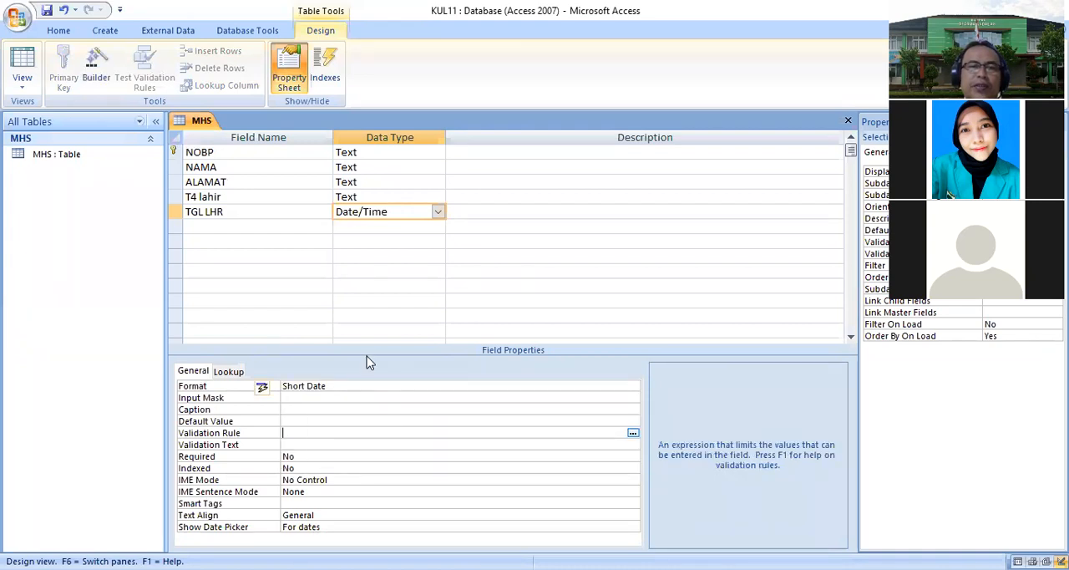
{"action": "left_click", "coordinate": [241, 421]}
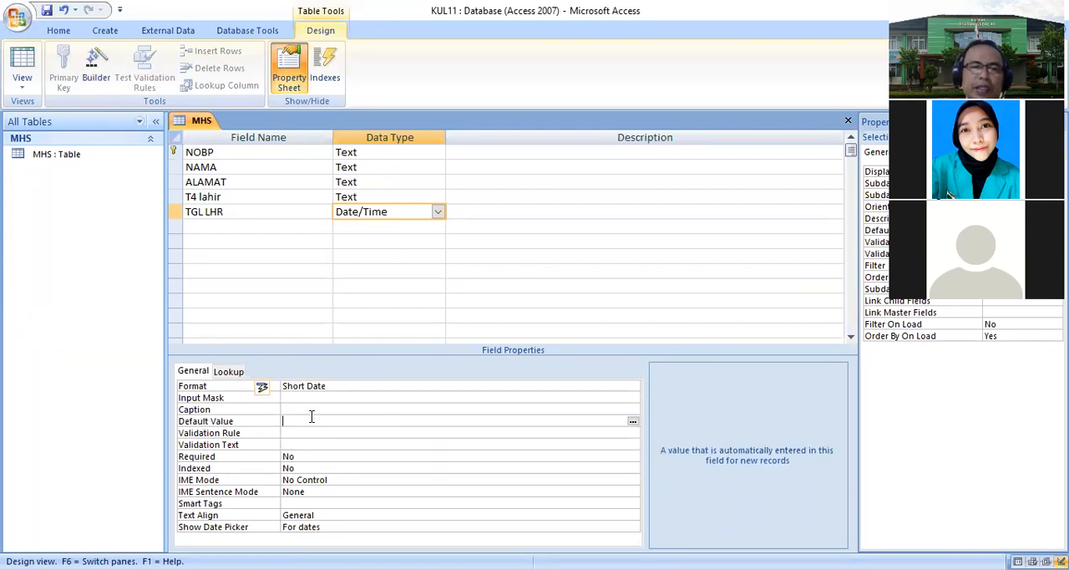
{"action": "type", "text": "DATE("}
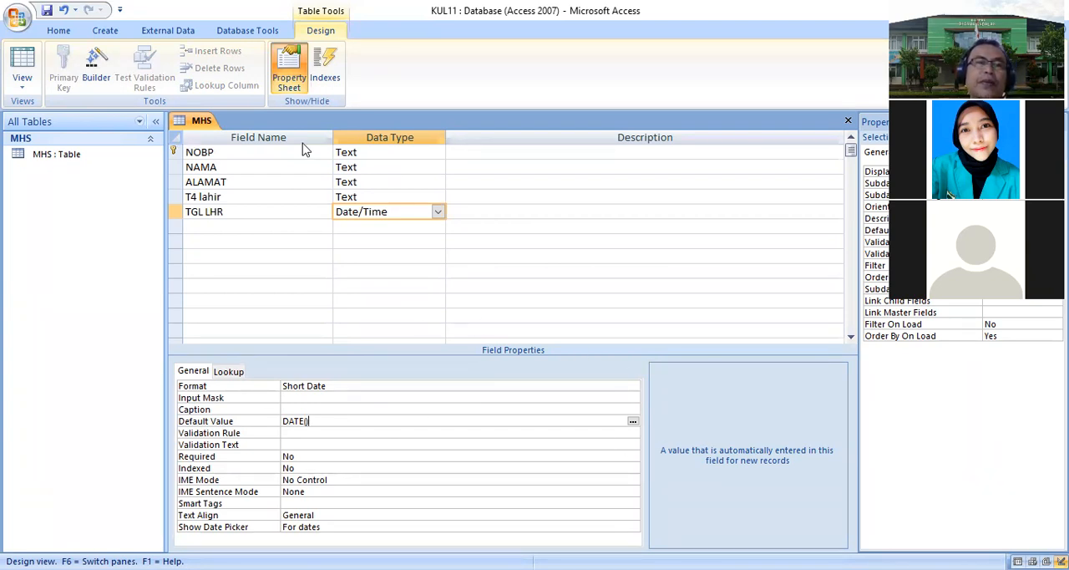
- Add a SEX field with Text data type and set its field size to 1
{"action": "left_click", "coordinate": [256, 225]}
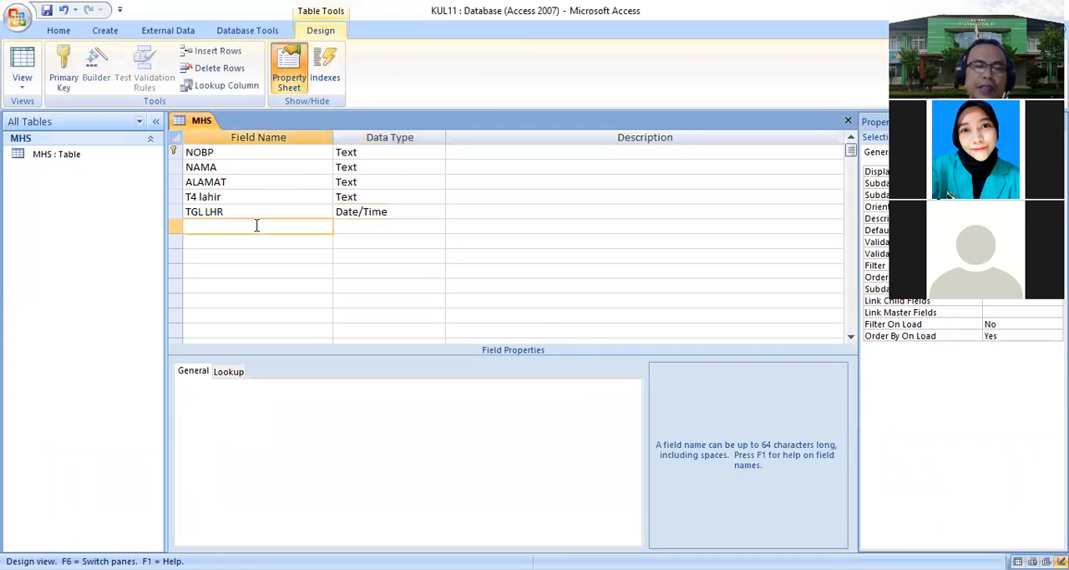
{"action": "type", "text": "SEX"}
{"action": "key", "text": "Tab"}
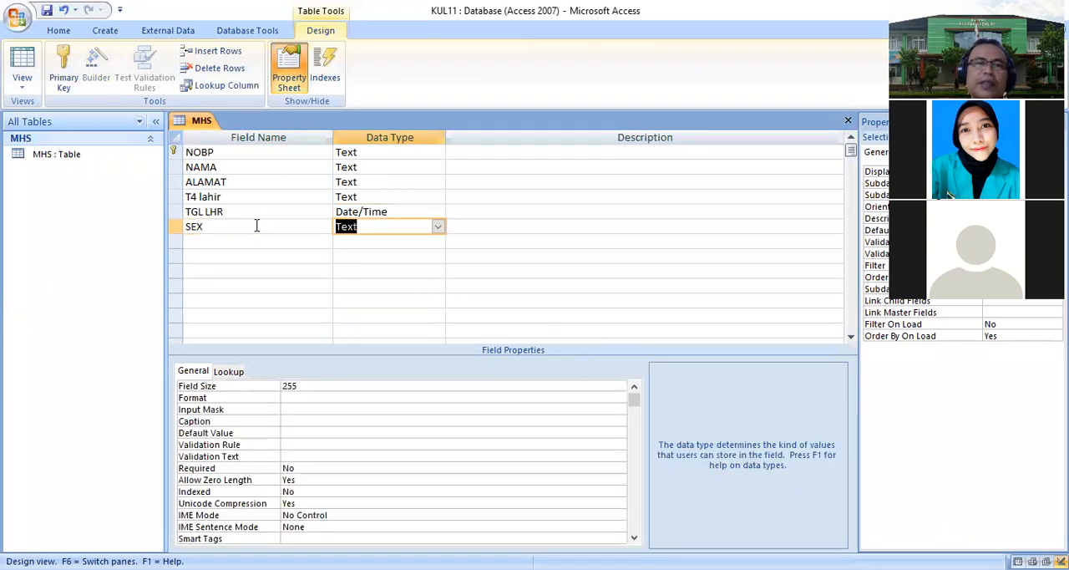
{"action": "left_click", "coordinate": [320, 385]}
{"action": "type", "text": "1"}
- Set the SEX field's lookup display control to Combo Box with Value List as row source type
{"action": "left_click", "coordinate": [233, 372]}
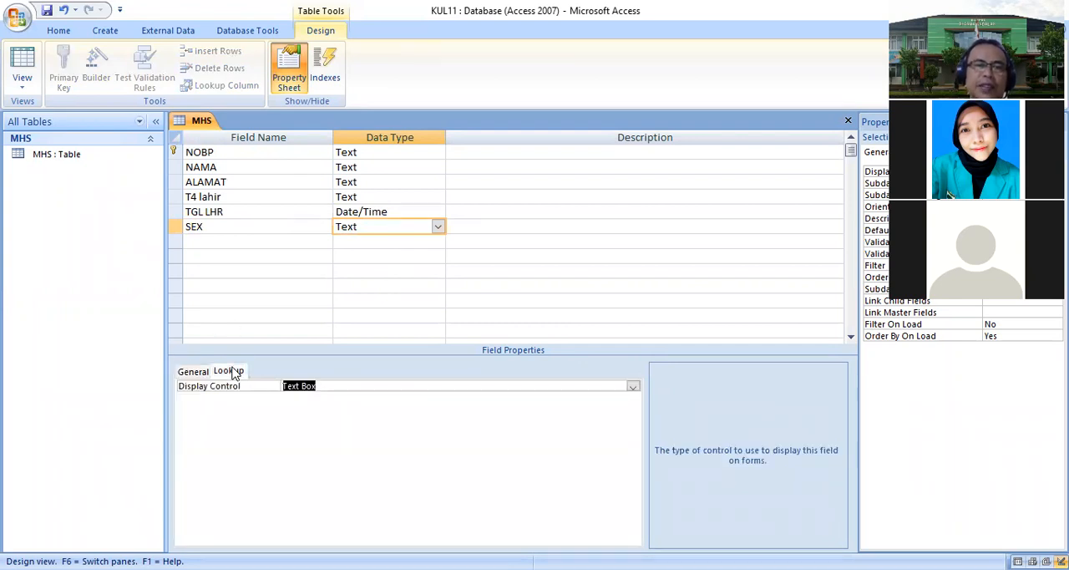
{"action": "left_click", "coordinate": [632, 388]}
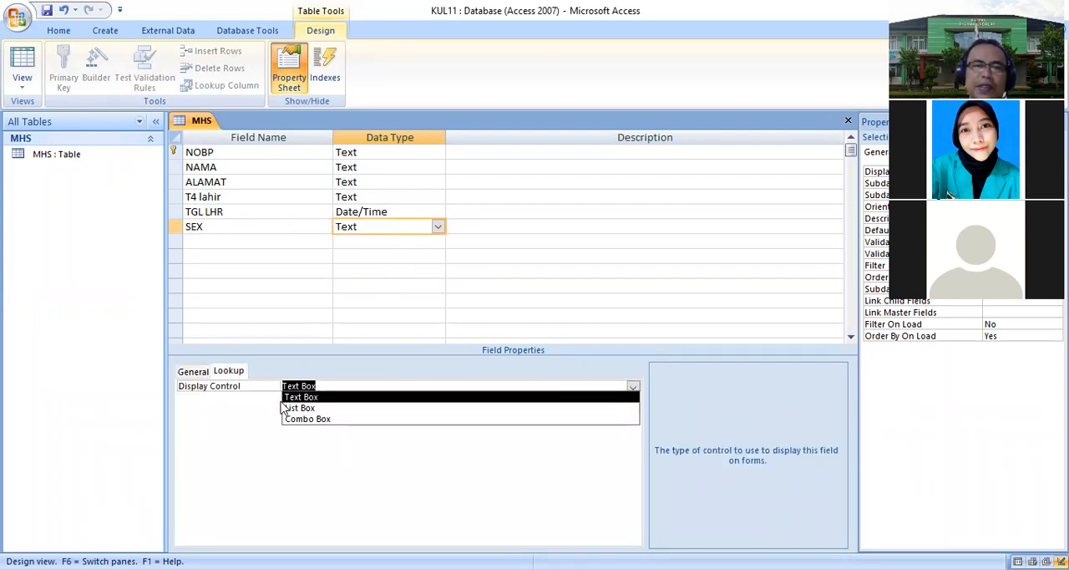
{"action": "left_click", "coordinate": [325, 420]}
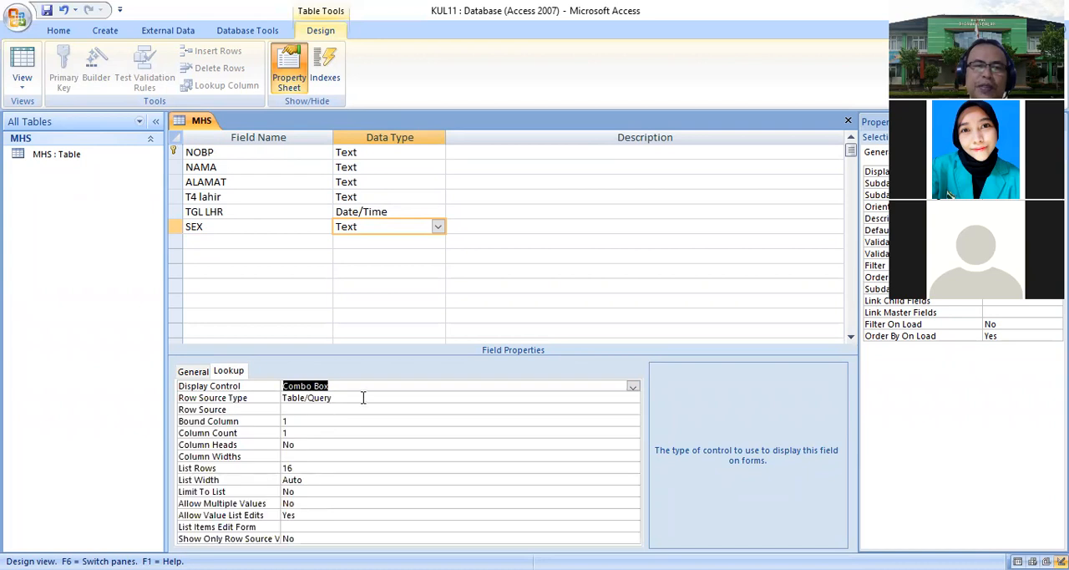
{"action": "left_click", "coordinate": [363, 398]}
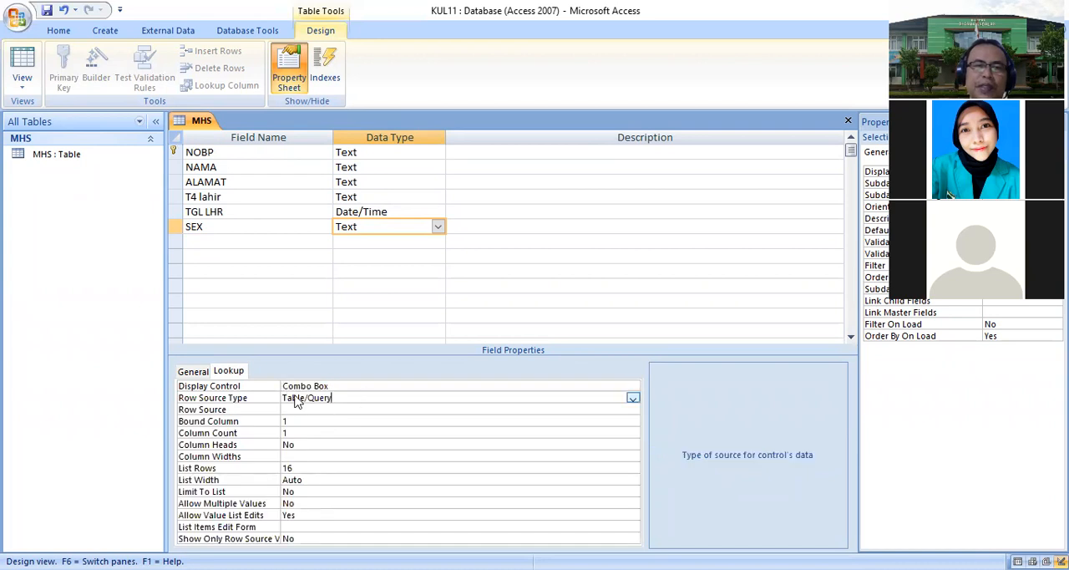
{"action": "left_click", "coordinate": [632, 398]}
{"action": "left_click", "coordinate": [332, 420]}
- Enter M, F and C as the list items for the SEX field's row source
{"action": "left_click", "coordinate": [324, 409]}
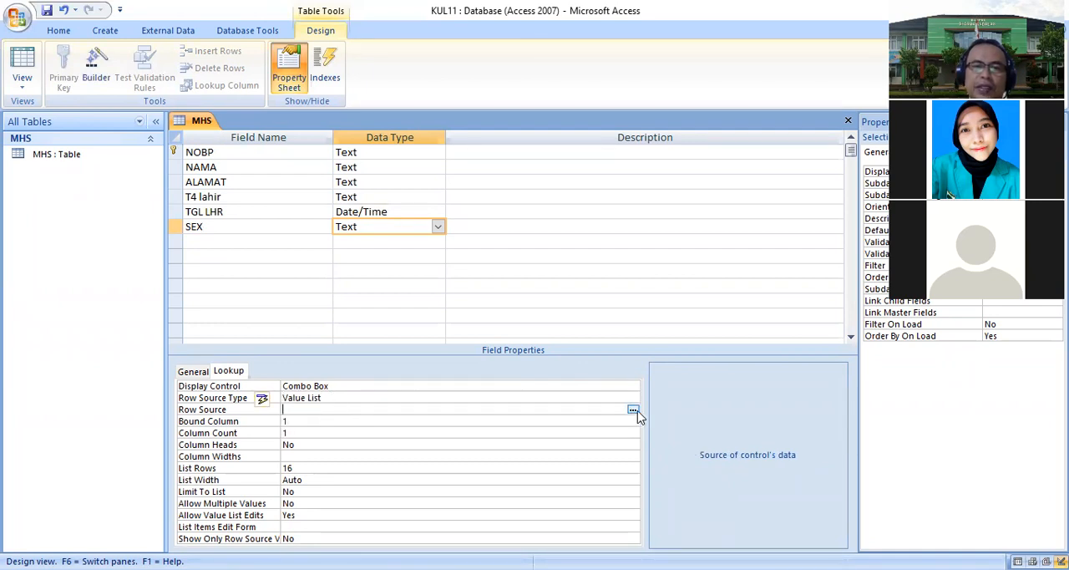
{"action": "left_click", "coordinate": [633, 409]}
{"action": "left_click_drag", "start_coordinate": [529, 132], "coordinate": [548, 163]}
{"action": "type", "text": "M"}
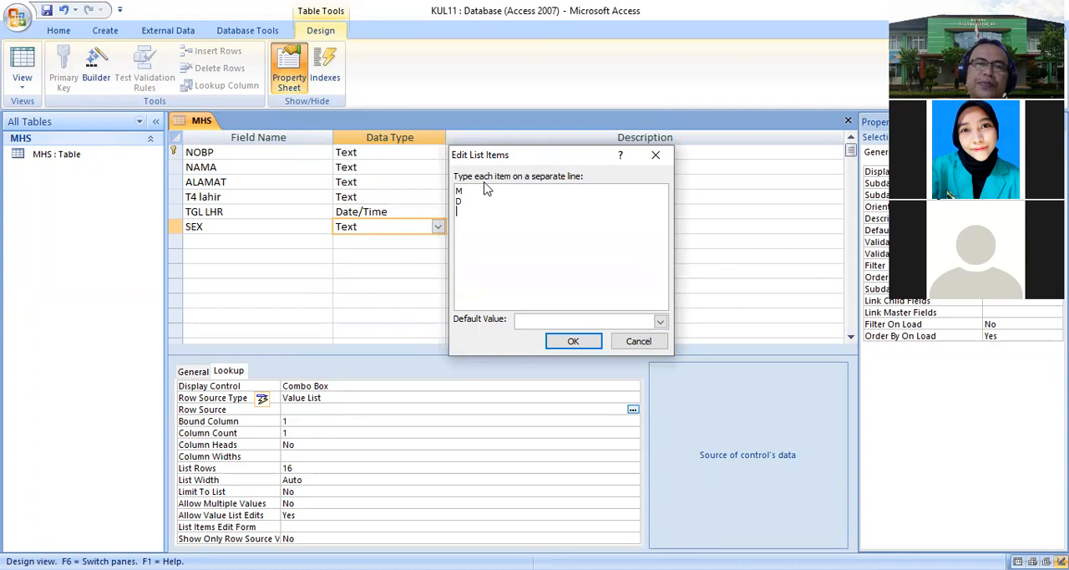
{"action": "key", "text": "BackSpace"}
{"action": "type", "text": "F"}
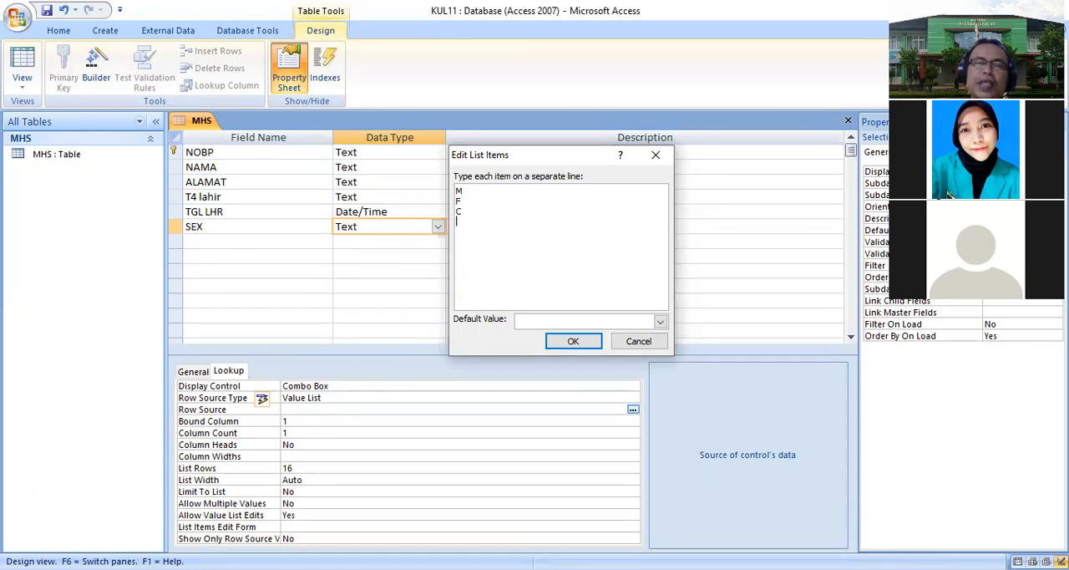
{"action": "left_click", "coordinate": [573, 342]}
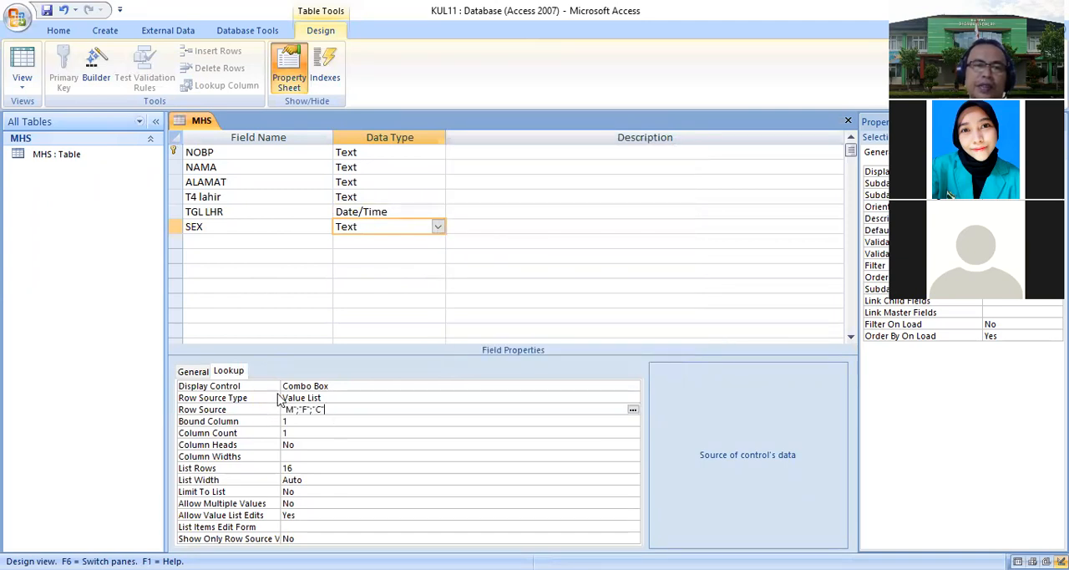
{"action": "left_click", "coordinate": [193, 371]}
- Add an AGAMA field with Text data type and set its field size to 25
{"action": "left_click", "coordinate": [201, 242]}
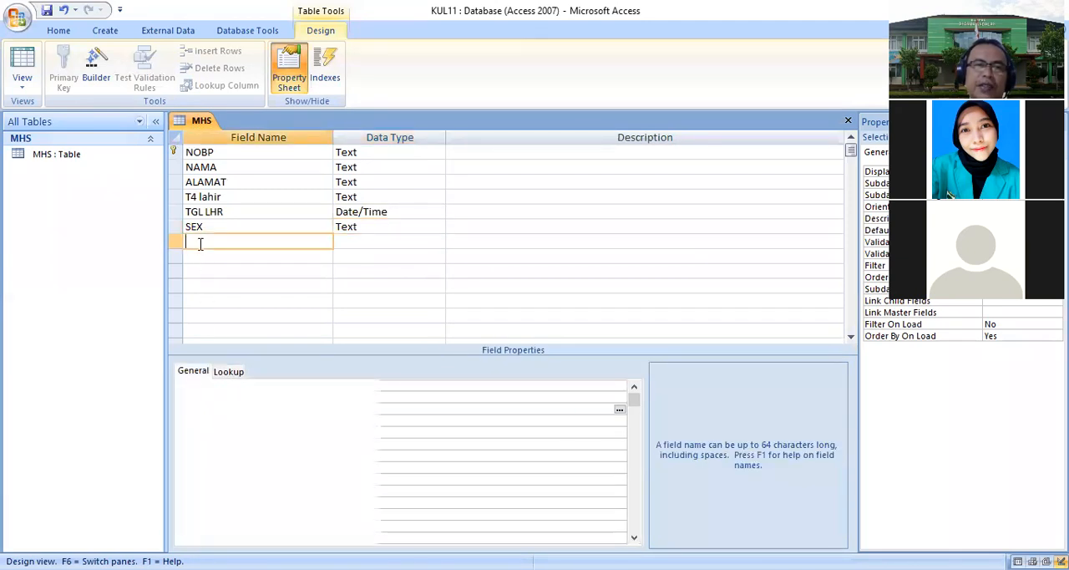
{"action": "type", "text": "A"}
{"action": "type", "text": "MA"}
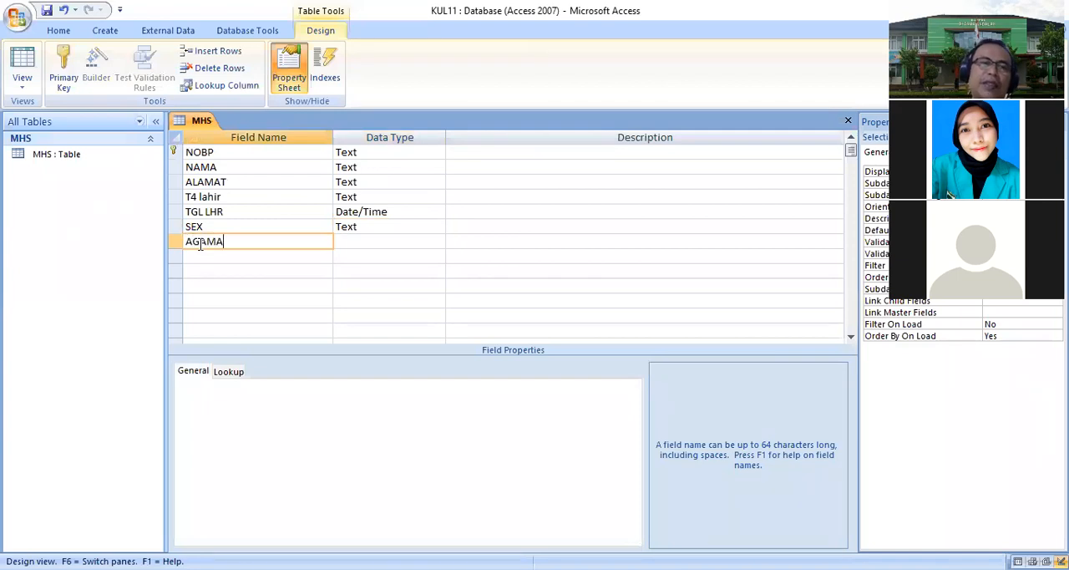
{"action": "key", "text": "Tab"}
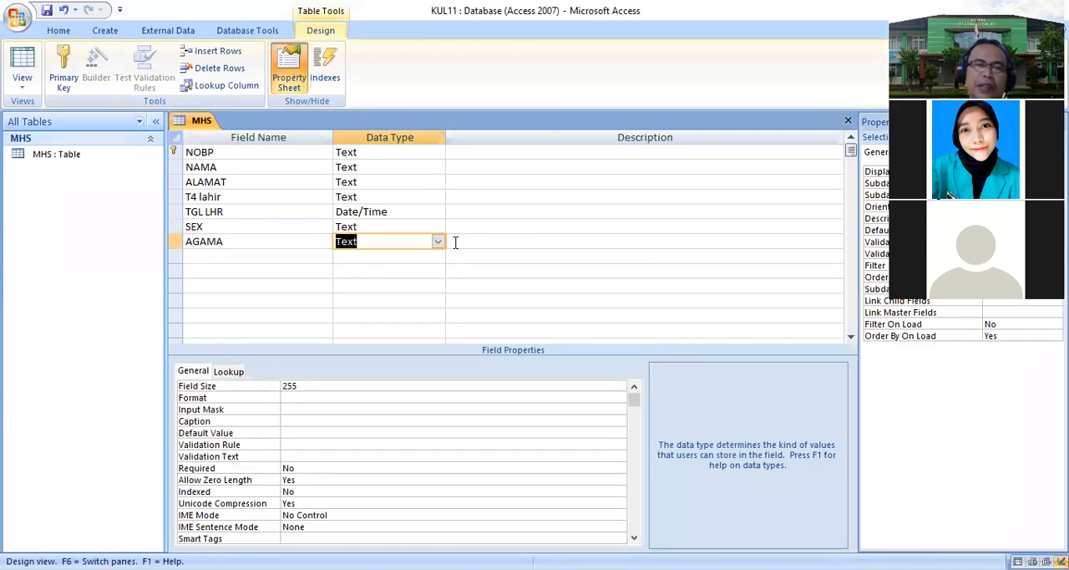
{"action": "double_click", "coordinate": [292, 385]}
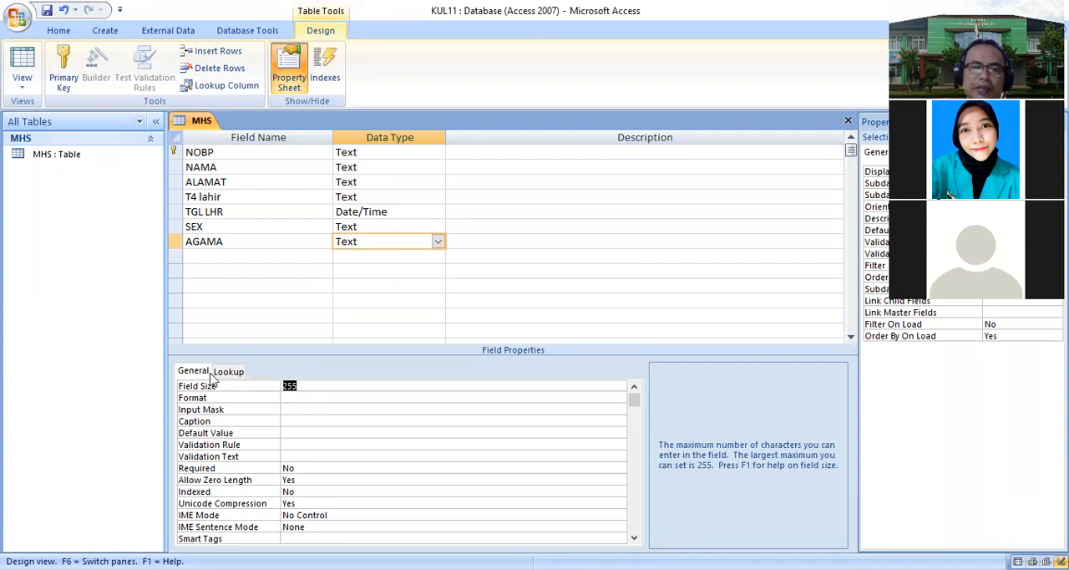
{"action": "type", "text": "20"}
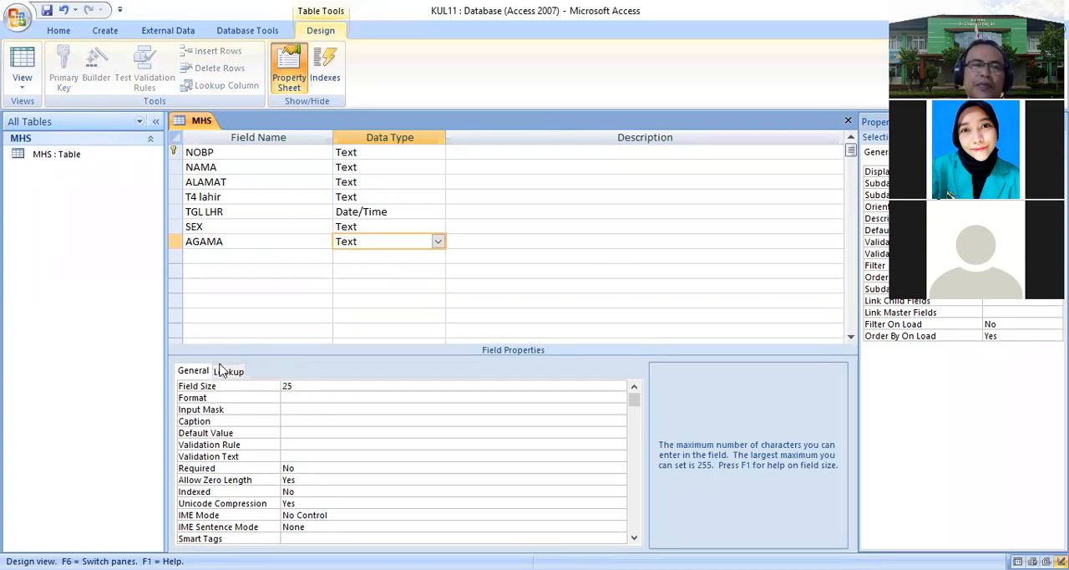
- Set the AGAMA field's lookup display control to Combo Box with Value List as row source type
{"action": "left_click", "coordinate": [233, 371]}
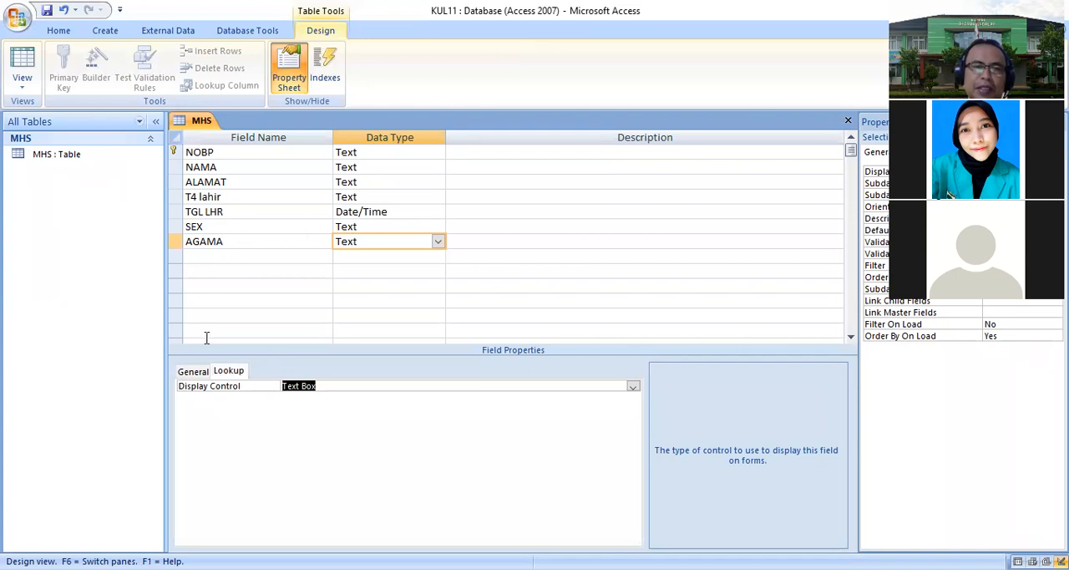
{"action": "left_click", "coordinate": [633, 386]}
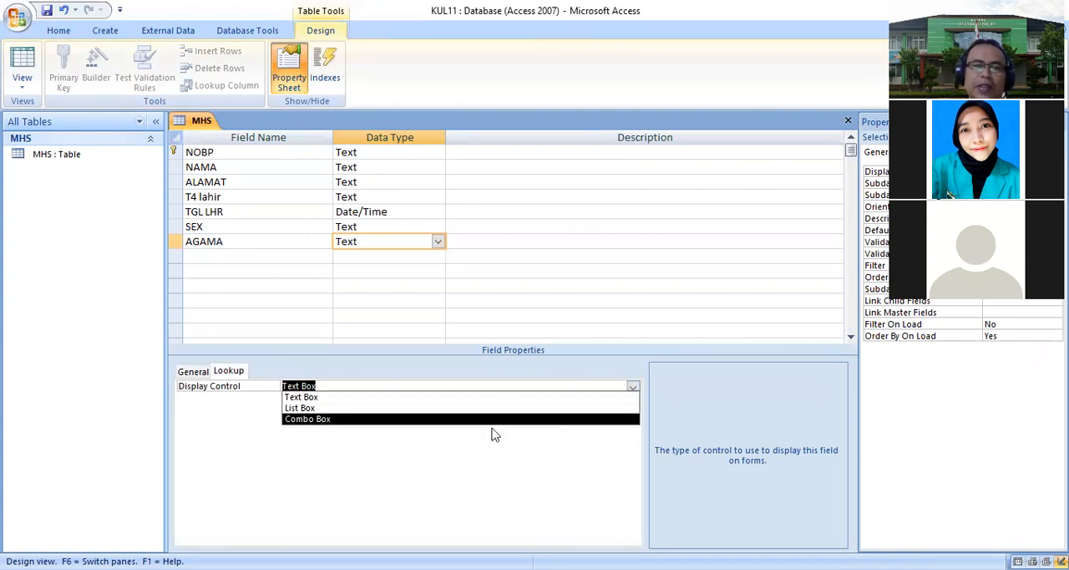
{"action": "left_click", "coordinate": [368, 420]}
{"action": "left_click", "coordinate": [375, 398]}
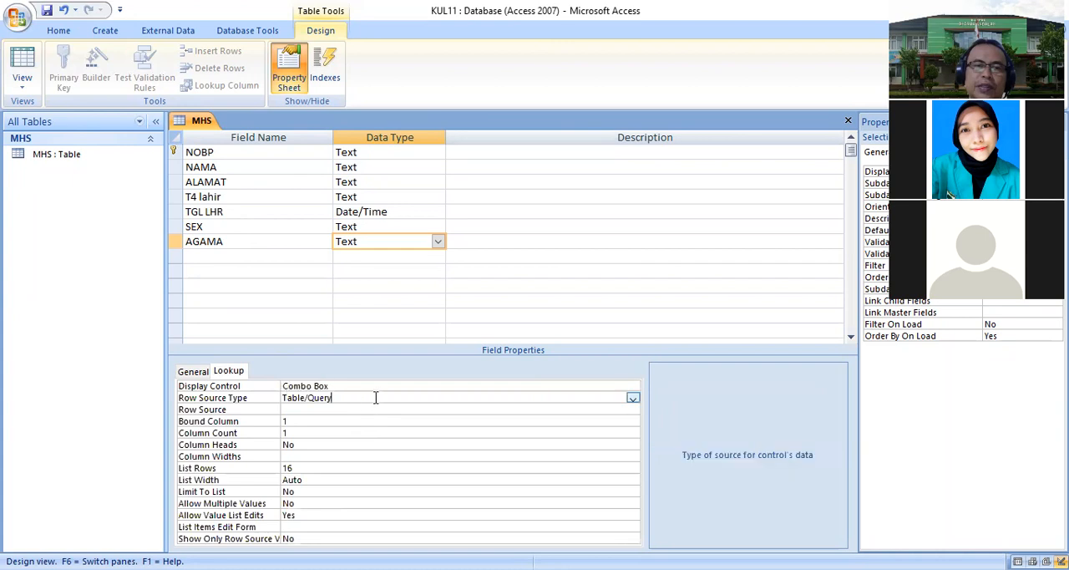
{"action": "left_click", "coordinate": [626, 397]}
{"action": "left_click", "coordinate": [326, 420]}
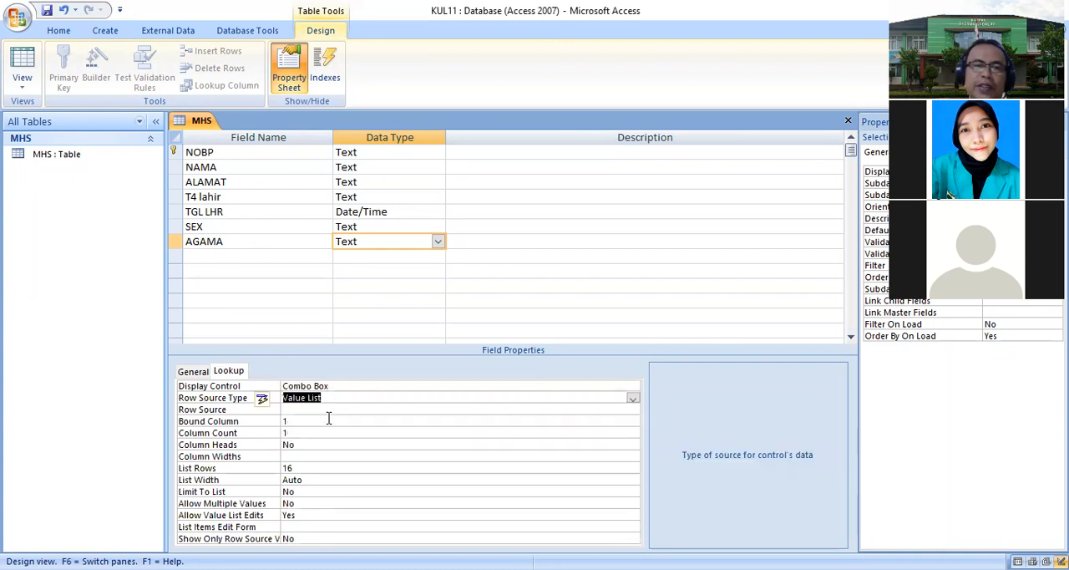
- Enter ISLAM, HINDU, BUDHA, KRISTEN and DLL as the list items for the AGAMA field's row source
{"action": "left_click", "coordinate": [327, 409]}
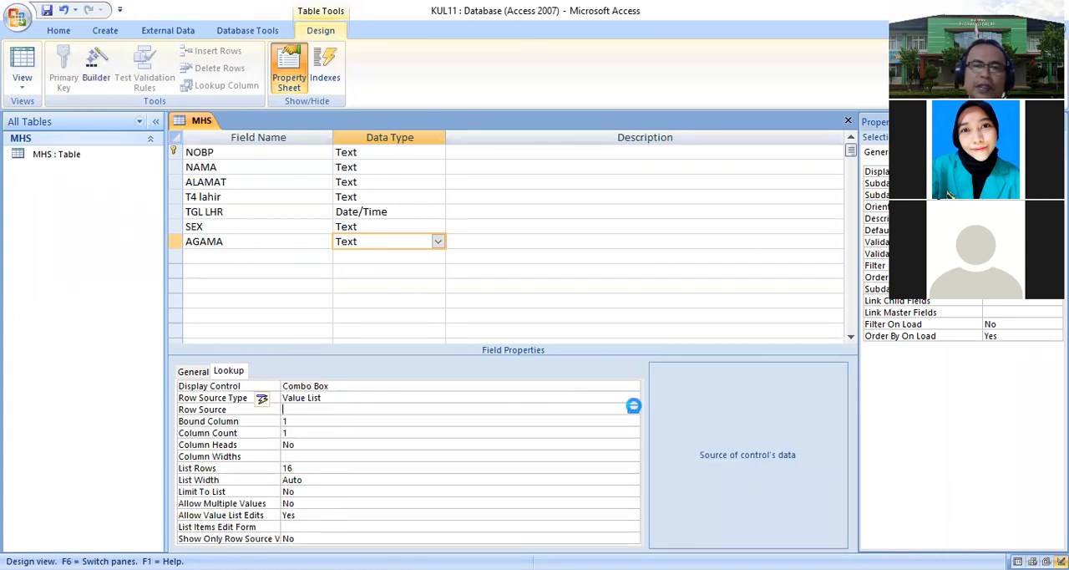
{"action": "left_click", "coordinate": [633, 408]}
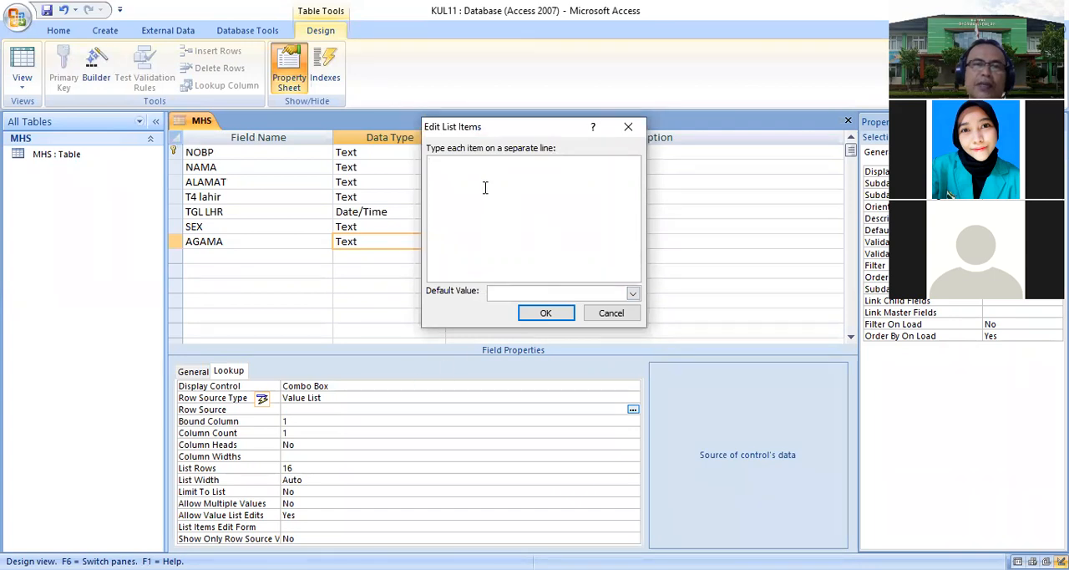
{"action": "type", "text": "ISL"}
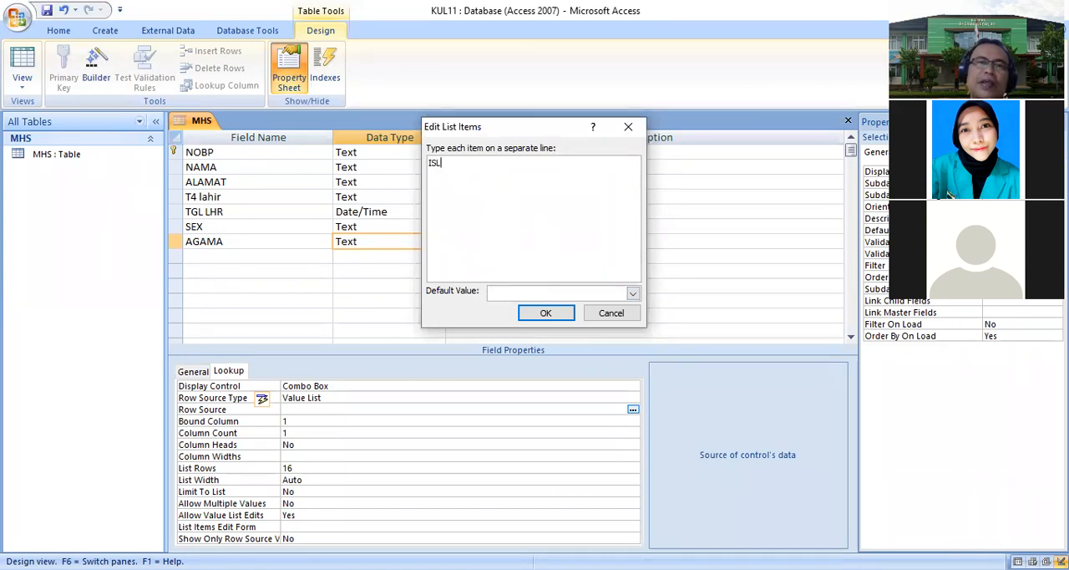
{"action": "type", "text": "AM H"}
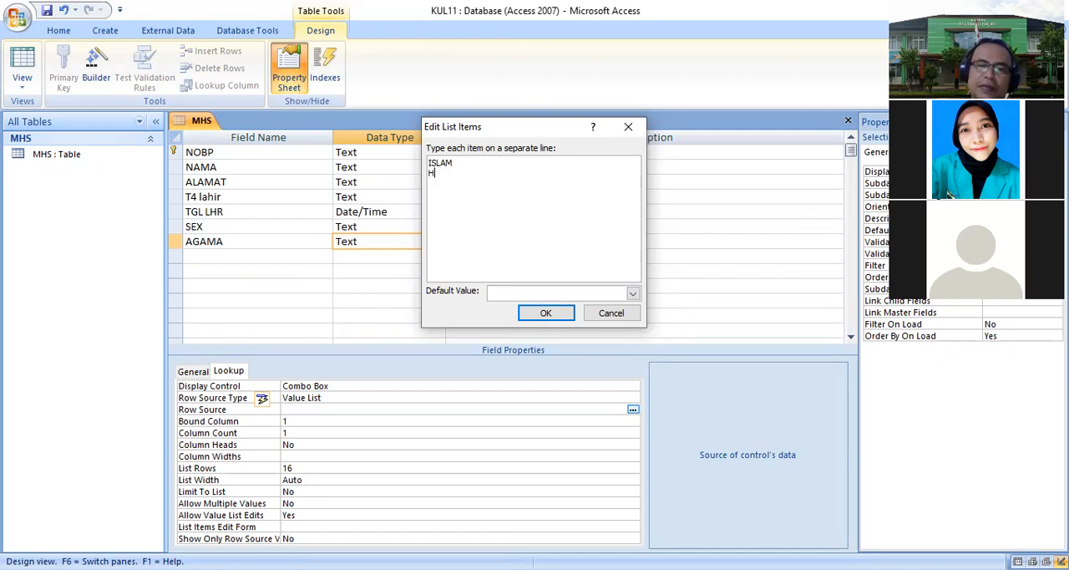
{"action": "type", "text": "INDU"}
{"action": "key", "text": "Return"}
{"action": "type", "text": "BU"}
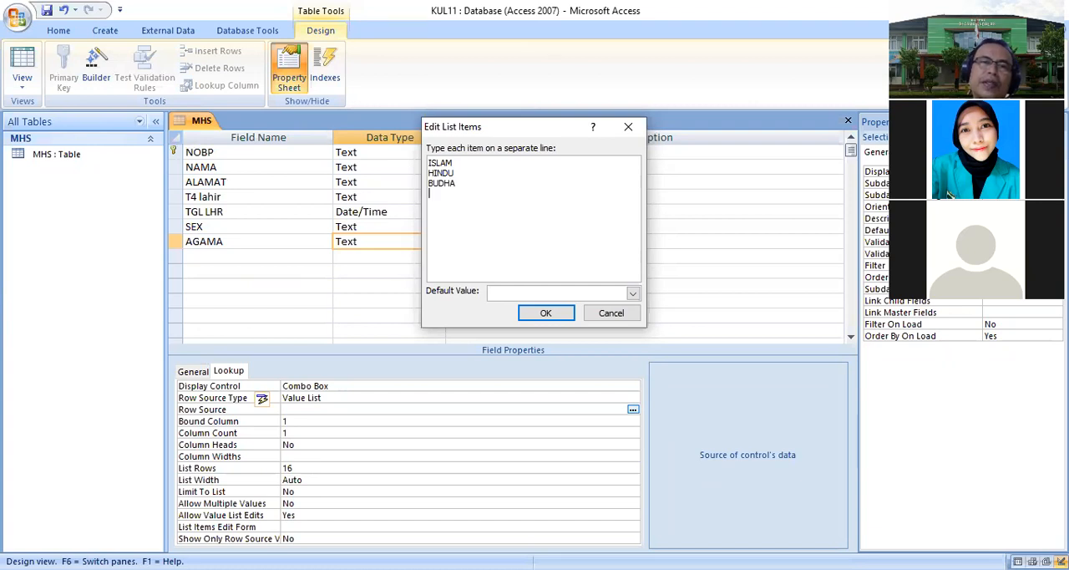
{"action": "type", "text": "DHA"}
{"action": "key", "text": "Return"}
{"action": "type", "text": "KRISTEN"}
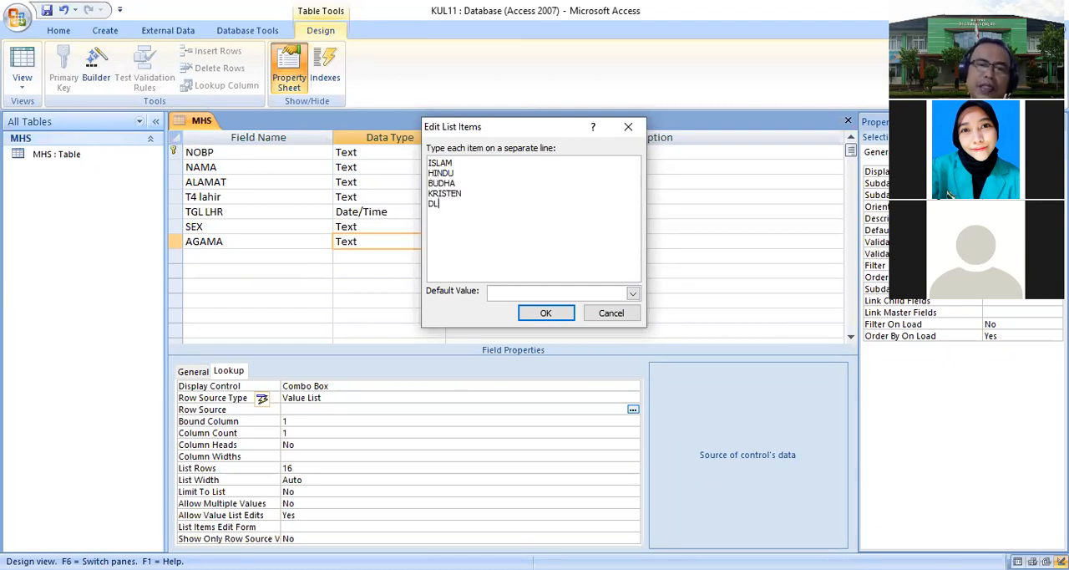
{"action": "type", "text": "\";\"DLL"}
{"action": "left_click", "coordinate": [545, 312]}
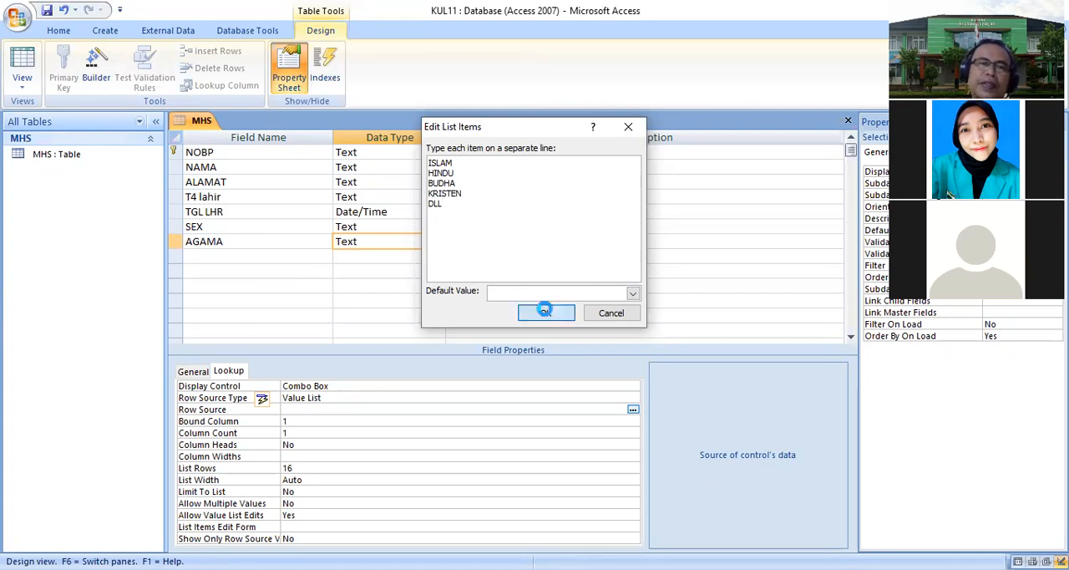
- Add a PRODI field with Text data type and set its field size to 25
{"action": "left_click", "coordinate": [194, 372]}
{"action": "left_click", "coordinate": [211, 257]}
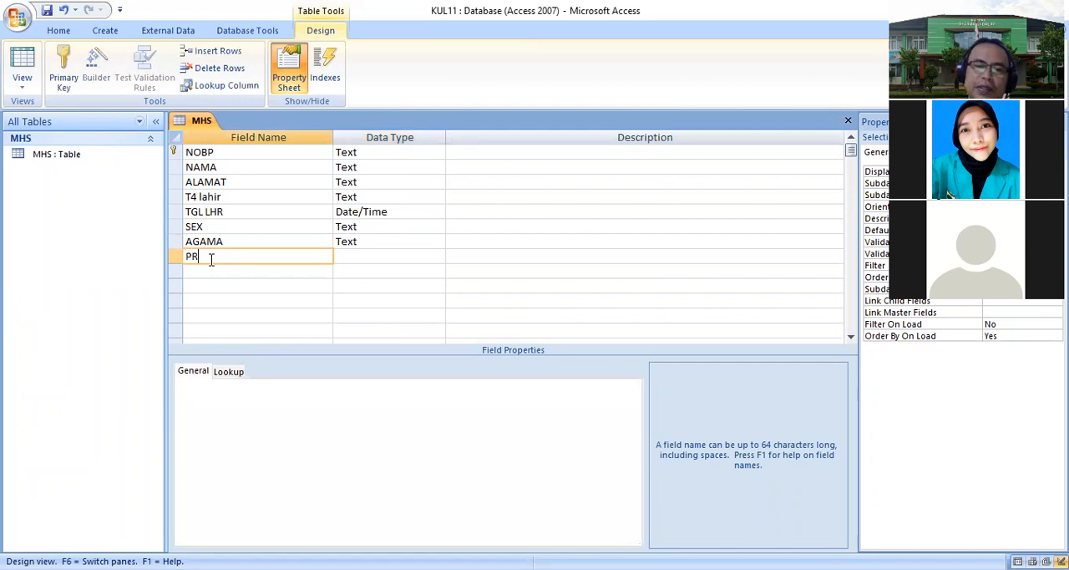
{"action": "key", "text": "Tab"}
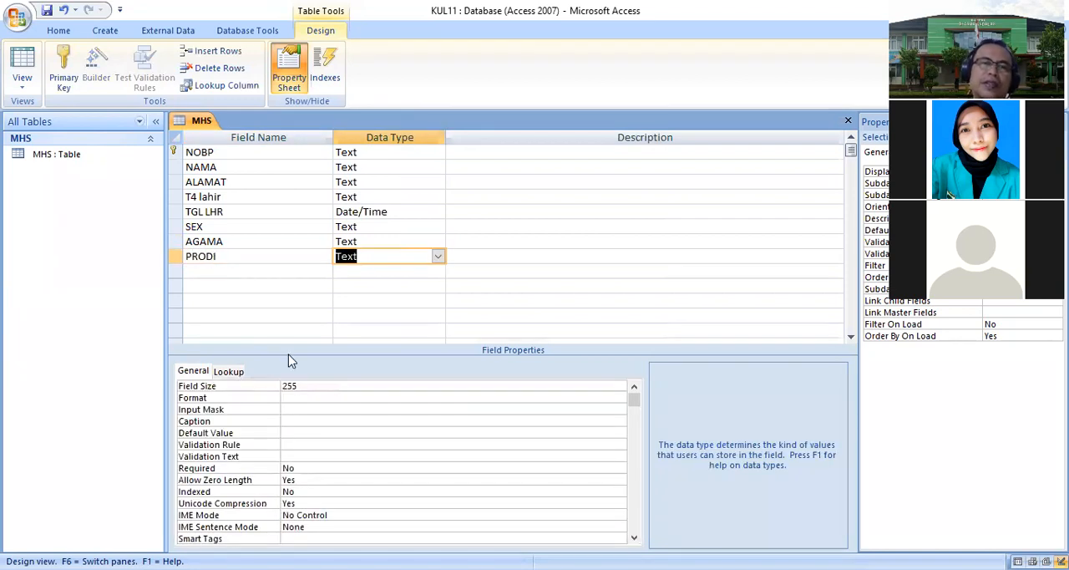
{"action": "type", "text": "2"}
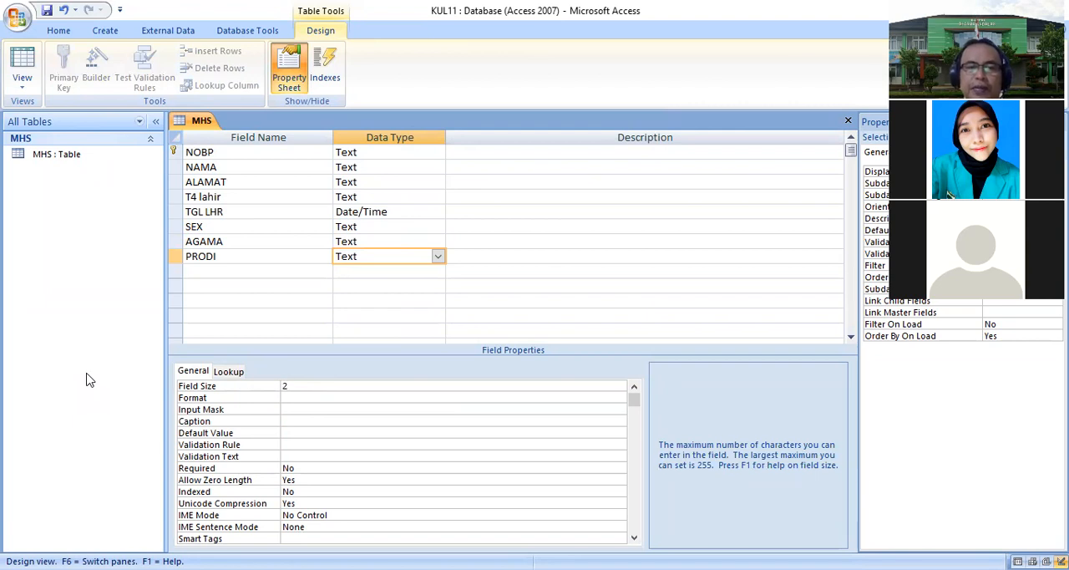
- Set the PRODI field's lookup display control to Combo Box with Value List as row source type
{"action": "left_click", "coordinate": [227, 371]}
{"action": "left_click", "coordinate": [636, 387]}
{"action": "left_click", "coordinate": [339, 423]}
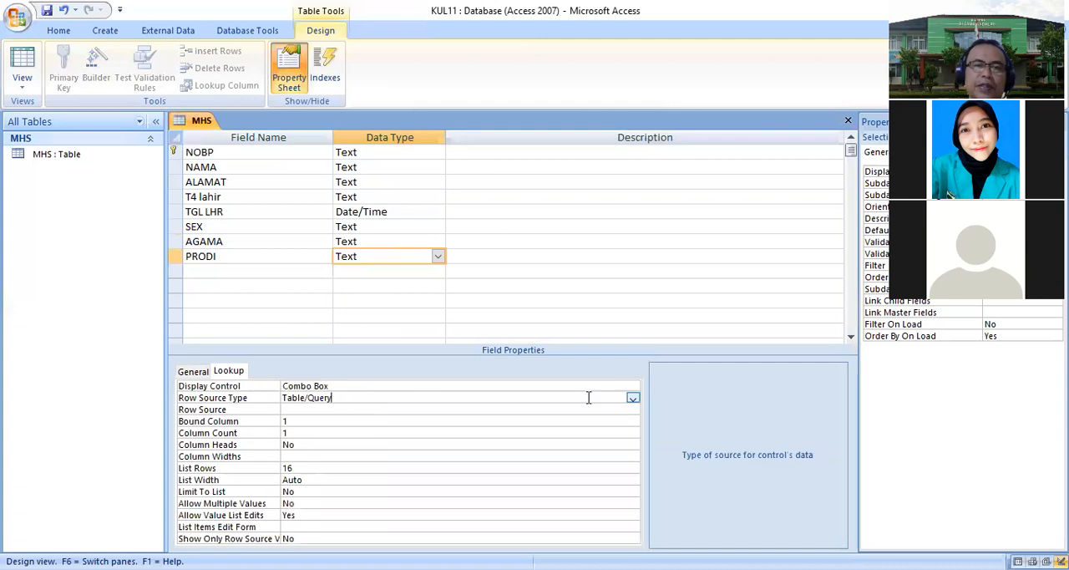
{"action": "left_click", "coordinate": [632, 398]}
{"action": "left_click", "coordinate": [376, 420]}
- Enter S1 MANAJEMEN, S1 AKUNTANSI, D3 MANAJEMEN and D3 AKUNTANSI as the PRODI field's list items
{"action": "left_click", "coordinate": [351, 408]}
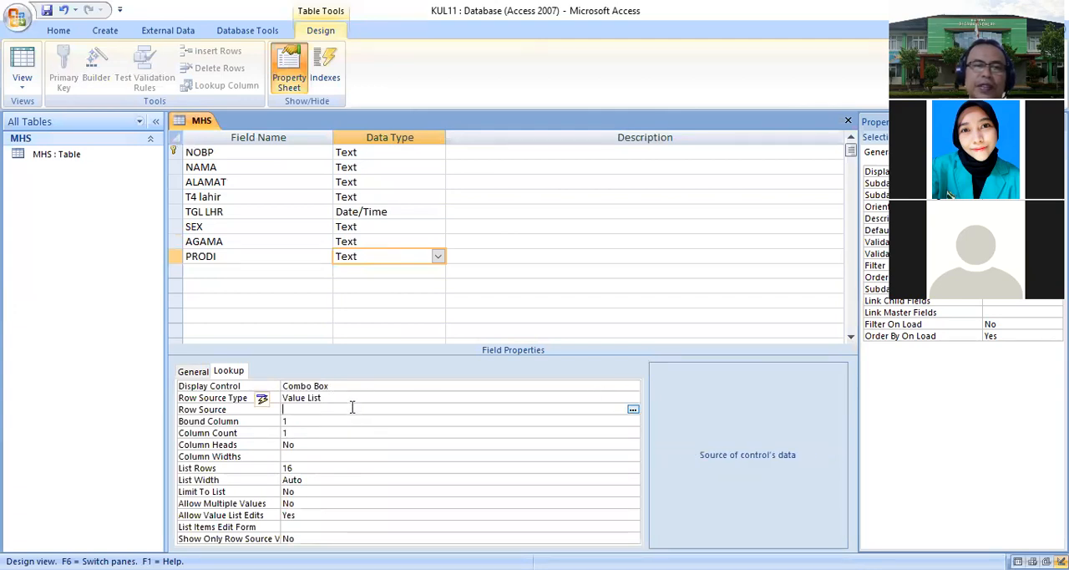
{"action": "left_click", "coordinate": [632, 410]}
{"action": "type", "text": "S1 MANAJEME"}
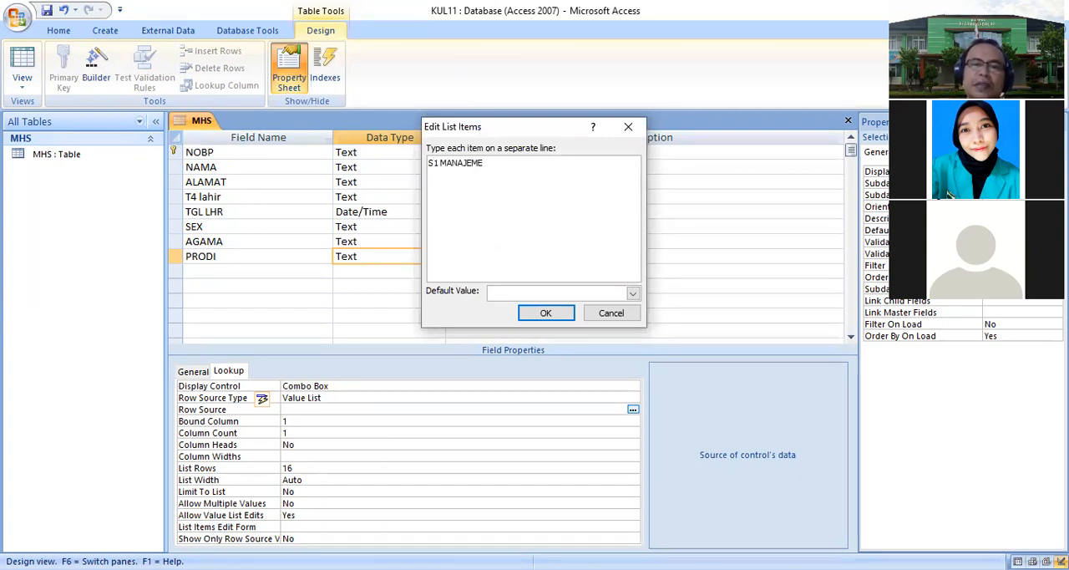
{"action": "type", "text": "N"}
{"action": "key", "text": "Return"}
{"action": "type", "text": "S1 AK"}
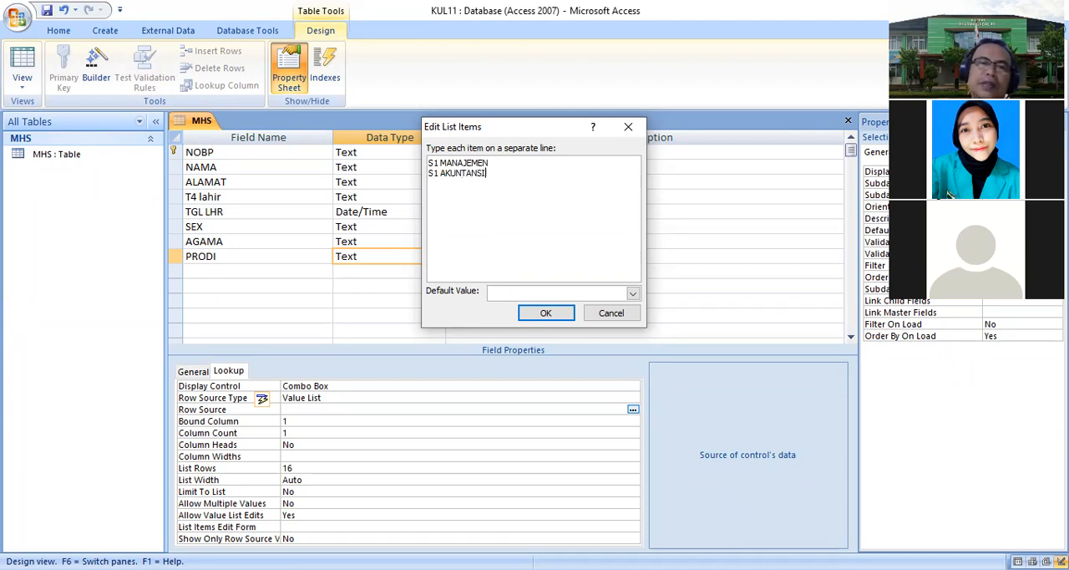
{"action": "type", "text": "3 MANAJEMEN"}
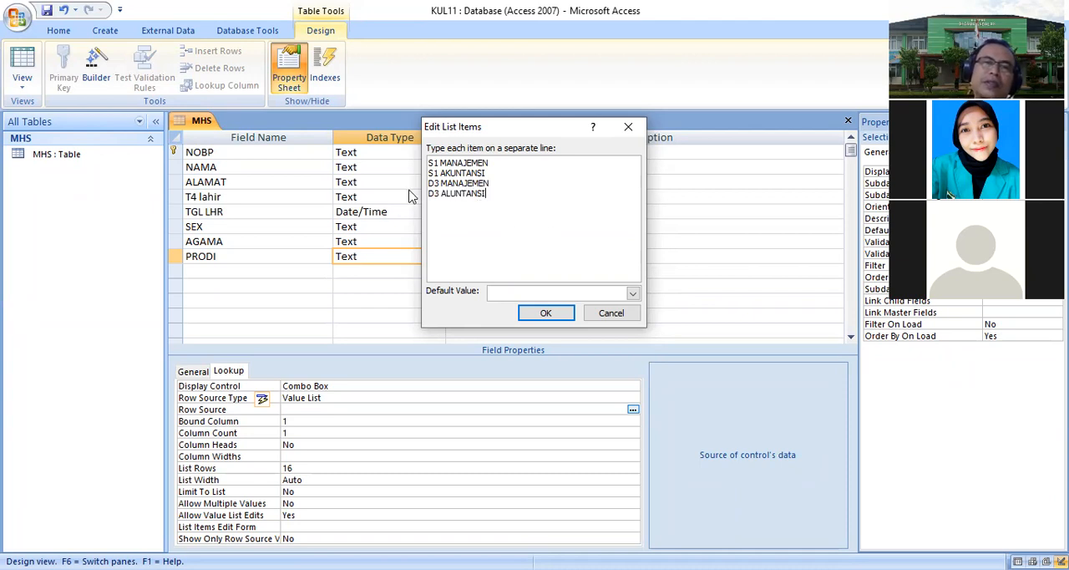
{"action": "double_click", "coordinate": [470, 193]}
{"action": "type", "text": "AKUNTANSI"}
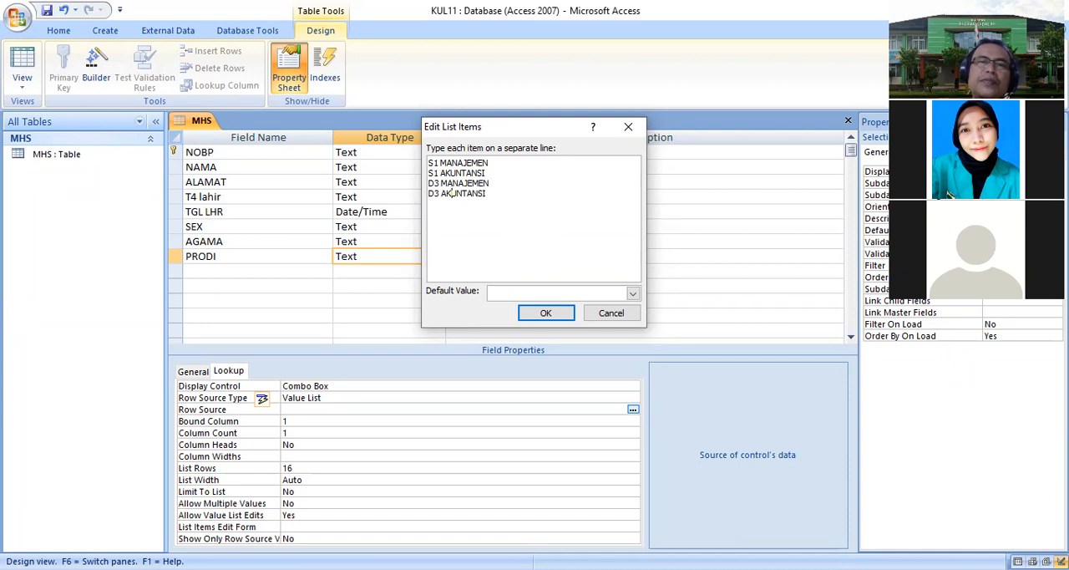
{"action": "left_click", "coordinate": [543, 313]}
{"action": "left_click", "coordinate": [193, 372]}
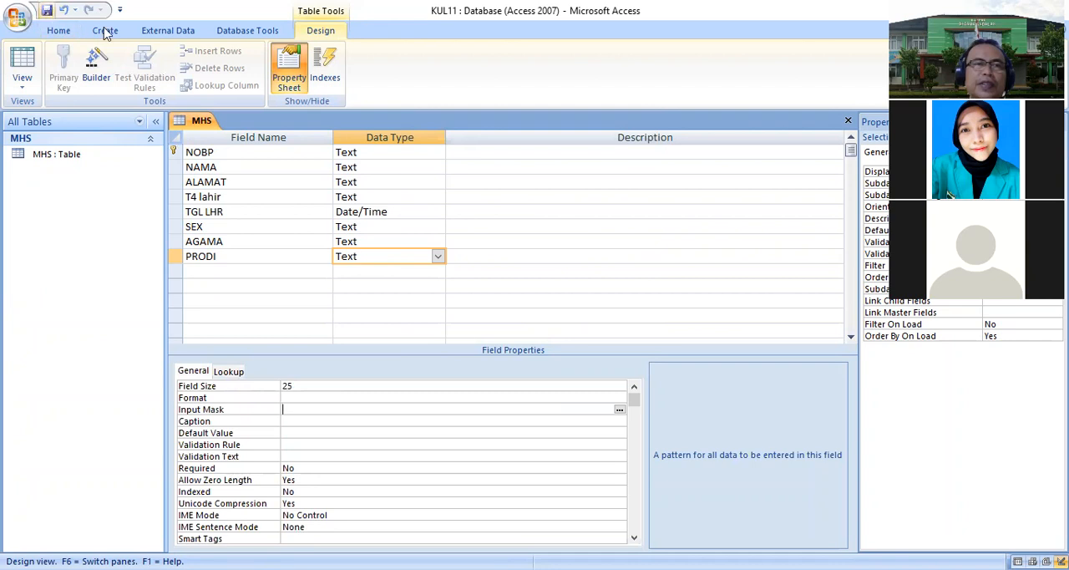
- Close the MHS table design
{"action": "right_click", "coordinate": [213, 125]}
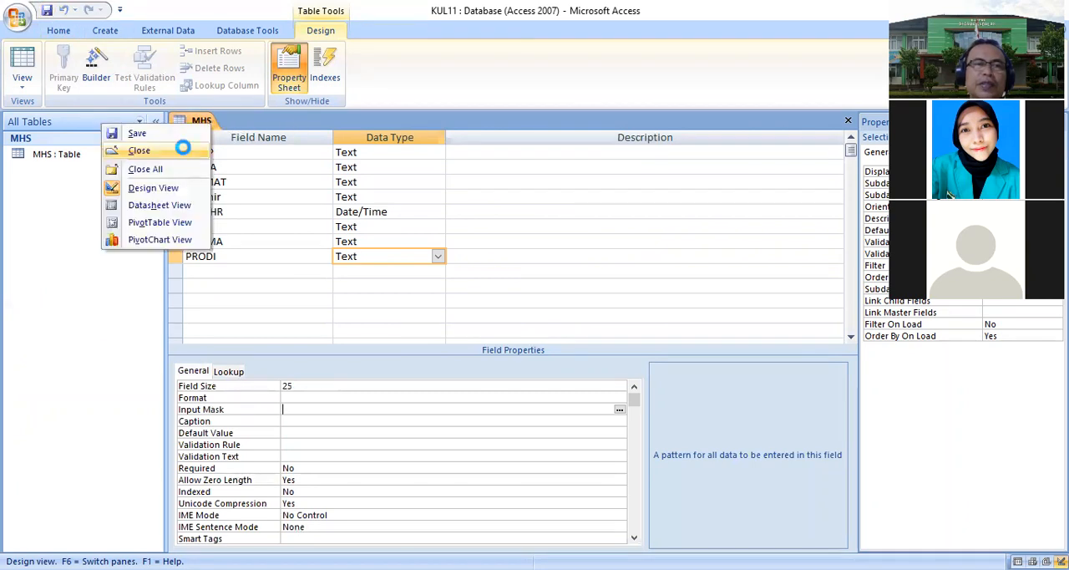
{"action": "left_click", "coordinate": [153, 148]}
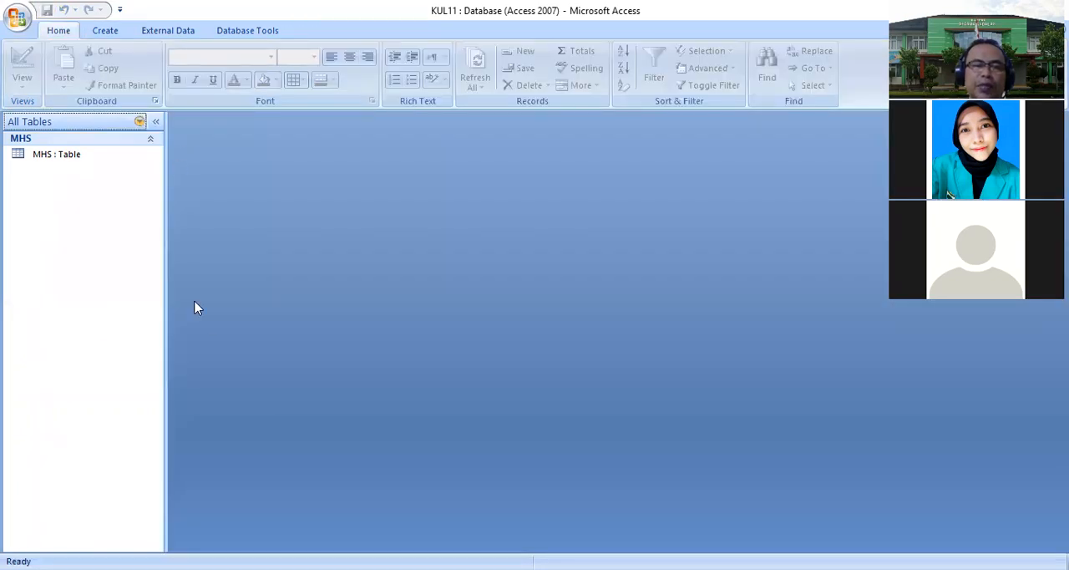
- Open the MHS table in datasheet view to check its columns, then close all open objects
{"action": "double_click", "coordinate": [109, 156]}
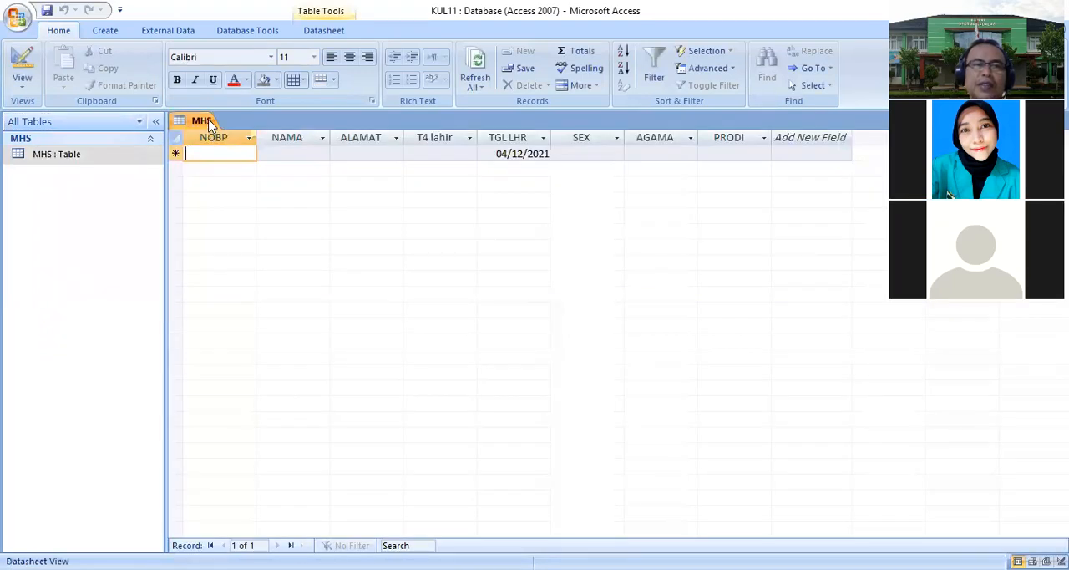
{"action": "right_click", "coordinate": [210, 125]}
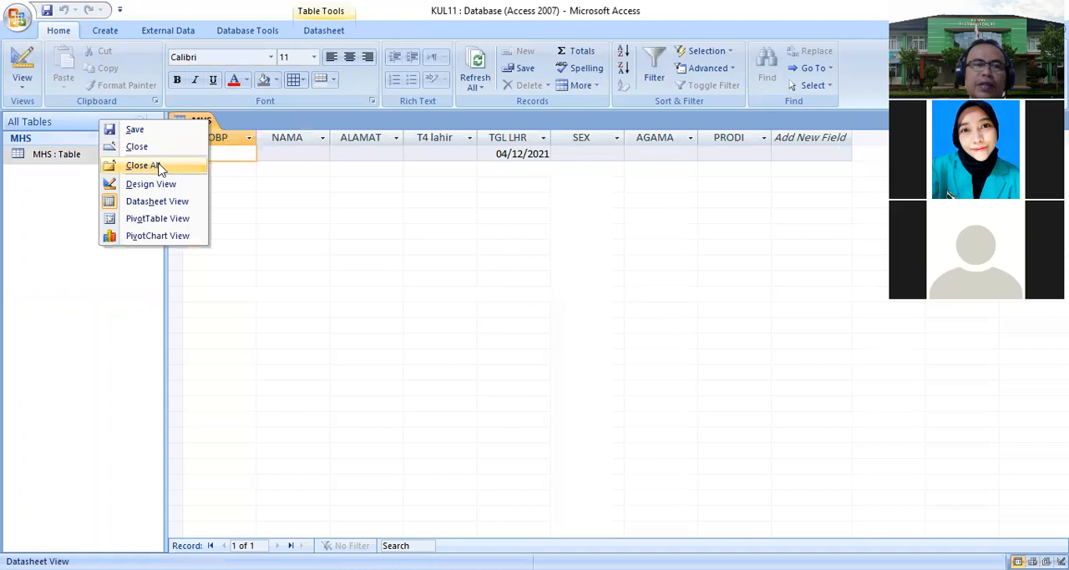
{"action": "left_click", "coordinate": [141, 166]}
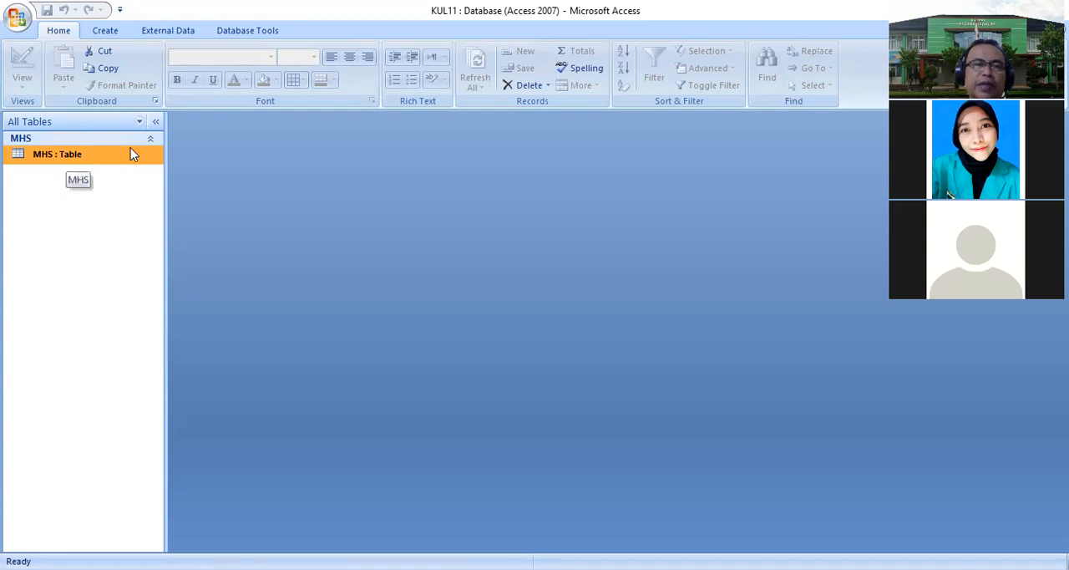
- Create a split form from the MHS table and narrow its text boxes to about half their width
{"action": "left_click", "coordinate": [116, 36]}
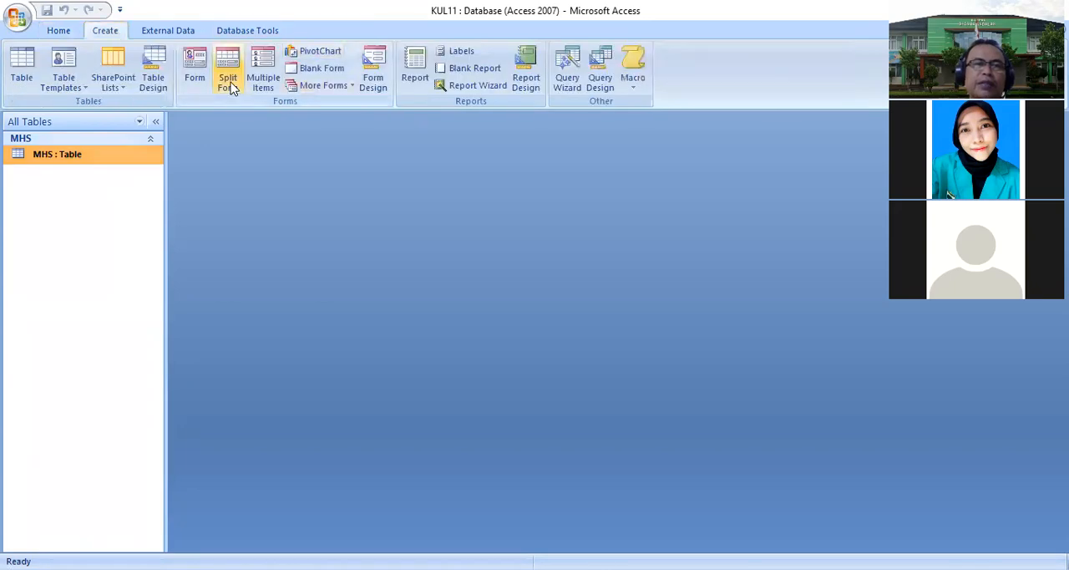
{"action": "left_click", "coordinate": [230, 75]}
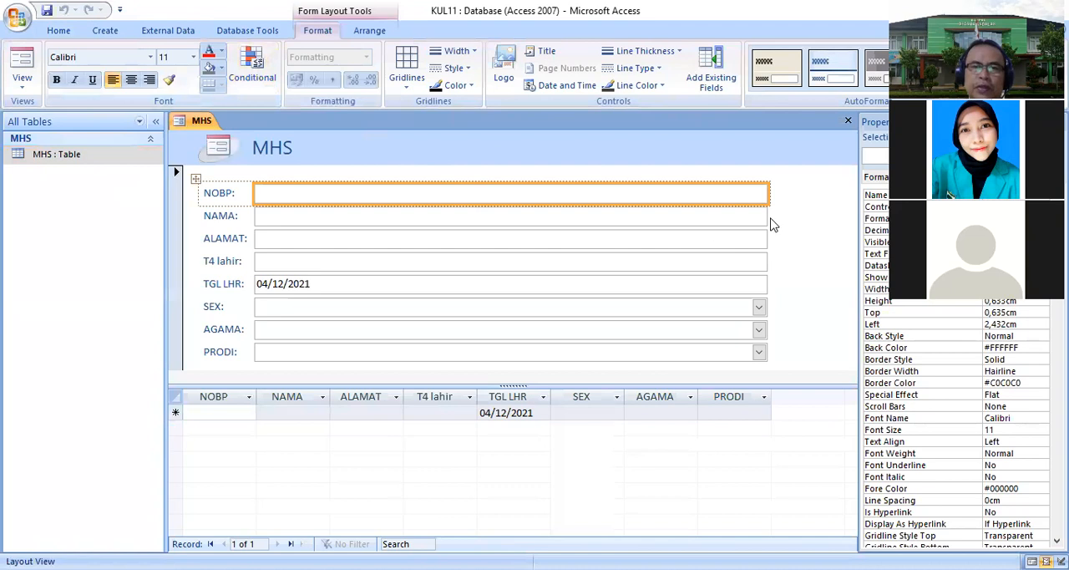
{"action": "left_click_drag", "start_coordinate": [770, 193], "coordinate": [422, 218]}
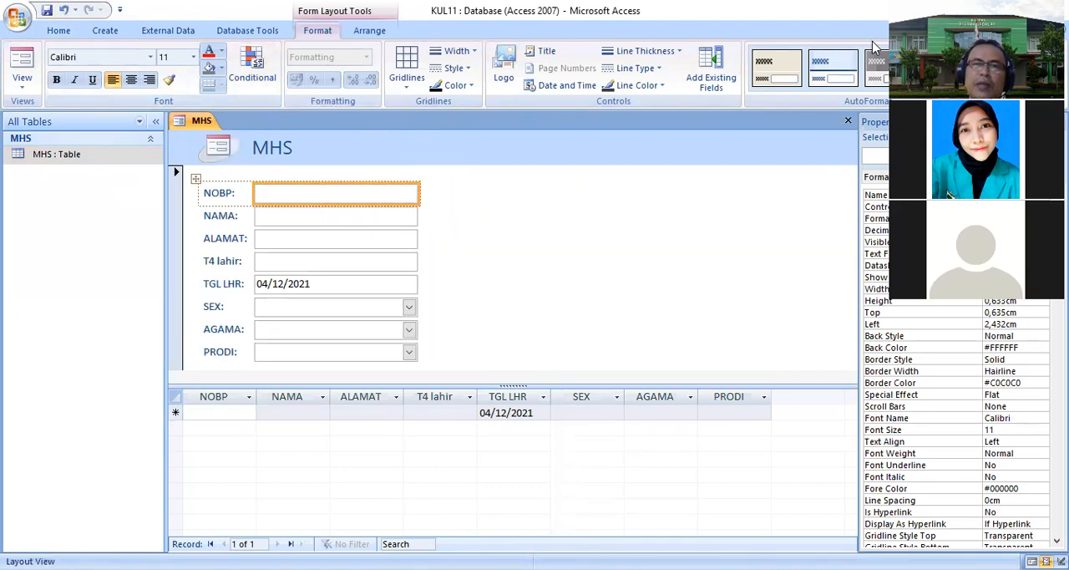
- Apply a beige AutoFormat style to the split form and save it as FORM INPUT DATA MAHASISWA
{"action": "left_click", "coordinate": [982, 87]}
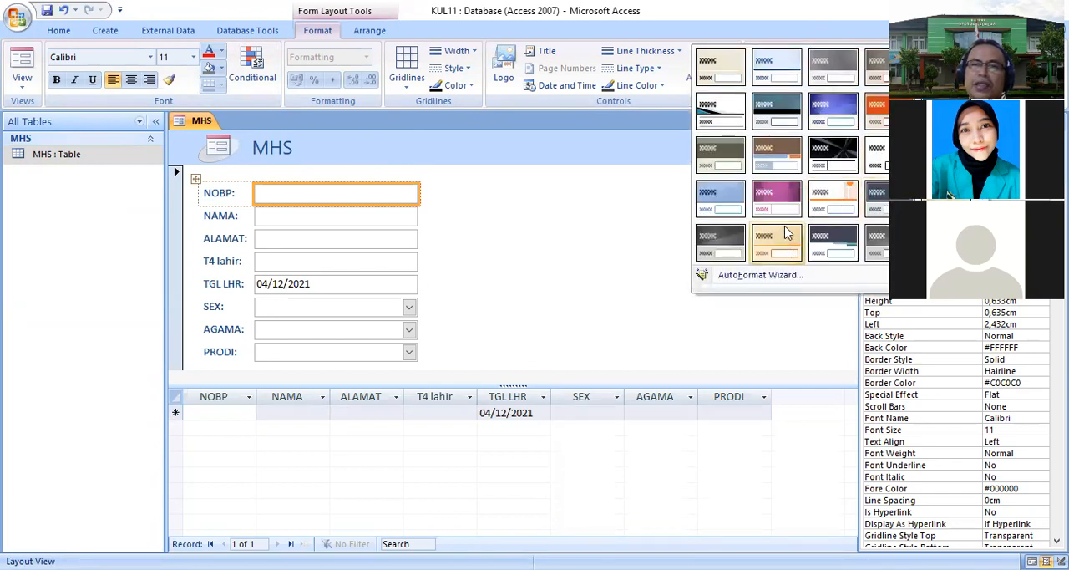
{"action": "left_click", "coordinate": [777, 164]}
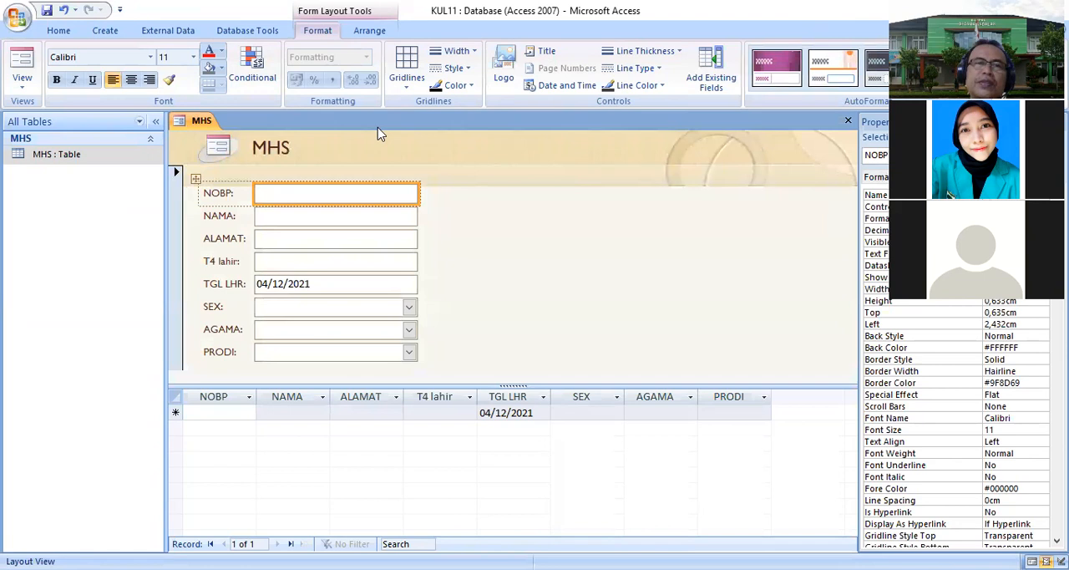
{"action": "left_click", "coordinate": [47, 10]}
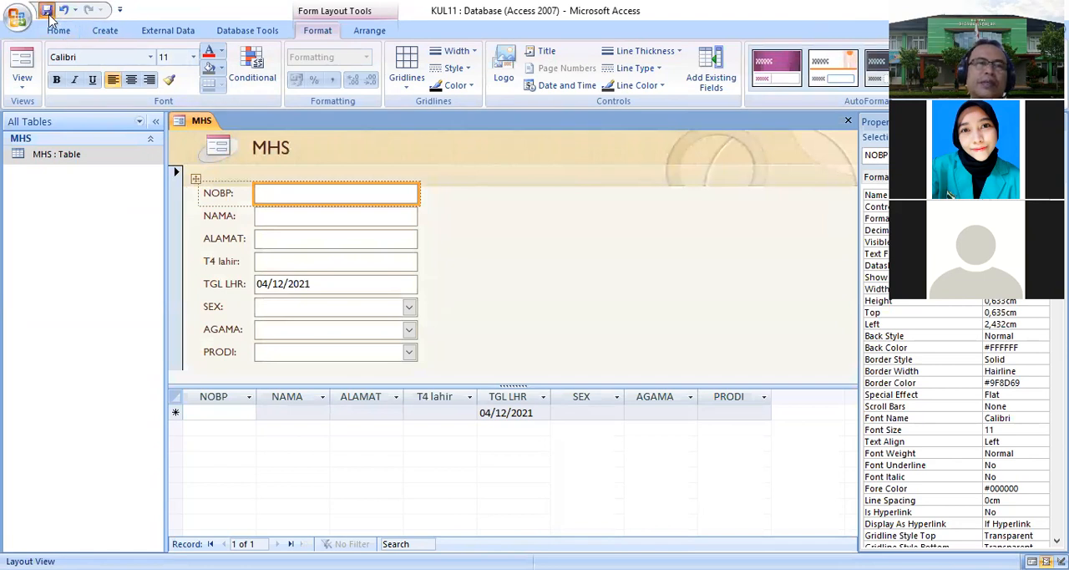
{"action": "type", "text": "FO"}
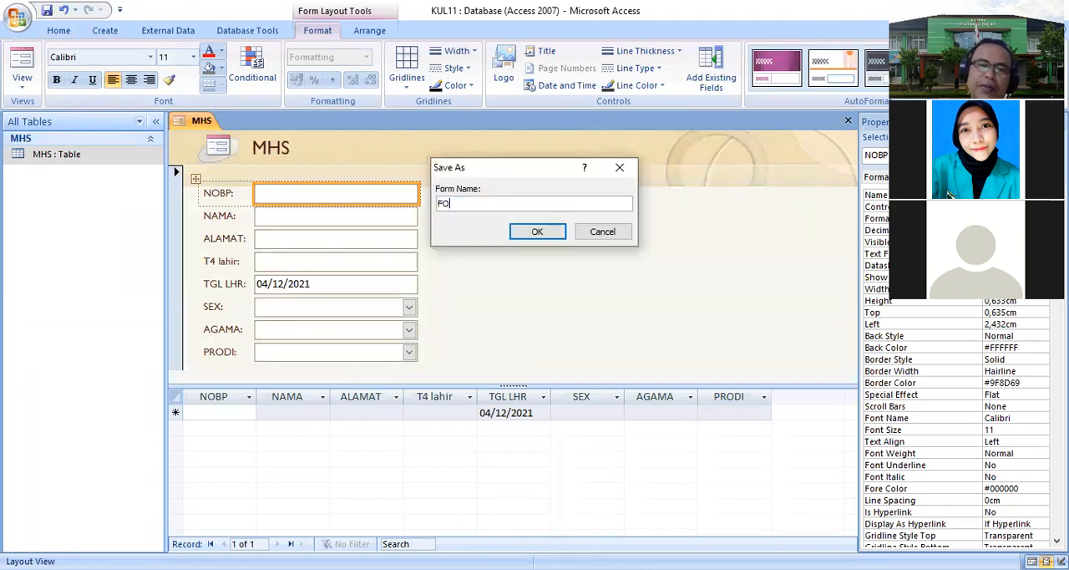
{"action": "type", "text": "RM I"}
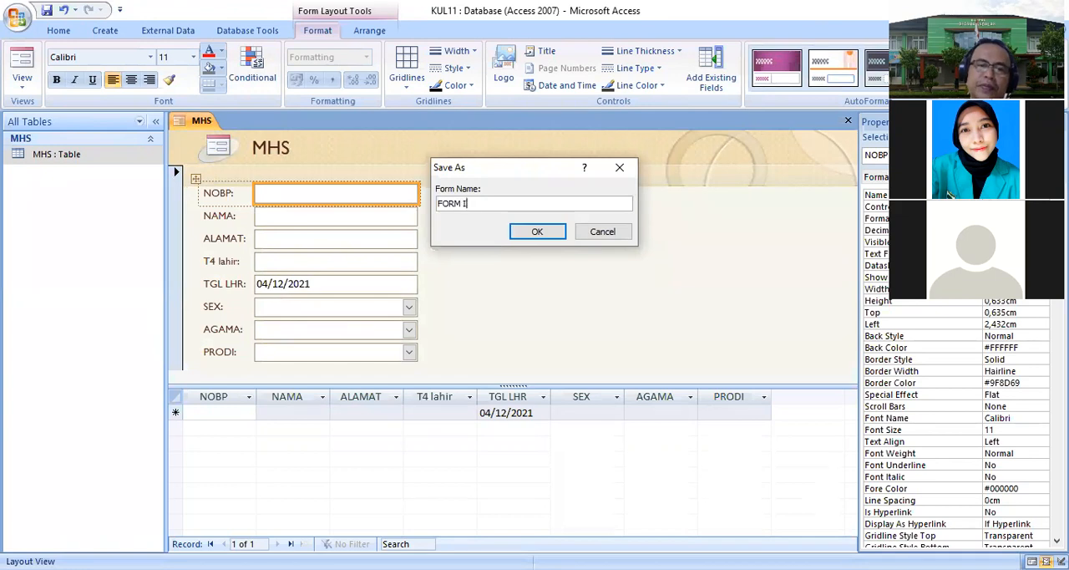
{"action": "type", "text": "NPUT DATA MAHASISWA"}
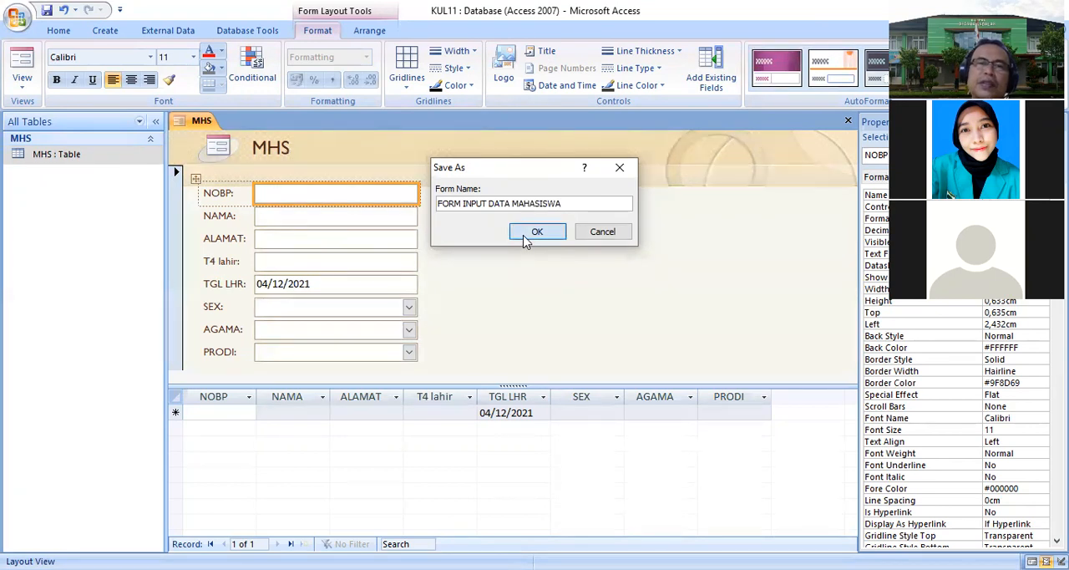
{"action": "left_click", "coordinate": [535, 232]}
- Close the form and reopen FORM INPUT DATA MAHASISWA in form view
{"action": "right_click", "coordinate": [305, 125]}
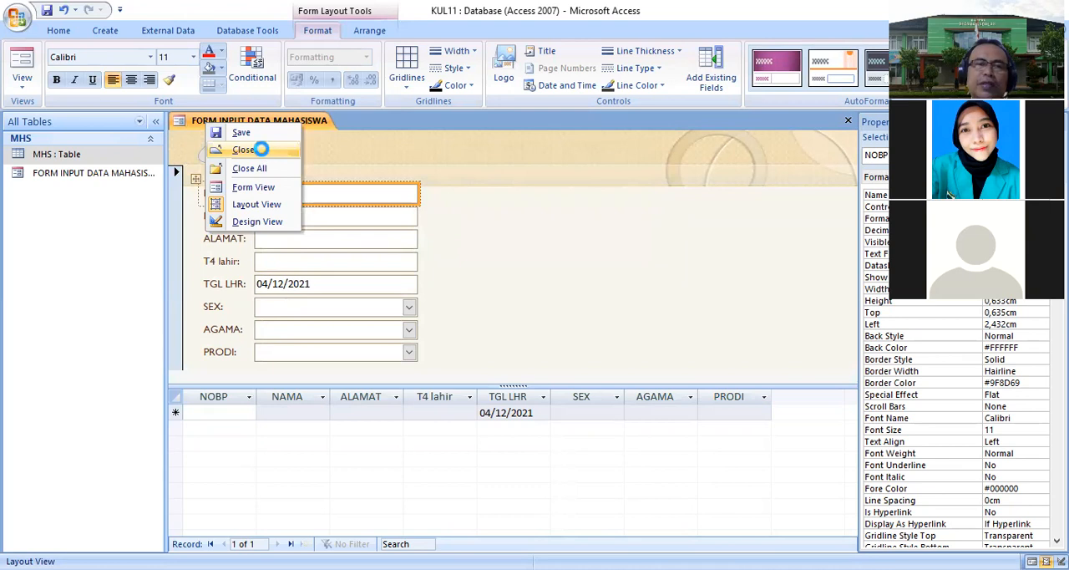
{"action": "left_click", "coordinate": [261, 148]}
{"action": "double_click", "coordinate": [123, 176]}
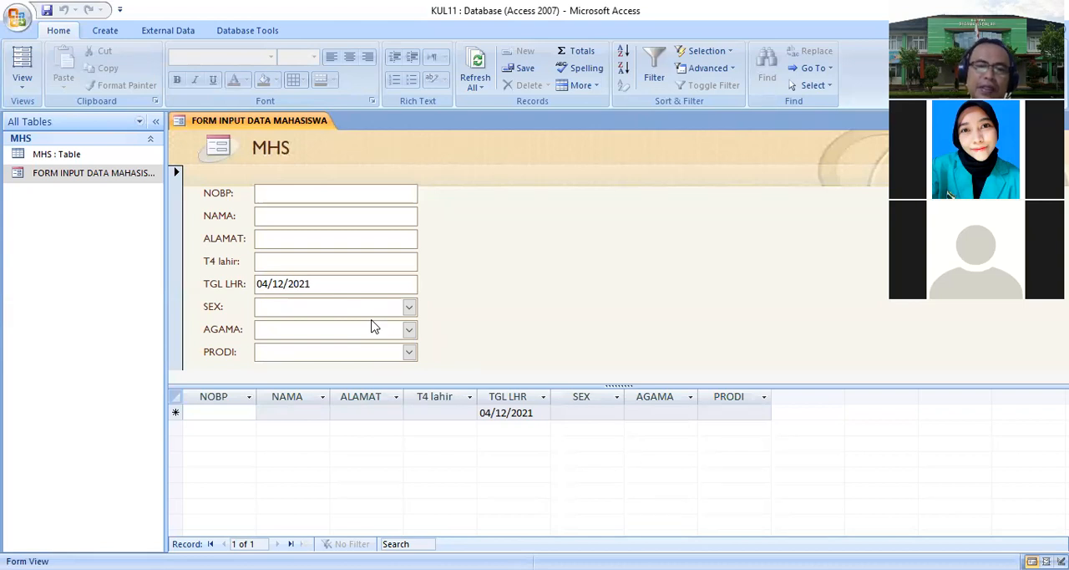
- Start a new student record with NOBP 1968, the student's name, the address and birthplace bkt
{"action": "type", "text": "1968"}
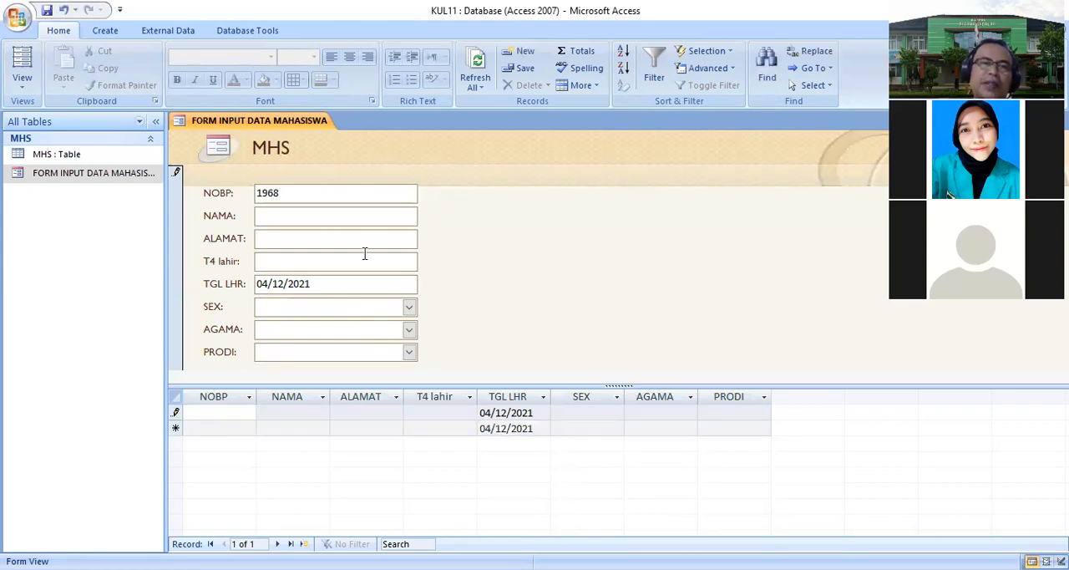
{"action": "left_click", "coordinate": [332, 219]}
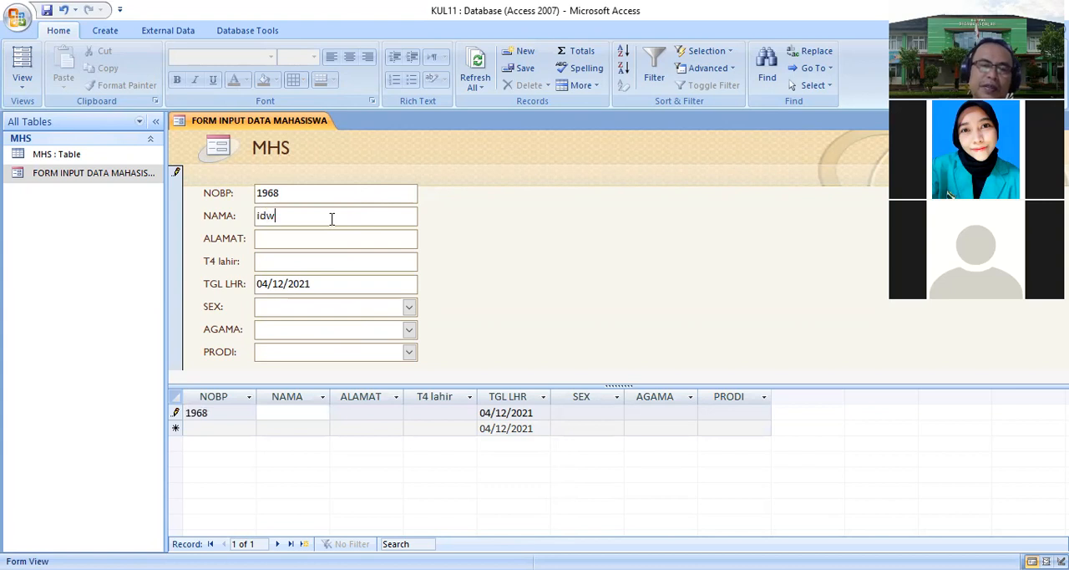
{"action": "key", "text": "Tab"}
{"action": "type", "text": "pa"}
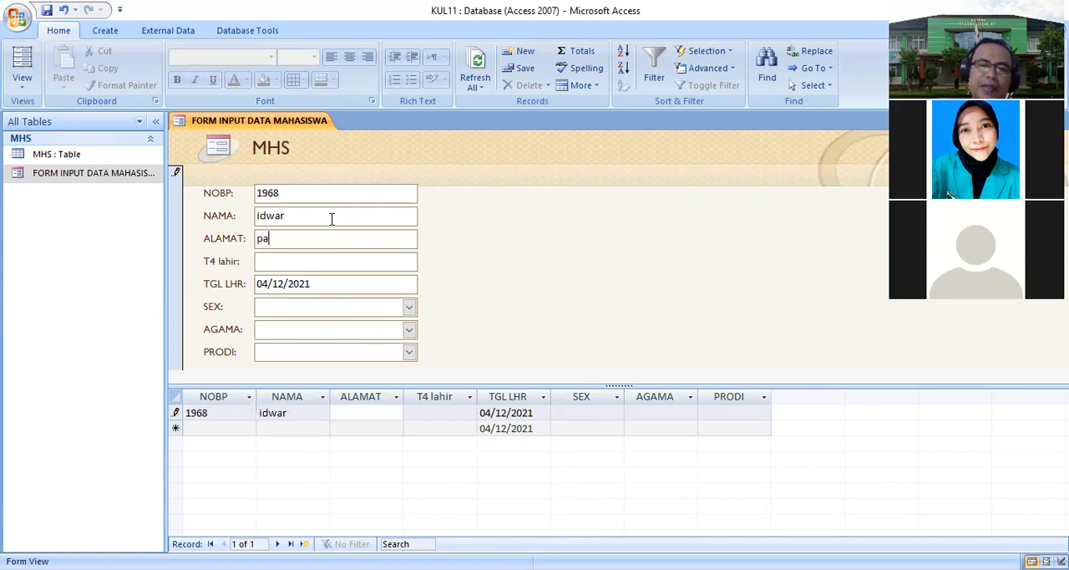
{"action": "key", "text": "BackSpace"}
{"action": "key", "text": "BackSpace"}
{"action": "type", "text": "atbing"}
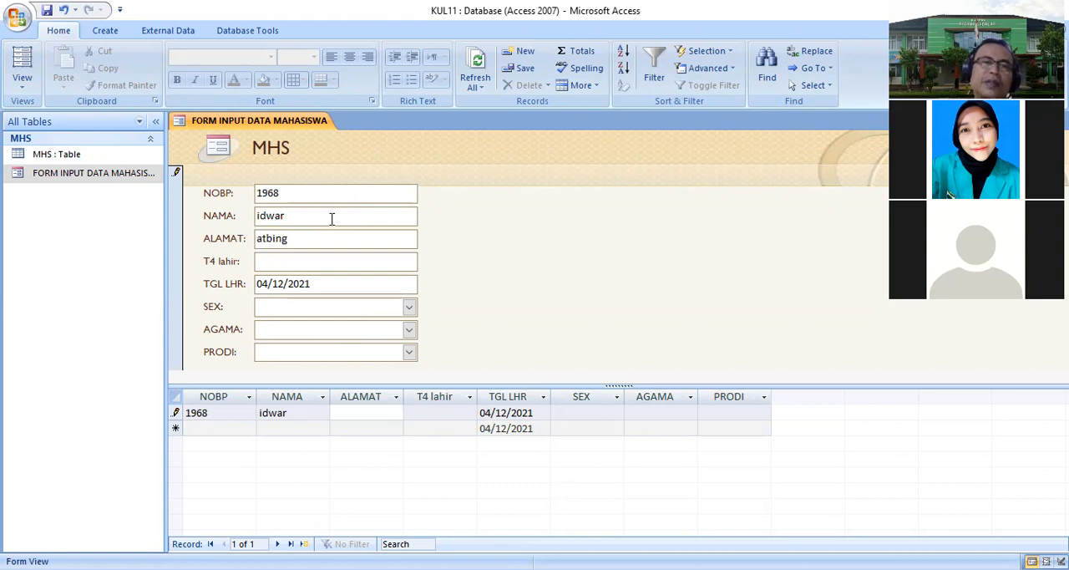
{"action": "left_click_drag", "start_coordinate": [267, 238], "coordinate": [239, 238]}
{"action": "type", "text": "ta"}
{"action": "left_click", "coordinate": [269, 261]}
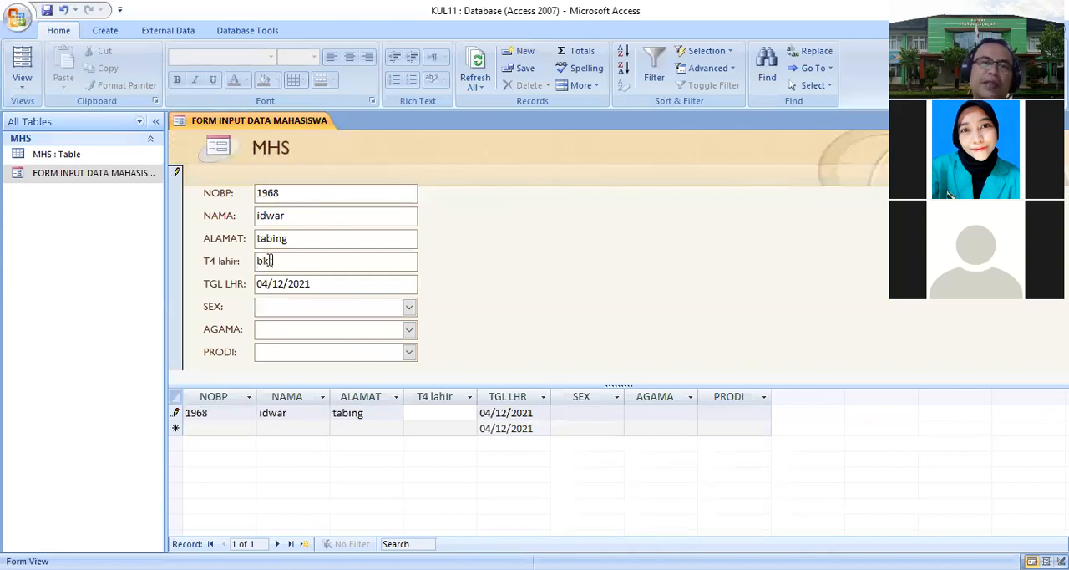
{"action": "type", "text": "bkt"}
{"action": "key", "text": "Tab"}
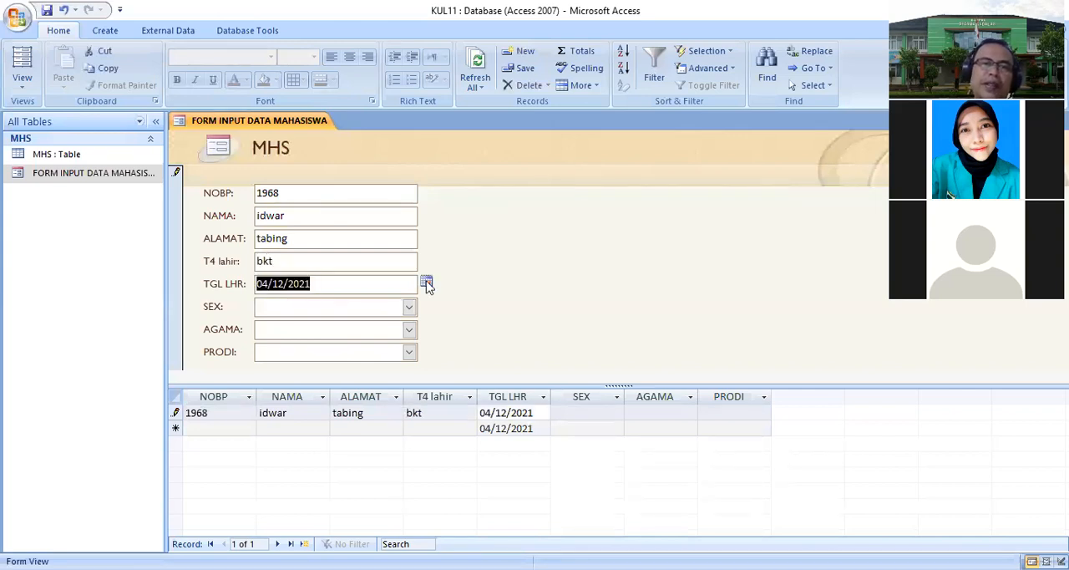
- Complete the record with the birth date, SEX M, AGAMA ISLAM and PRODI S1 AKUNTANSI, then close the form
{"action": "left_click", "coordinate": [295, 284]}
{"action": "left_click_drag", "start_coordinate": [291, 284], "coordinate": [329, 284]}
{"action": "type", "text": "1968"}
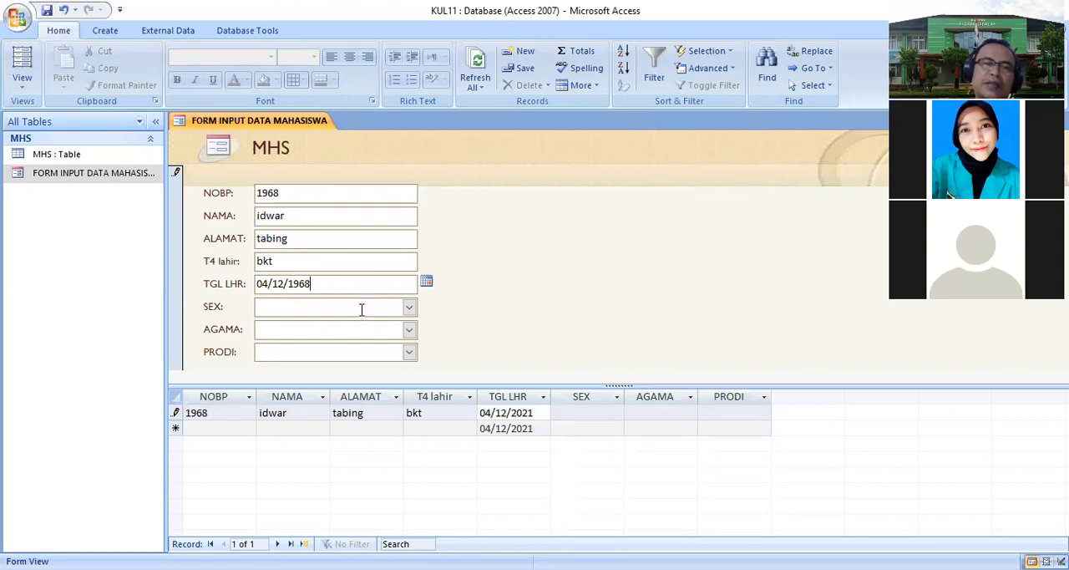
{"action": "left_click", "coordinate": [408, 307]}
{"action": "left_click", "coordinate": [274, 328]}
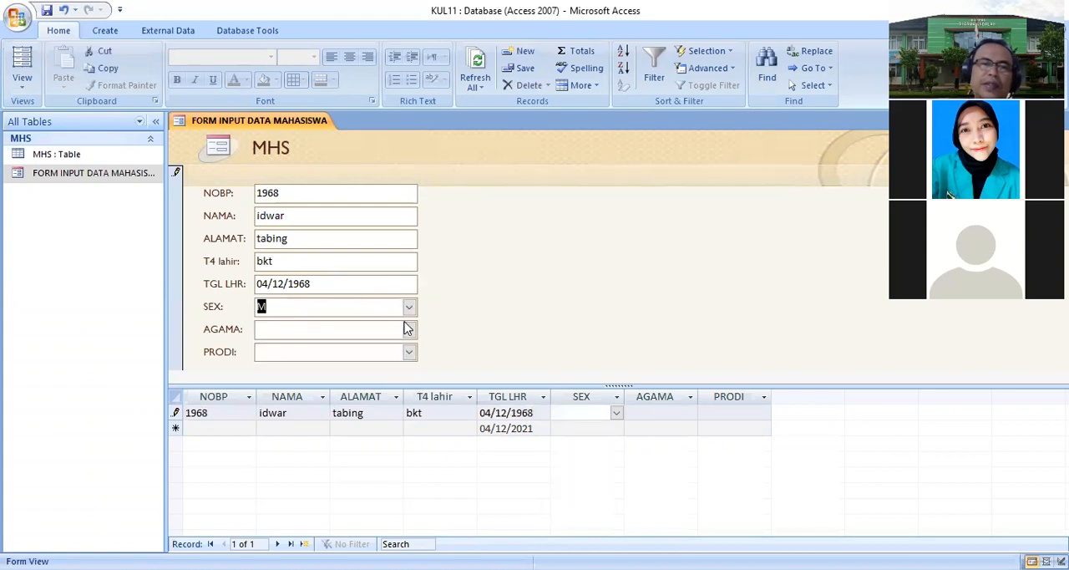
{"action": "left_click", "coordinate": [408, 334]}
{"action": "left_click", "coordinate": [408, 345]}
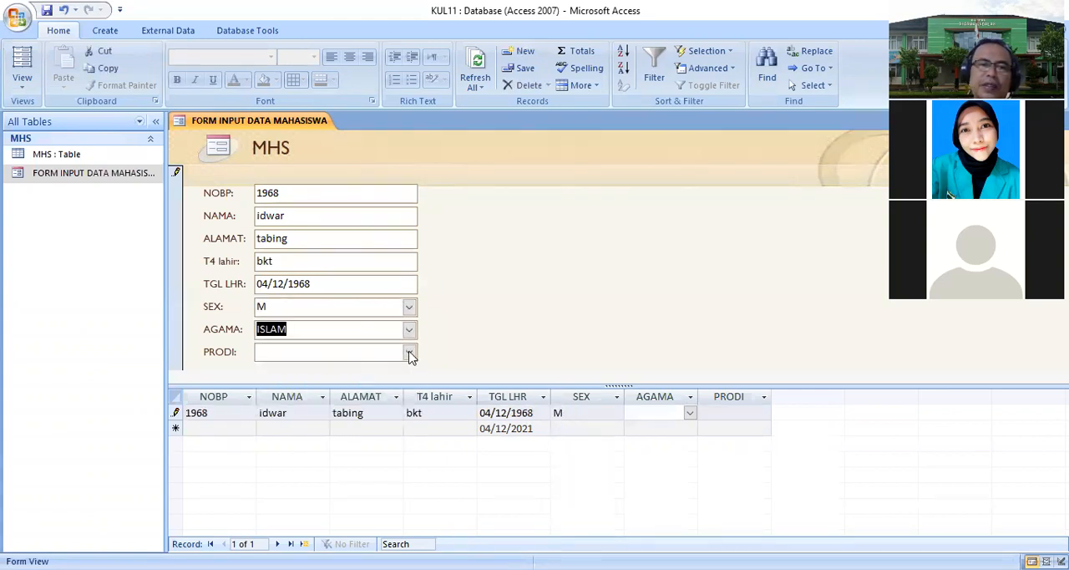
{"action": "left_click", "coordinate": [408, 352]}
{"action": "left_click", "coordinate": [338, 386]}
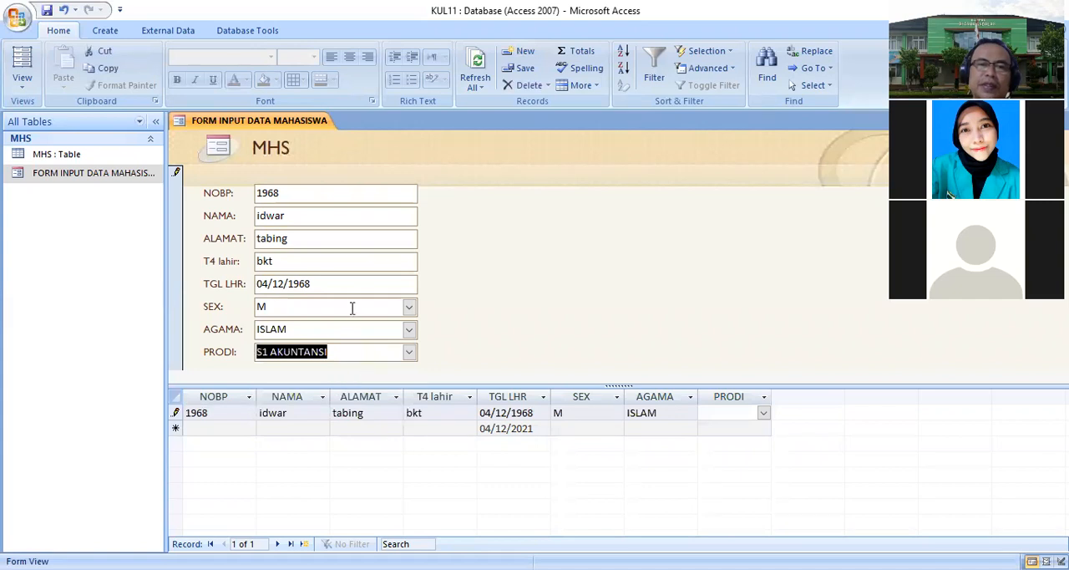
{"action": "key", "text": "Tab"}
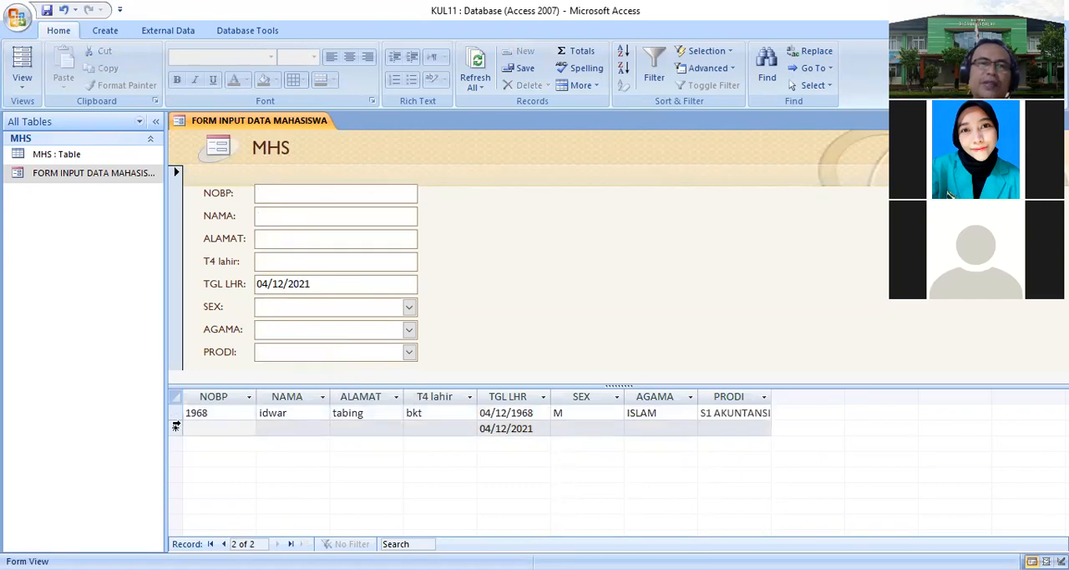
{"action": "right_click", "coordinate": [200, 123]}
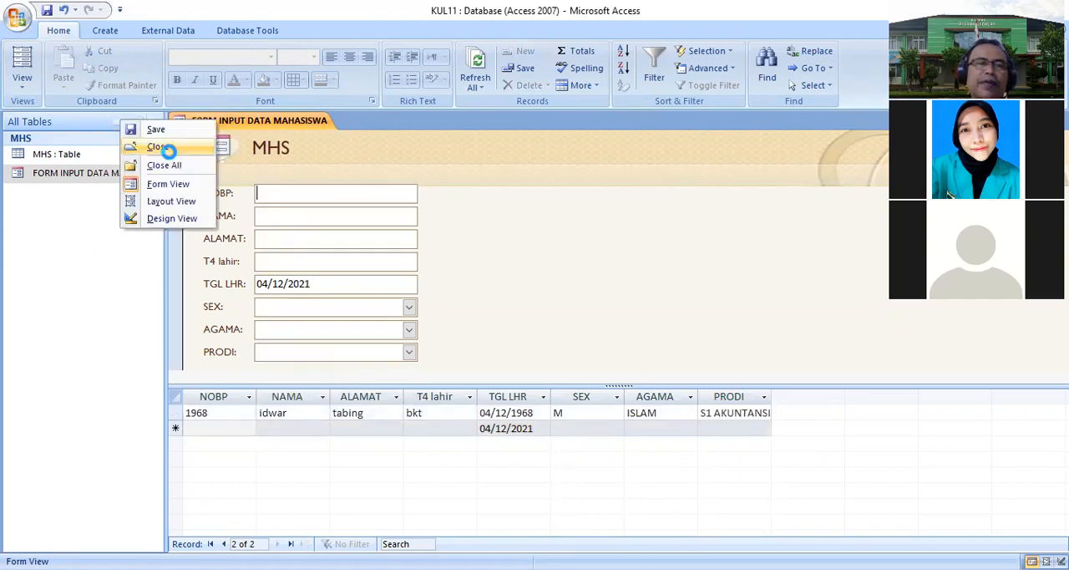
{"action": "left_click", "coordinate": [164, 146]}
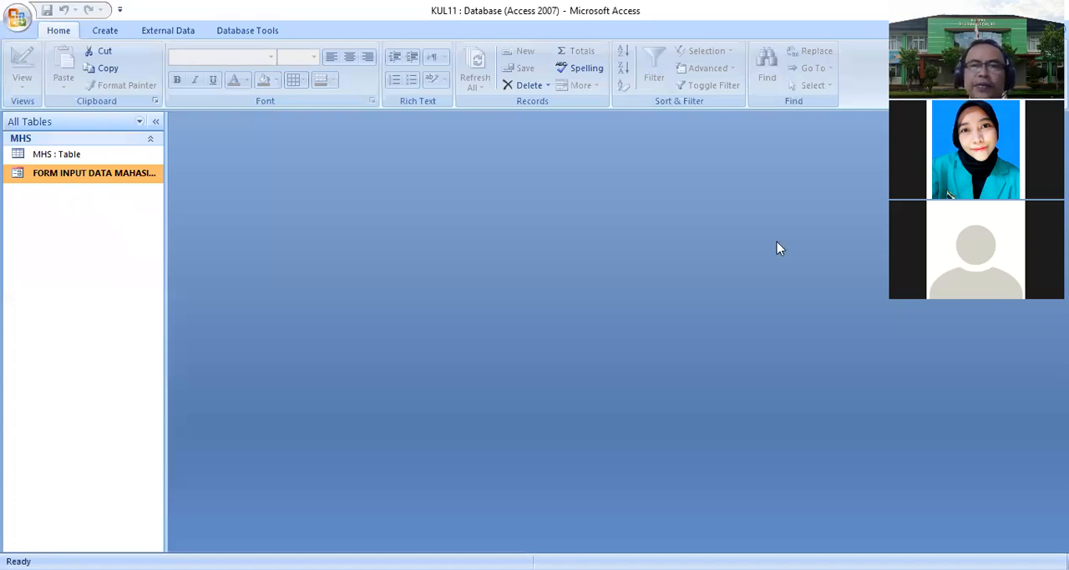
- Create a new query in design view with the MHS table added and its field list enlarged
{"action": "left_click", "coordinate": [102, 30]}
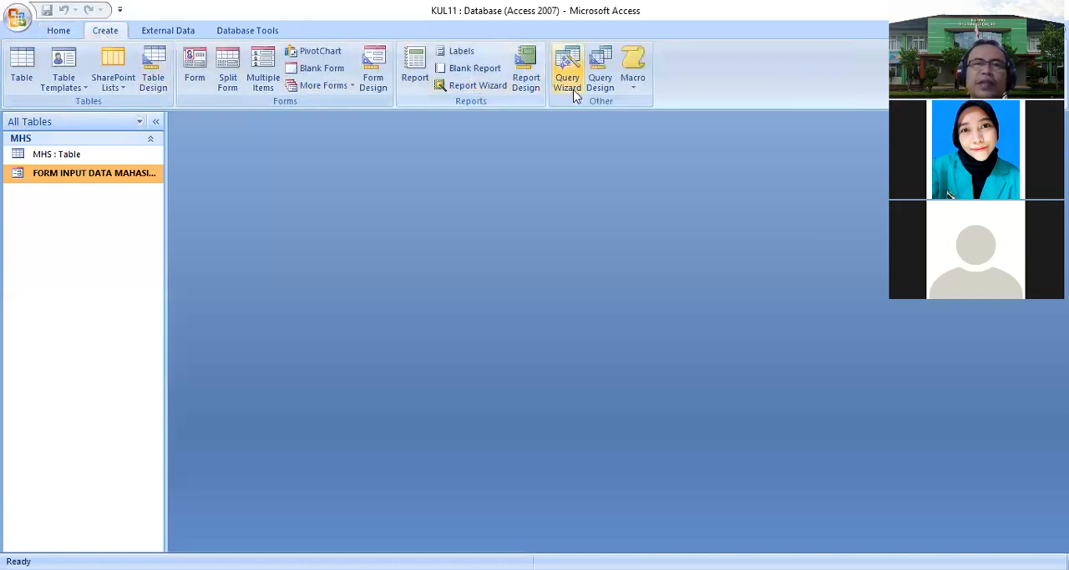
{"action": "left_click", "coordinate": [598, 82]}
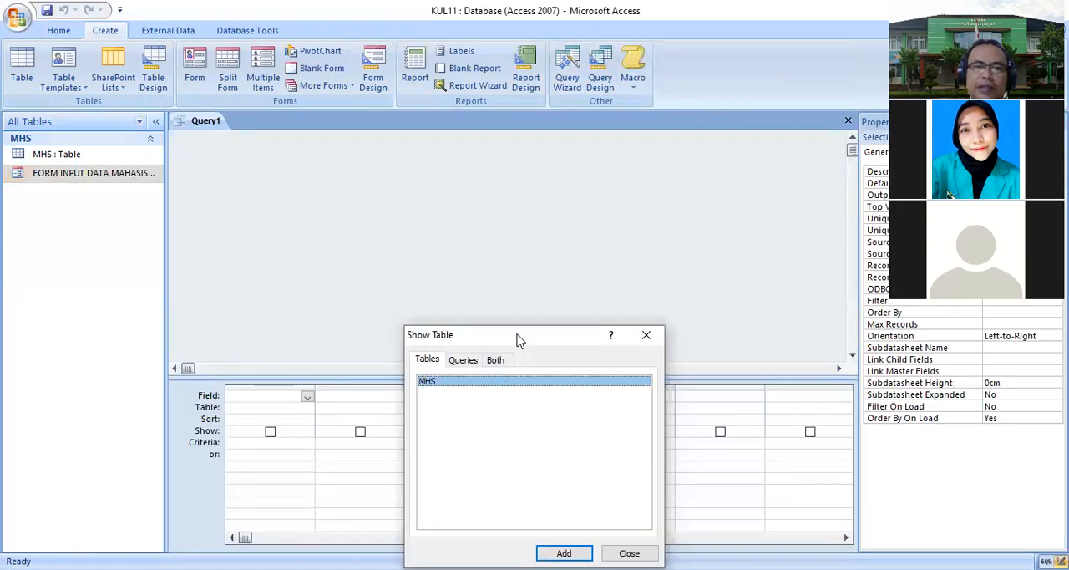
{"action": "left_click_drag", "start_coordinate": [524, 330], "coordinate": [533, 221]}
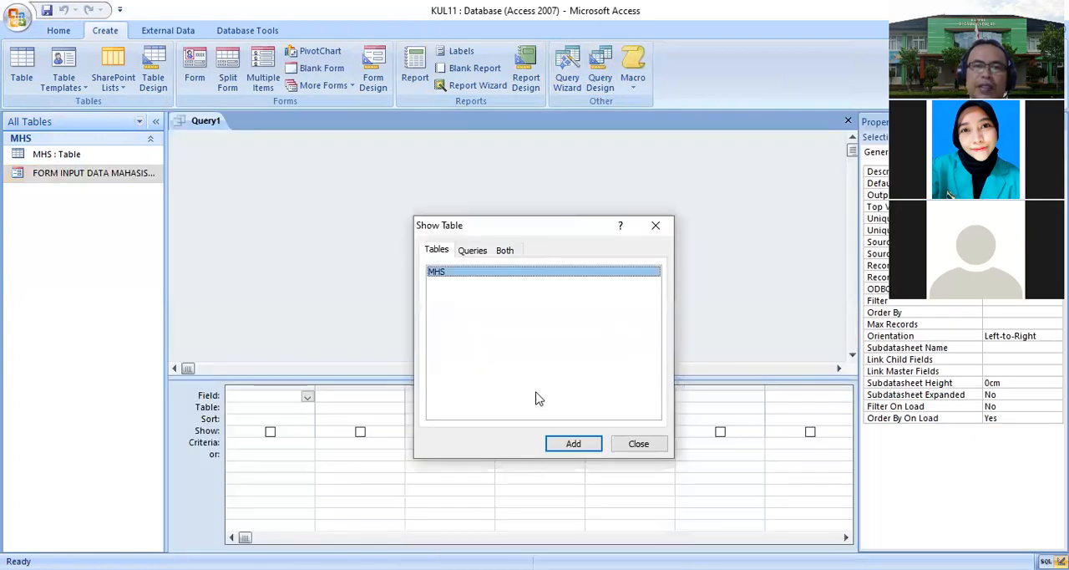
{"action": "left_click", "coordinate": [572, 443]}
{"action": "left_click", "coordinate": [638, 443]}
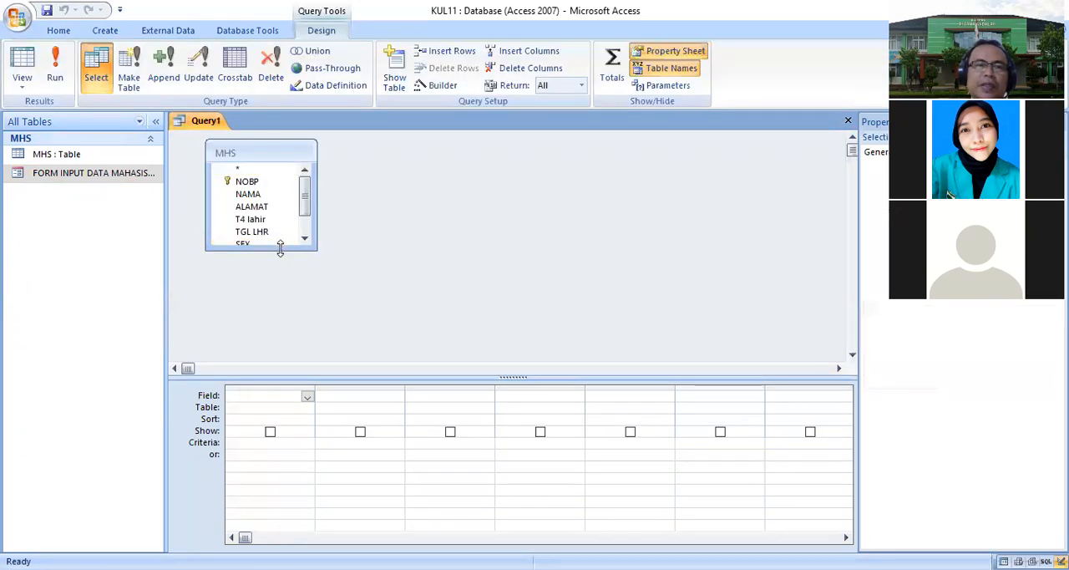
{"action": "left_click_drag", "start_coordinate": [280, 251], "coordinate": [280, 282]}
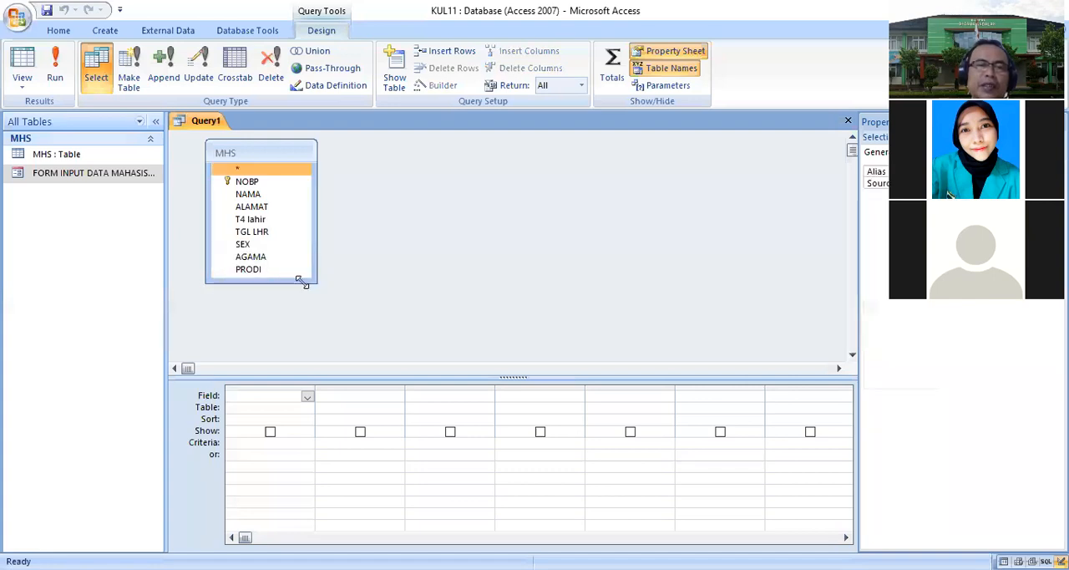
- Add the NOBP, NAMA, ALAMAT, T4 lahir, TGL LHR and SEX fields to the query grid
{"action": "double_click", "coordinate": [247, 181]}
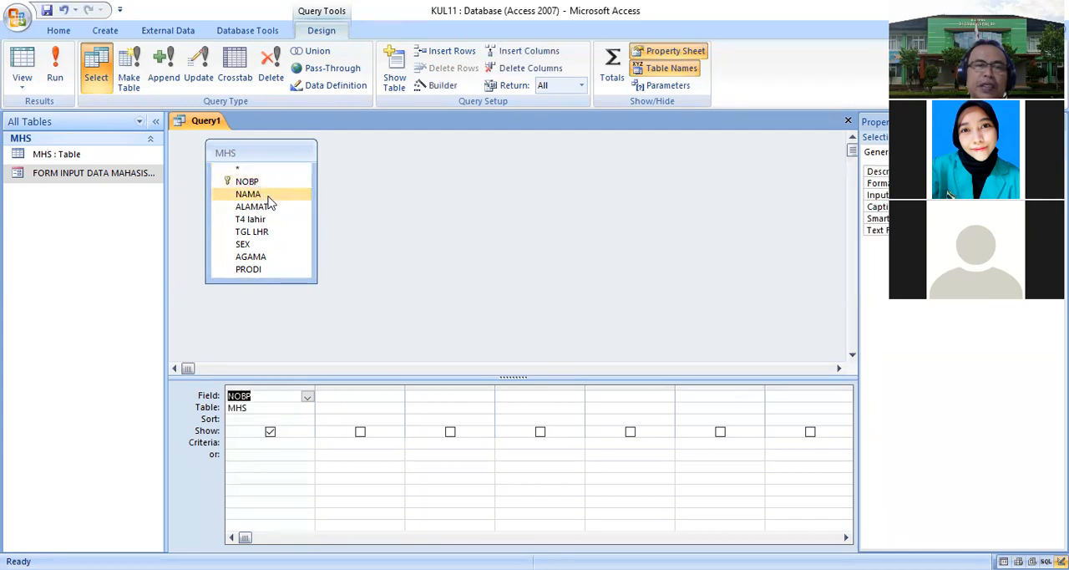
{"action": "left_click_drag", "start_coordinate": [269, 201], "coordinate": [372, 410]}
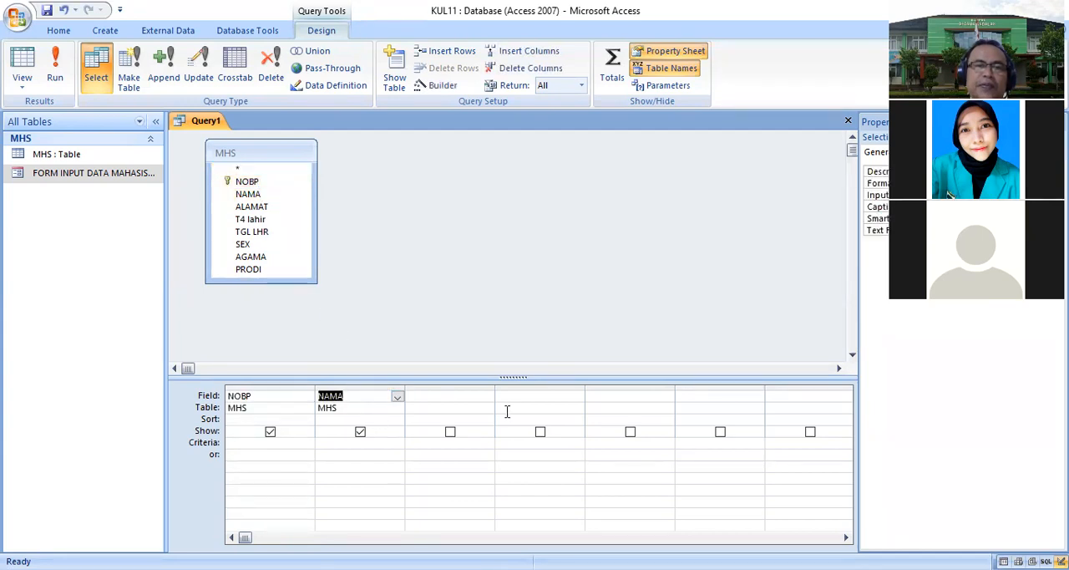
{"action": "left_click", "coordinate": [484, 408]}
{"action": "left_click", "coordinate": [461, 420]}
{"action": "left_click", "coordinate": [487, 396]}
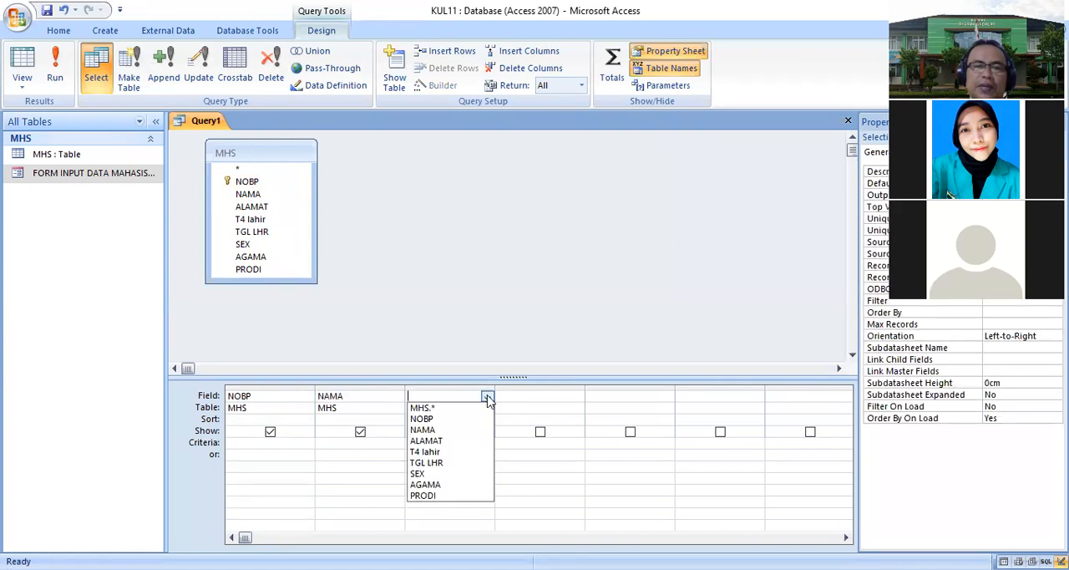
{"action": "left_click", "coordinate": [447, 441]}
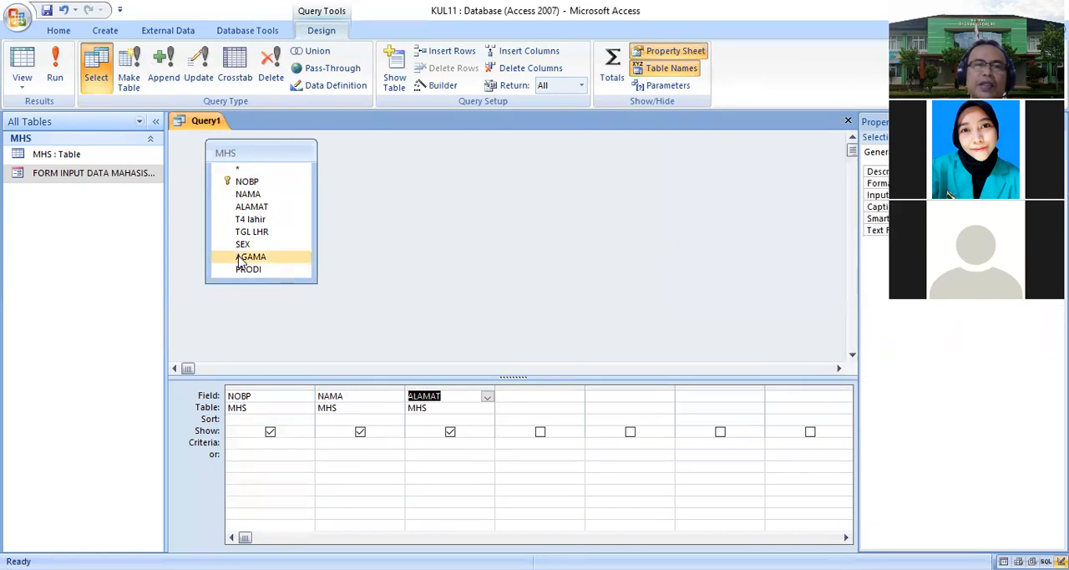
{"action": "double_click", "coordinate": [260, 221]}
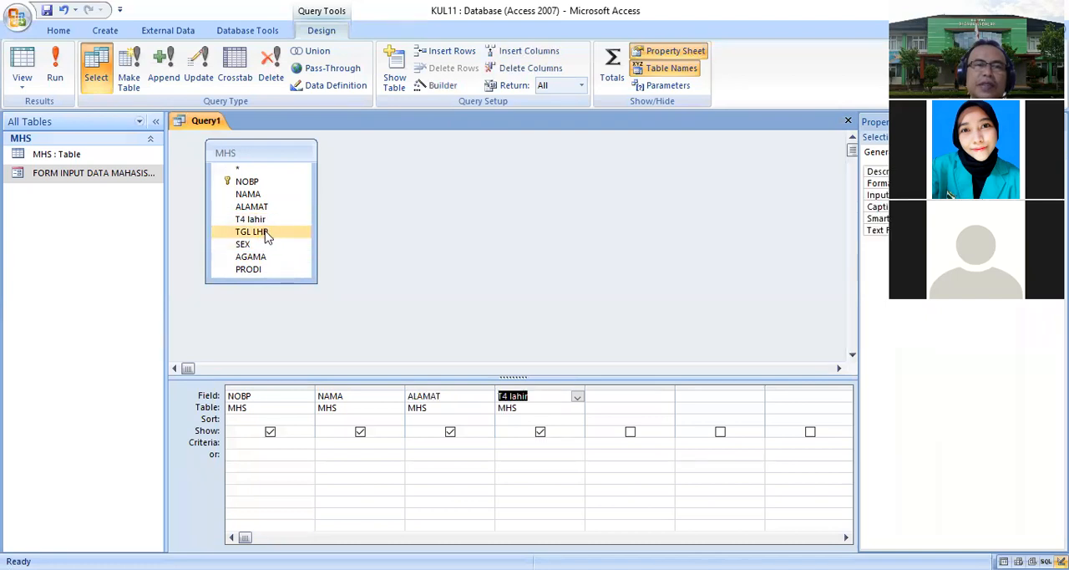
{"action": "double_click", "coordinate": [266, 232]}
{"action": "left_click", "coordinate": [264, 246]}
{"action": "double_click", "coordinate": [264, 246]}
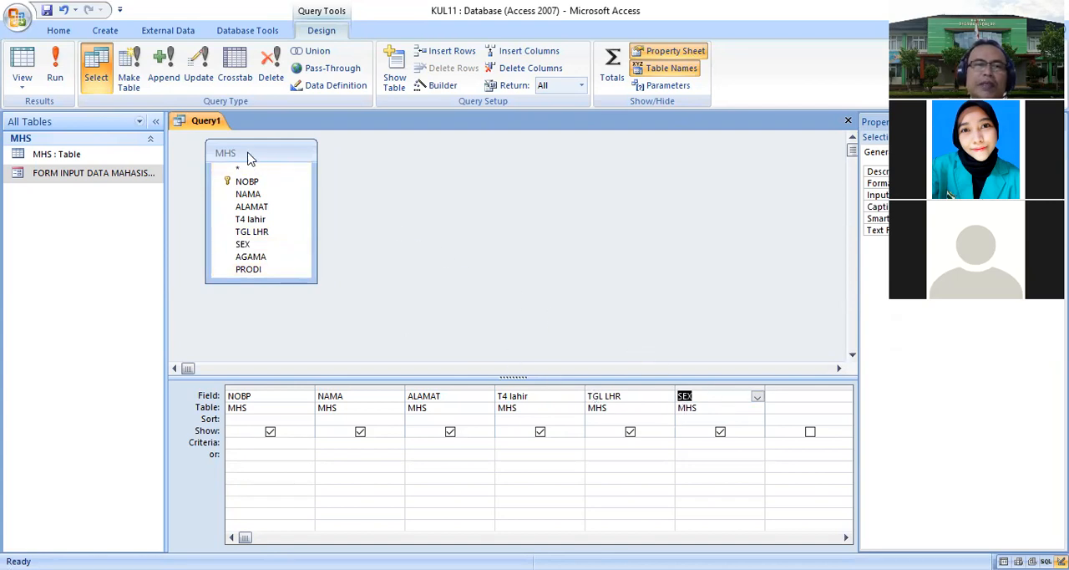
- Save the query as QuerySEX
{"action": "right_click", "coordinate": [197, 125]}
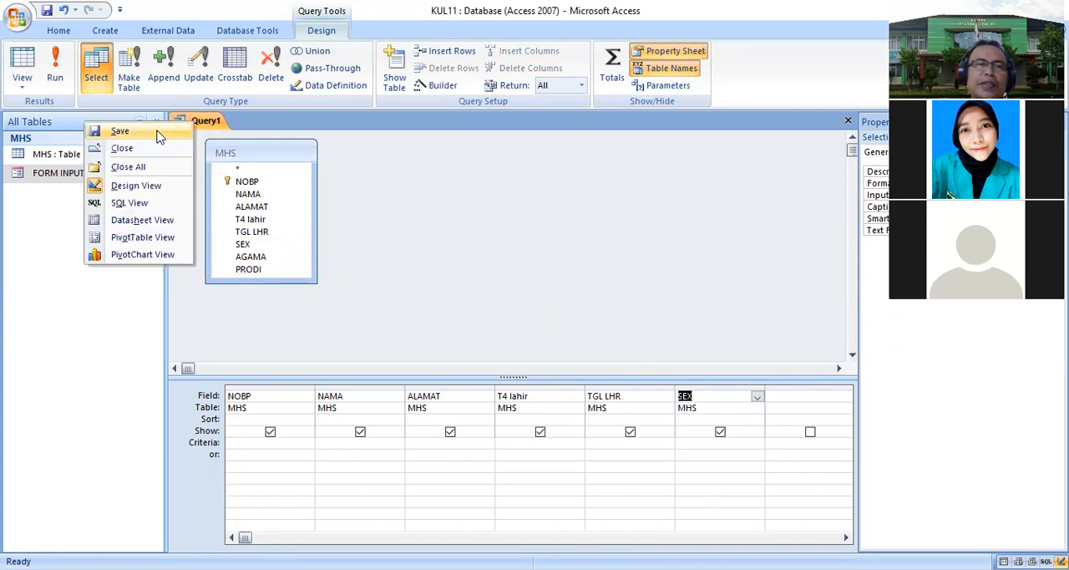
{"action": "left_click", "coordinate": [134, 131]}
{"action": "left_click", "coordinate": [477, 206]}
{"action": "key", "text": "BackSpace"}
{"action": "type", "text": "SEX"}
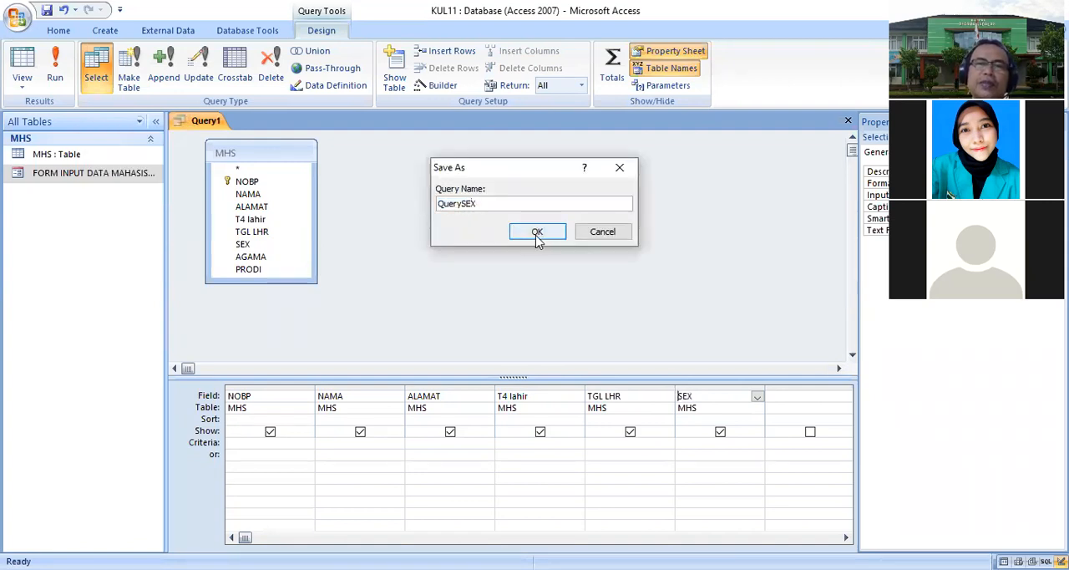
{"action": "left_click", "coordinate": [538, 237]}
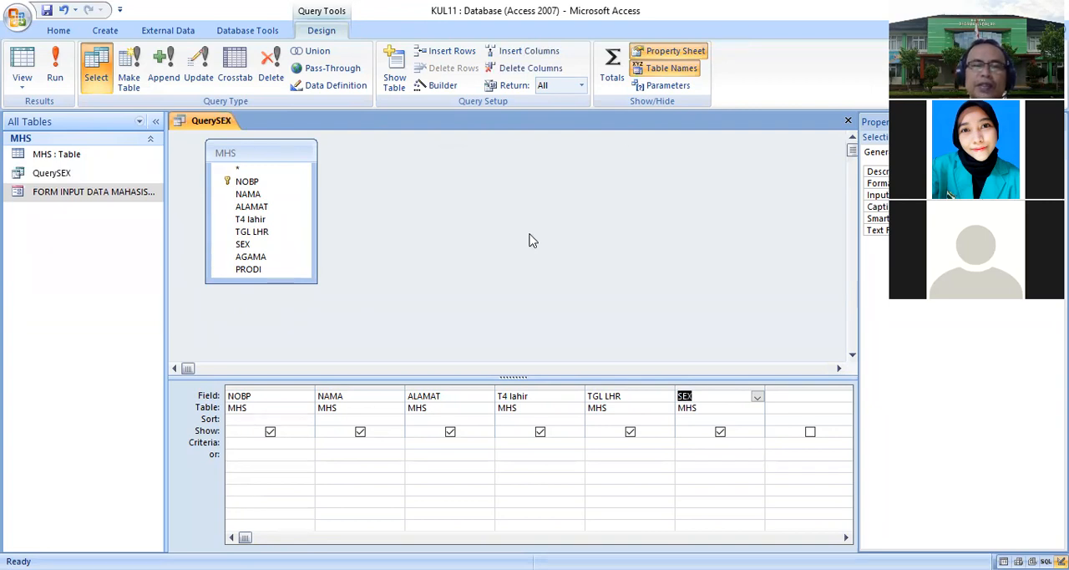
- Start the Report Wizard on QuerySEX and add all of its fields to the report
{"action": "right_click", "coordinate": [222, 125]}
{"action": "left_click", "coordinate": [426, 178]}
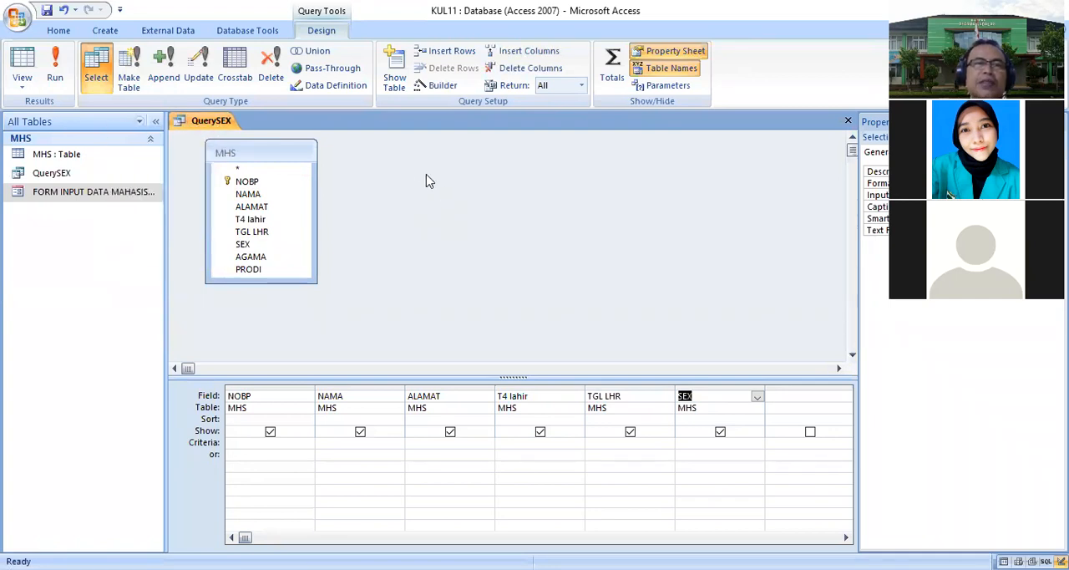
{"action": "left_click", "coordinate": [100, 31]}
{"action": "left_click", "coordinate": [474, 86]}
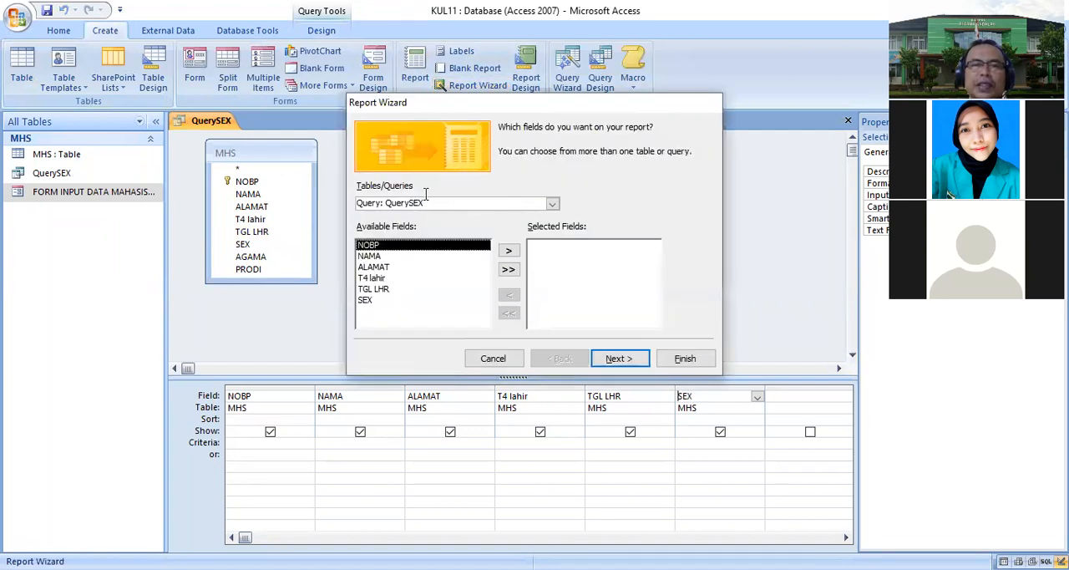
{"action": "left_click", "coordinate": [551, 204]}
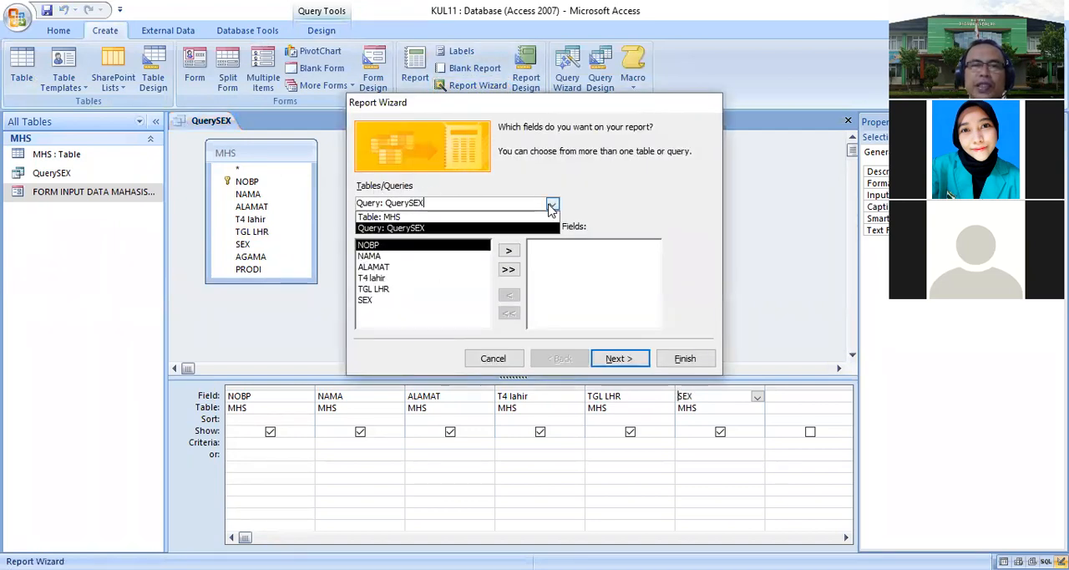
{"action": "left_click", "coordinate": [401, 228]}
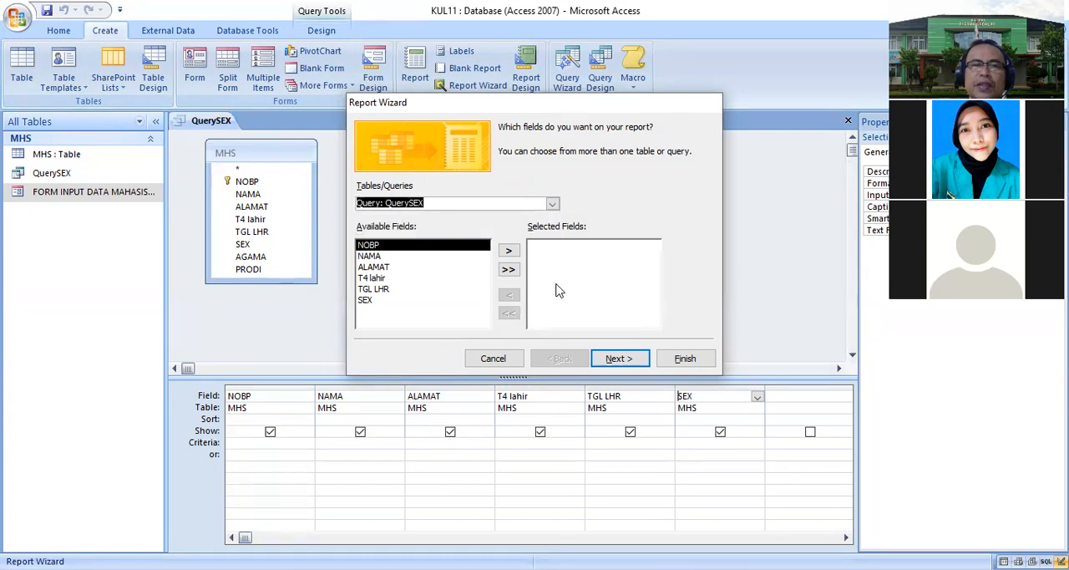
{"action": "left_click", "coordinate": [508, 269]}
{"action": "left_click", "coordinate": [616, 358]}
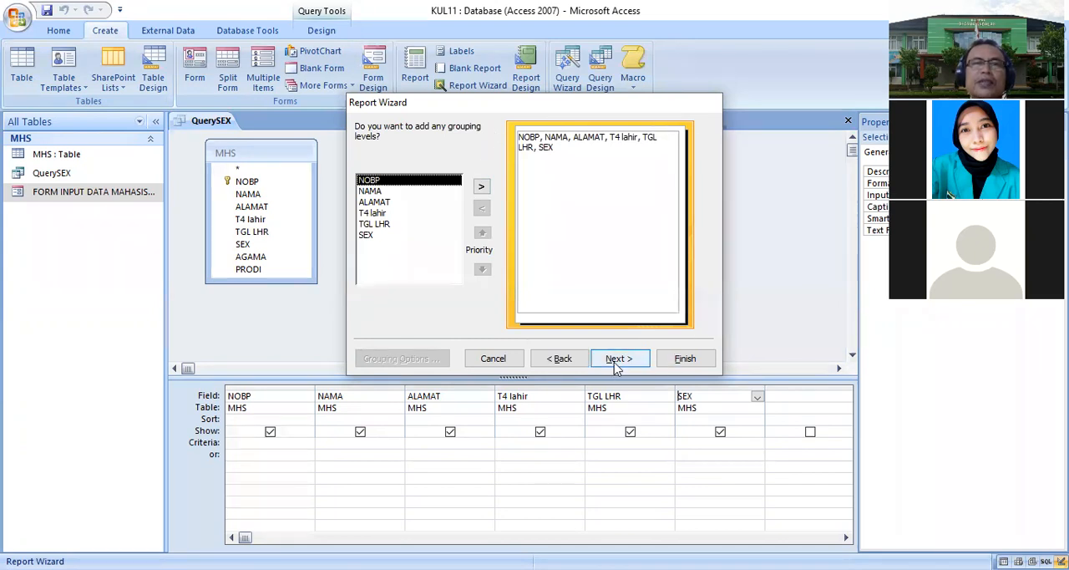
- Add SEX as the report's grouping level and continue the wizard
{"action": "left_click", "coordinate": [369, 236]}
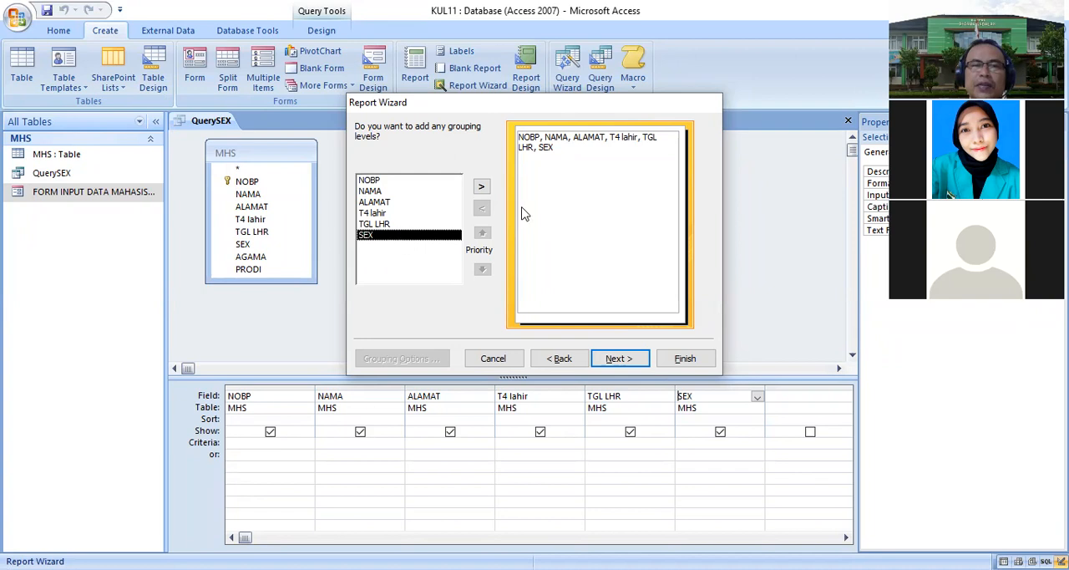
{"action": "left_click", "coordinate": [481, 186]}
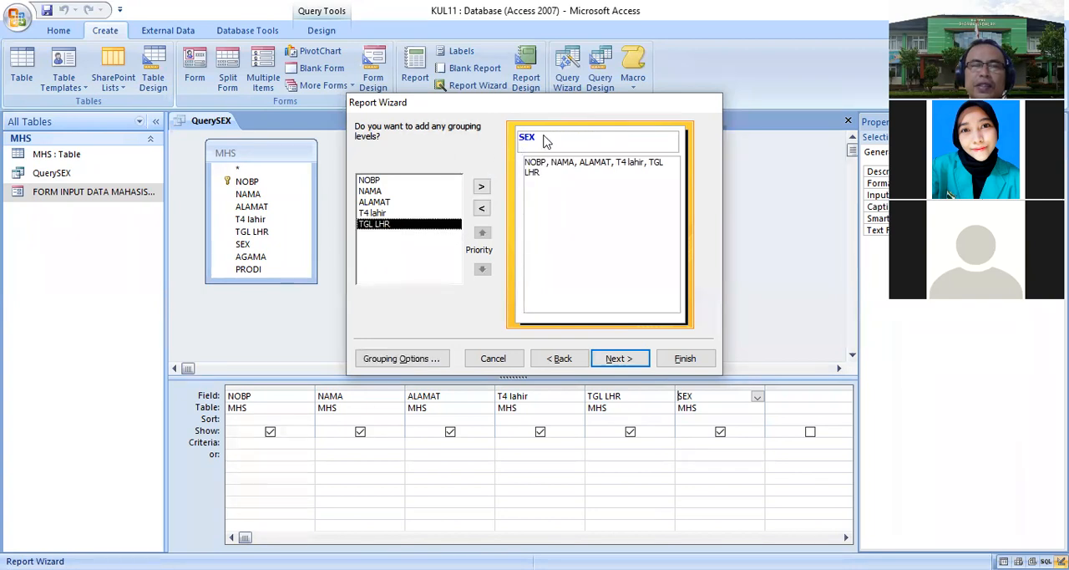
{"action": "left_click", "coordinate": [617, 360]}
{"action": "left_click", "coordinate": [618, 360]}
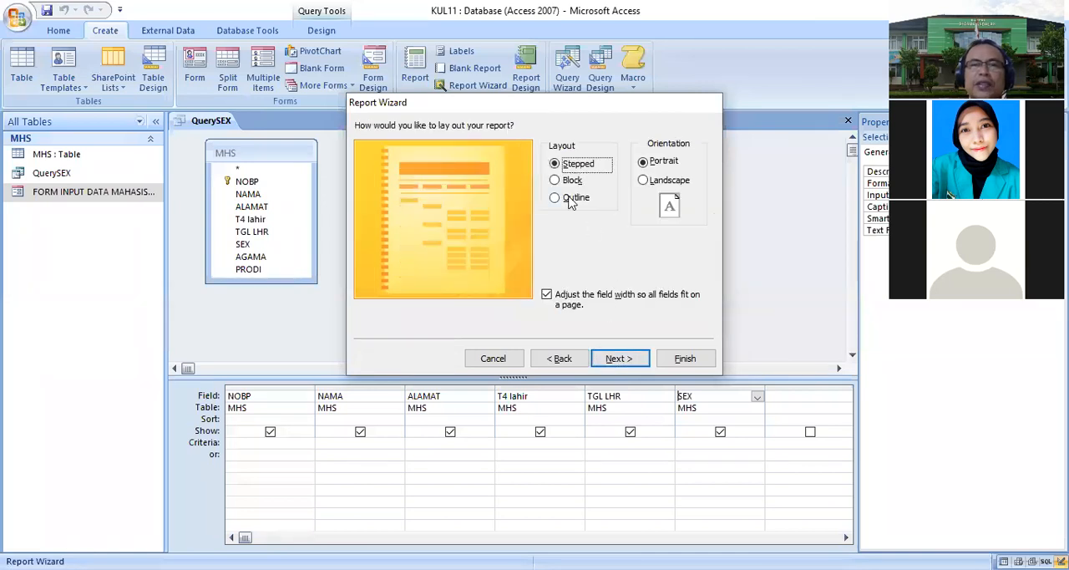
- Choose the Outline layout for the report and move past the style page
{"action": "left_click", "coordinate": [558, 183]}
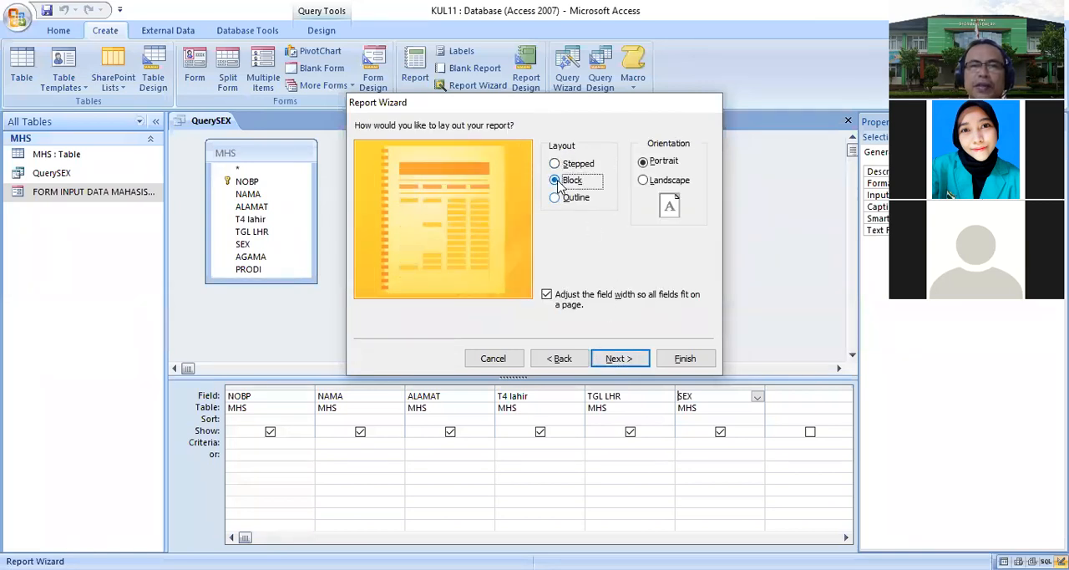
{"action": "left_click", "coordinate": [555, 199]}
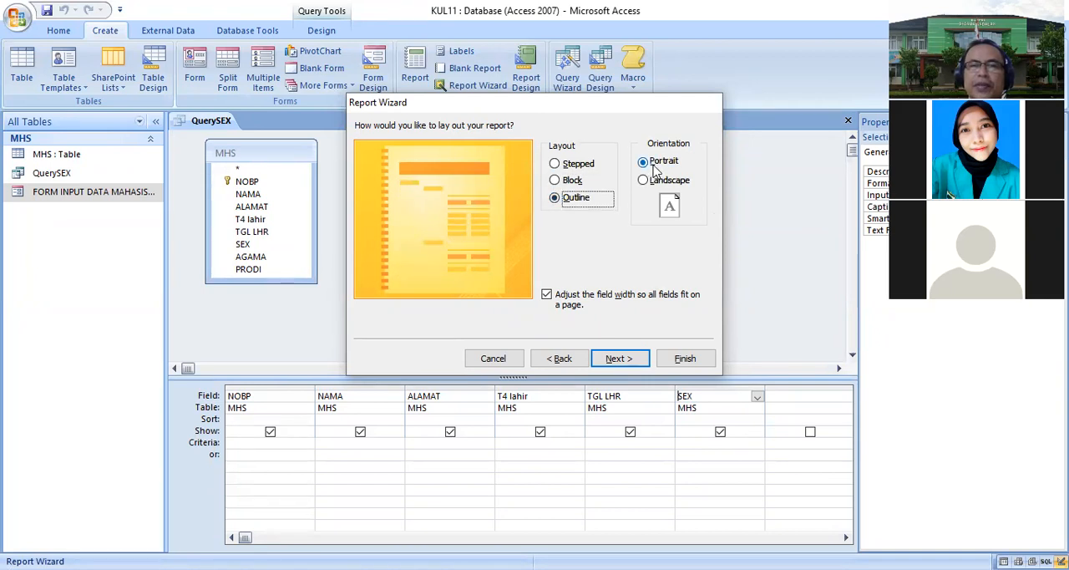
{"action": "left_click", "coordinate": [619, 359]}
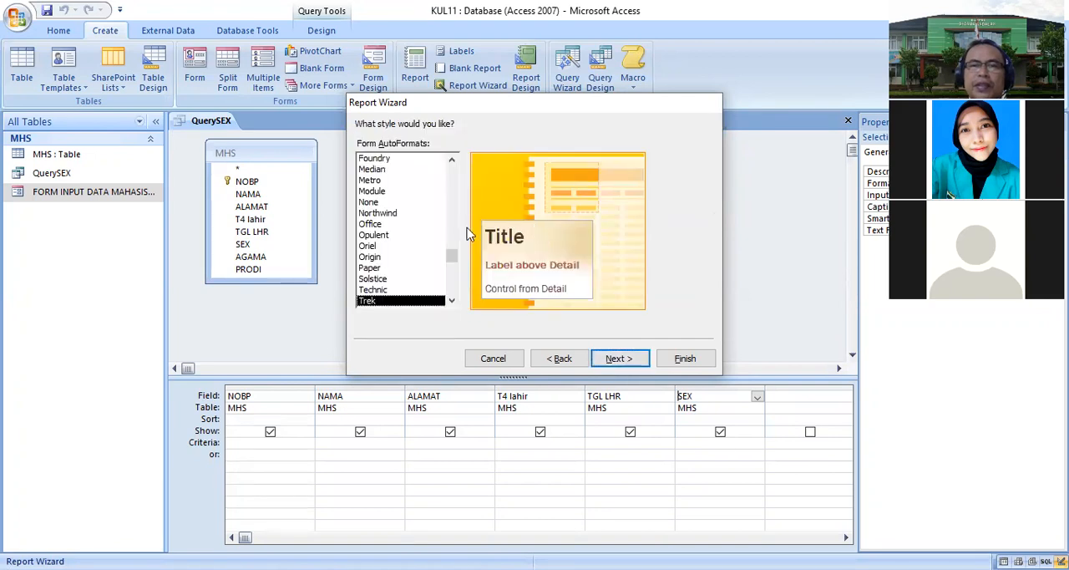
{"action": "left_click", "coordinate": [618, 358]}
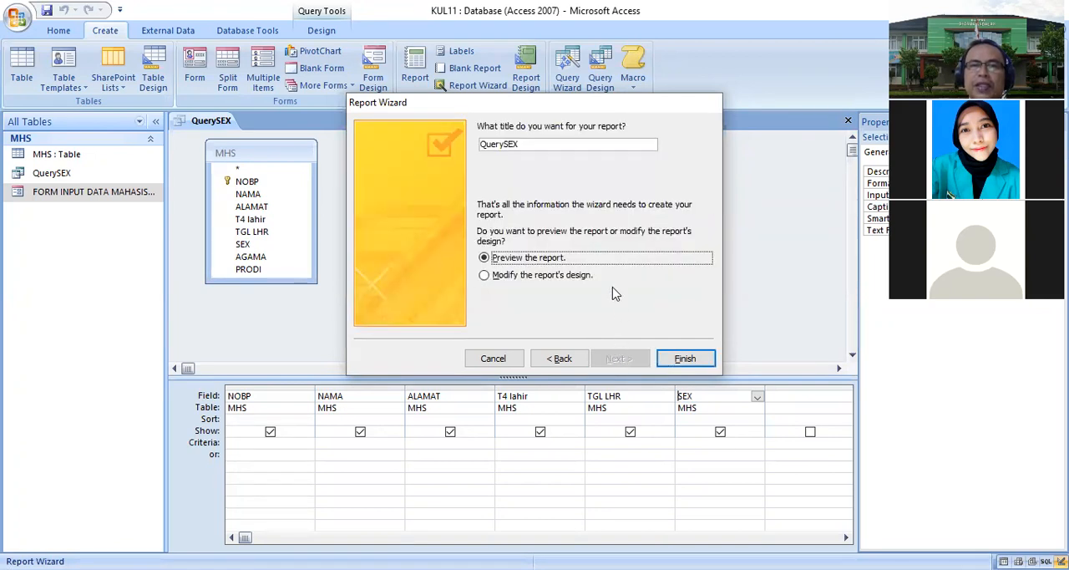
- Title the report LAPORAN DATA MHS PER SEX and finish the wizard to preview it
{"action": "left_click_drag", "start_coordinate": [543, 145], "coordinate": [396, 147]}
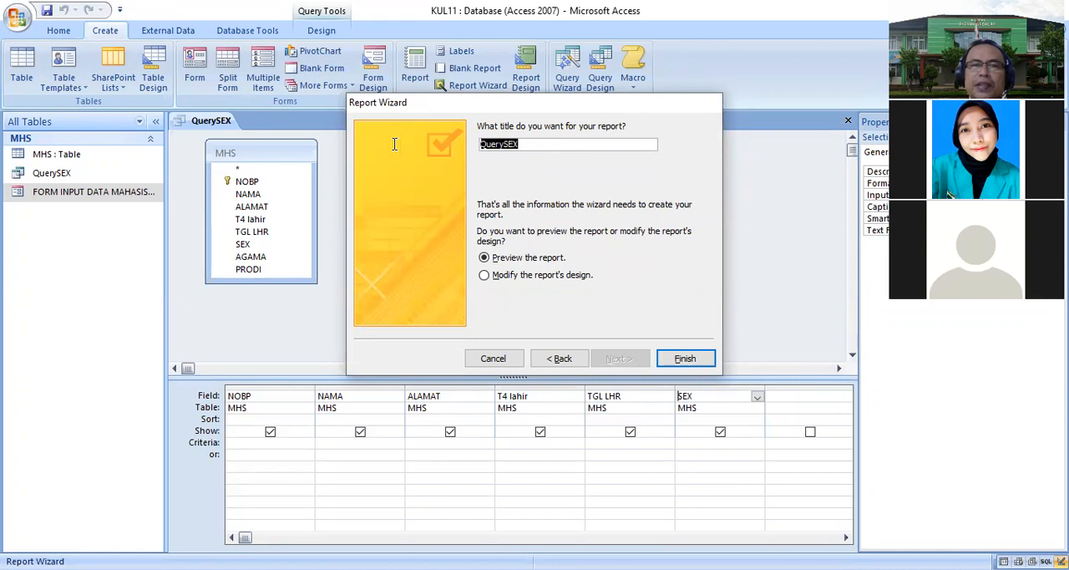
{"action": "type", "text": "LAPORAN DATA MHS PER S"}
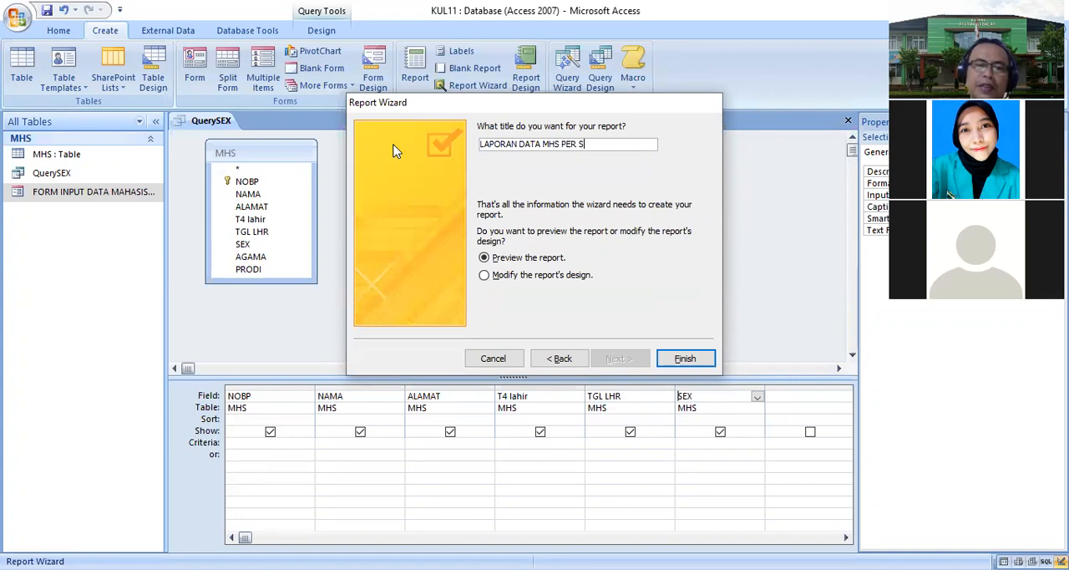
{"action": "type", "text": "EX"}
{"action": "left_click", "coordinate": [683, 358]}
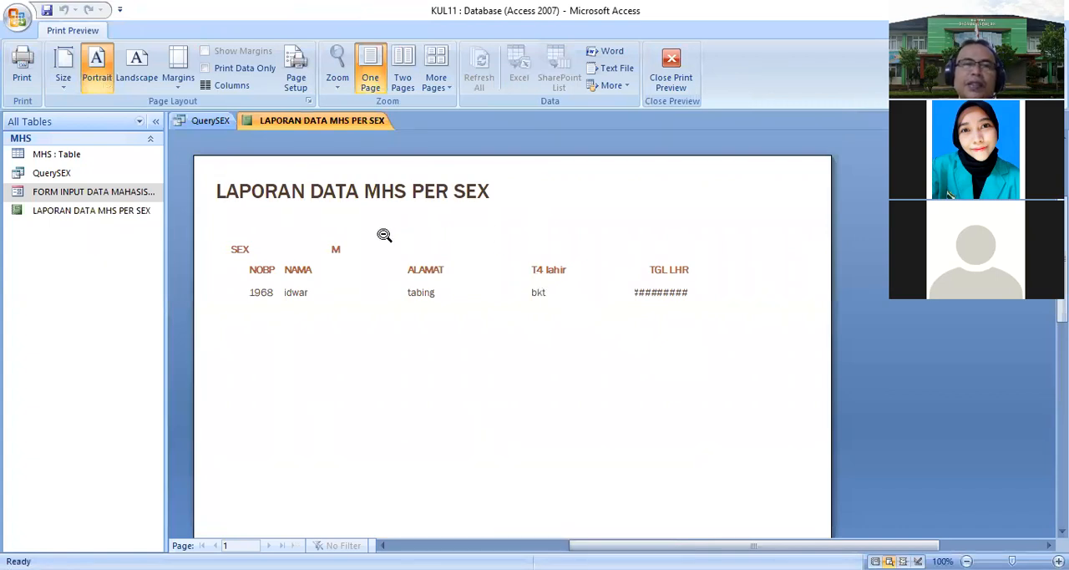
- In layout view, widen the TGL LHR column so the dates display, then close all open objects
{"action": "right_click", "coordinate": [244, 120]}
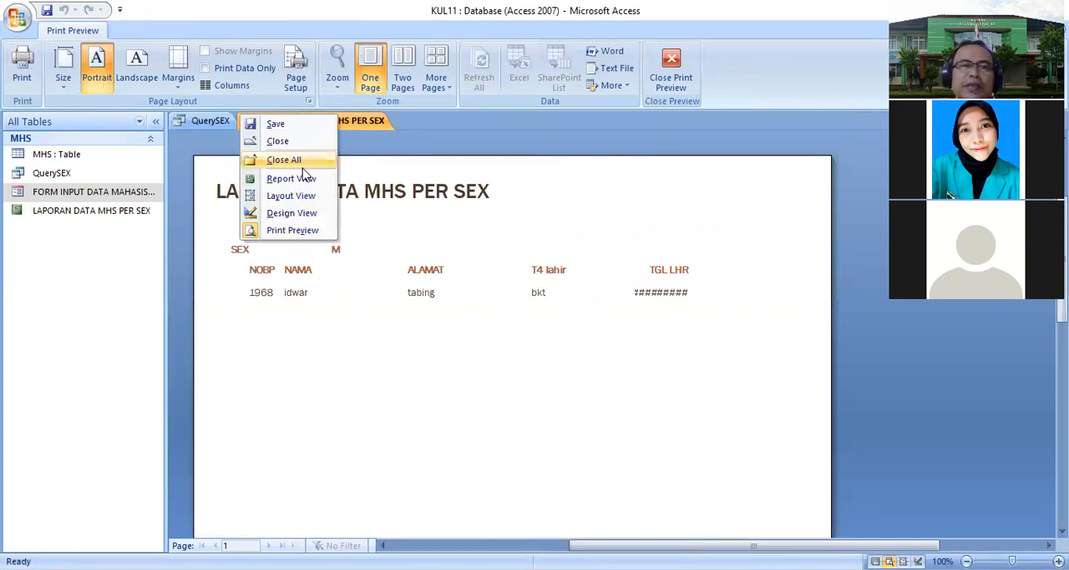
{"action": "left_click", "coordinate": [298, 200]}
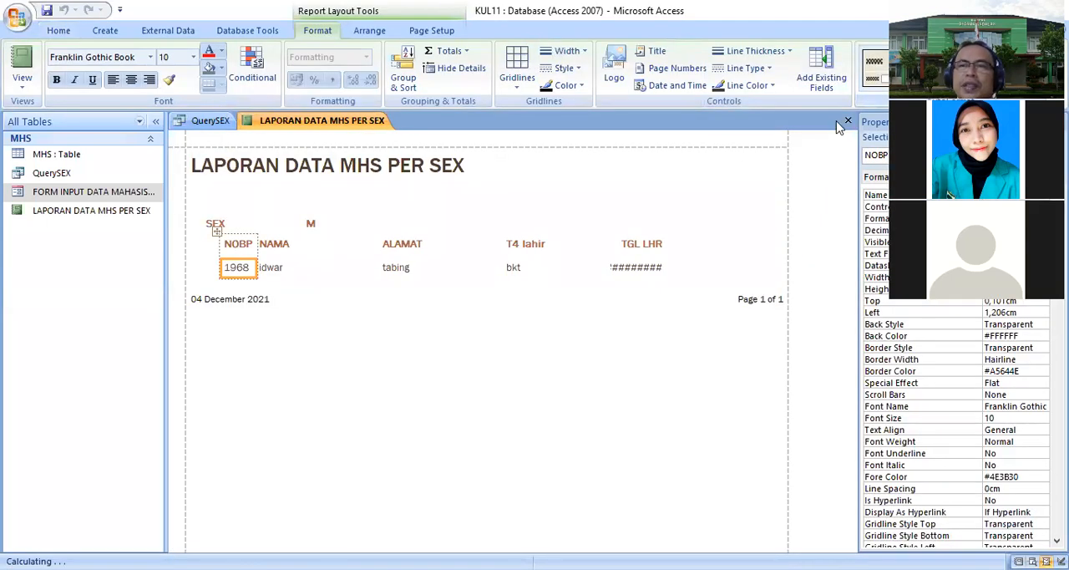
{"action": "left_click", "coordinate": [636, 246]}
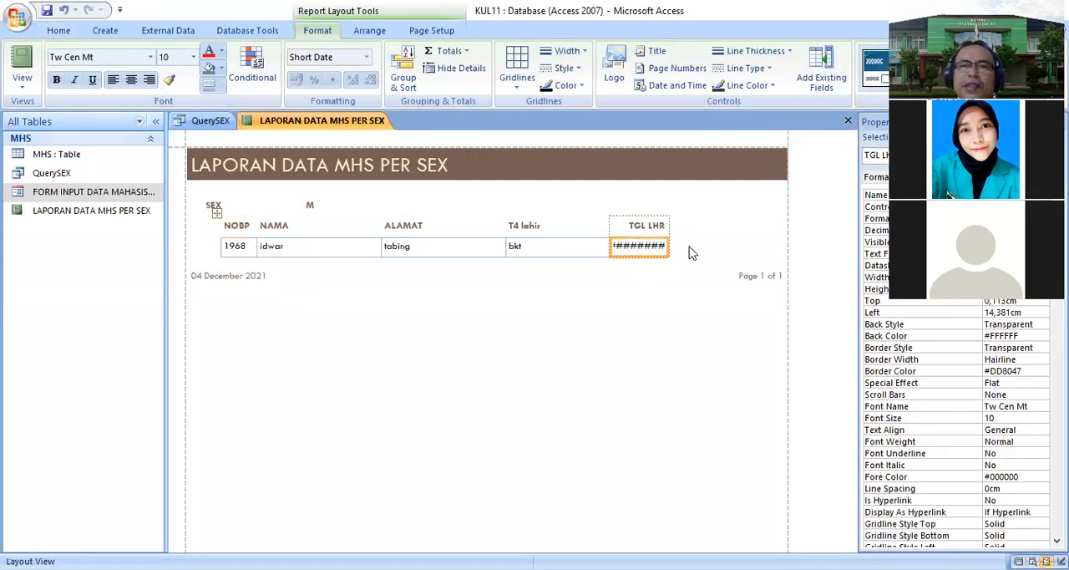
{"action": "left_click_drag", "start_coordinate": [671, 245], "coordinate": [700, 245]}
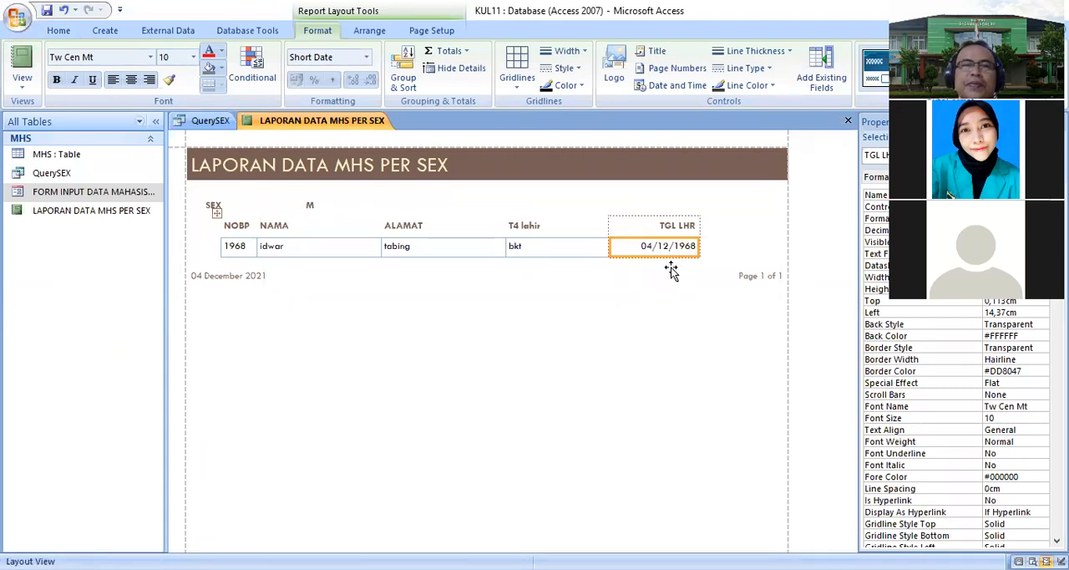
{"action": "right_click", "coordinate": [234, 122]}
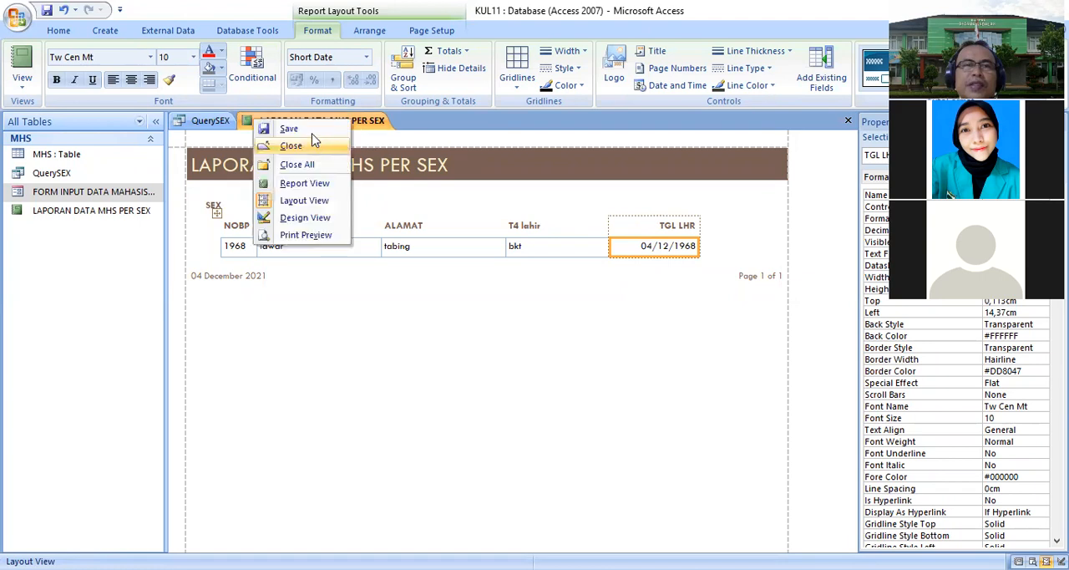
{"action": "left_click", "coordinate": [284, 164]}
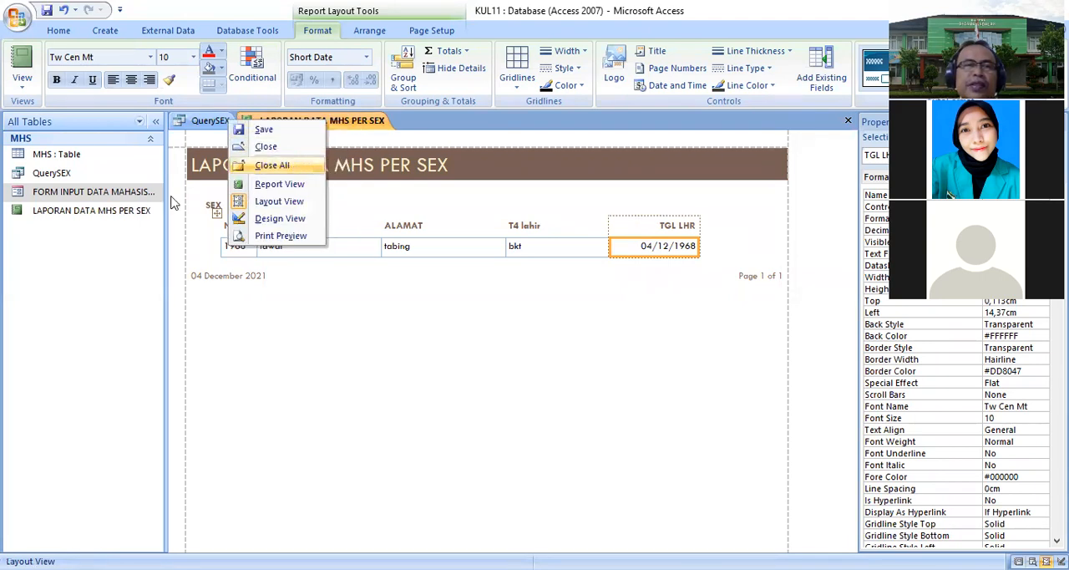
- Open the FORM INPUT DATA MAHASISWA form, start a new record, and enter the student's NOBP, name, address and birthplace
{"action": "double_click", "coordinate": [93, 193]}
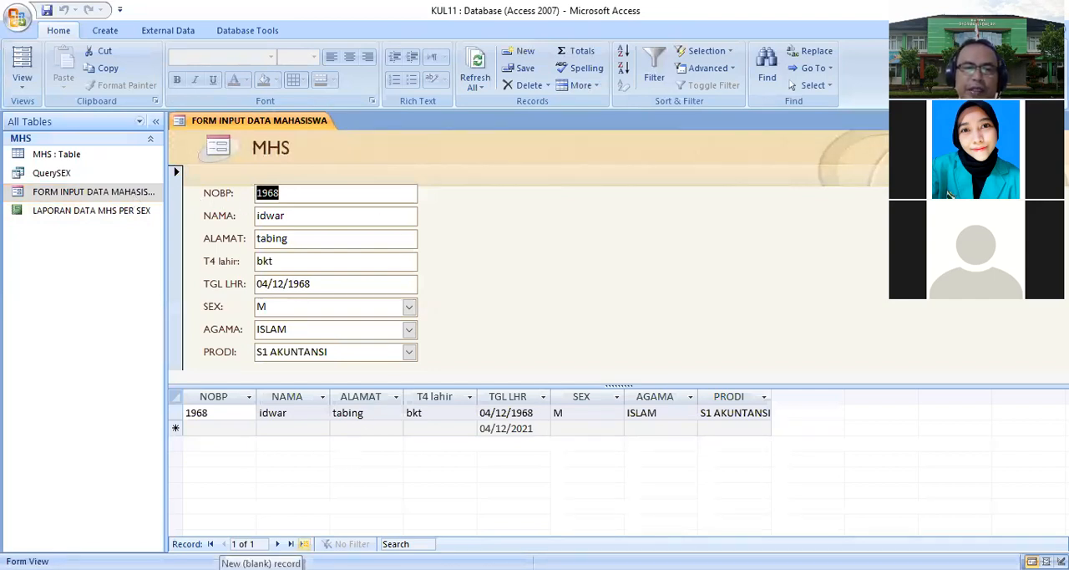
{"action": "left_click", "coordinate": [304, 543]}
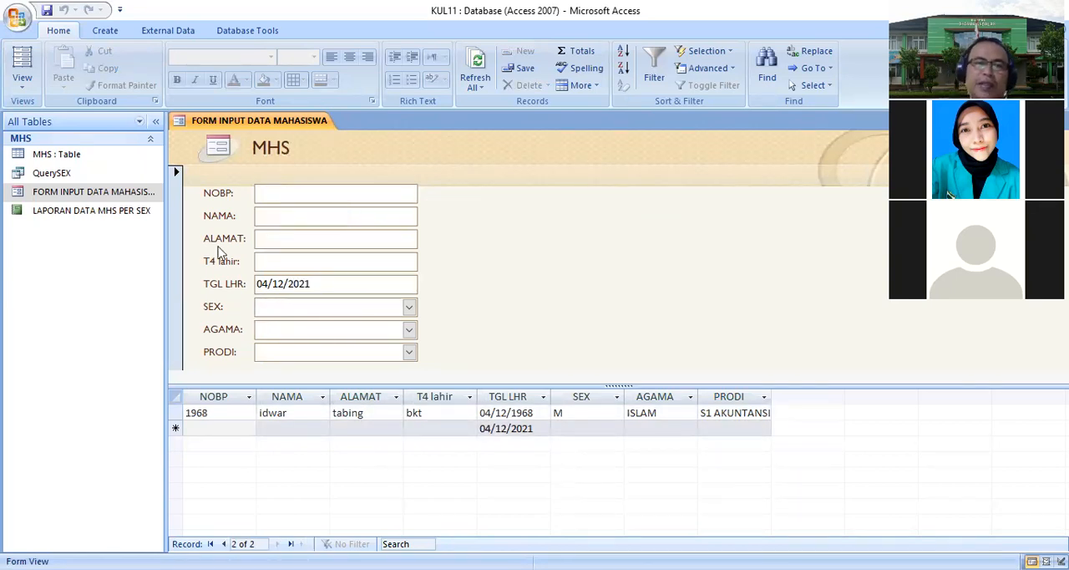
{"action": "type", "text": "2011"}
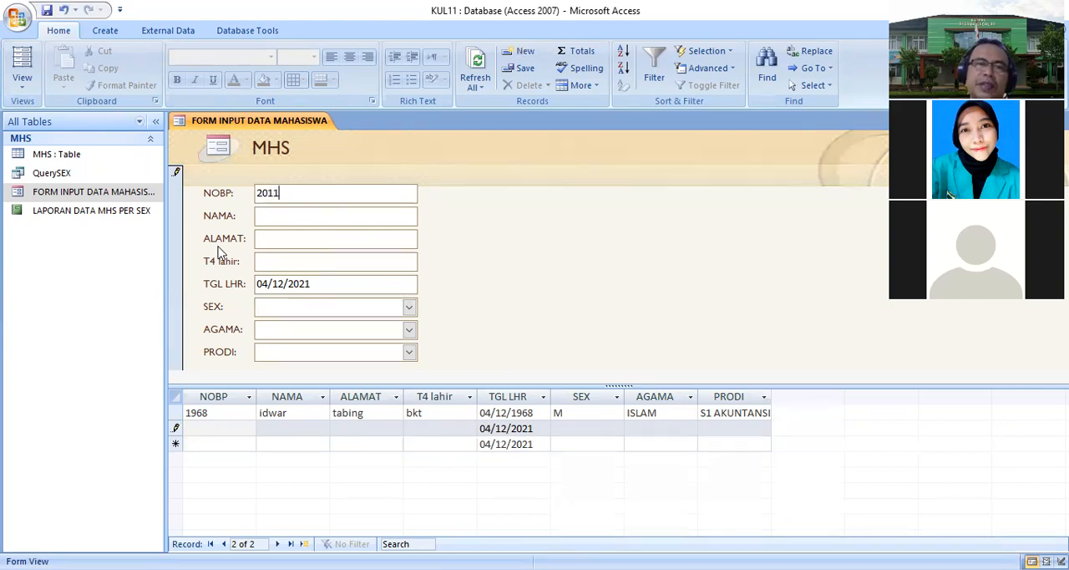
{"action": "type", "text": "7679"}
{"action": "left_click", "coordinate": [273, 216]}
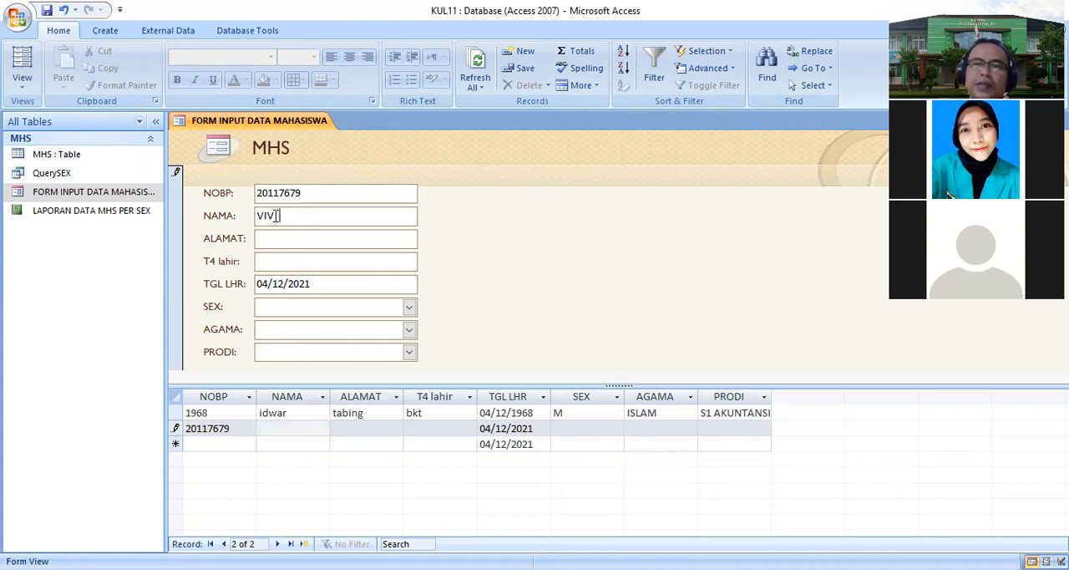
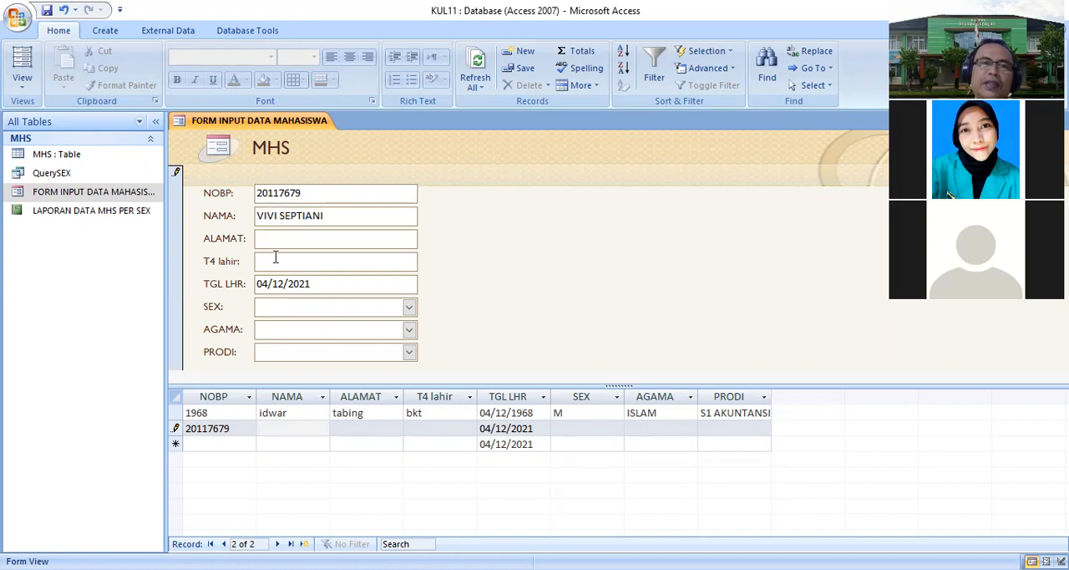
{"action": "left_click", "coordinate": [280, 243]}
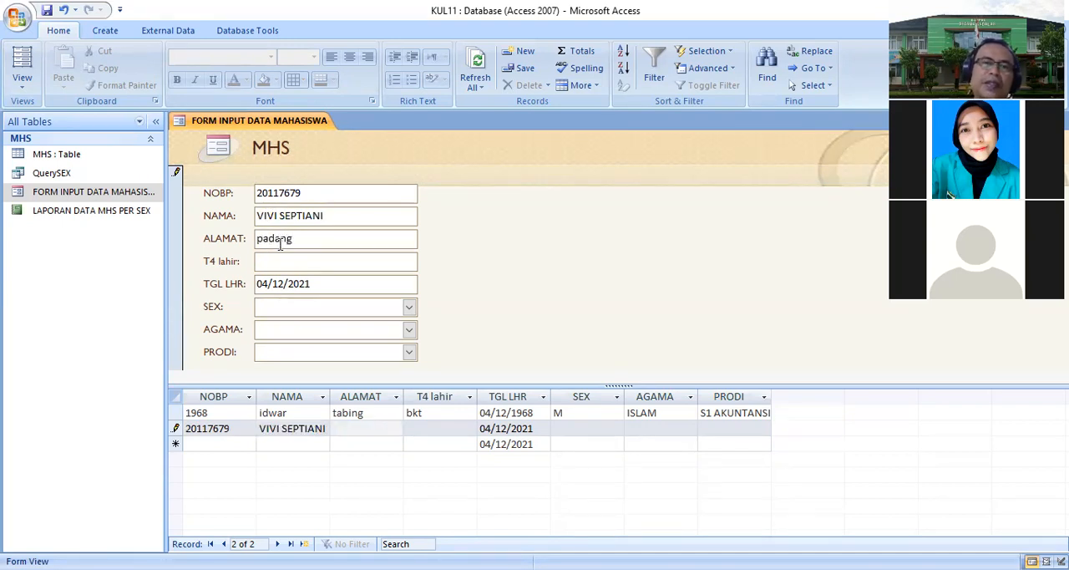
{"action": "left_click", "coordinate": [287, 256]}
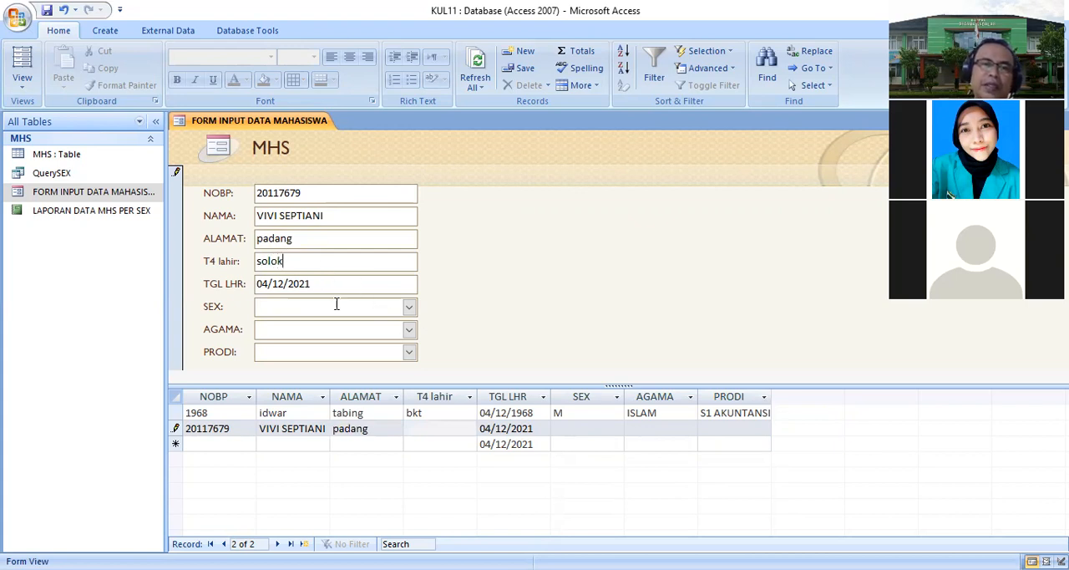
- Set the new record's SEX to F, AGAMA to HINDU and PRODI to D3 MANAJEMEN
{"action": "left_click", "coordinate": [403, 304]}
{"action": "left_click", "coordinate": [411, 308]}
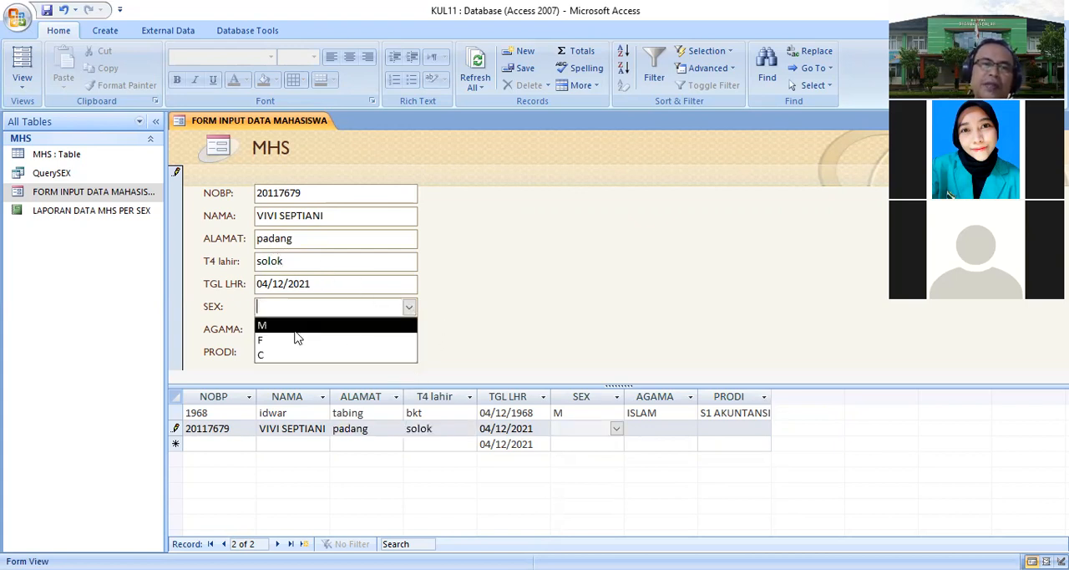
{"action": "left_click", "coordinate": [334, 326]}
{"action": "left_click", "coordinate": [410, 307]}
{"action": "left_click", "coordinate": [333, 340]}
{"action": "left_click", "coordinate": [408, 329]}
{"action": "left_click", "coordinate": [327, 361]}
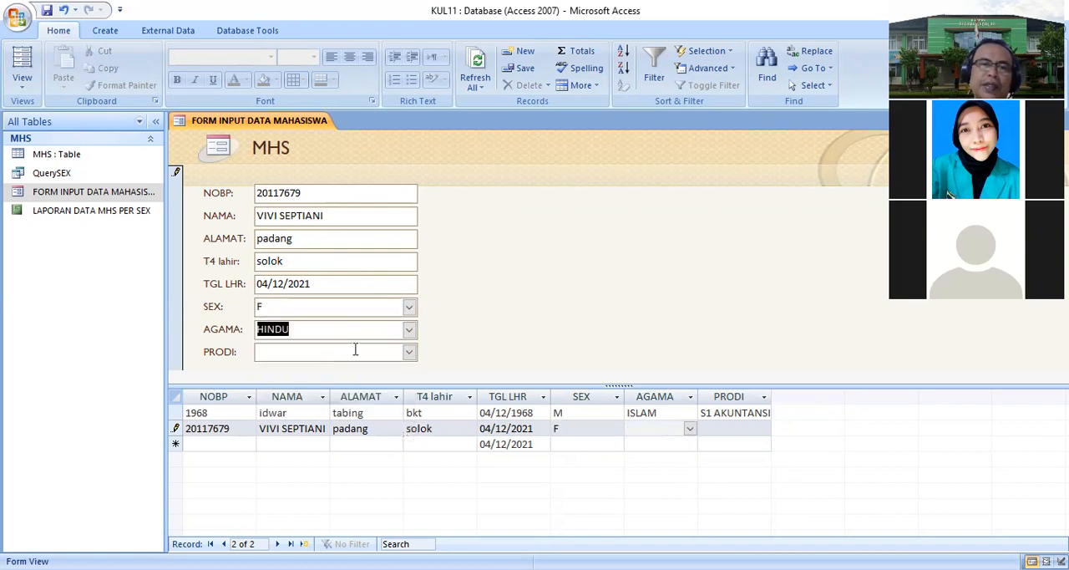
{"action": "left_click", "coordinate": [409, 352]}
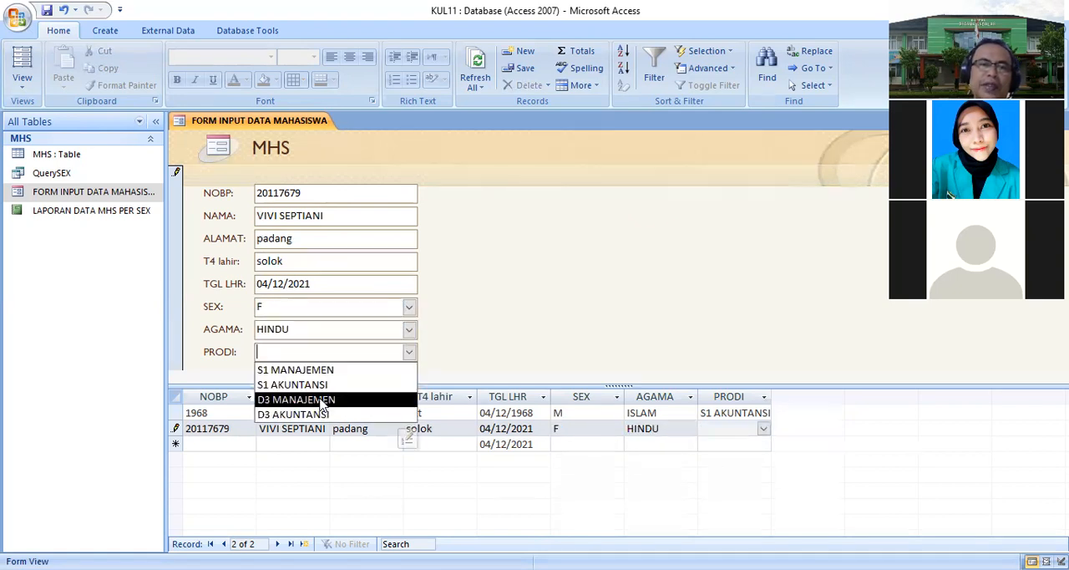
{"action": "left_click", "coordinate": [322, 400]}
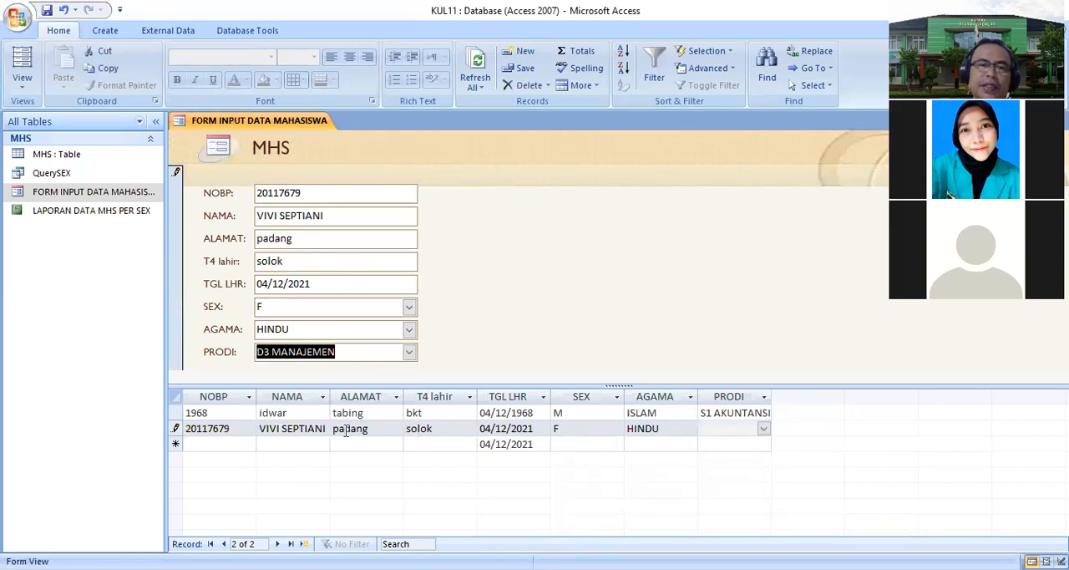
- Start another new record in the form and enter the student's NOBP, name, address and birthplace
{"action": "left_click", "coordinate": [304, 544]}
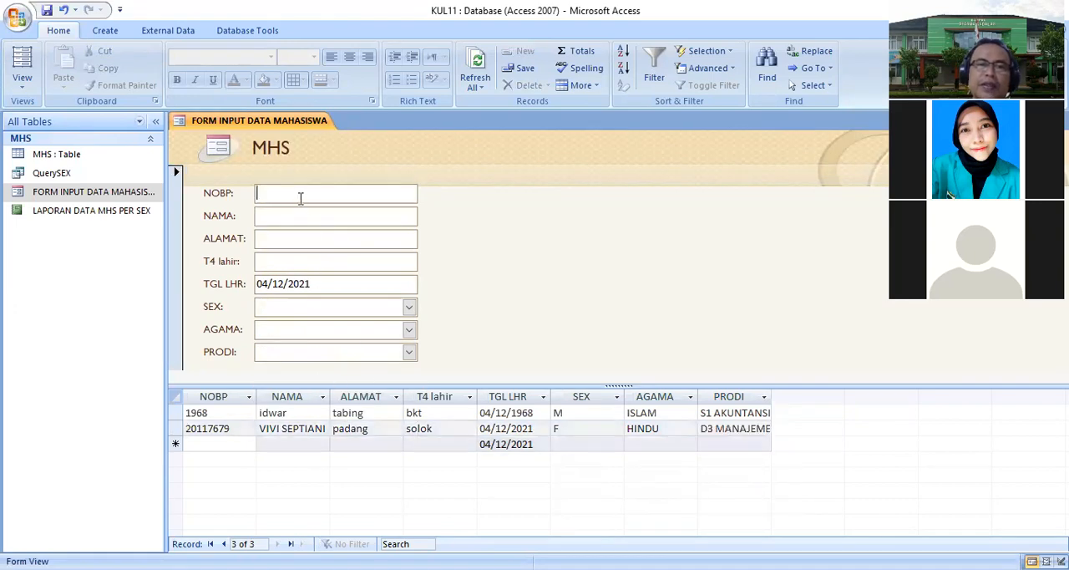
{"action": "type", "text": "542546"}
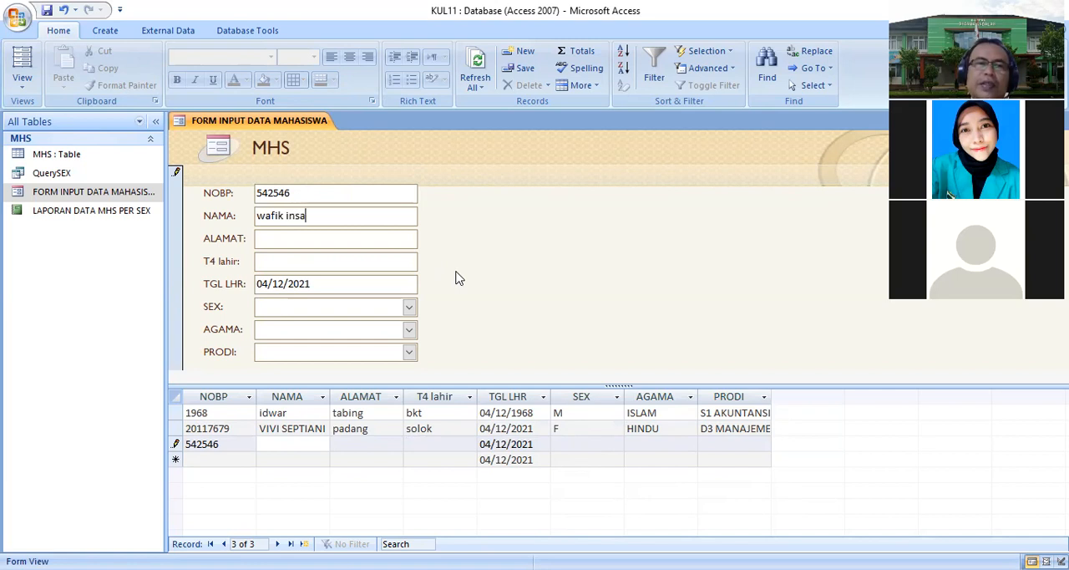
{"action": "left_click", "coordinate": [296, 241]}
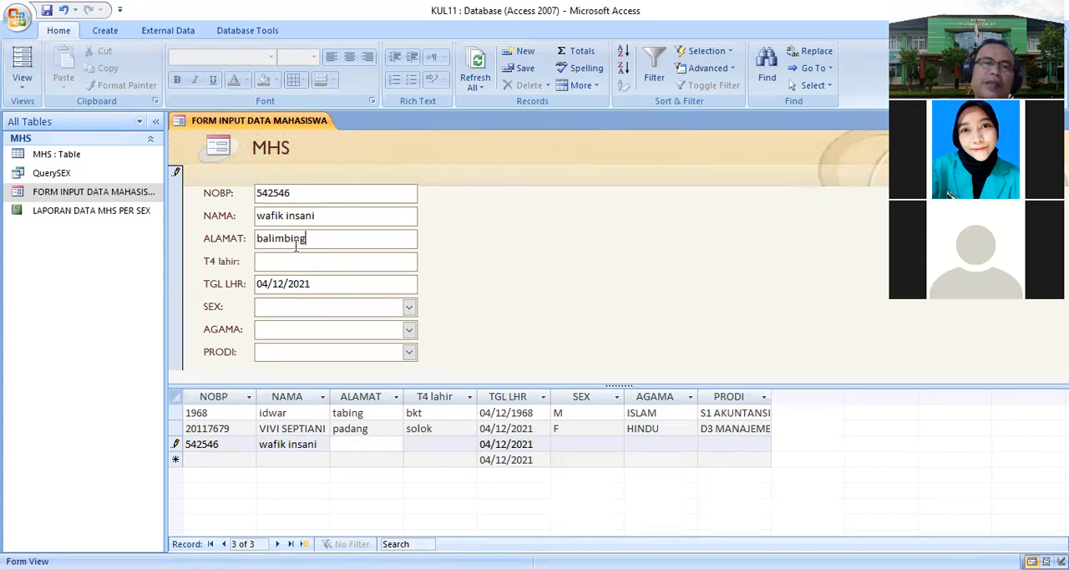
{"action": "left_click", "coordinate": [266, 261]}
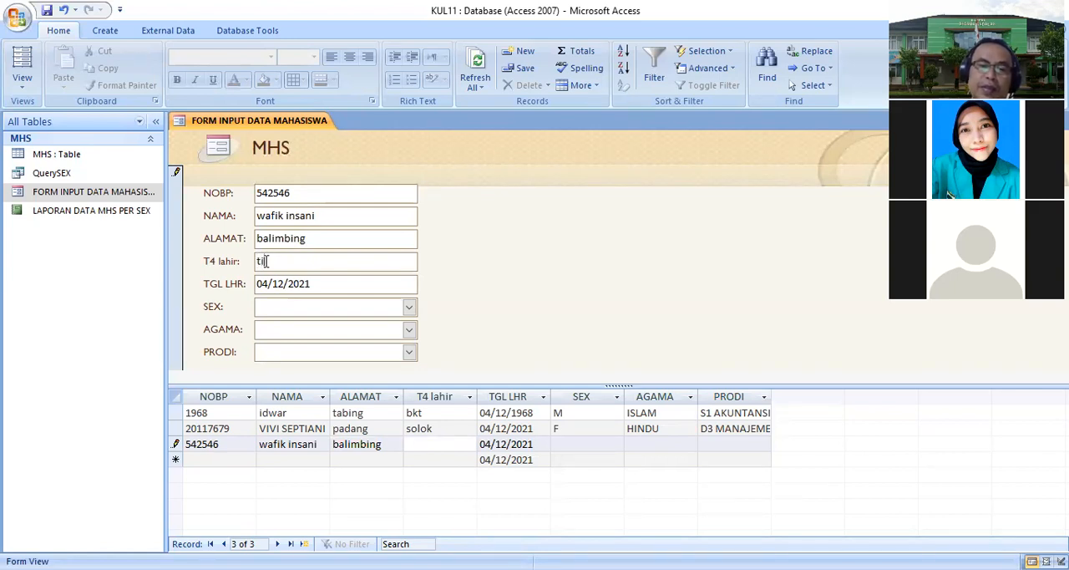
{"action": "type", "text": "tiku"}
- Pick the new record's TGL LHR birth date from the calendar picker in the form
{"action": "left_click", "coordinate": [382, 283]}
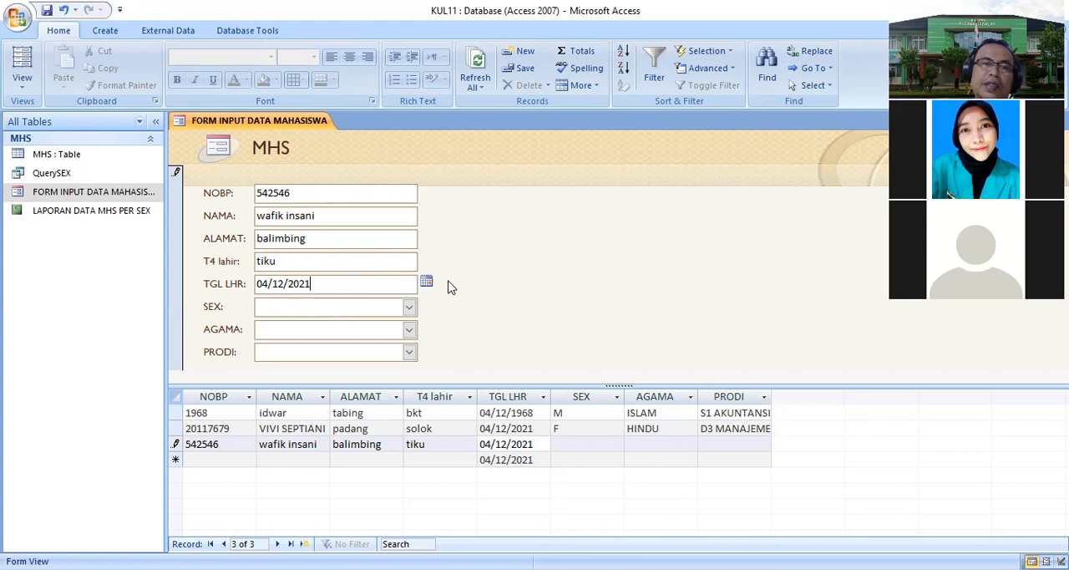
{"action": "left_click", "coordinate": [426, 282]}
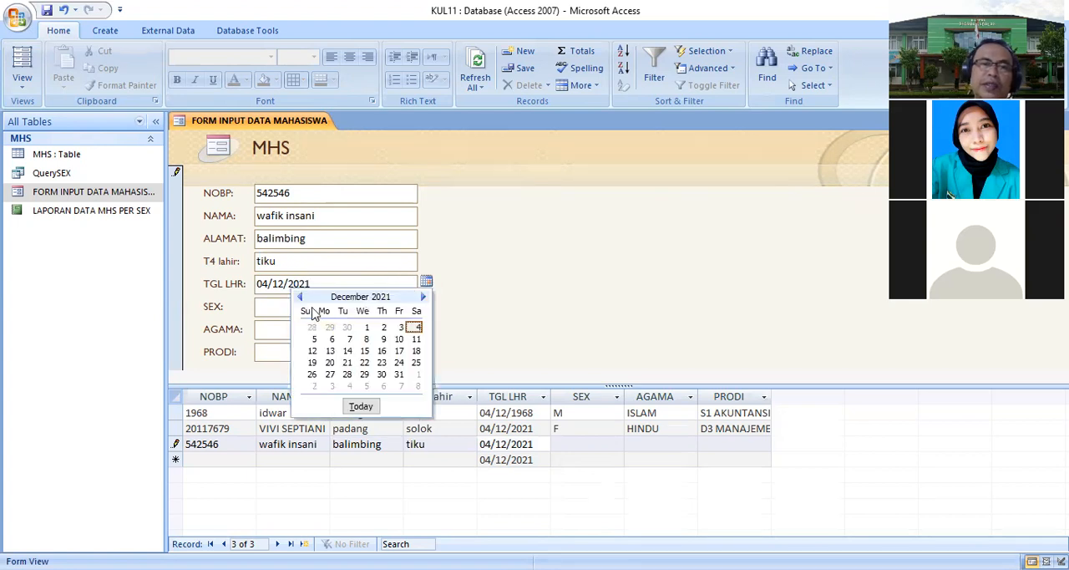
{"action": "left_click", "coordinate": [300, 298]}
{"action": "left_click", "coordinate": [300, 298]}
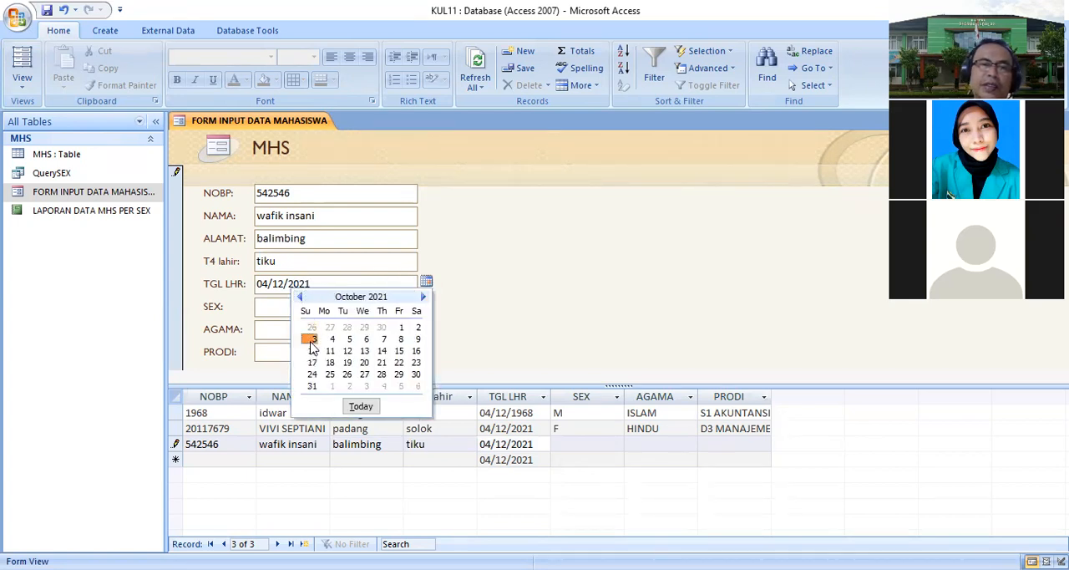
{"action": "left_click", "coordinate": [314, 338]}
- Set the record's SEX to C, AGAMA to KRISTEN and PRODI to D3 AKUNTANSI, then save it
{"action": "left_click", "coordinate": [409, 307]}
{"action": "left_click", "coordinate": [407, 349]}
{"action": "left_click", "coordinate": [409, 329]}
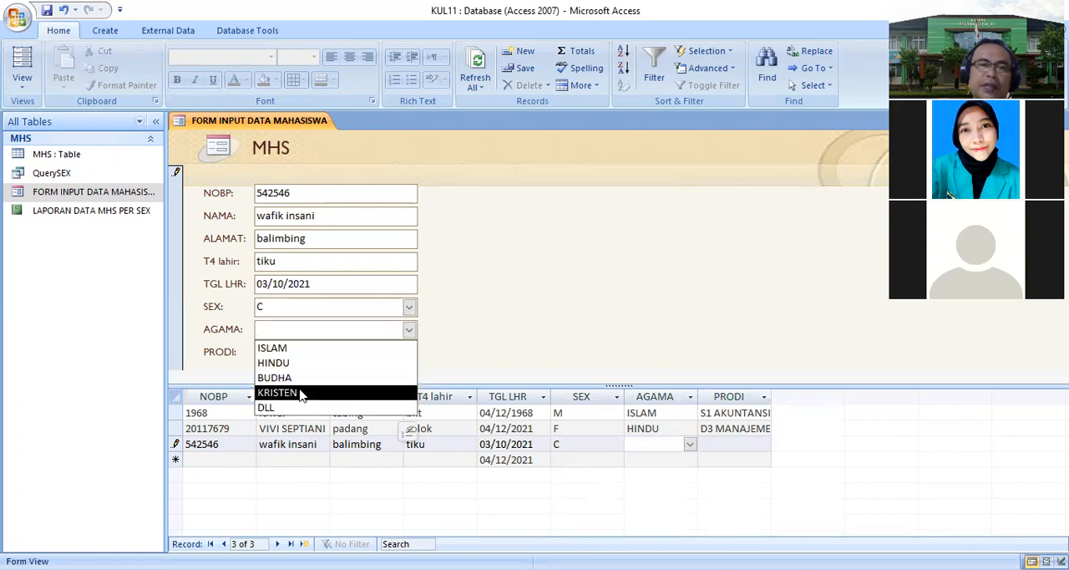
{"action": "left_click", "coordinate": [297, 391]}
{"action": "left_click", "coordinate": [409, 352]}
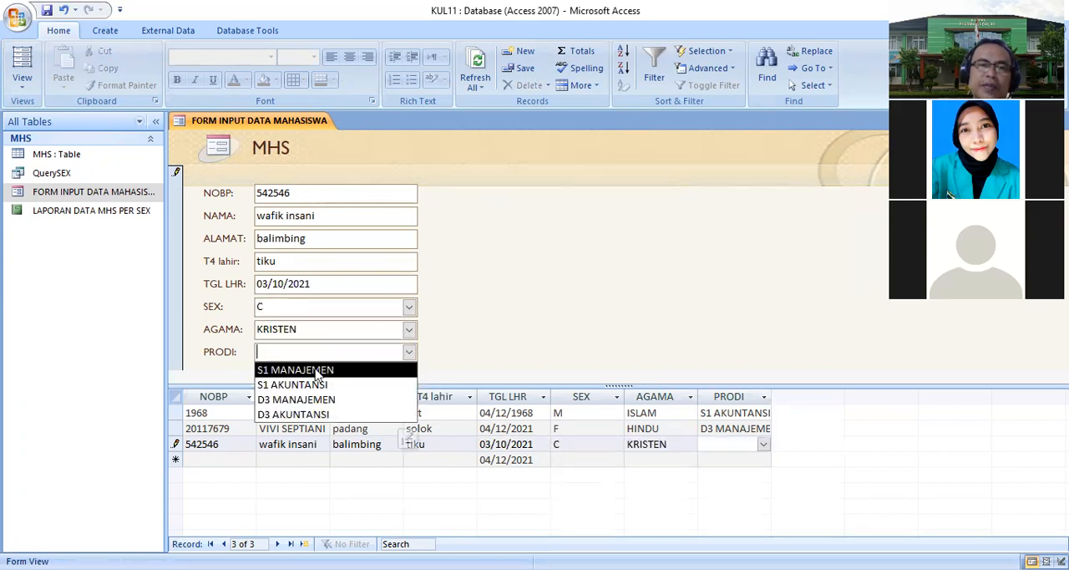
{"action": "left_click", "coordinate": [320, 414]}
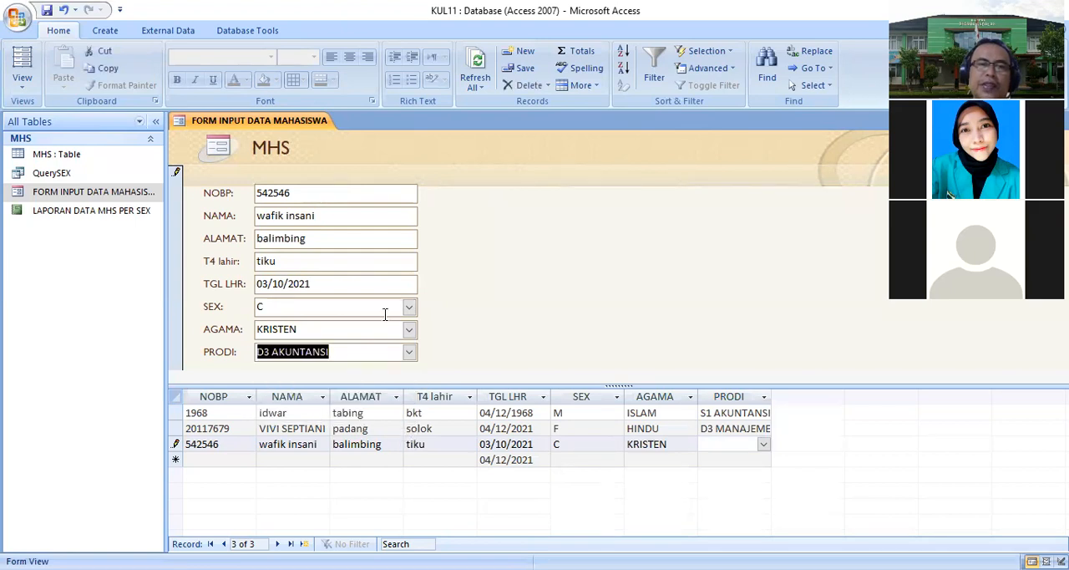
{"action": "key", "text": "Tab"}
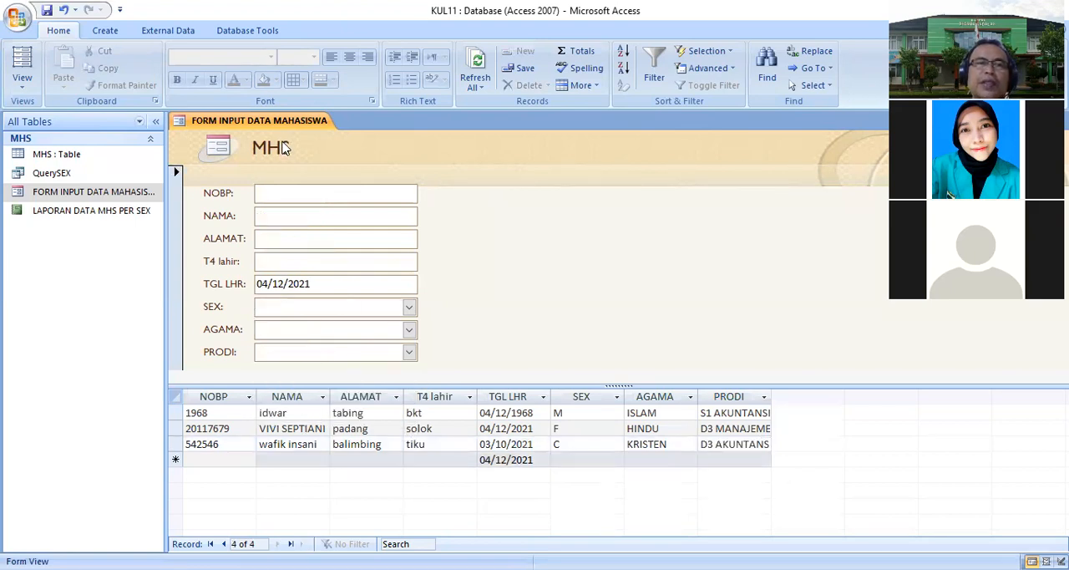
- Close the form and open QuerySEX, the MHS table and the LAPORAN DATA MHS PER SEX report to review the records
{"action": "right_click", "coordinate": [282, 127]}
{"action": "left_click", "coordinate": [248, 153]}
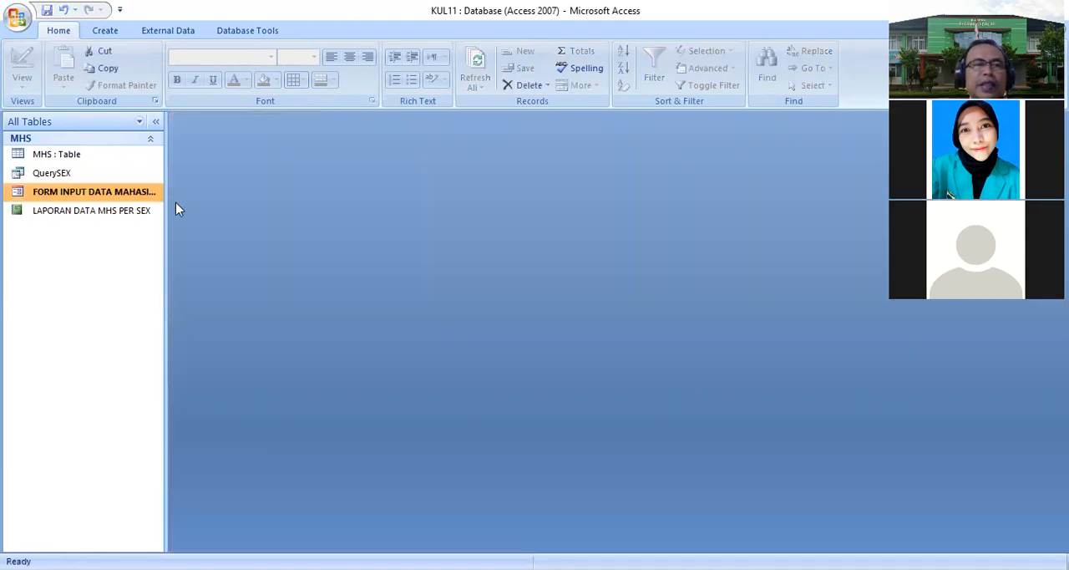
{"action": "double_click", "coordinate": [90, 180]}
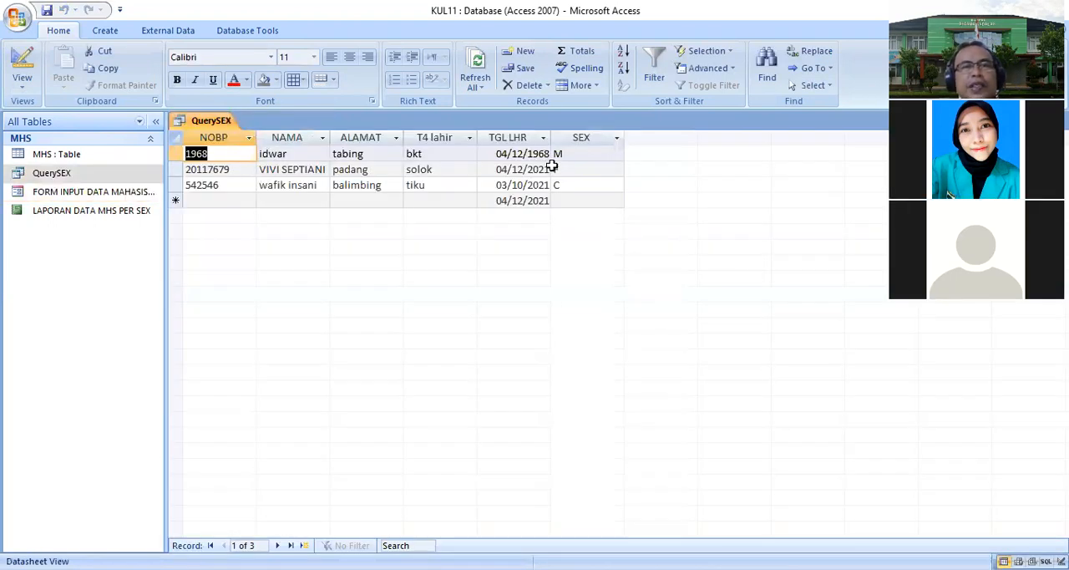
{"action": "double_click", "coordinate": [95, 157]}
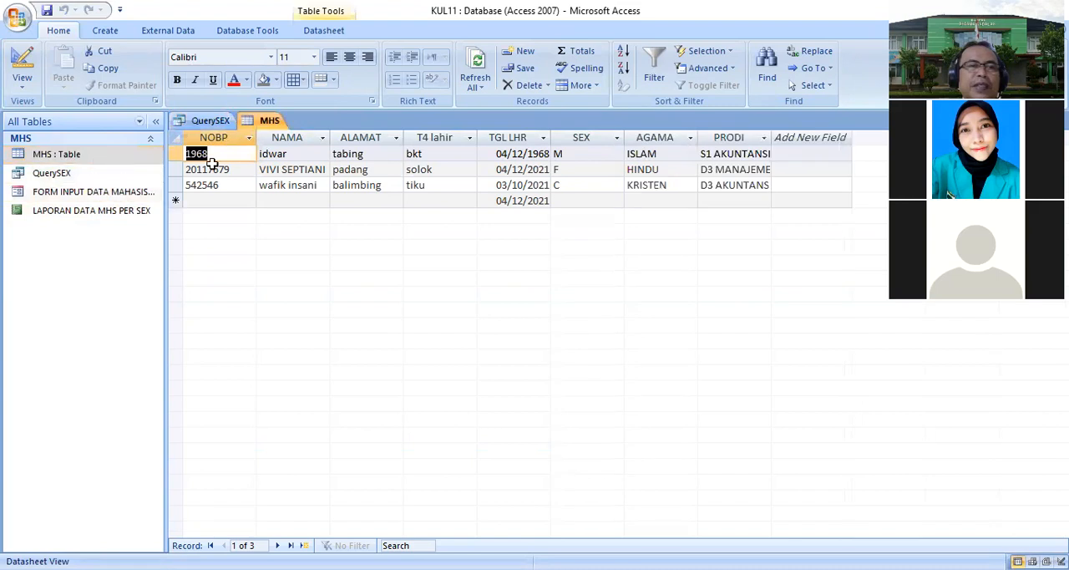
{"action": "double_click", "coordinate": [139, 215]}
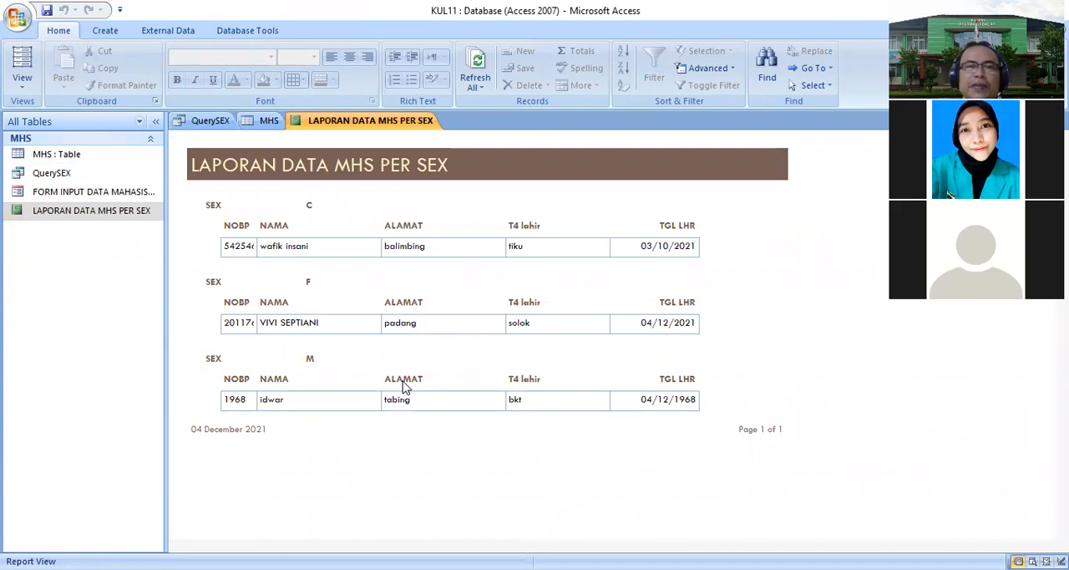
- Switch the report to layout view and colour the SEX group labels red
{"action": "right_click", "coordinate": [393, 132]}
{"action": "left_click", "coordinate": [344, 208]}
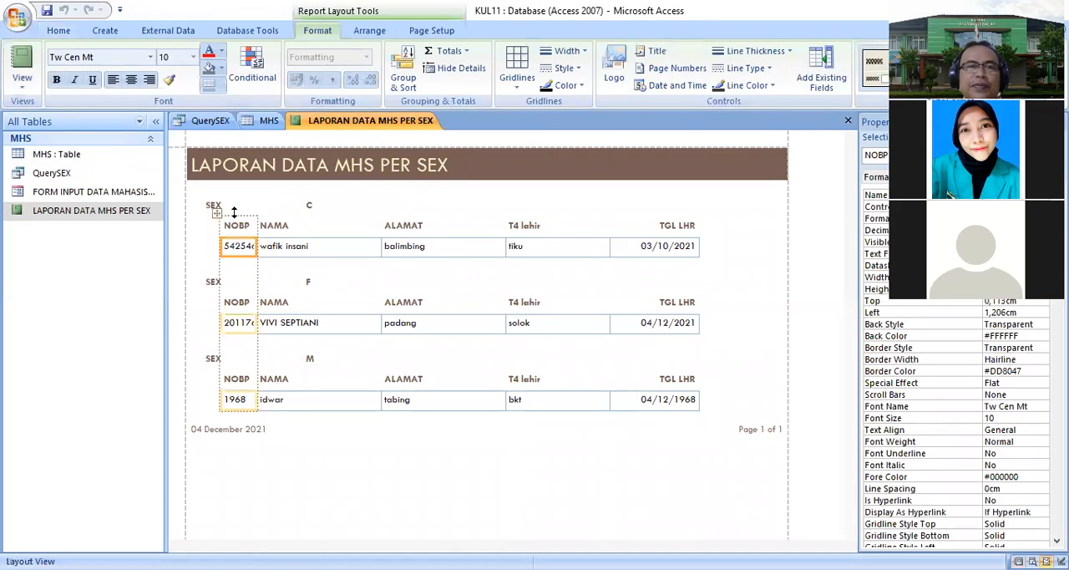
{"action": "left_click", "coordinate": [231, 210]}
{"action": "left_click", "coordinate": [209, 52]}
- Give the SEX value fields a yellow background and red text
{"action": "left_click", "coordinate": [354, 203]}
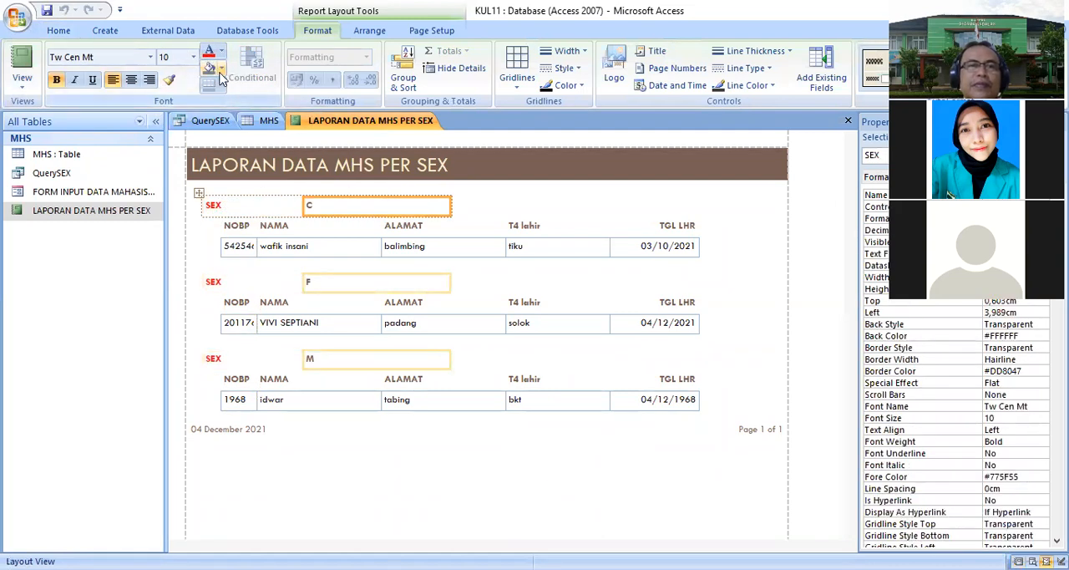
{"action": "left_click", "coordinate": [221, 69]}
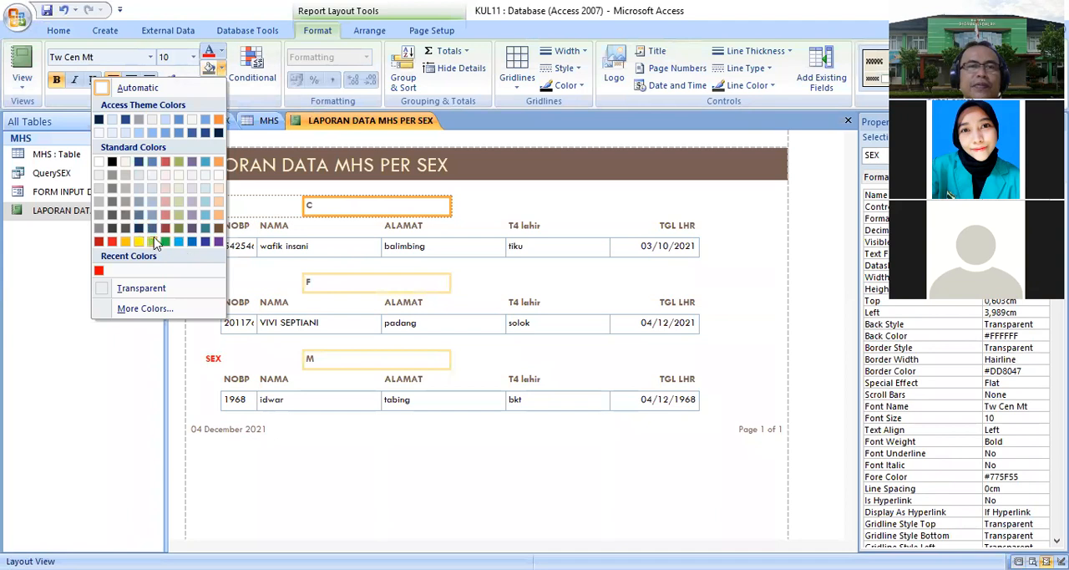
{"action": "left_click", "coordinate": [209, 53]}
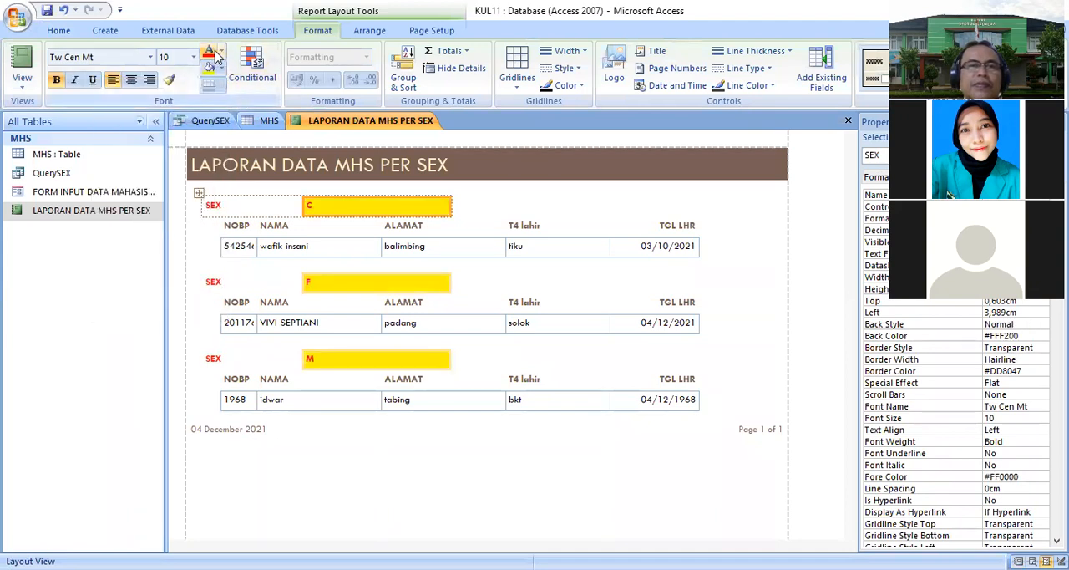
- Close the LAPORAN DATA MHS PER SEX report
{"action": "right_click", "coordinate": [48, 11]}
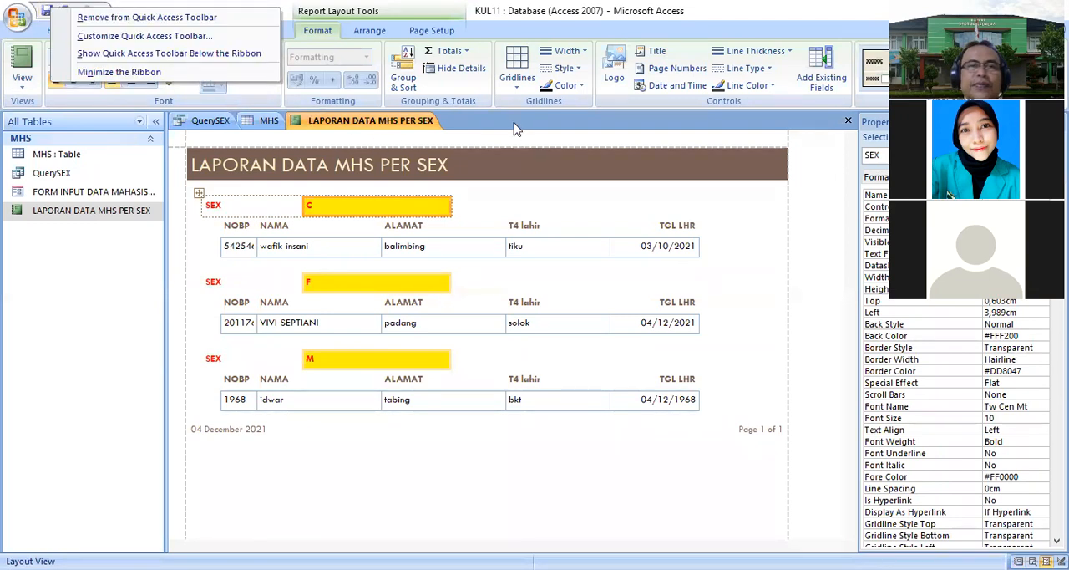
{"action": "right_click", "coordinate": [303, 122]}
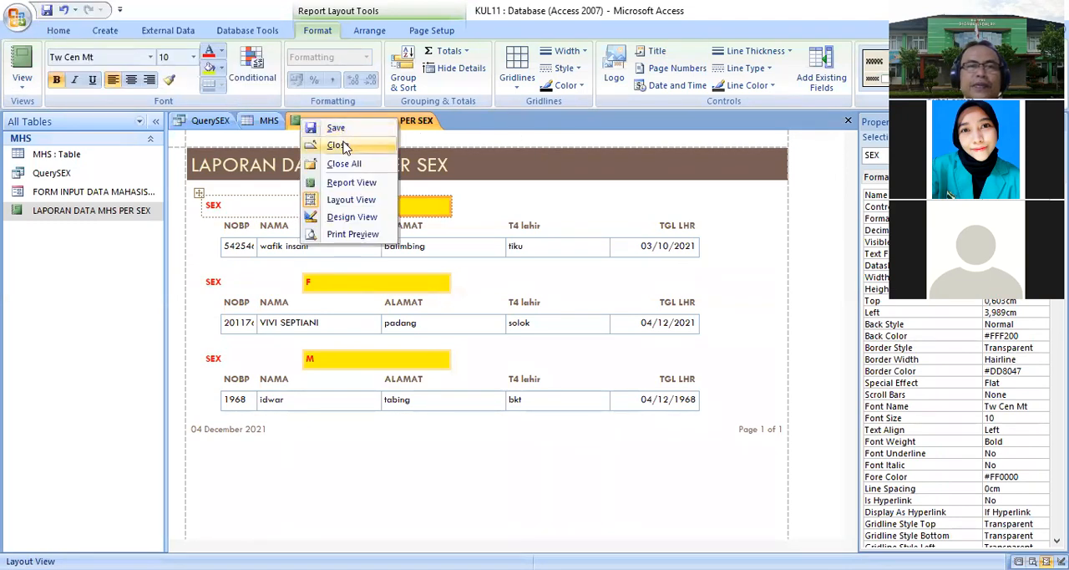
{"action": "left_click", "coordinate": [338, 146]}
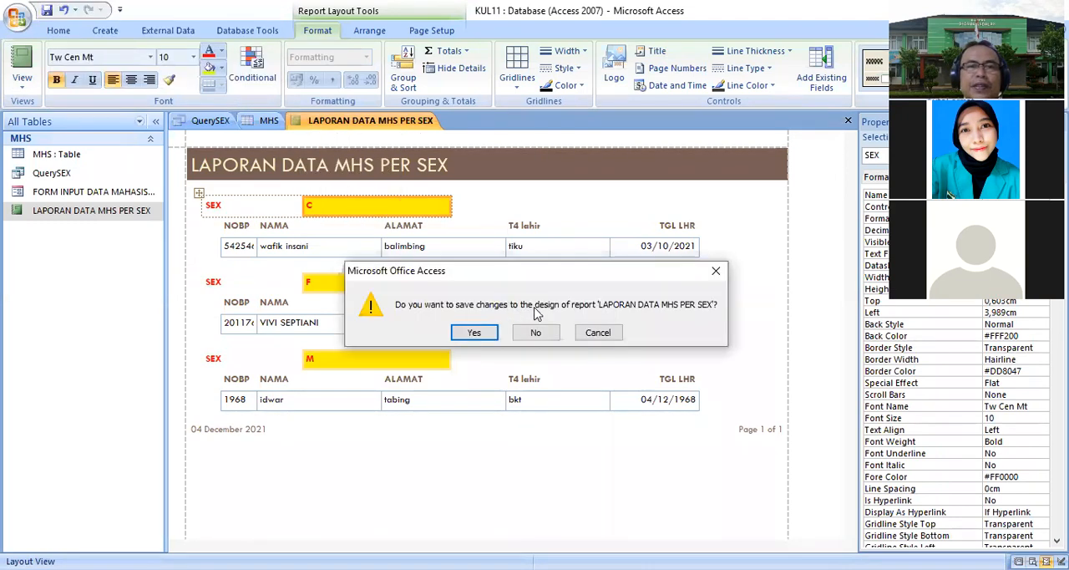
{"action": "left_click", "coordinate": [598, 332]}
{"action": "right_click", "coordinate": [293, 123]}
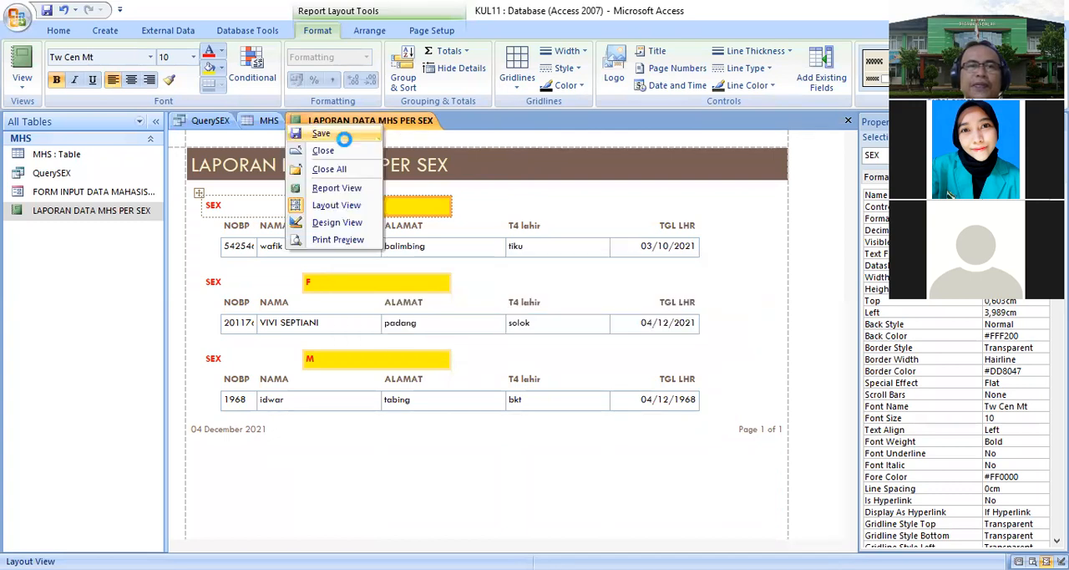
{"action": "left_click", "coordinate": [327, 149]}
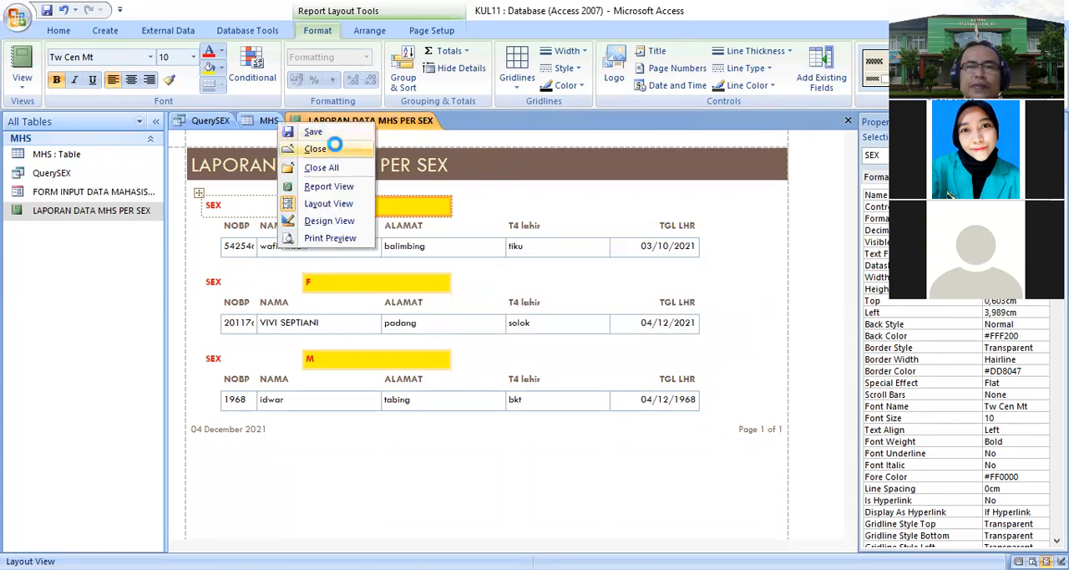
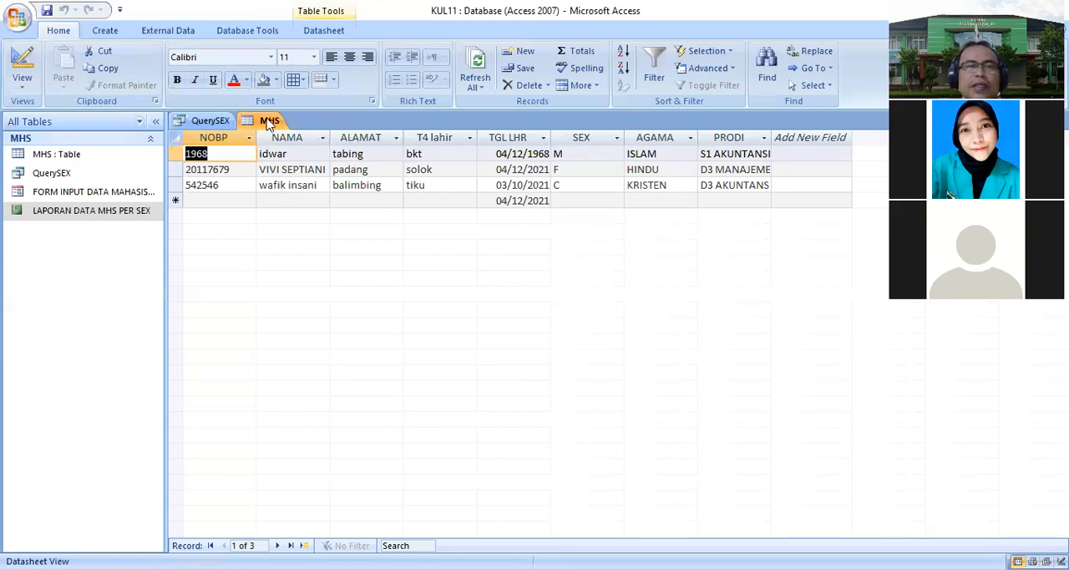
- Close all open objects in the database
{"action": "right_click", "coordinate": [269, 118]}
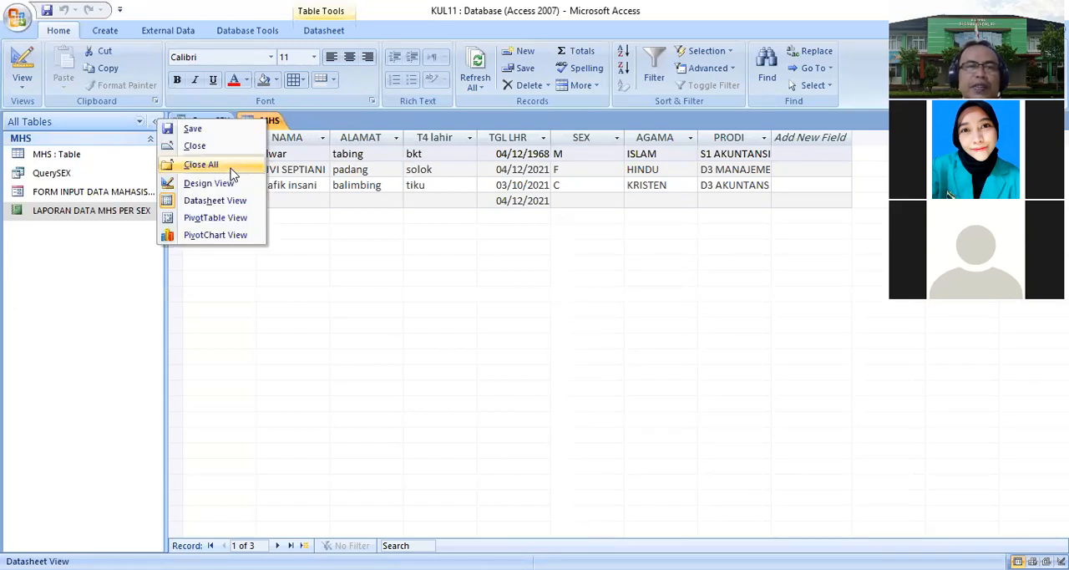
{"action": "left_click", "coordinate": [219, 164]}
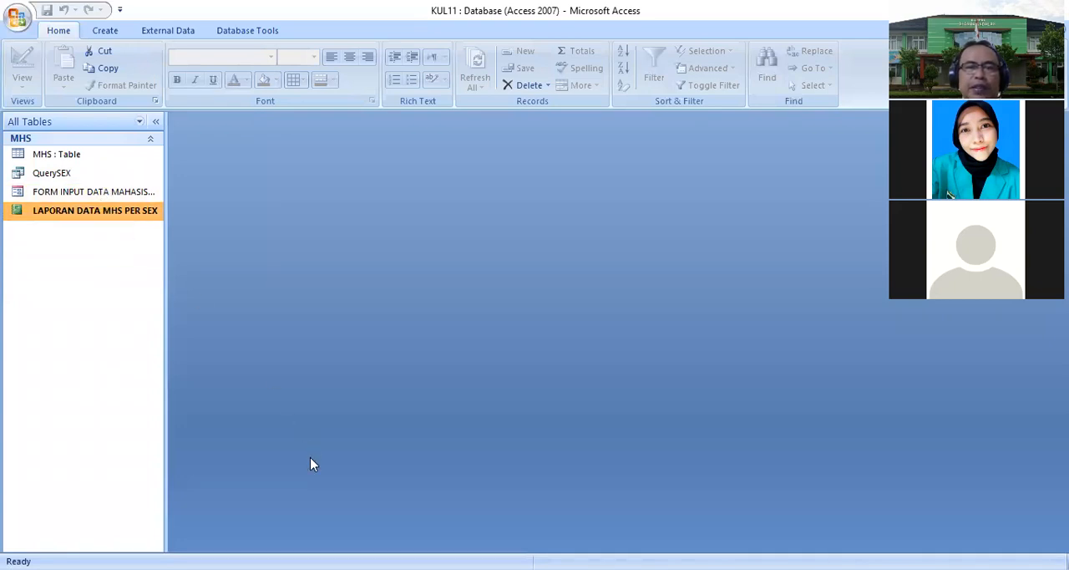
{"action": "left_click", "coordinate": [249, 480]}
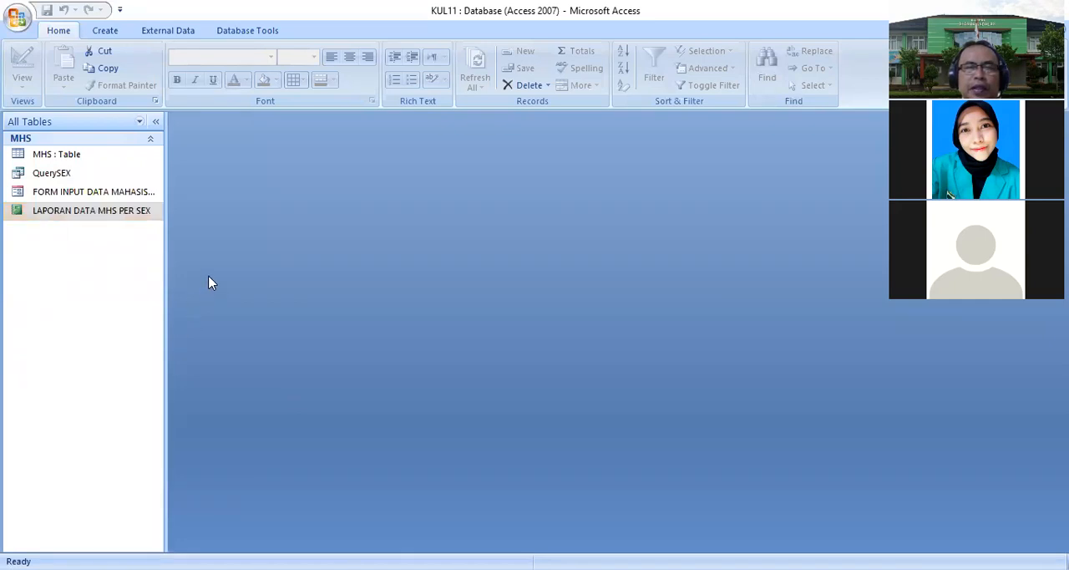
- Start a new query in design view and add the MHS table to it
{"action": "left_click", "coordinate": [105, 32]}
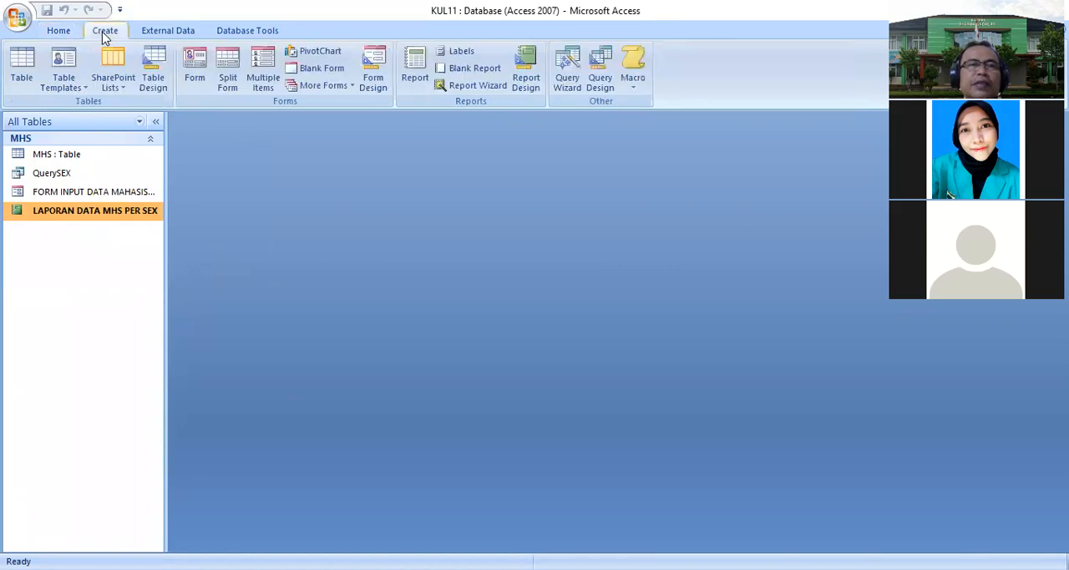
{"action": "left_click", "coordinate": [595, 80]}
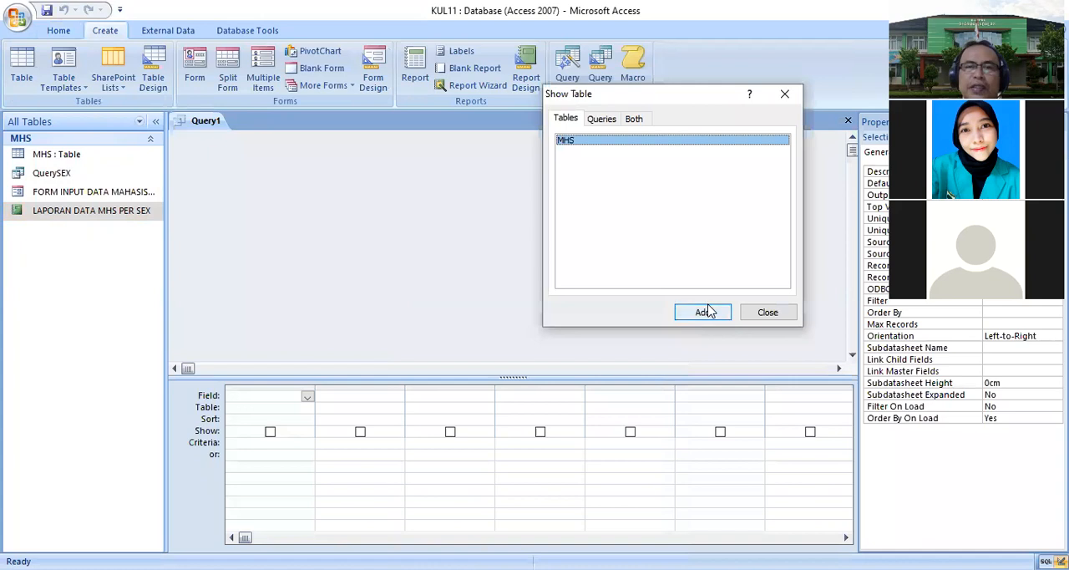
{"action": "left_click", "coordinate": [709, 310]}
{"action": "left_click", "coordinate": [760, 314]}
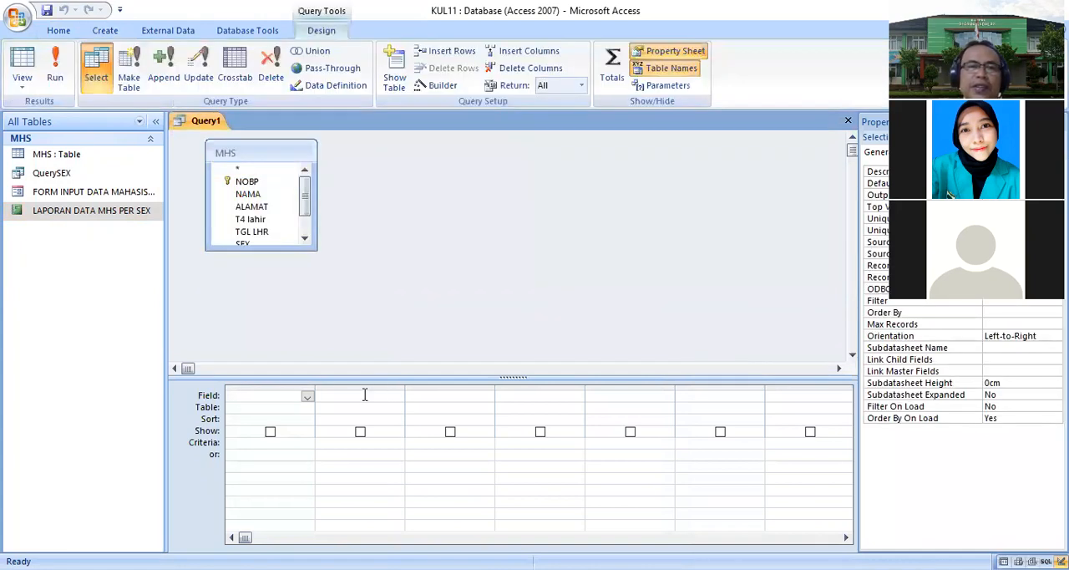
- Add the NOBP, NAMA, ALAMAT, T4 lahir, TGL LHR and AGAMA fields to the query grid
{"action": "double_click", "coordinate": [262, 183]}
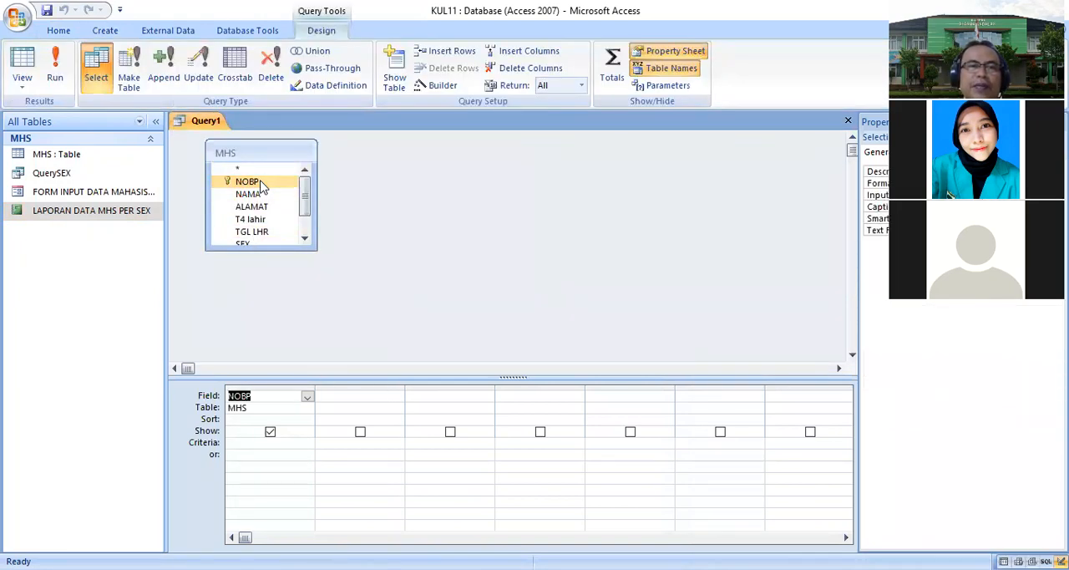
{"action": "double_click", "coordinate": [261, 194]}
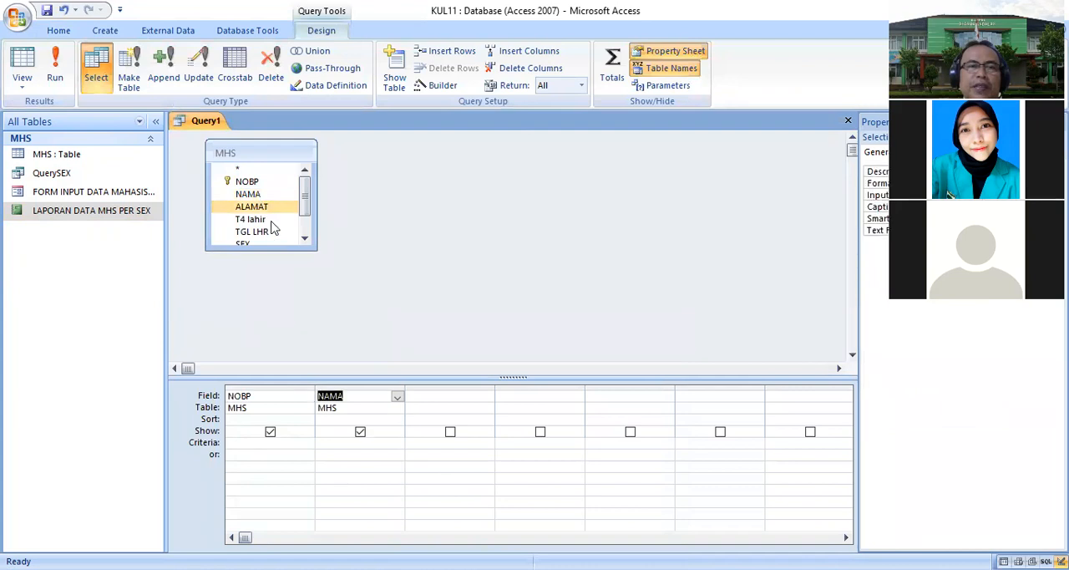
{"action": "double_click", "coordinate": [270, 249]}
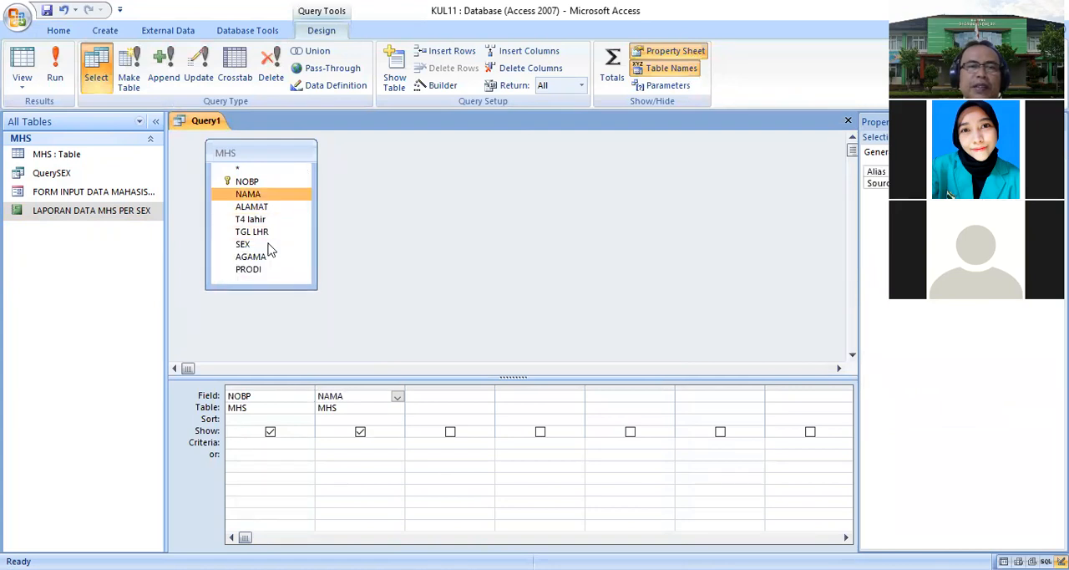
{"action": "double_click", "coordinate": [253, 207]}
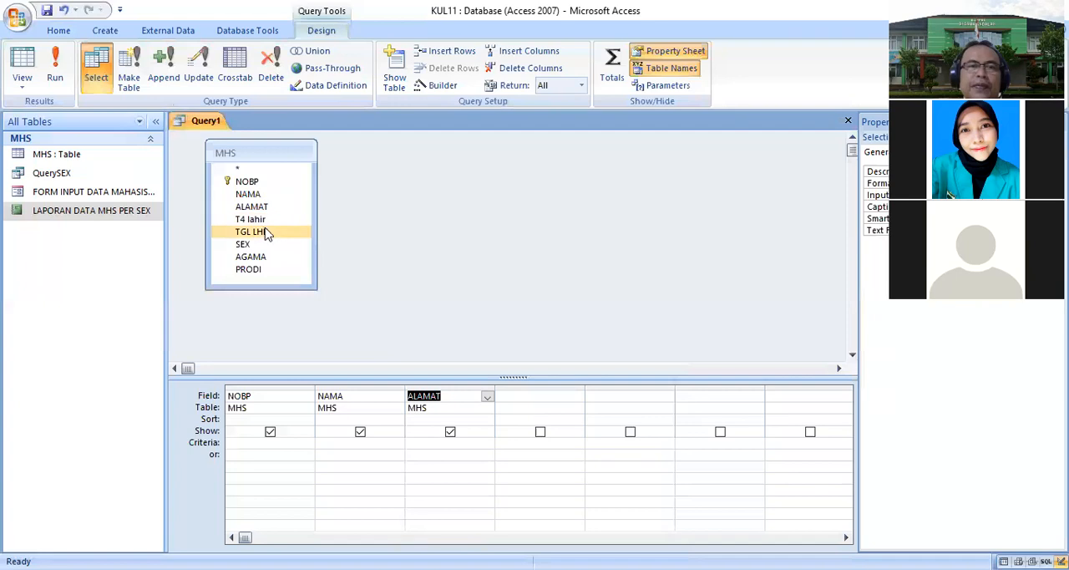
{"action": "double_click", "coordinate": [266, 219]}
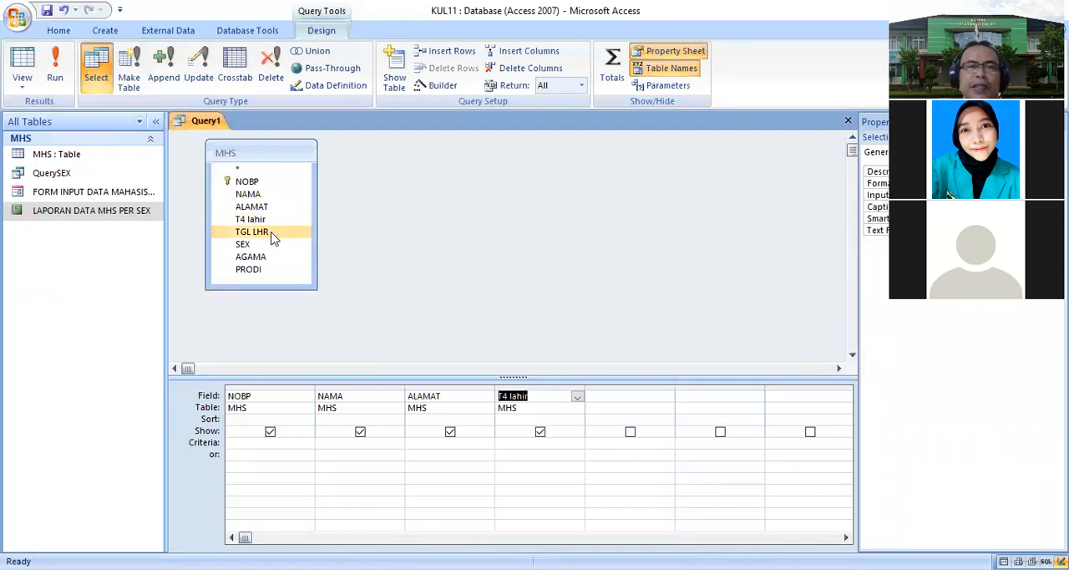
{"action": "double_click", "coordinate": [272, 234]}
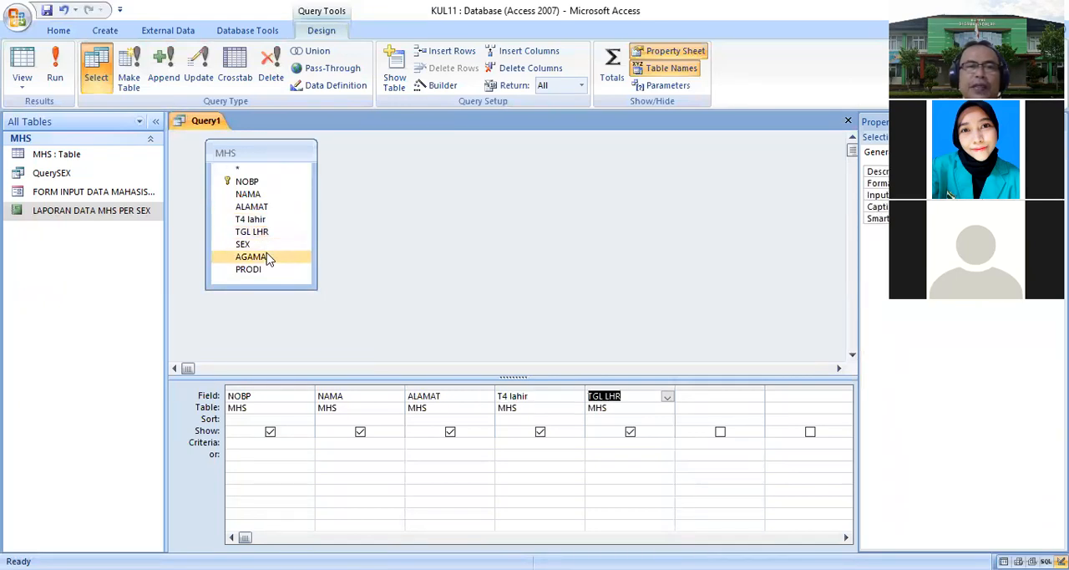
{"action": "double_click", "coordinate": [266, 258]}
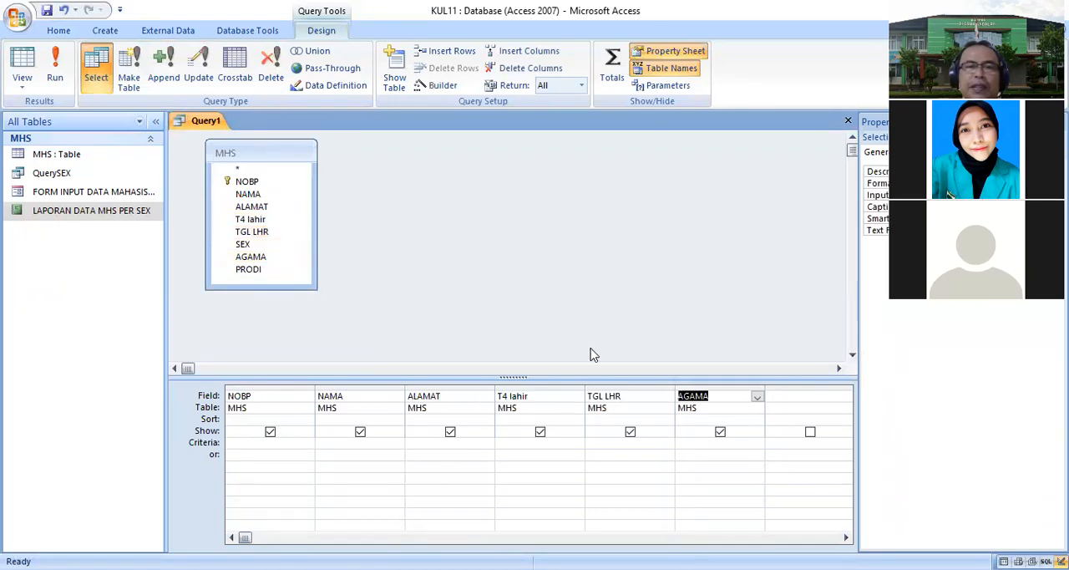
- Save the query as QueryAGAMA
{"action": "left_click", "coordinate": [47, 10]}
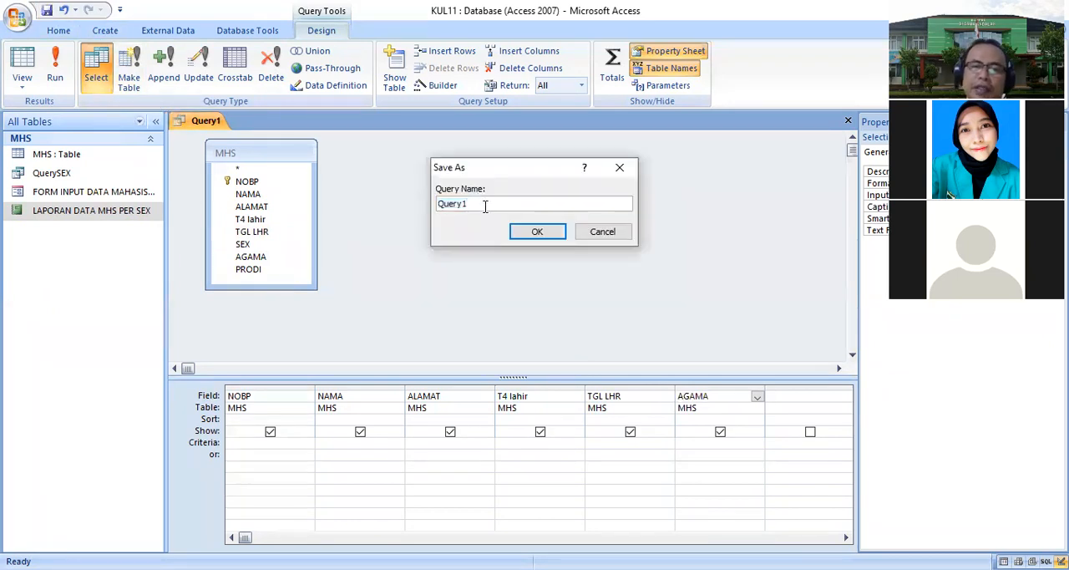
{"action": "key", "text": "BackSpace"}
{"action": "type", "text": "AGAN"}
{"action": "type", "text": "MA"}
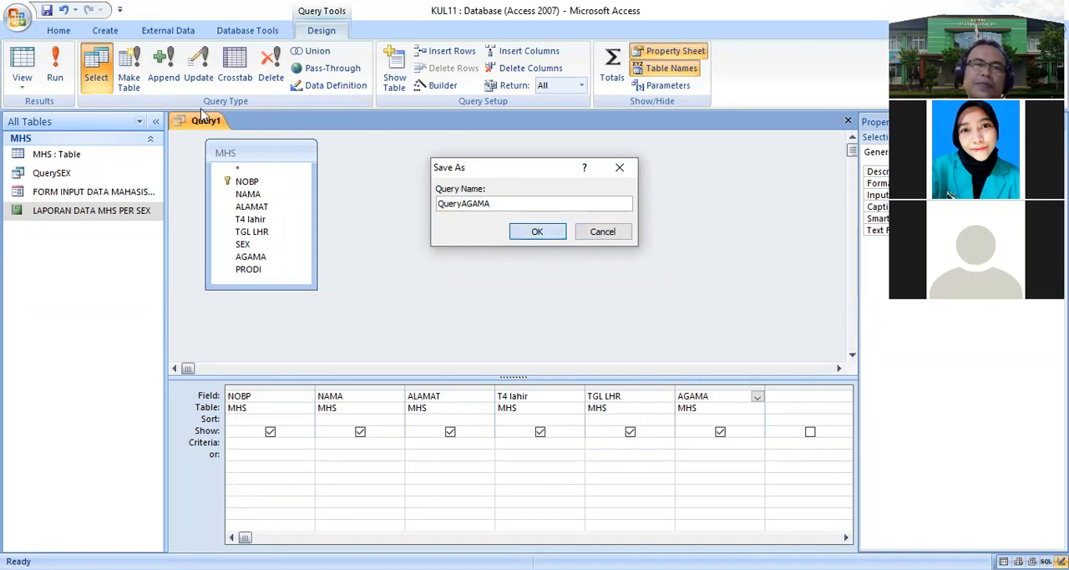
{"action": "left_click", "coordinate": [544, 233]}
- Launch the Report Wizard on QueryAGAMA and include all of its fields
{"action": "right_click", "coordinate": [243, 123]}
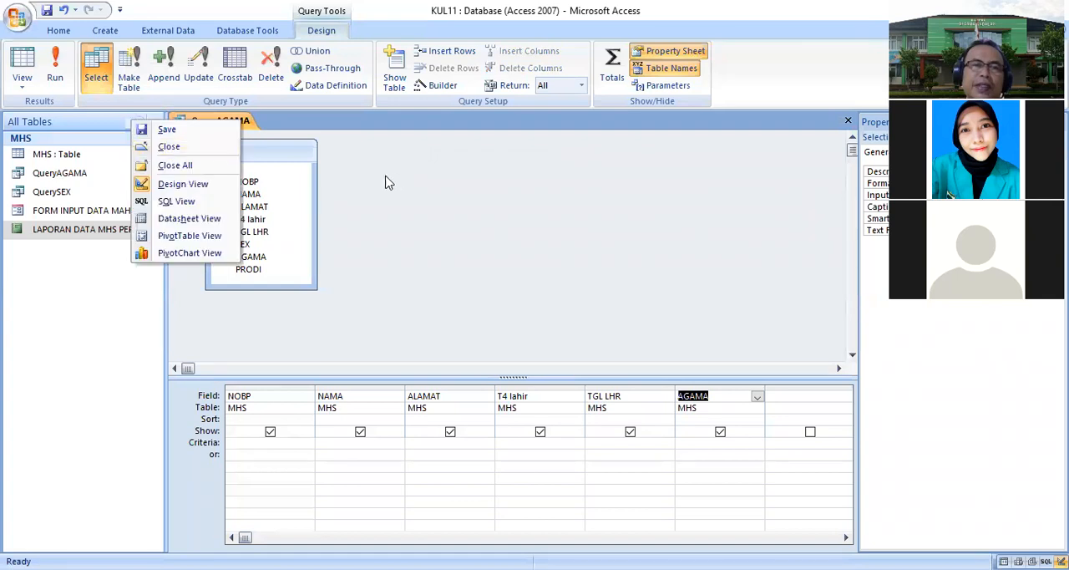
{"action": "left_click", "coordinate": [119, 33]}
{"action": "left_click", "coordinate": [121, 34]}
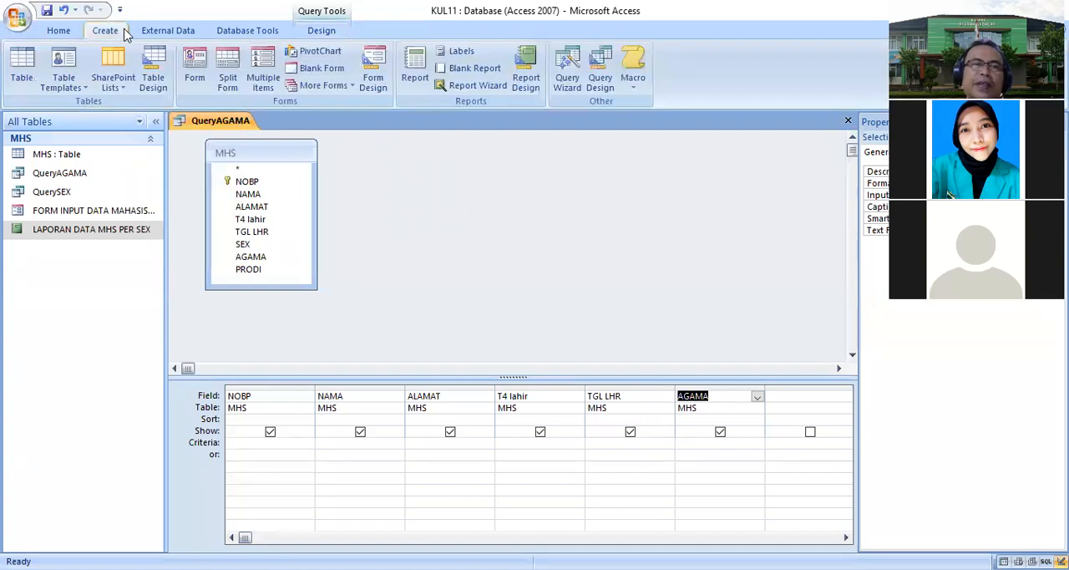
{"action": "left_click", "coordinate": [476, 86]}
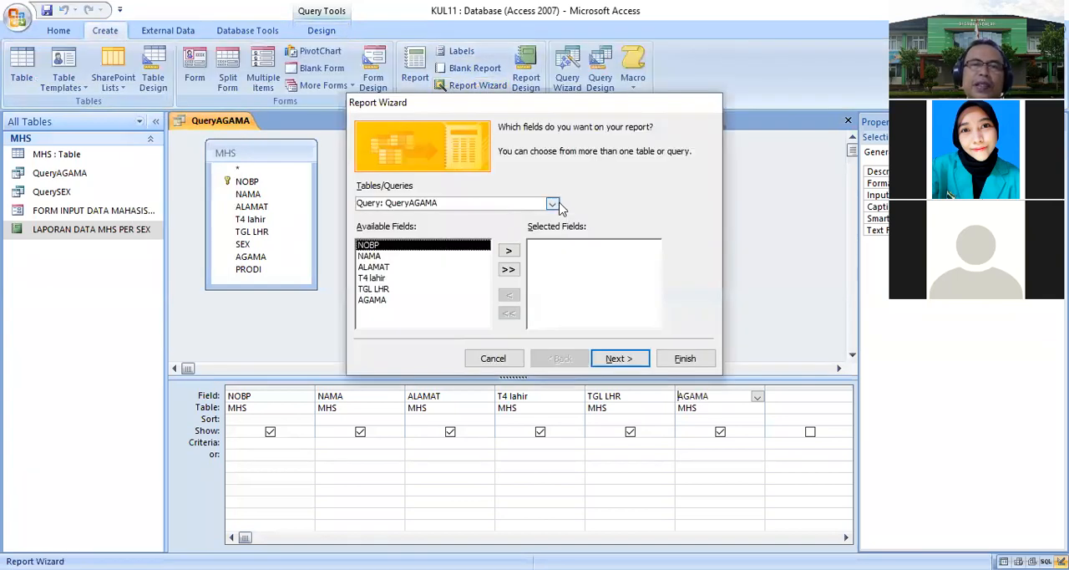
{"action": "left_click", "coordinate": [509, 271]}
{"action": "left_click", "coordinate": [614, 358]}
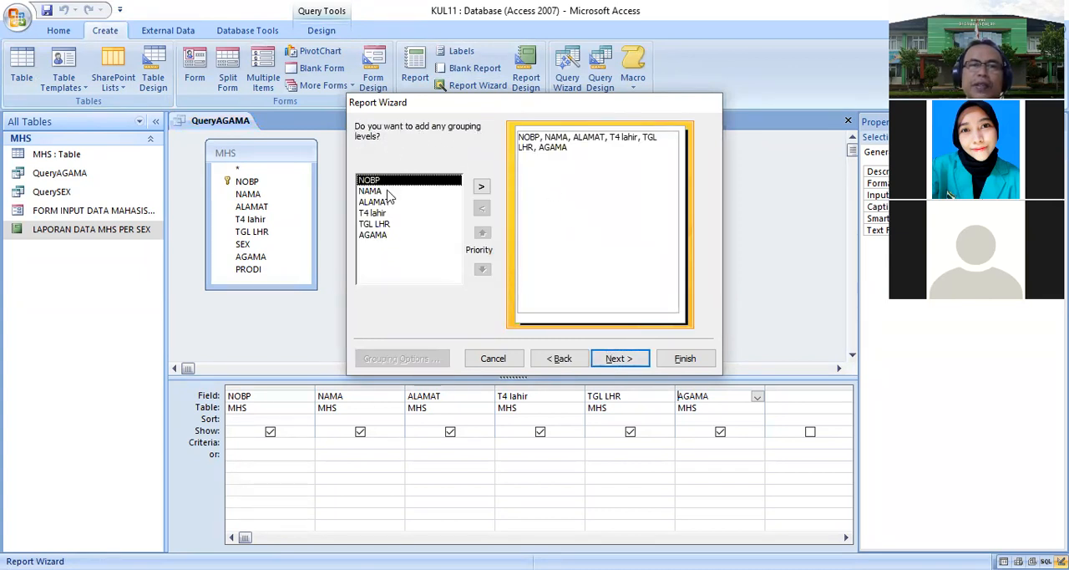
- Add AGAMA as the grouping level and continue past the sorting page
{"action": "left_click", "coordinate": [382, 235]}
{"action": "left_click", "coordinate": [482, 187]}
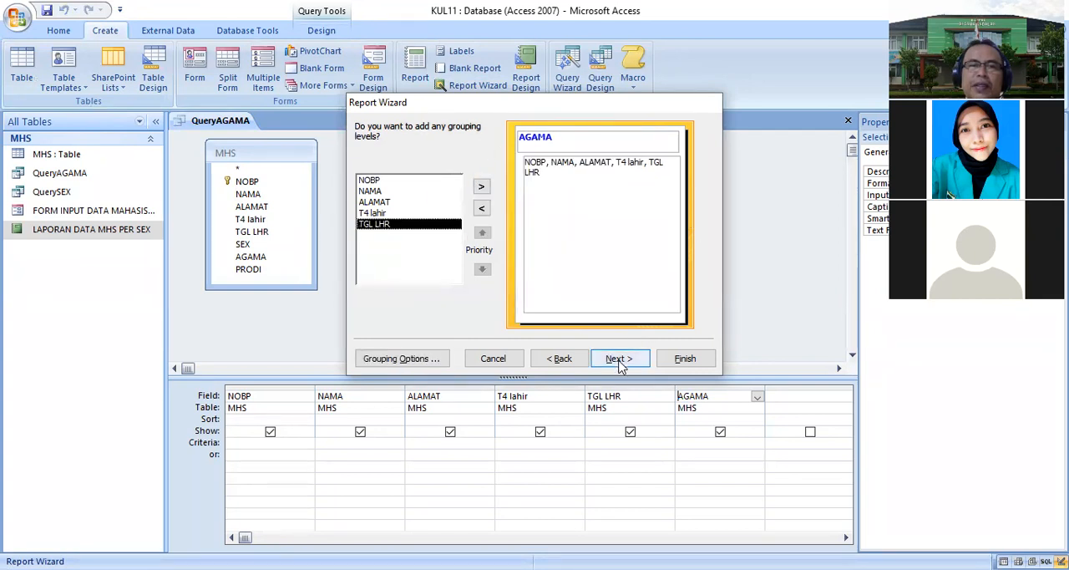
{"action": "left_click", "coordinate": [619, 360]}
{"action": "left_click", "coordinate": [619, 361]}
- Choose the Outline layout and the Flow style for the report
{"action": "left_click", "coordinate": [554, 199]}
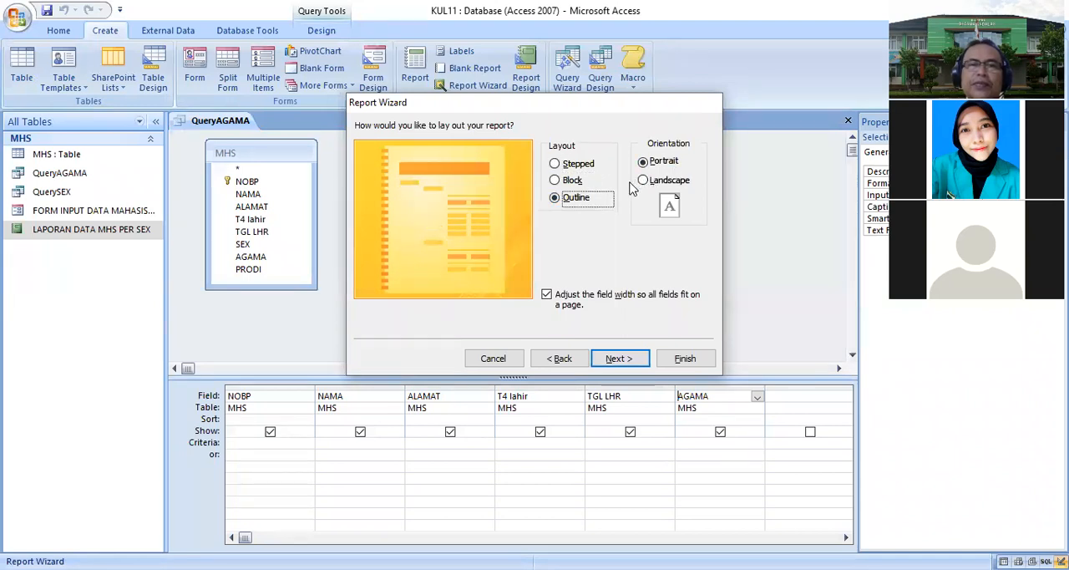
{"action": "left_click", "coordinate": [626, 360]}
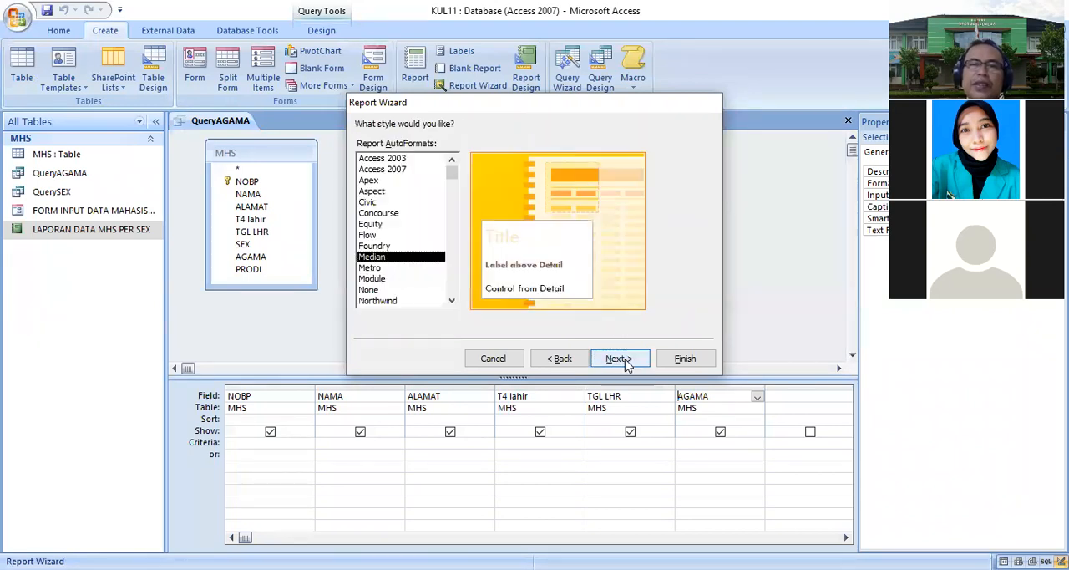
{"action": "key", "text": "Up"}
{"action": "key", "text": "Up"}
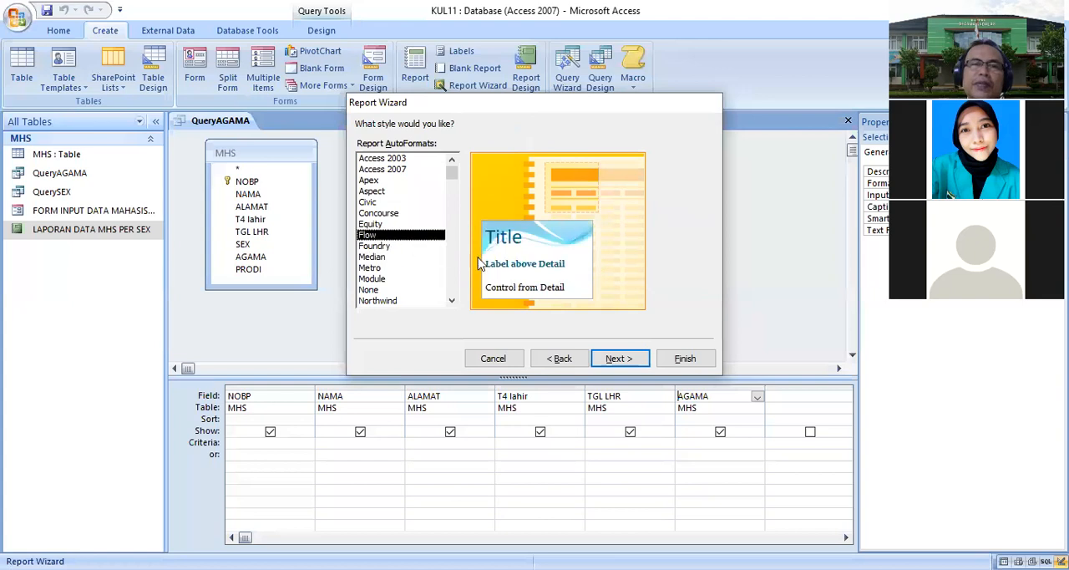
{"action": "left_click", "coordinate": [619, 359]}
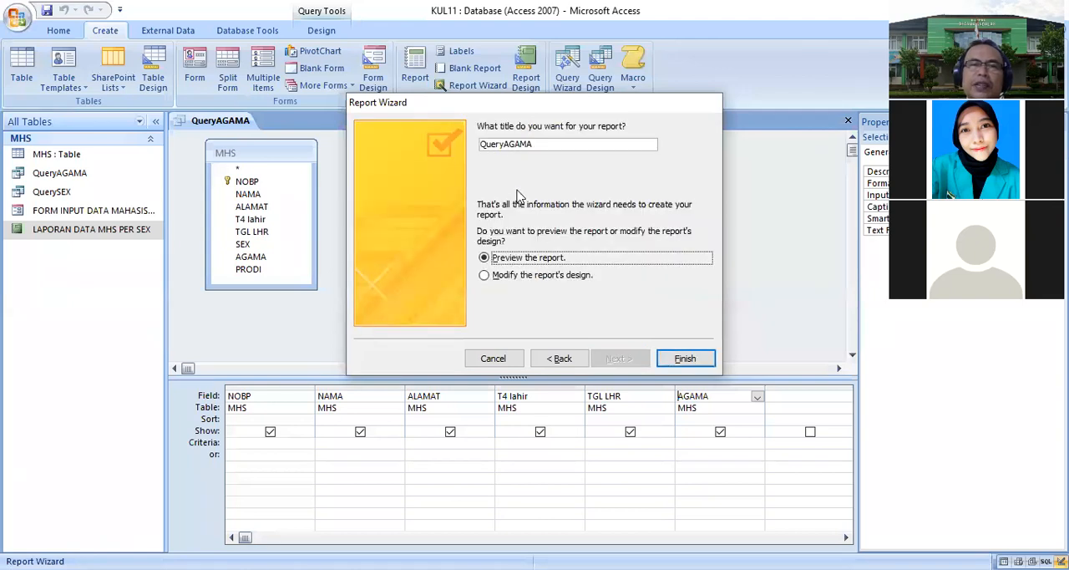
- Title the report REKAP data mhs Per AGAMA and finish the wizard
{"action": "double_click", "coordinate": [550, 147]}
{"action": "type", "text": "REKAP data mhs Per"}
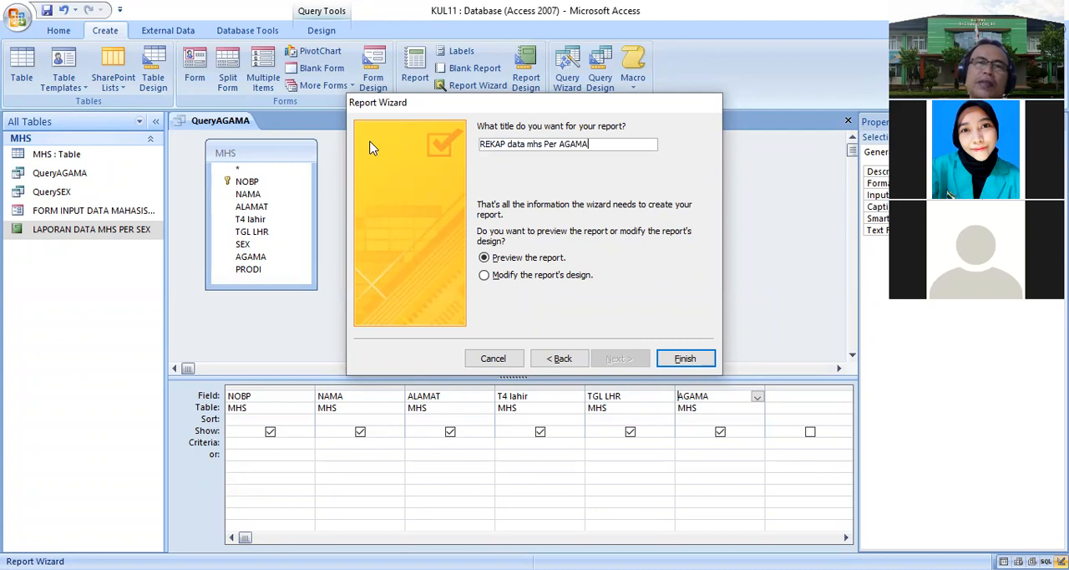
{"action": "left_click", "coordinate": [677, 358]}
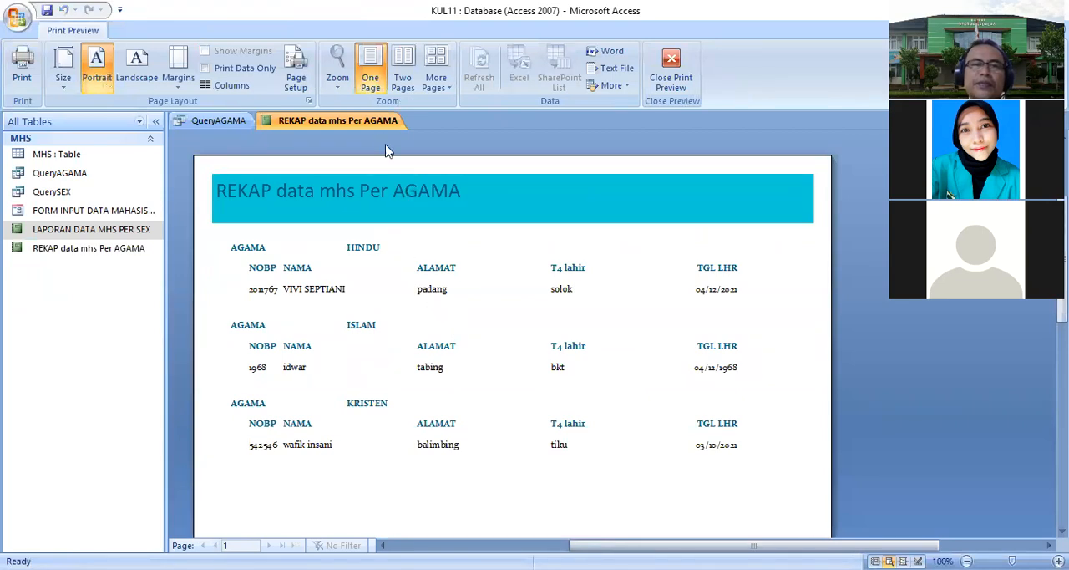
- Open the report in design view and colour the AGAMA group label text red
{"action": "right_click", "coordinate": [376, 125]}
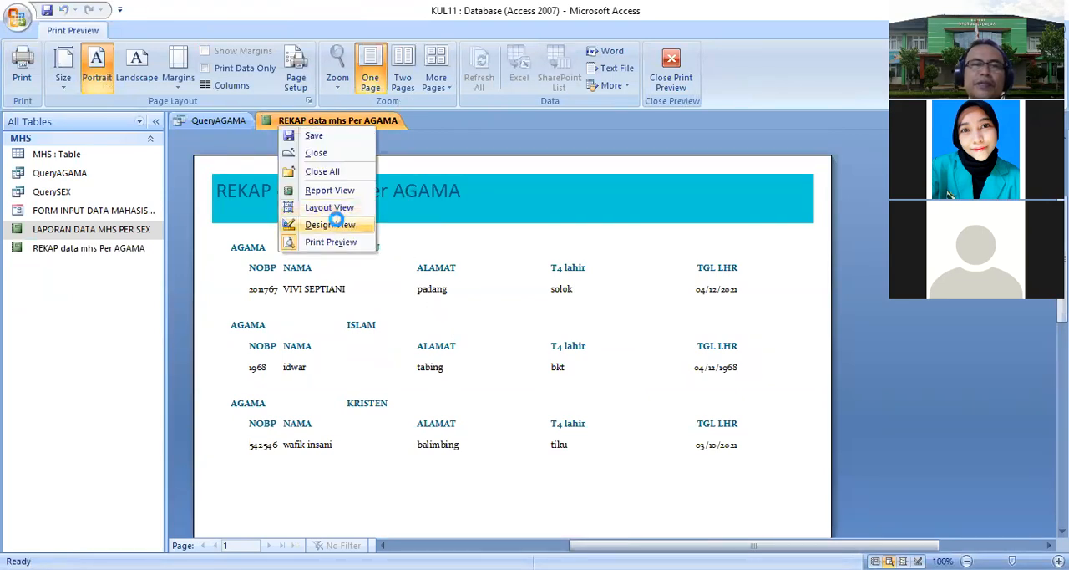
{"action": "left_click", "coordinate": [330, 224]}
{"action": "left_click", "coordinate": [418, 288]}
{"action": "left_click", "coordinate": [608, 286]}
{"action": "left_click_drag", "start_coordinate": [632, 284], "coordinate": [612, 284]}
{"action": "left_click", "coordinate": [685, 282]}
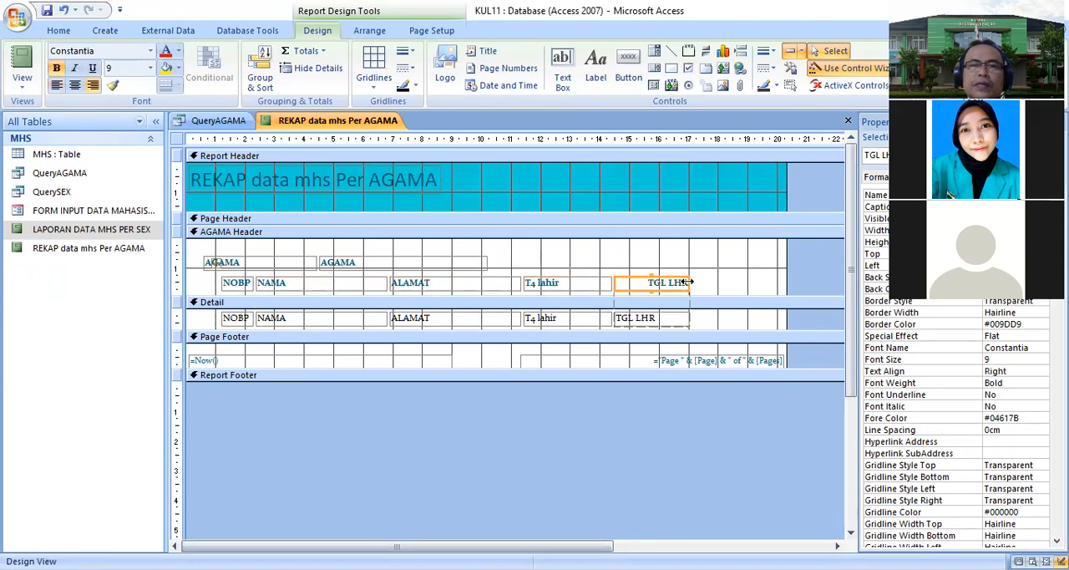
{"action": "left_click", "coordinate": [301, 266]}
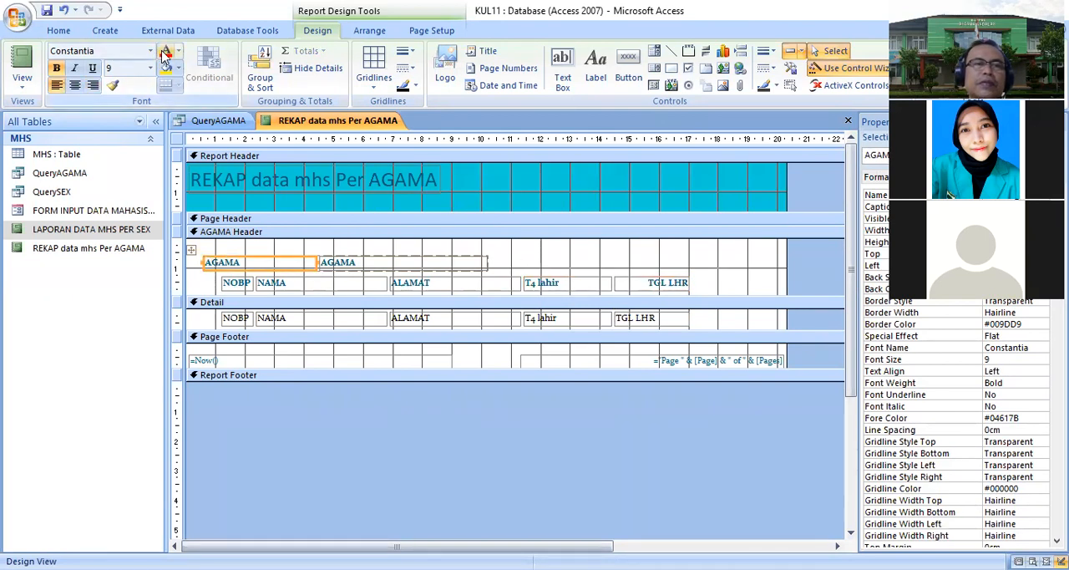
{"action": "left_click", "coordinate": [165, 55]}
- Give the AGAMA value field a yellow background and red text, then view the report
{"action": "left_click", "coordinate": [353, 262], "text": "shift"}
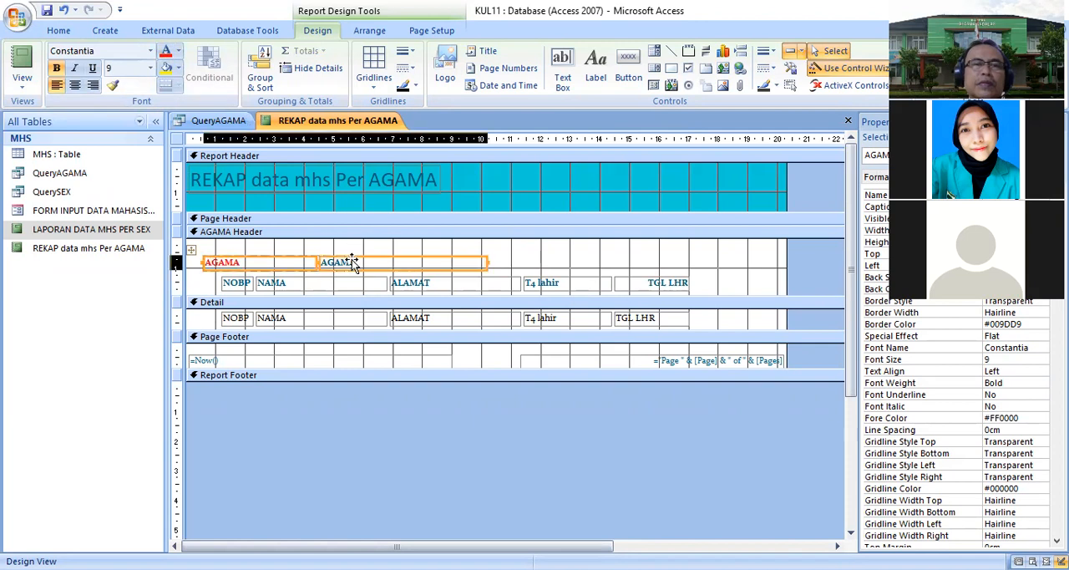
{"action": "left_click", "coordinate": [166, 68]}
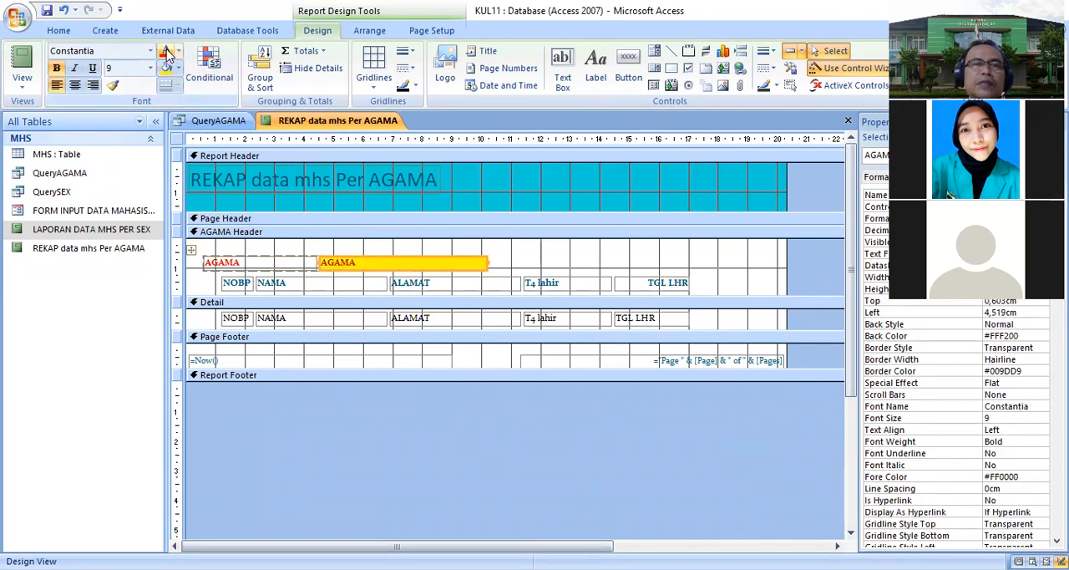
{"action": "right_click", "coordinate": [321, 123]}
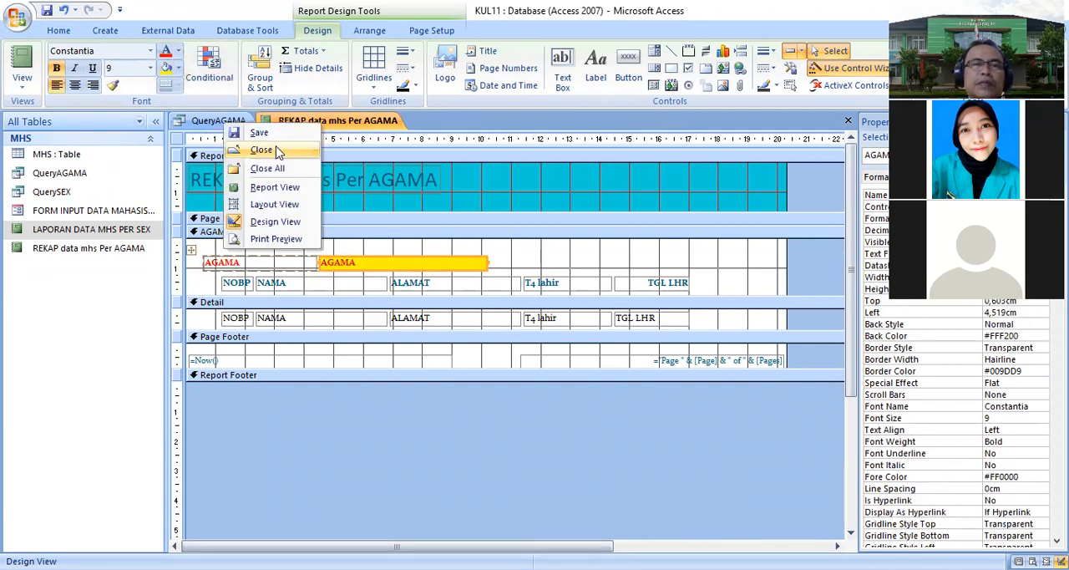
{"action": "right_click", "coordinate": [306, 122]}
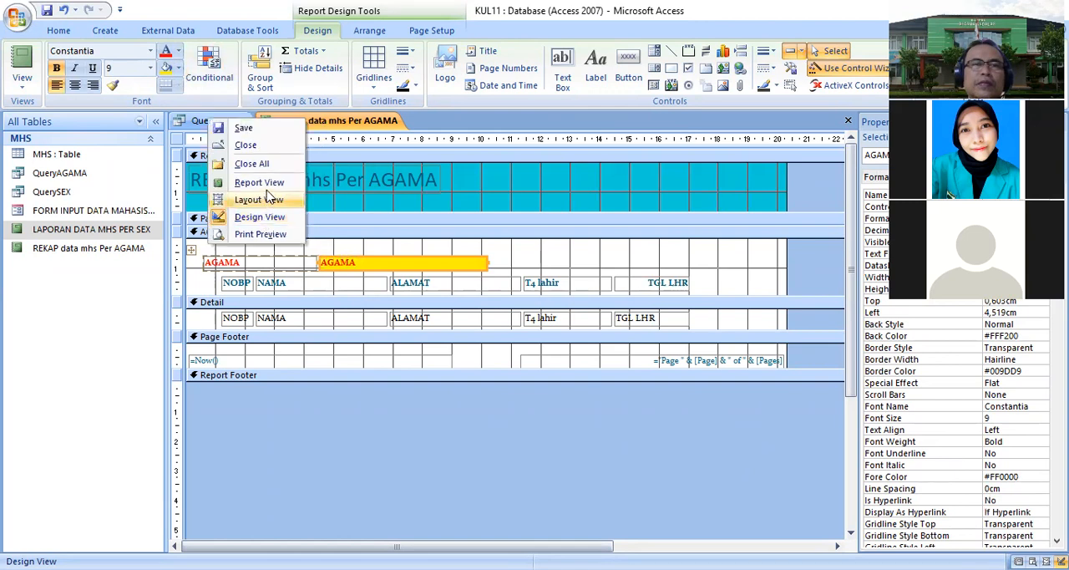
{"action": "left_click", "coordinate": [259, 182]}
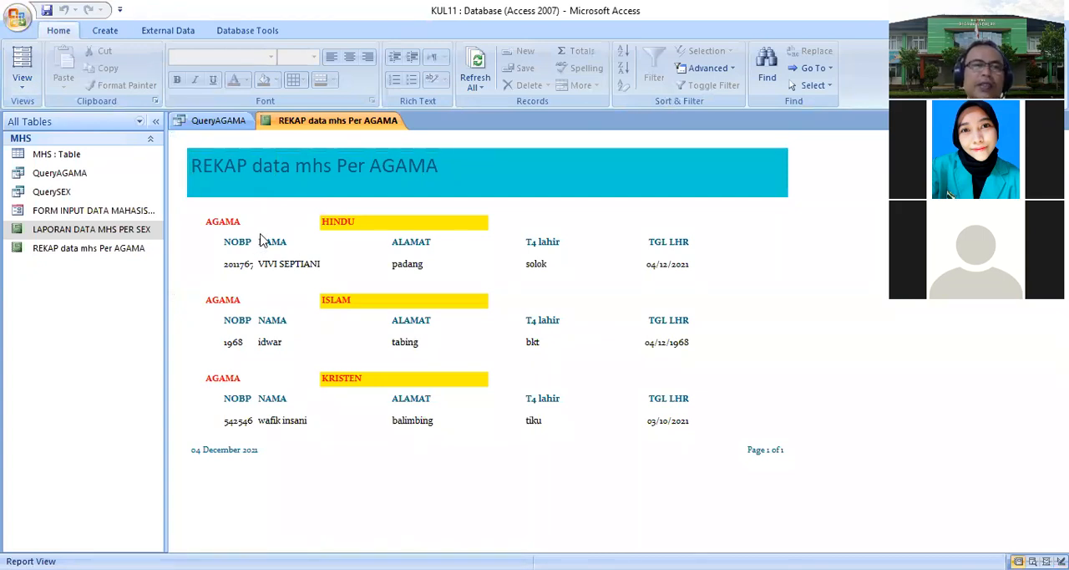
- Close the REKAP data mhs Per AGAMA report
{"action": "left_click", "coordinate": [222, 123]}
{"action": "right_click", "coordinate": [219, 124]}
{"action": "left_click", "coordinate": [175, 169]}
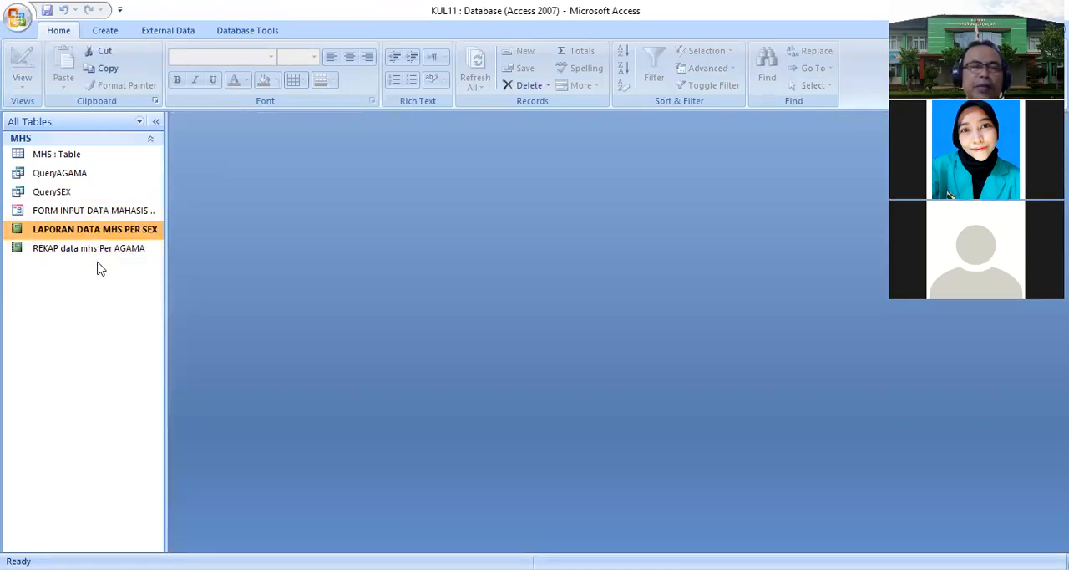
- Create a new macro with an OpenTable action that opens the MHS table
{"action": "left_click", "coordinate": [107, 31]}
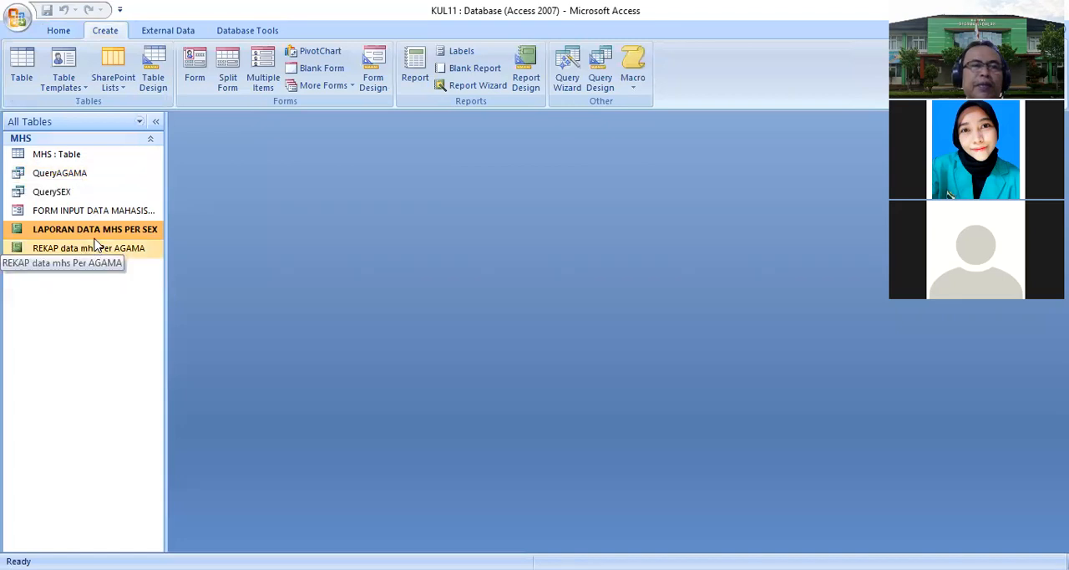
{"action": "left_click", "coordinate": [633, 85]}
{"action": "left_click", "coordinate": [598, 116]}
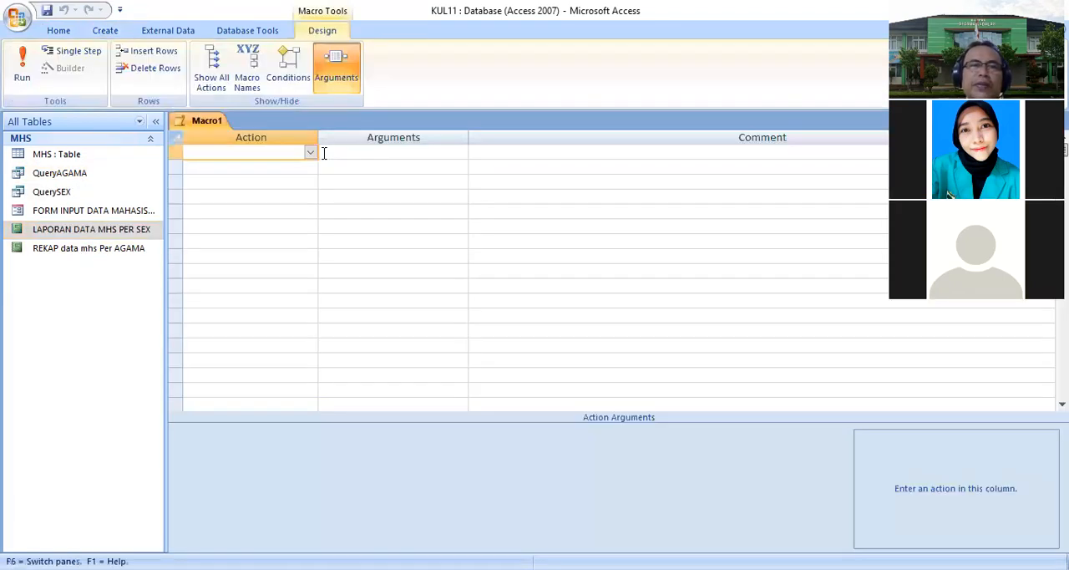
{"action": "left_click", "coordinate": [310, 155]}
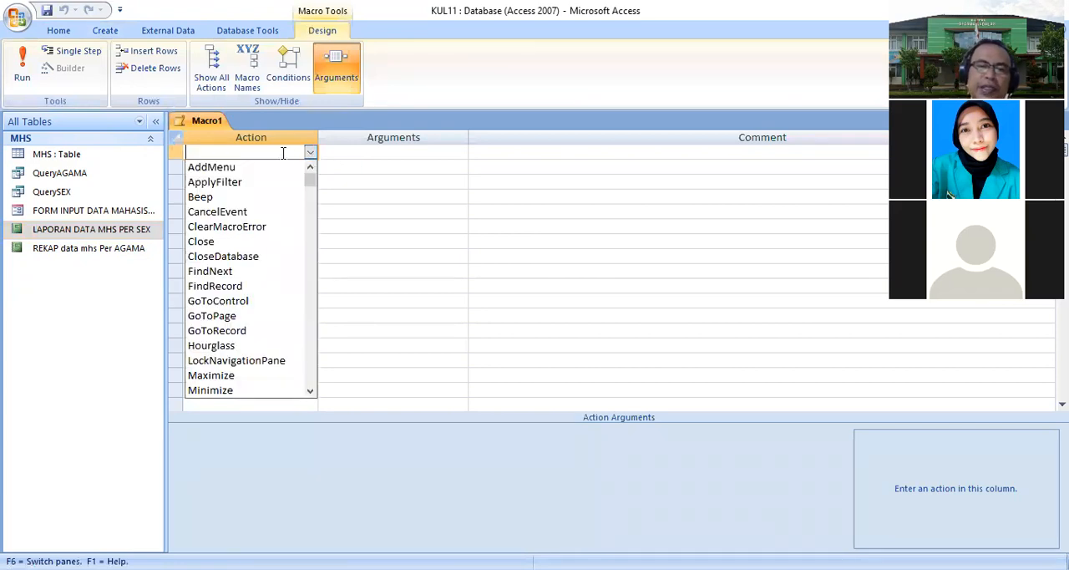
{"action": "type", "text": "onError"}
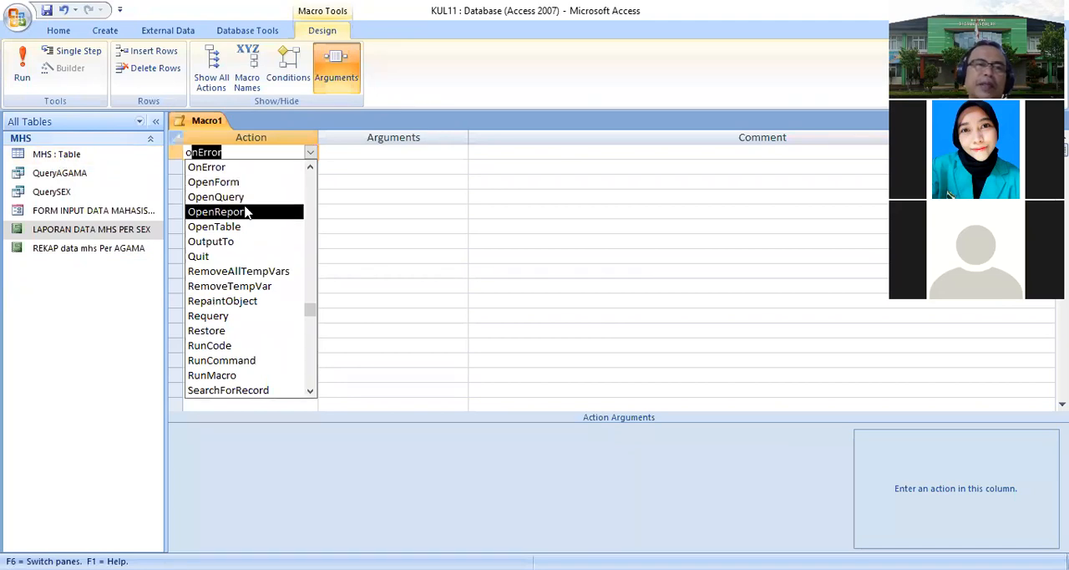
{"action": "left_click", "coordinate": [240, 227]}
{"action": "left_click", "coordinate": [349, 435]}
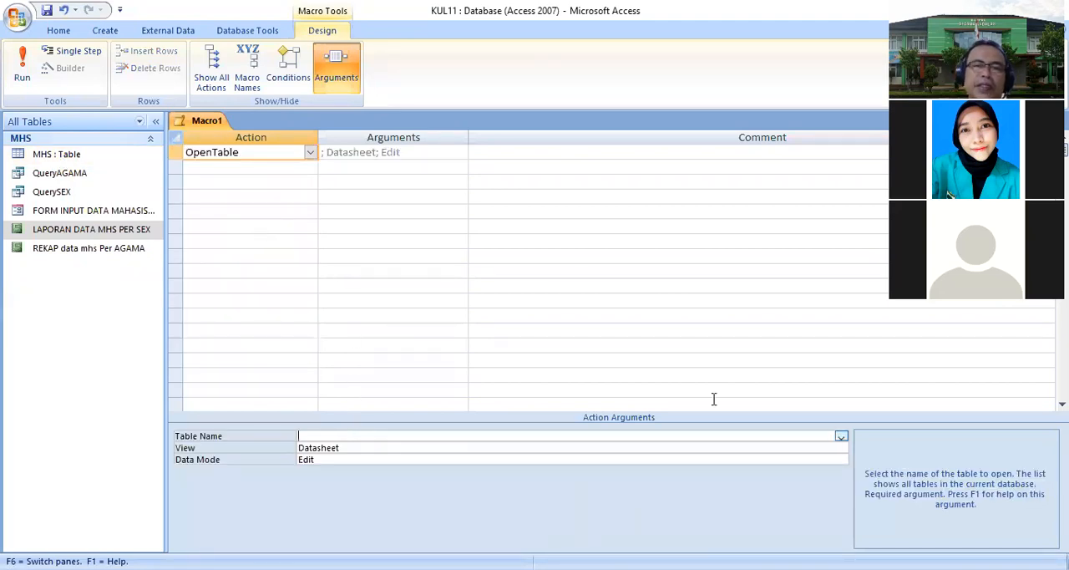
{"action": "left_click", "coordinate": [840, 437]}
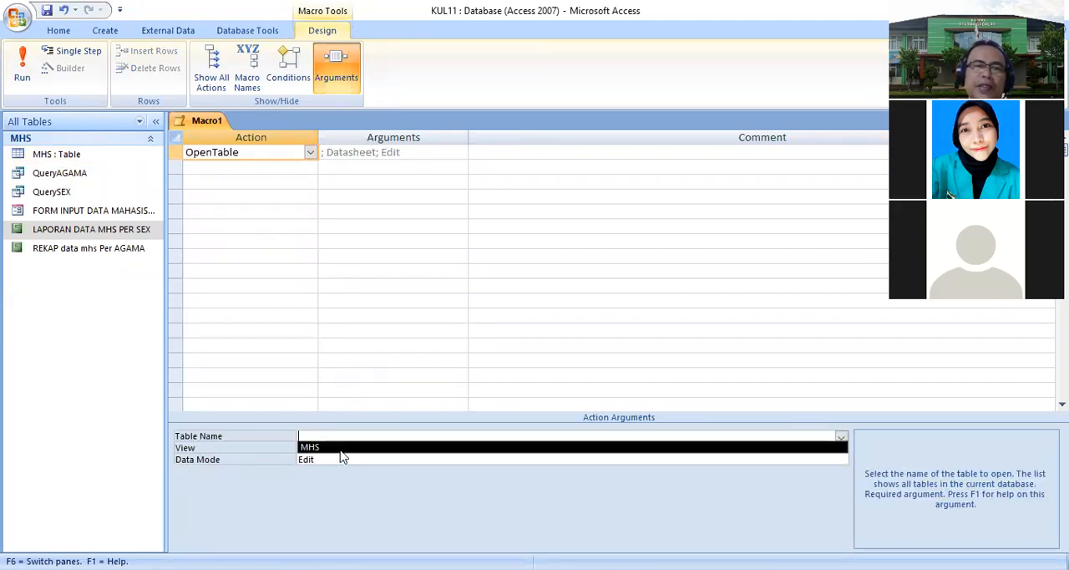
{"action": "left_click", "coordinate": [341, 449]}
- Save the macro as MT mhs
{"action": "left_click", "coordinate": [45, 11]}
{"action": "type", "text": "MT mhs"}
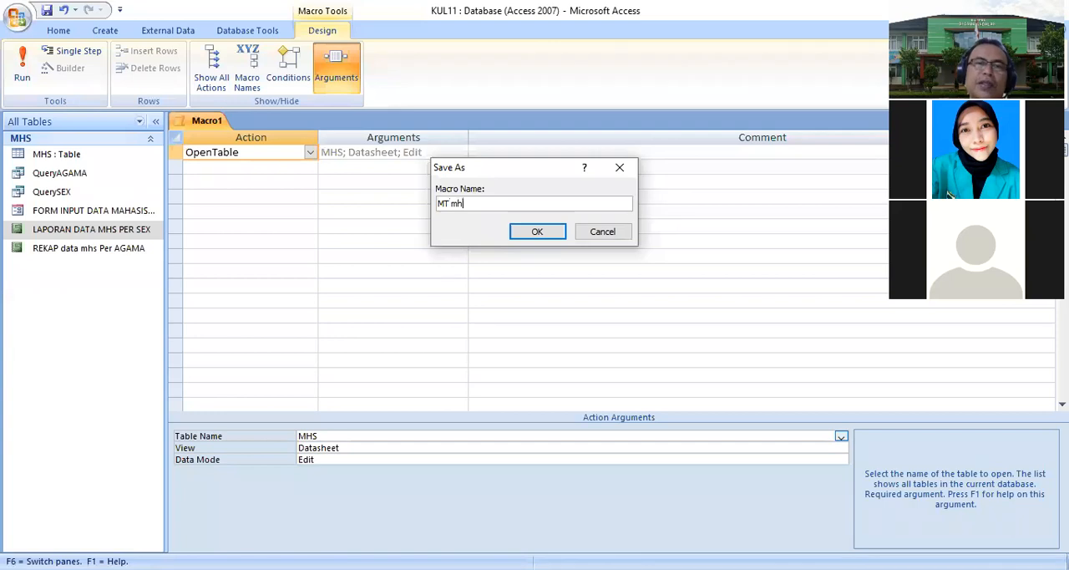
{"action": "left_click", "coordinate": [533, 232]}
- Create another macro with an OpenForm action that opens the FORM INPUT DATA MAHASISWA form
{"action": "left_click", "coordinate": [112, 34]}
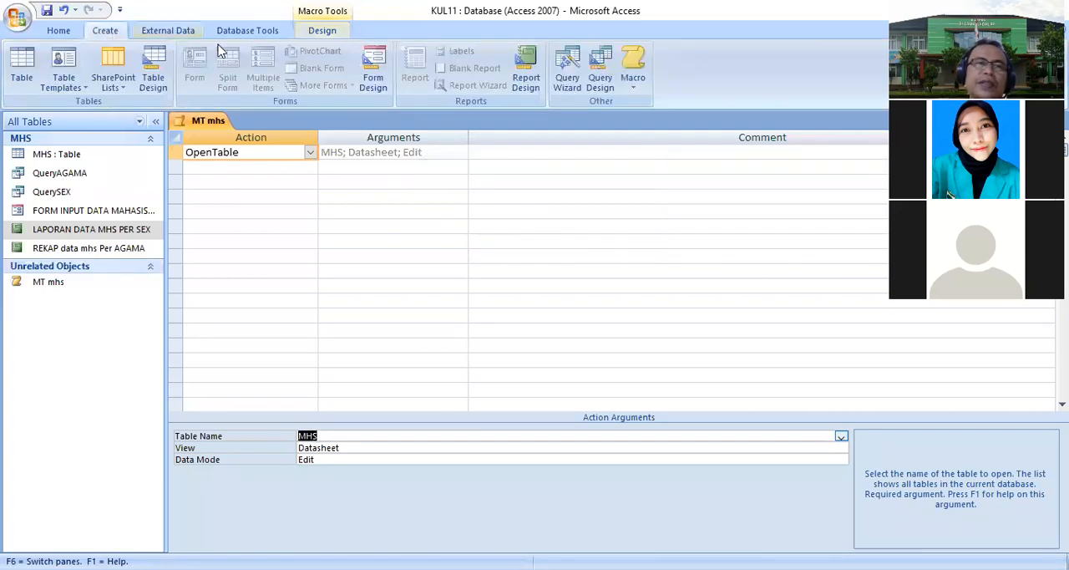
{"action": "left_click", "coordinate": [630, 91]}
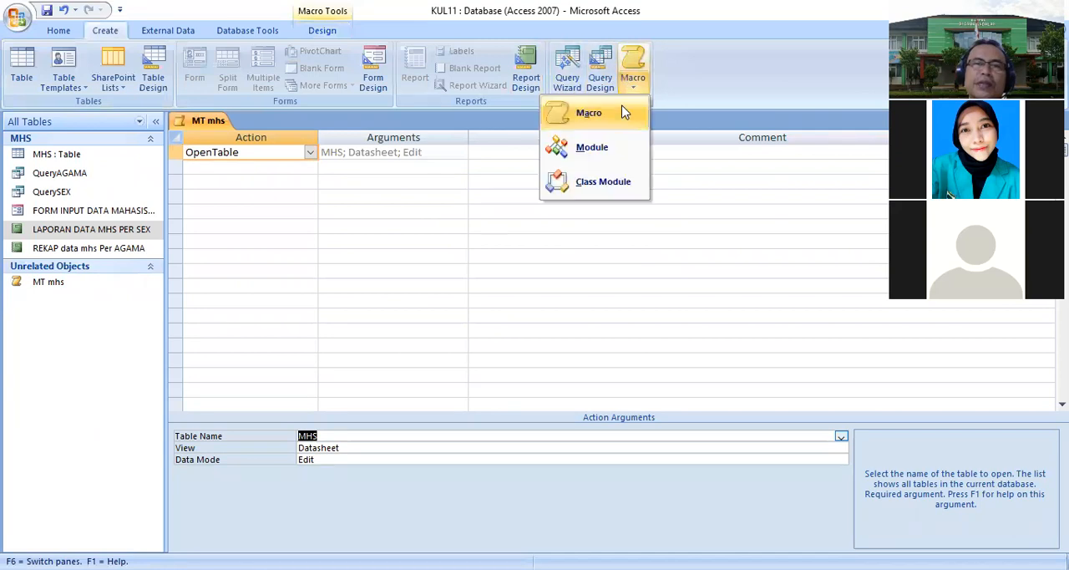
{"action": "left_click", "coordinate": [646, 109]}
{"action": "left_click", "coordinate": [310, 154]}
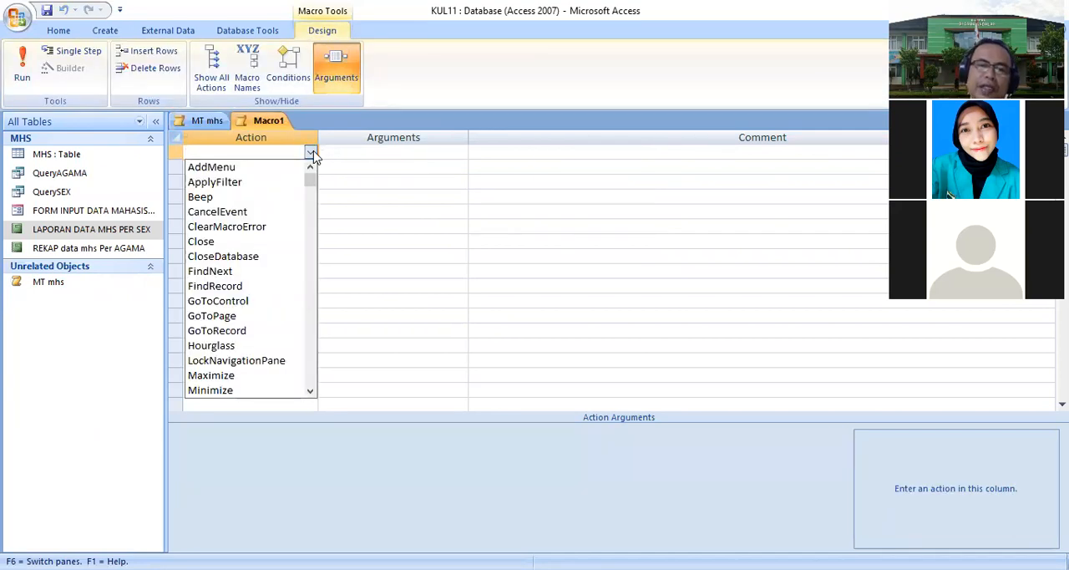
{"action": "type", "text": "orm"}
{"action": "left_click", "coordinate": [256, 181]}
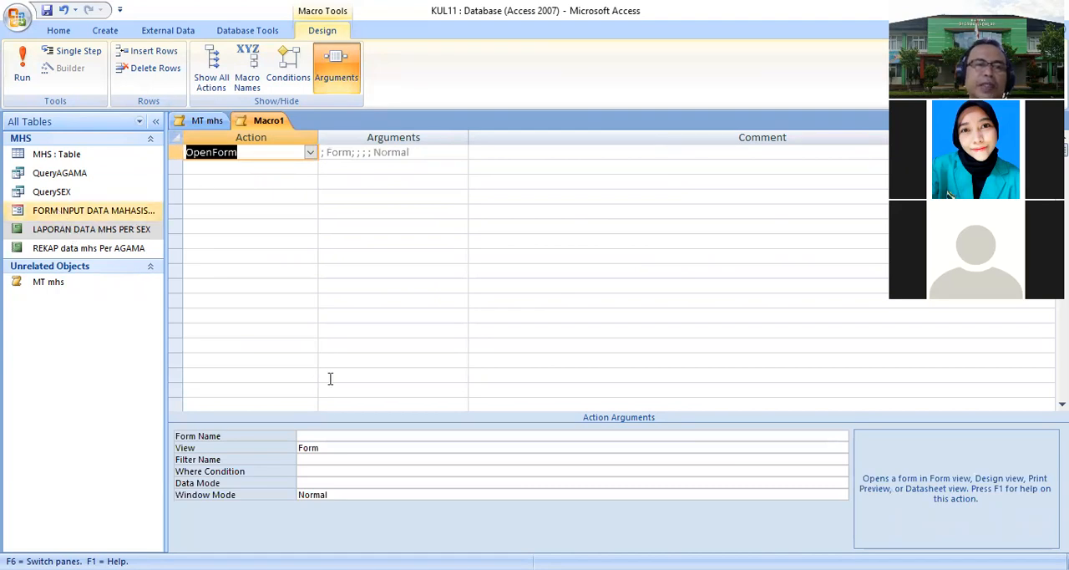
{"action": "left_click", "coordinate": [353, 435]}
{"action": "left_click", "coordinate": [842, 436]}
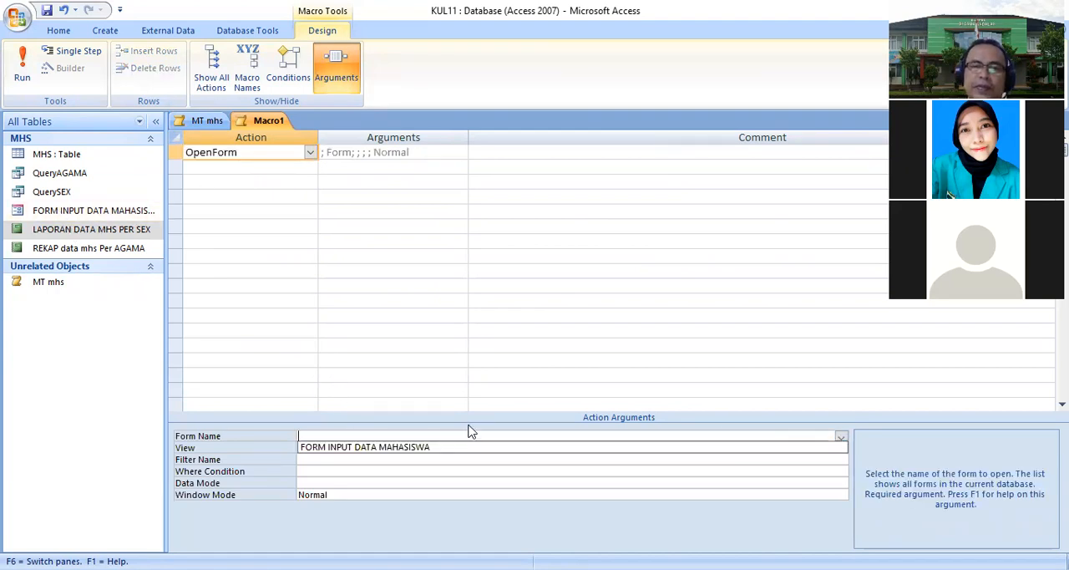
{"action": "left_click", "coordinate": [404, 437]}
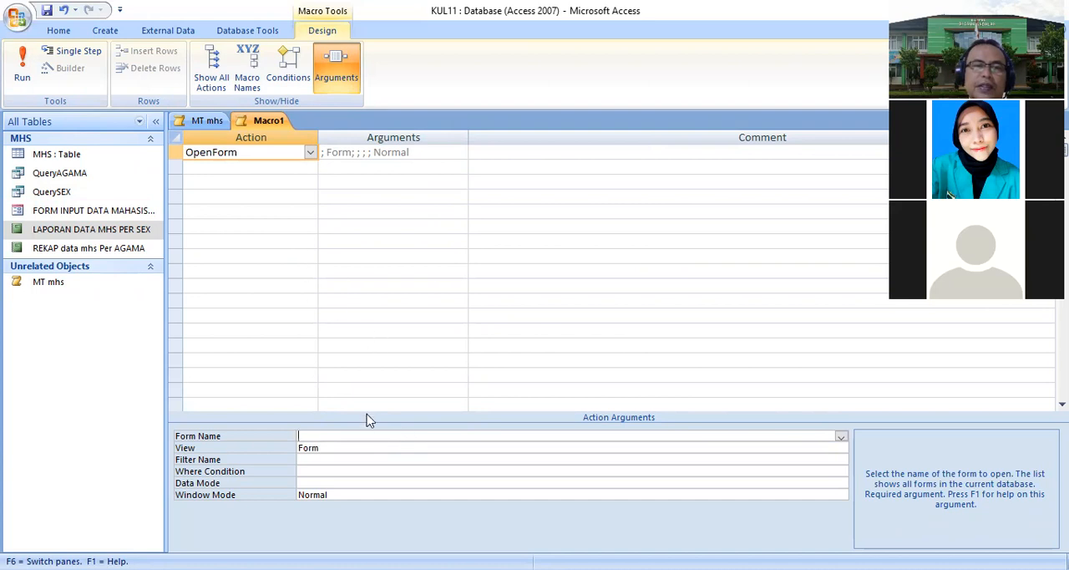
{"action": "left_click", "coordinate": [841, 436]}
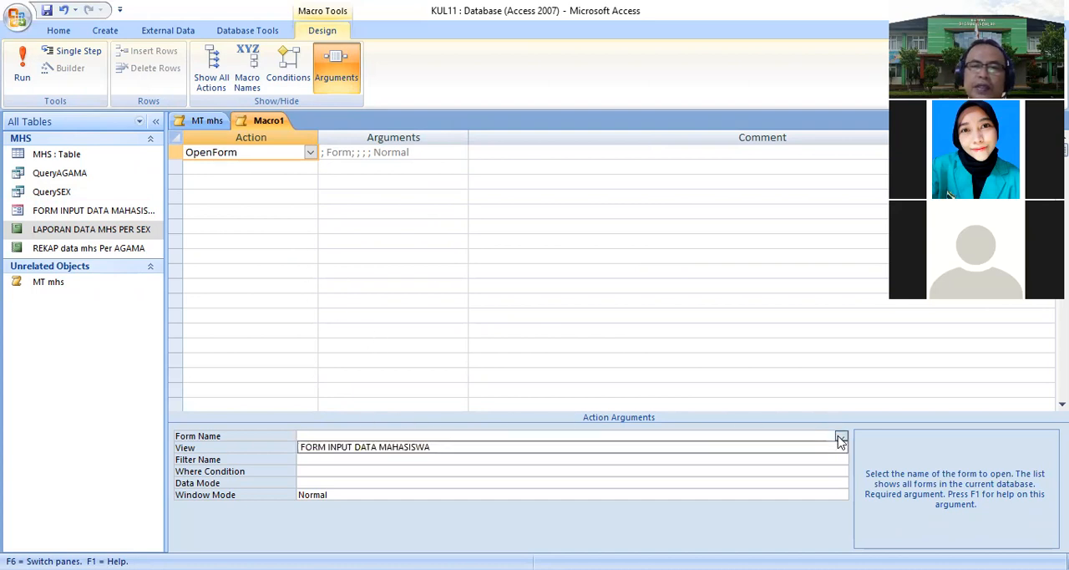
{"action": "left_click", "coordinate": [398, 447]}
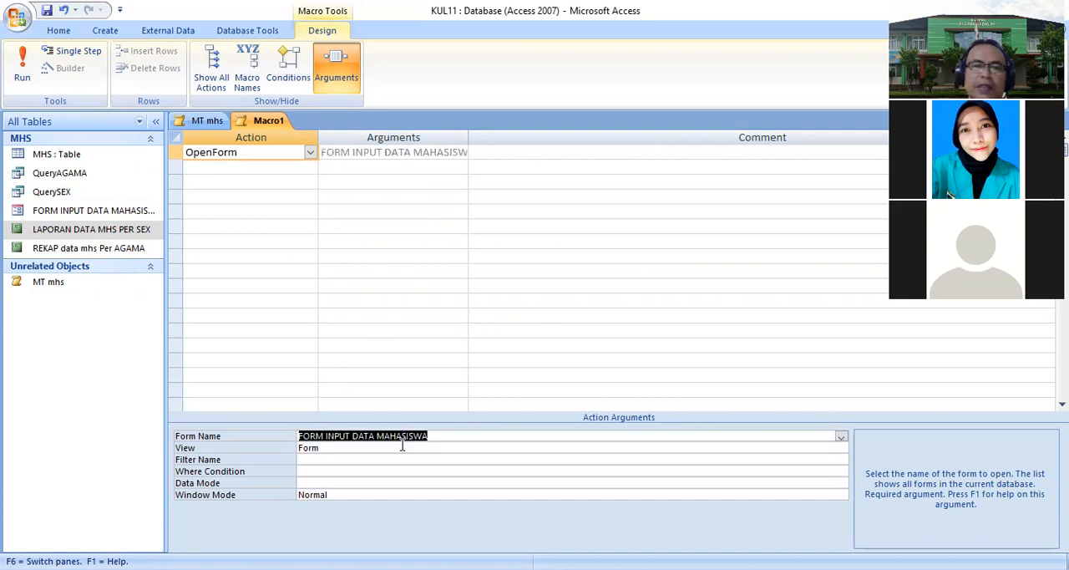
- Save the form macro as MF input
{"action": "left_click", "coordinate": [46, 10]}
{"action": "type", "text": "MF input"}
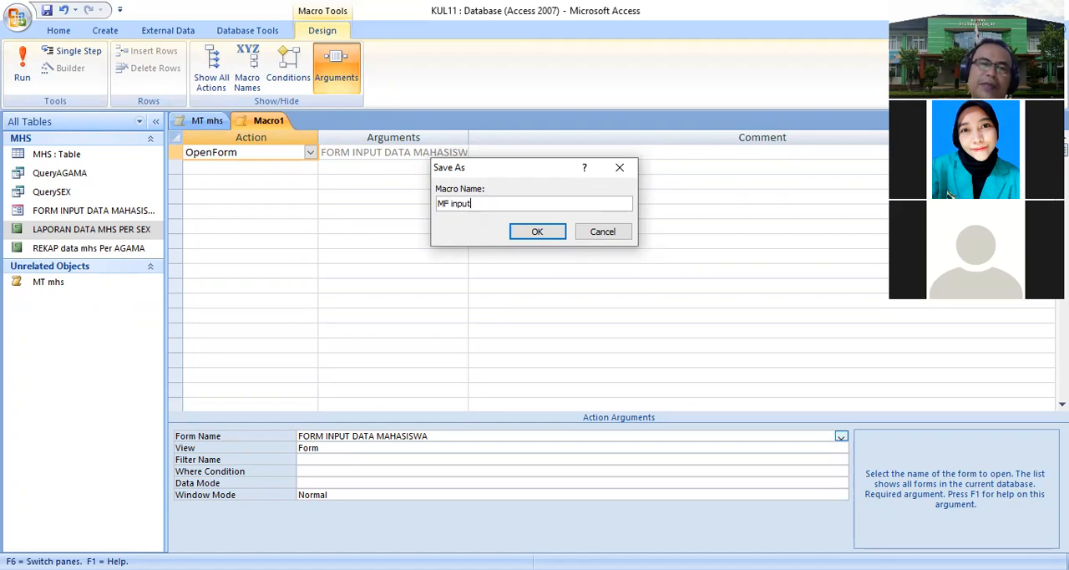
{"action": "left_click", "coordinate": [537, 232]}
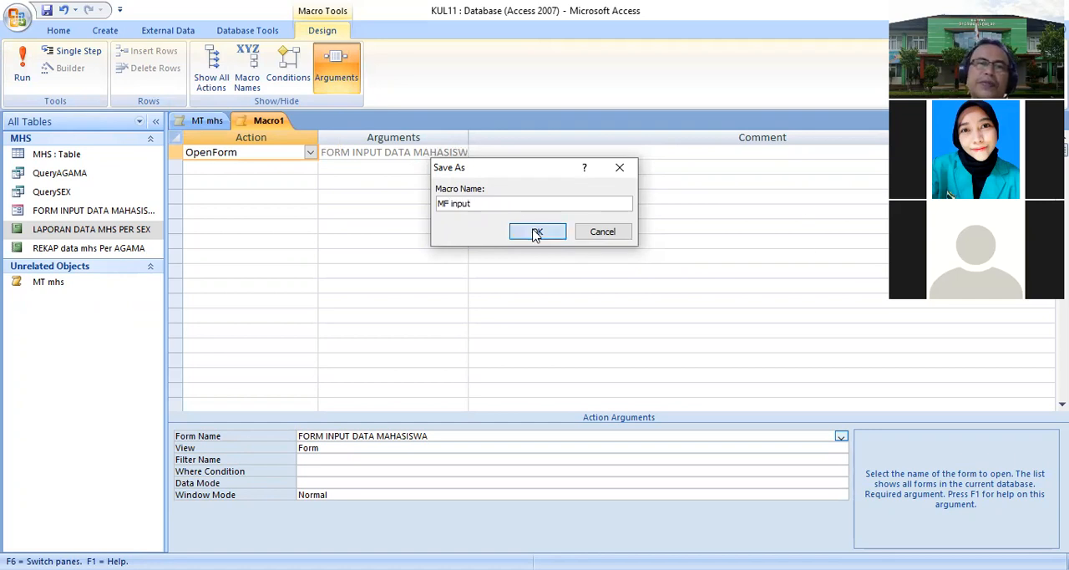
- Create a new macro with an OpenQuery action that opens QuerySEX
{"action": "left_click", "coordinate": [105, 31]}
{"action": "left_click", "coordinate": [635, 88]}
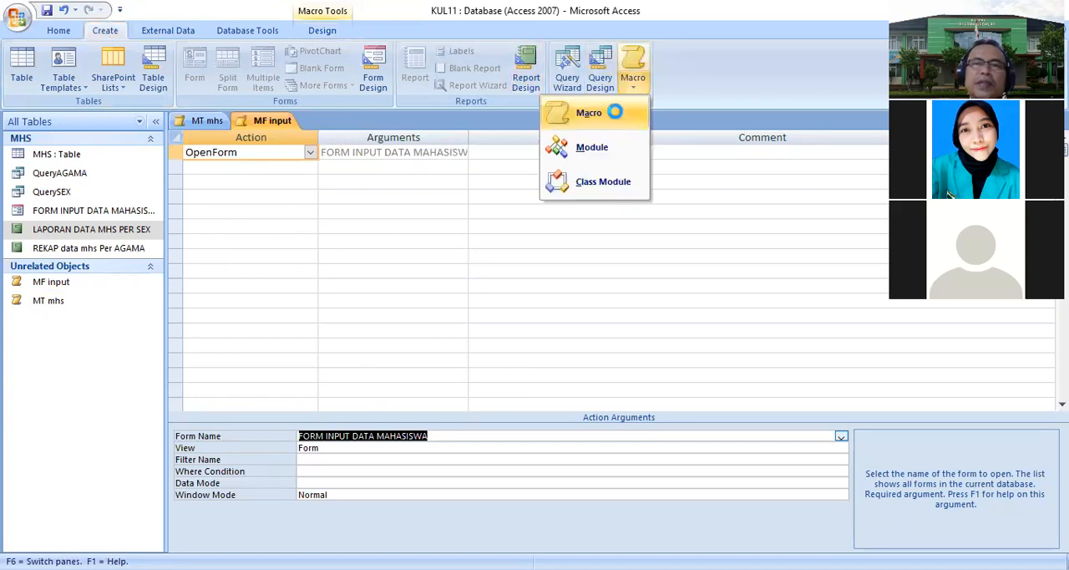
{"action": "left_click", "coordinate": [613, 111]}
{"action": "left_click", "coordinate": [310, 155]}
{"action": "type", "text": "openForm"}
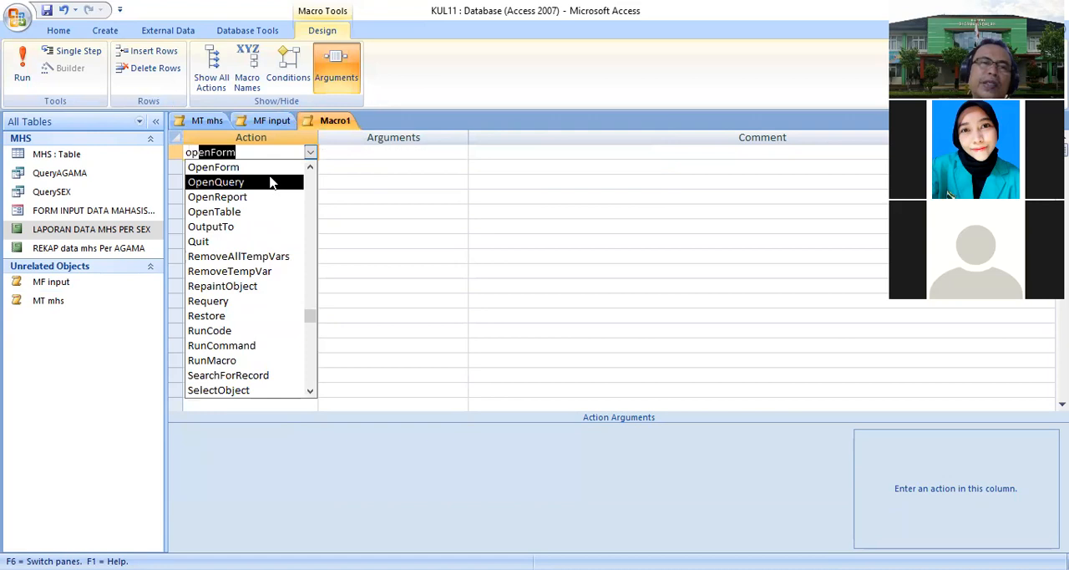
{"action": "left_click", "coordinate": [270, 182]}
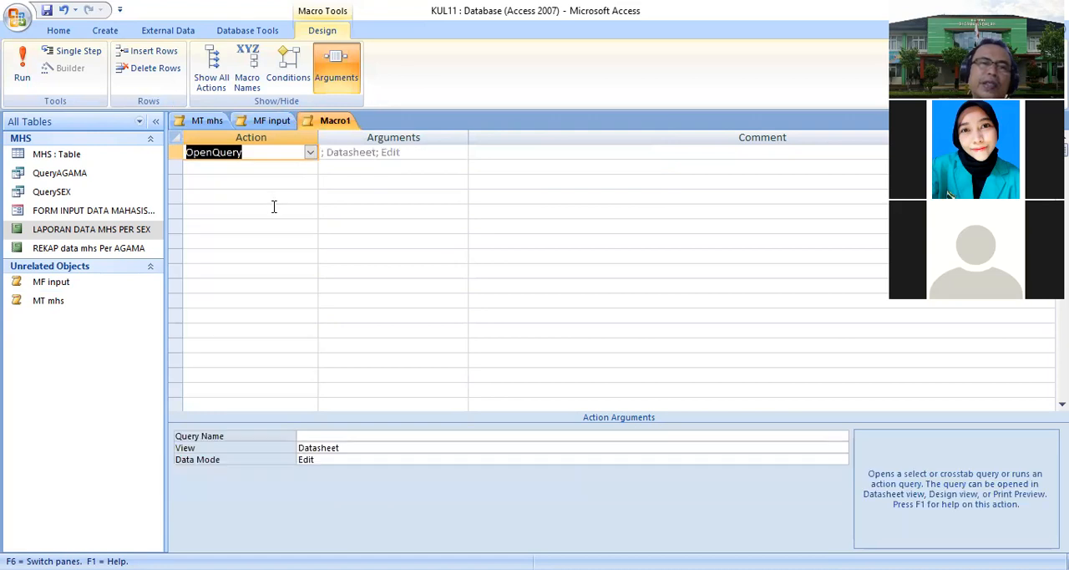
{"action": "left_click", "coordinate": [375, 437]}
{"action": "left_click", "coordinate": [841, 436]}
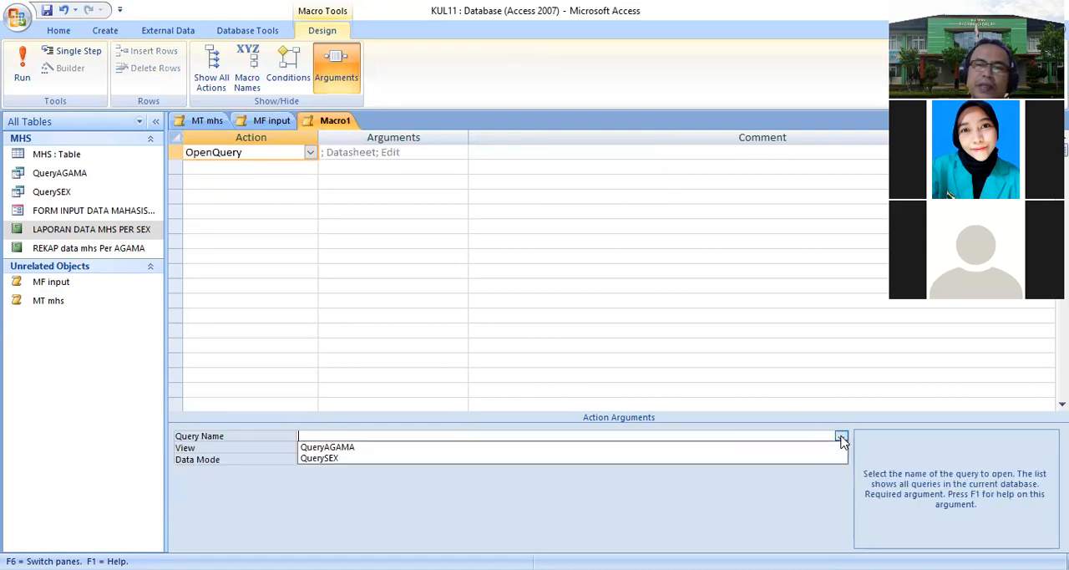
{"action": "left_click", "coordinate": [363, 459]}
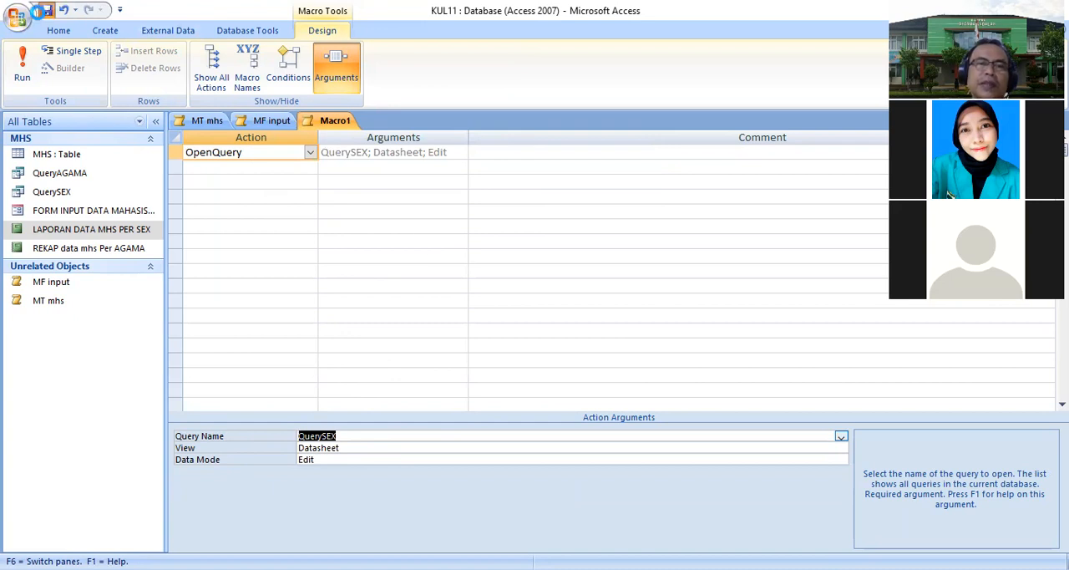
- Save the QuerySEX macro as MQsex
{"action": "left_click", "coordinate": [41, 10]}
{"action": "type", "text": "MQsex"}
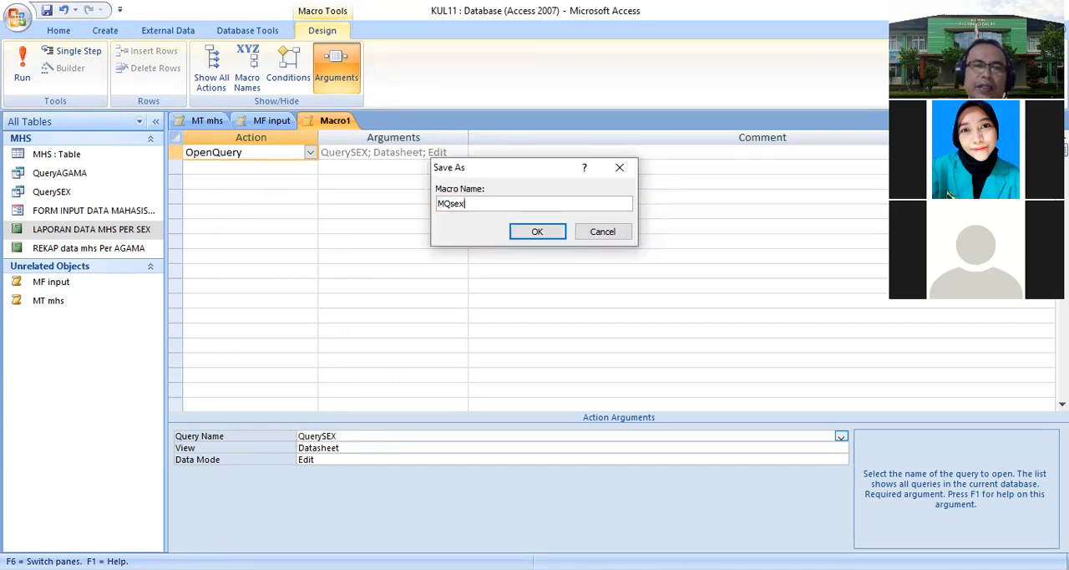
{"action": "left_click", "coordinate": [540, 234]}
- Create a new macro with an OpenQuery action that opens QueryAGAMA
{"action": "left_click", "coordinate": [107, 31]}
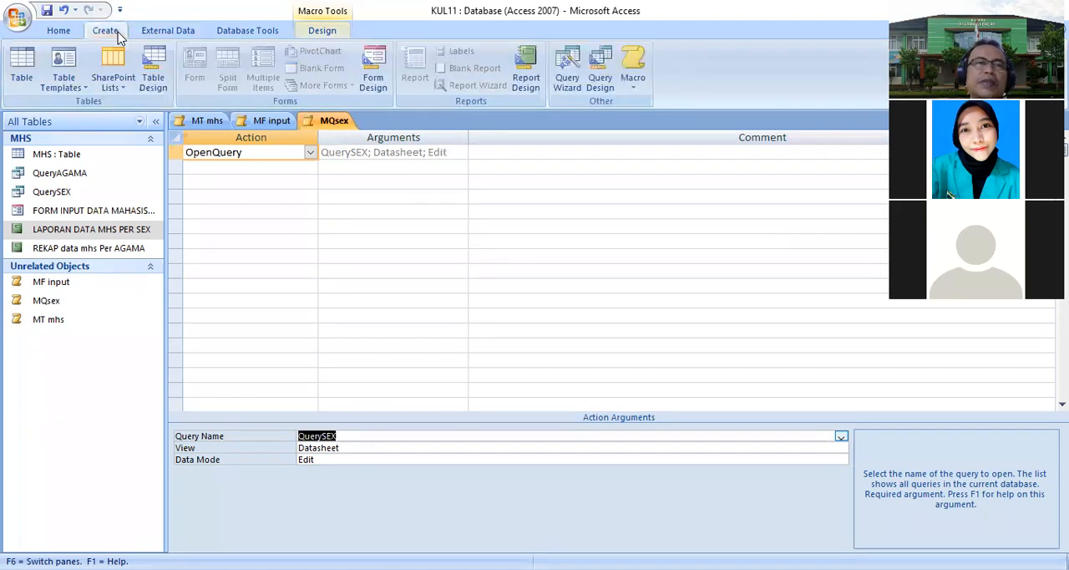
{"action": "left_click", "coordinate": [631, 86]}
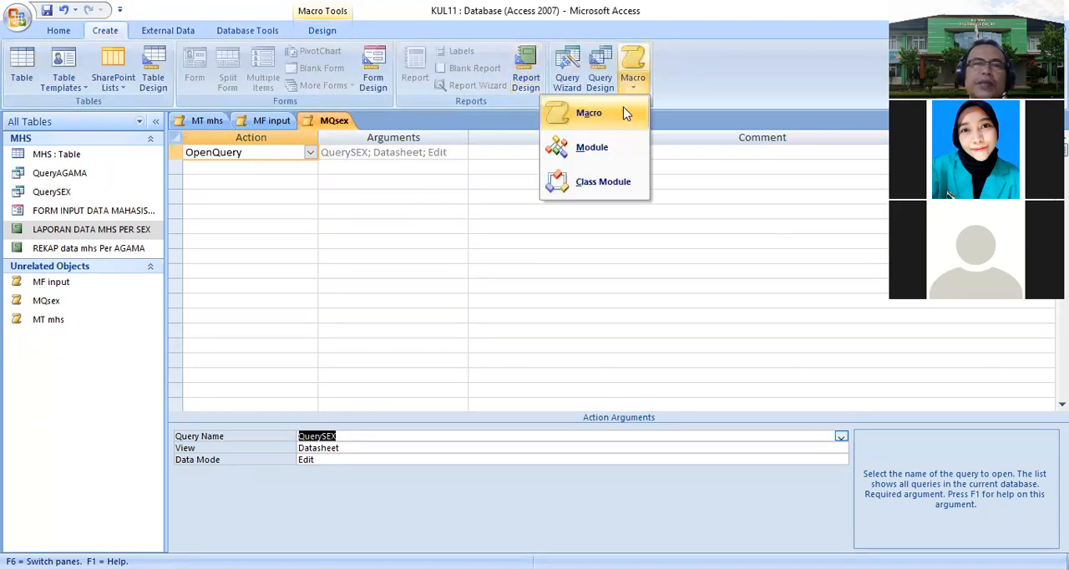
{"action": "left_click", "coordinate": [625, 114]}
{"action": "left_click", "coordinate": [309, 152]}
{"action": "type", "text": "onError"}
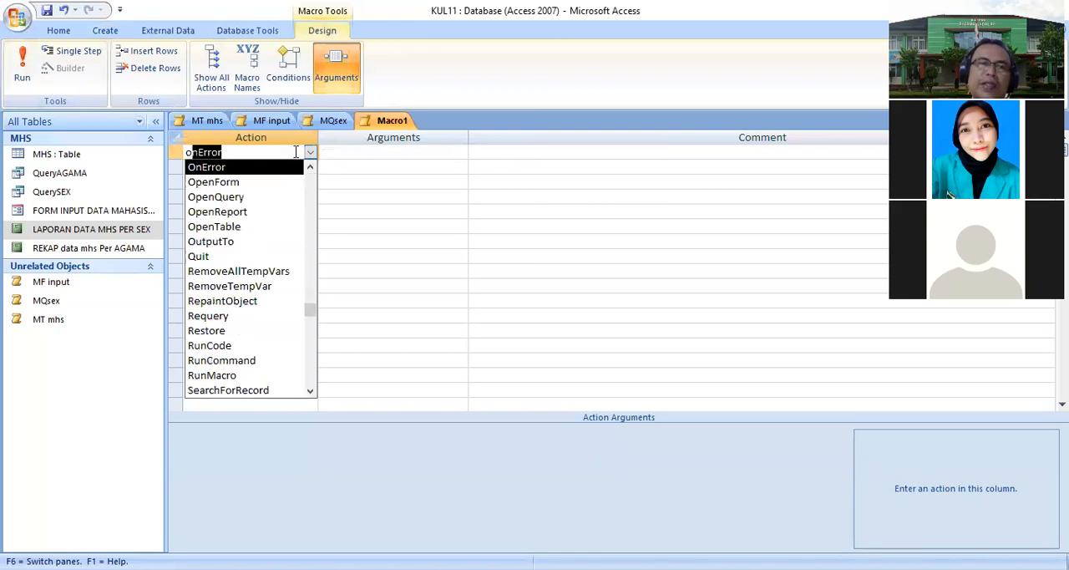
{"action": "left_click", "coordinate": [251, 196]}
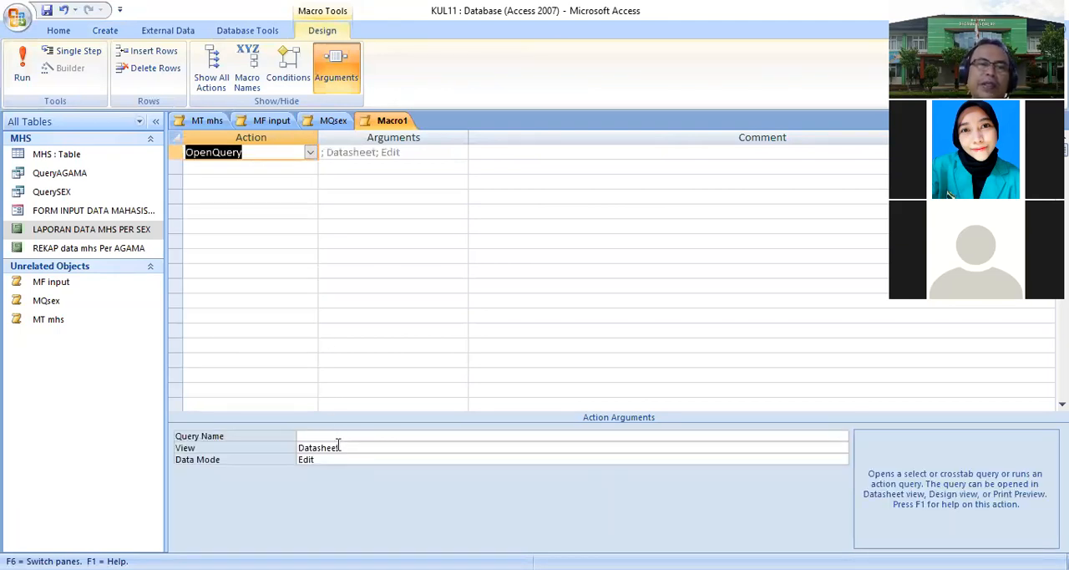
{"action": "left_click", "coordinate": [512, 436]}
{"action": "left_click", "coordinate": [841, 436]}
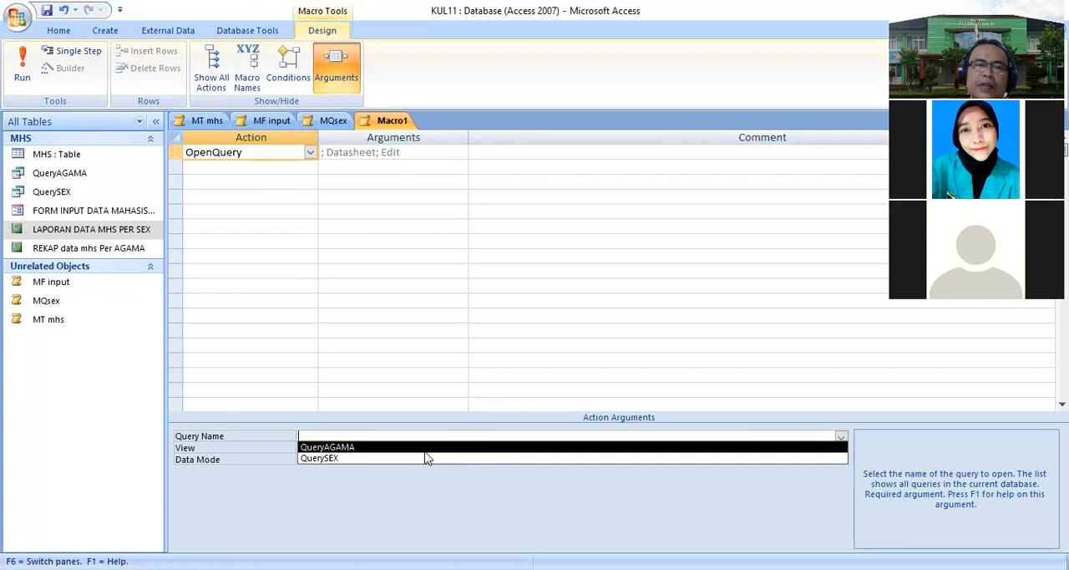
{"action": "left_click", "coordinate": [409, 448]}
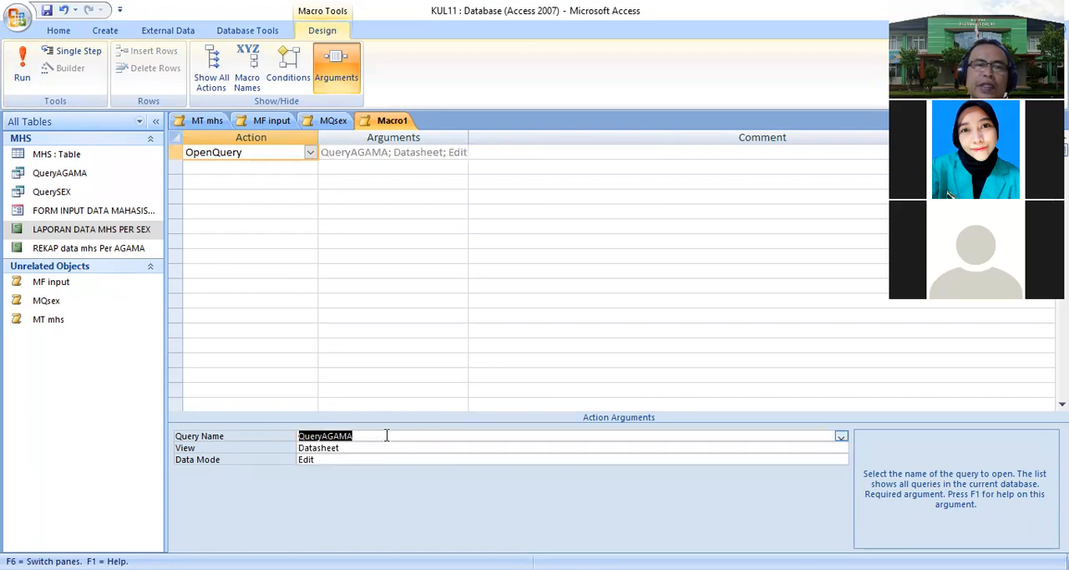
- Save the QueryAGAMA macro as MQagama
{"action": "left_click", "coordinate": [48, 10]}
{"action": "type", "text": "MQagama"}
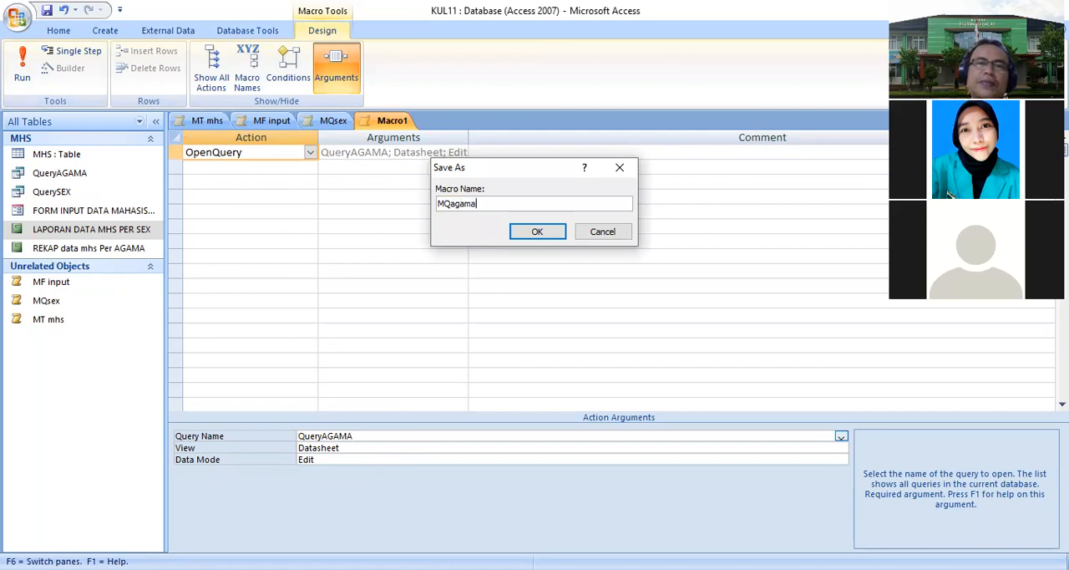
{"action": "left_click", "coordinate": [537, 234]}
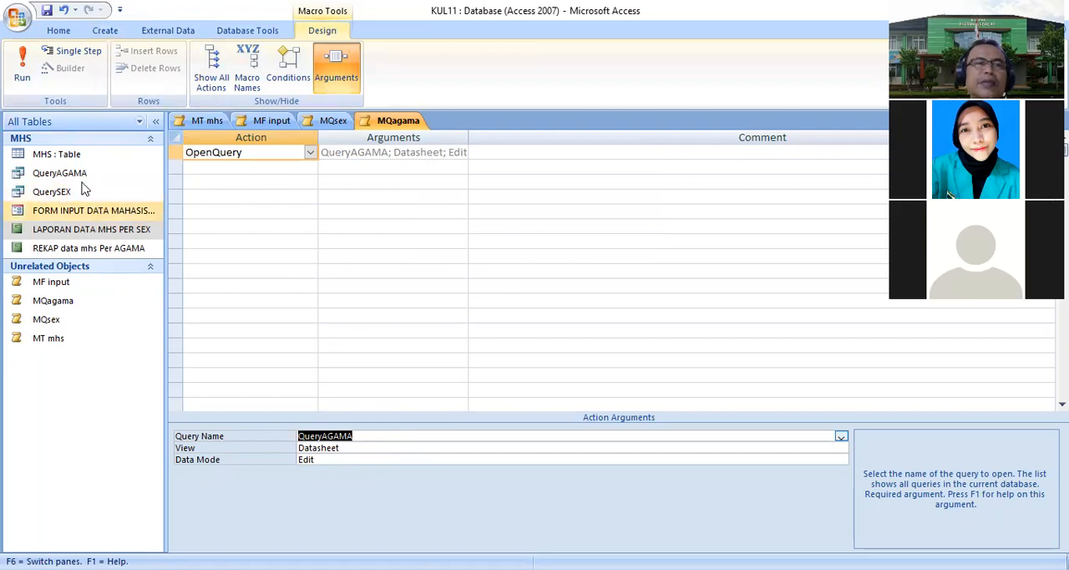
- Create a new macro with an OpenReport action that opens the report LAPORAN DATA MHS PER SEX
{"action": "left_click", "coordinate": [106, 31]}
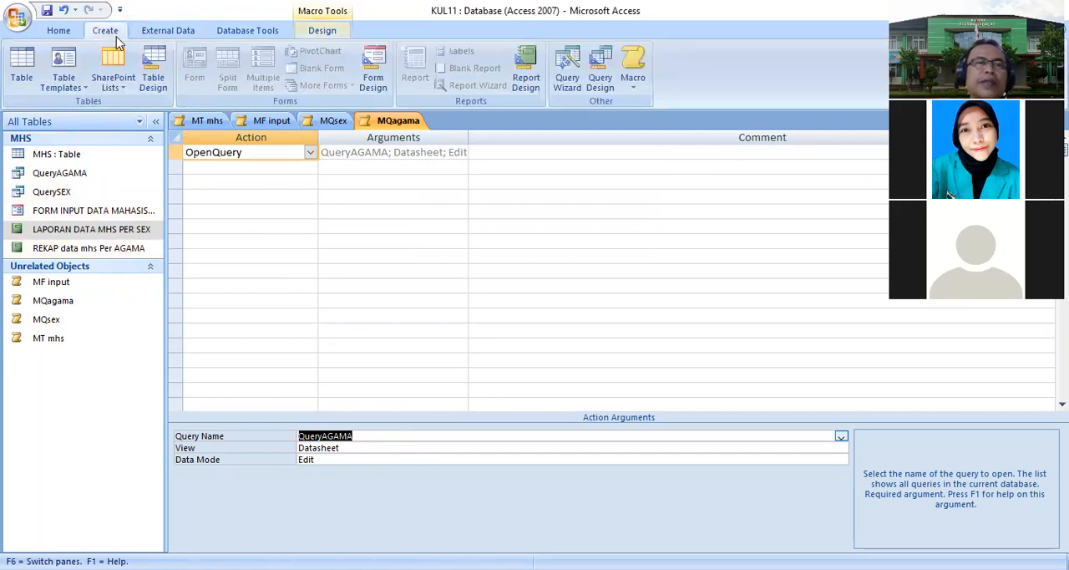
{"action": "left_click", "coordinate": [635, 80]}
{"action": "left_click", "coordinate": [641, 109]}
{"action": "left_click", "coordinate": [309, 153]}
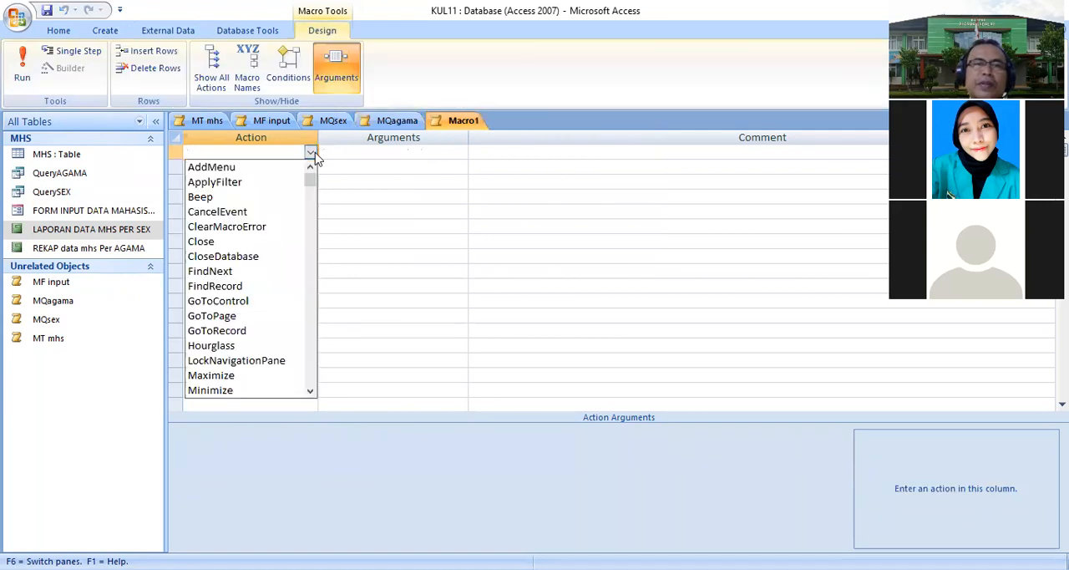
{"action": "type", "text": "openForm"}
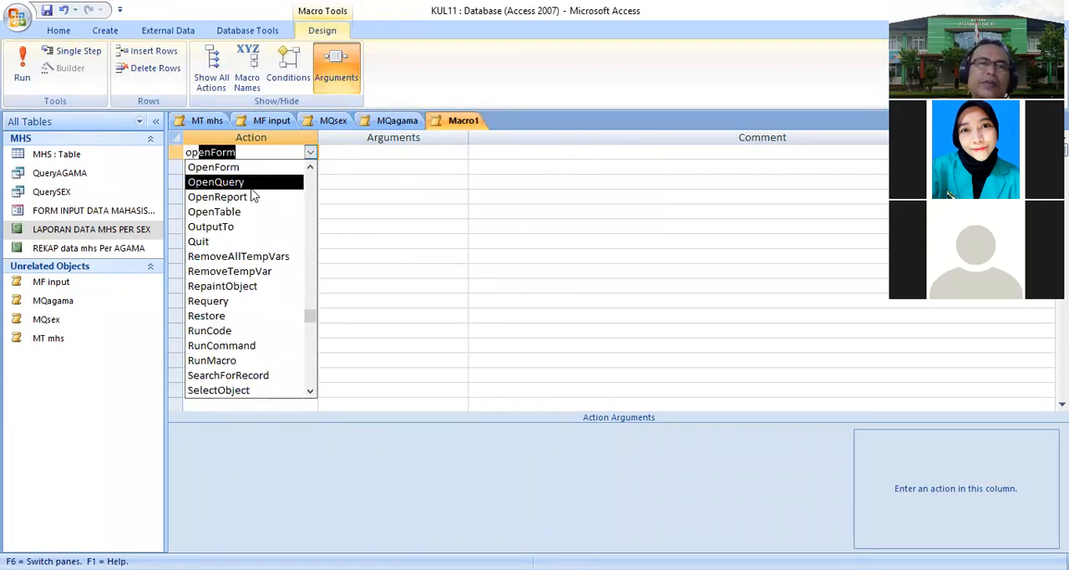
{"action": "left_click", "coordinate": [252, 195]}
{"action": "left_click", "coordinate": [358, 434]}
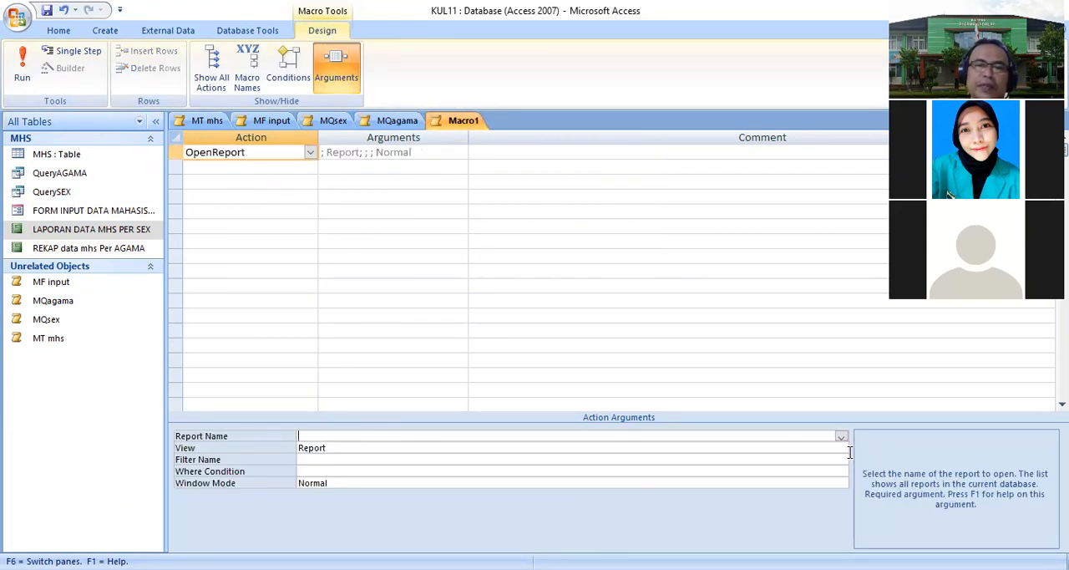
{"action": "left_click", "coordinate": [840, 437]}
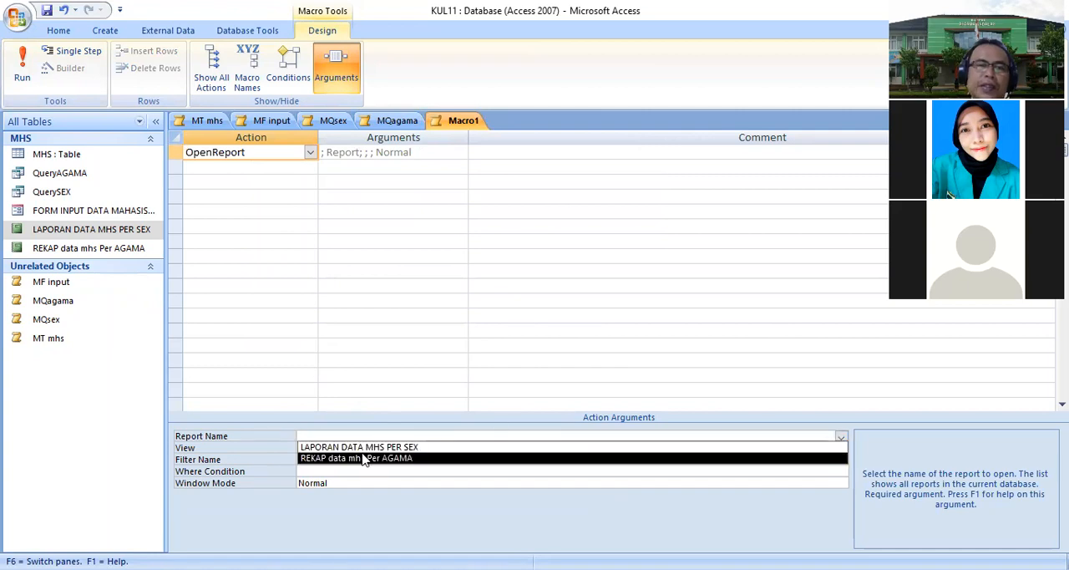
{"action": "left_click", "coordinate": [360, 447]}
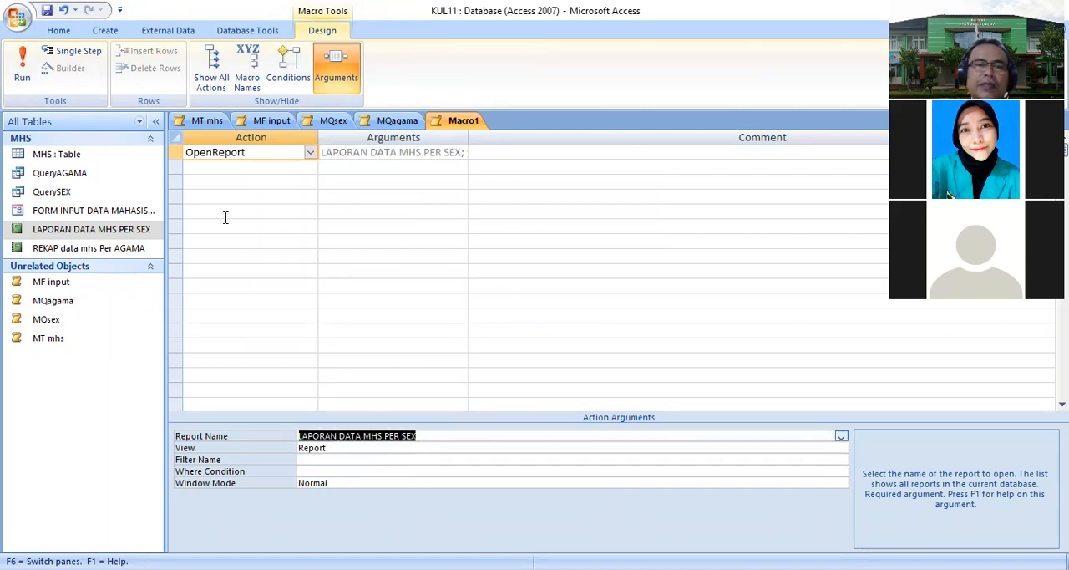
- Save the report macro as MR sex
{"action": "left_click", "coordinate": [47, 12]}
{"action": "type", "text": "MR sex"}
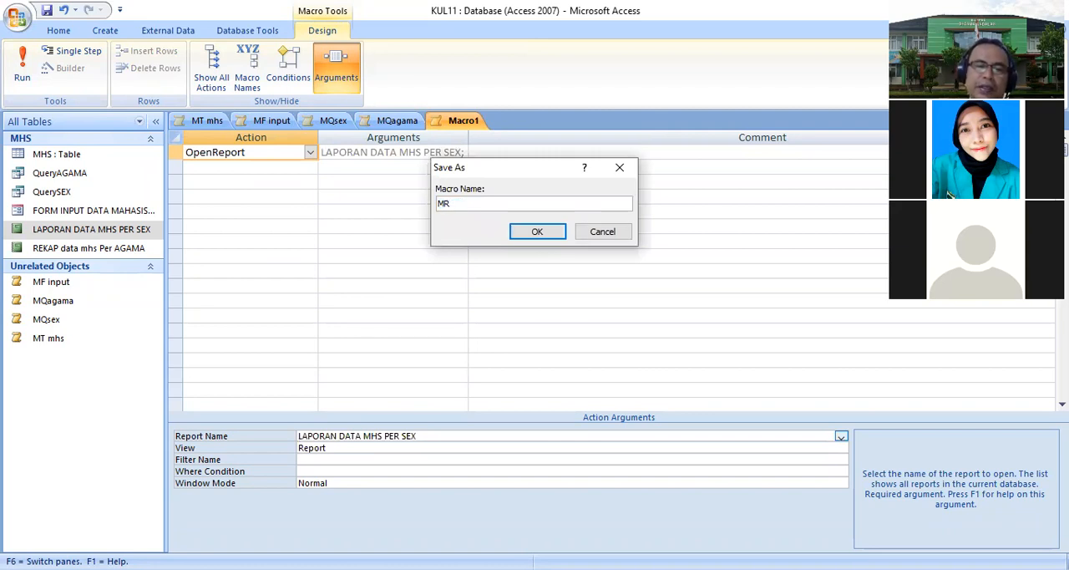
{"action": "left_click", "coordinate": [546, 236]}
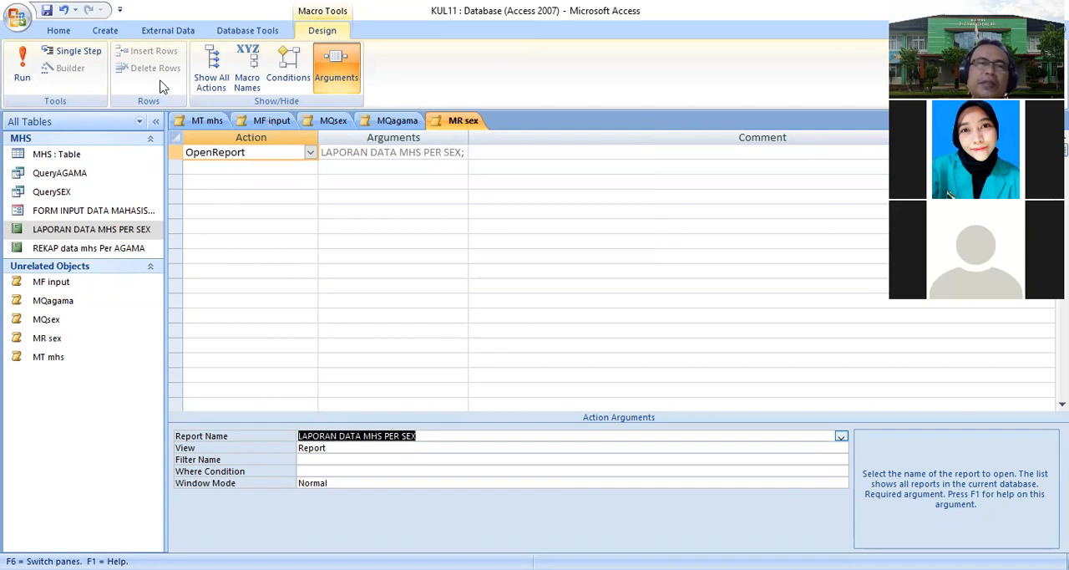
- Create a new macro with an OpenReport action that opens the report REKAP data mhs Per AGAMA
{"action": "left_click", "coordinate": [107, 30]}
{"action": "left_click", "coordinate": [609, 92]}
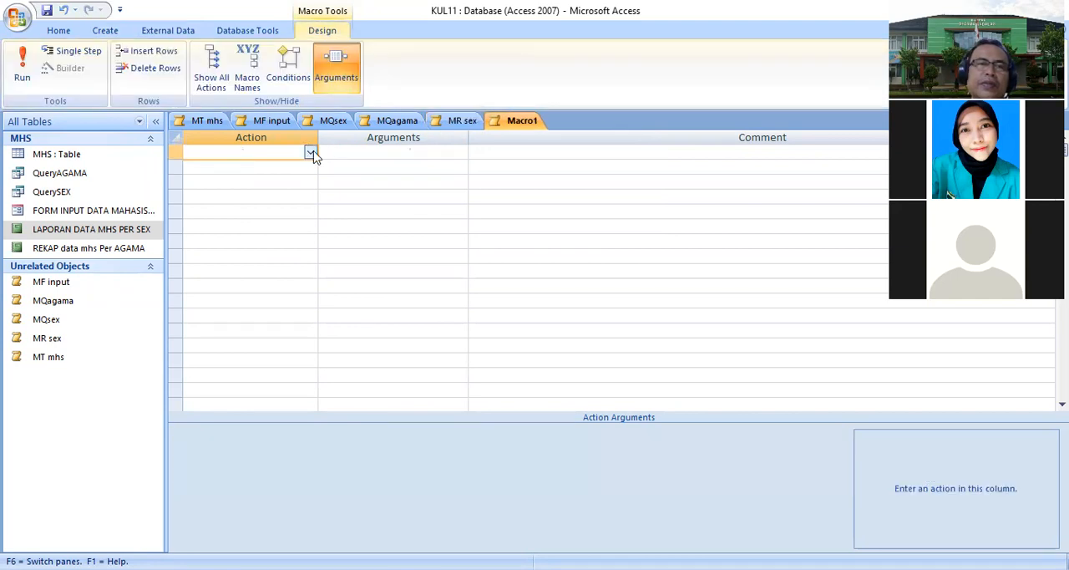
{"action": "left_click", "coordinate": [310, 152]}
{"action": "type", "text": "onError"}
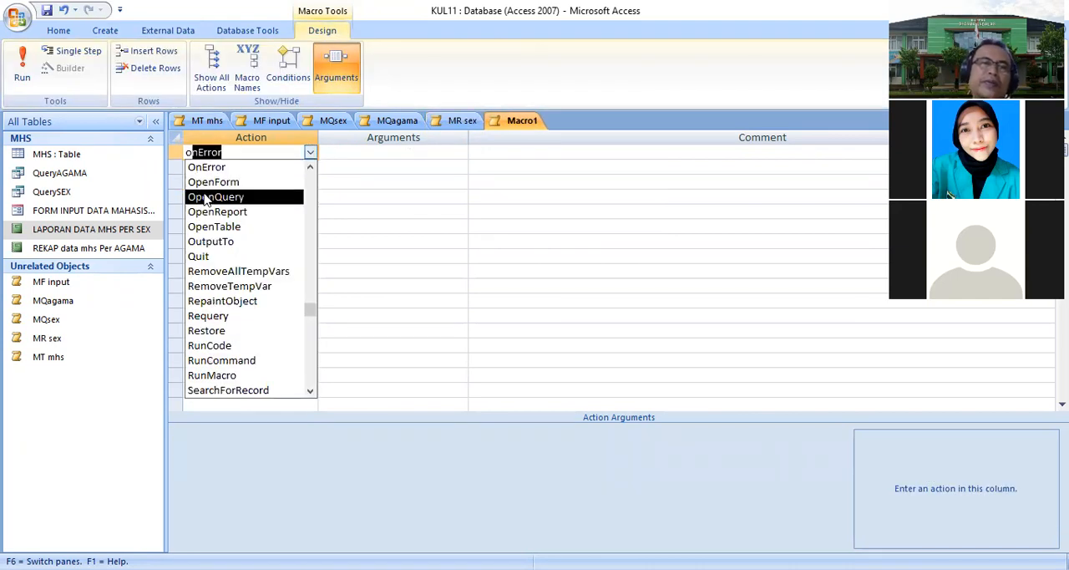
{"action": "left_click", "coordinate": [219, 212]}
{"action": "left_click", "coordinate": [372, 433]}
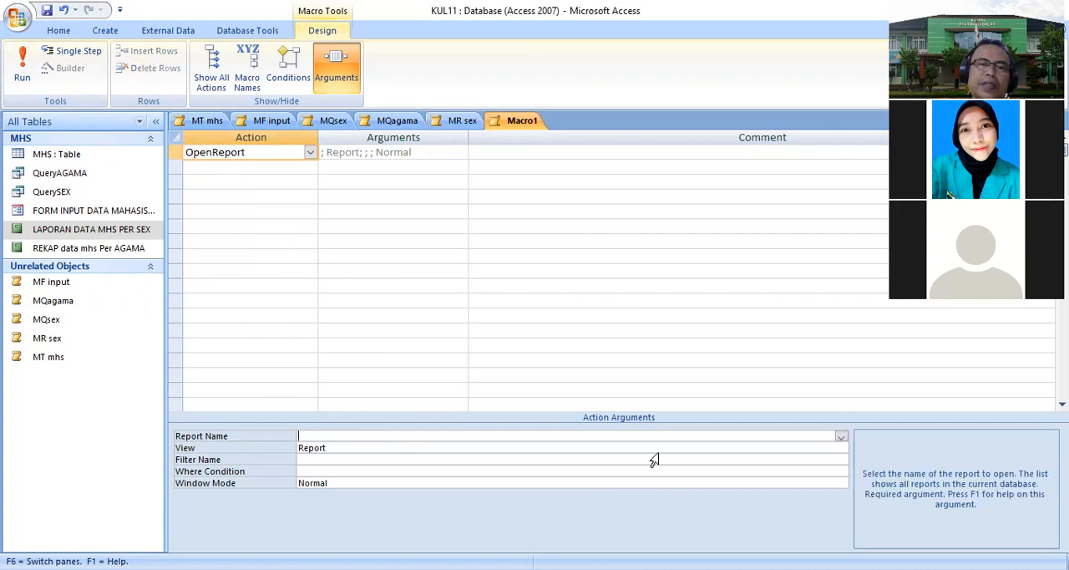
{"action": "left_click", "coordinate": [841, 436]}
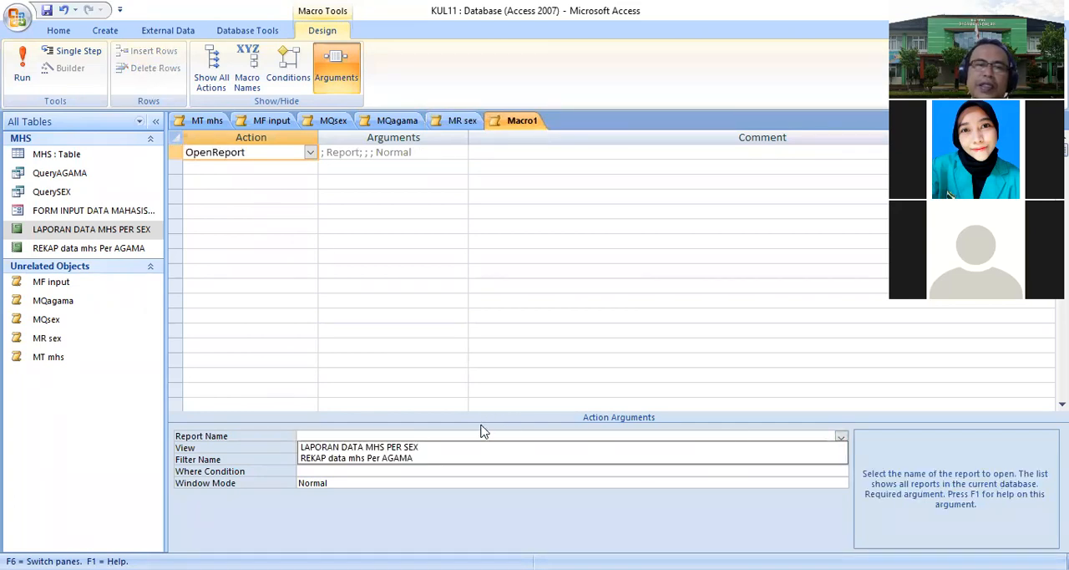
{"action": "left_click", "coordinate": [427, 458]}
- Save the REKAP report macro as MR agama
{"action": "left_click", "coordinate": [48, 15]}
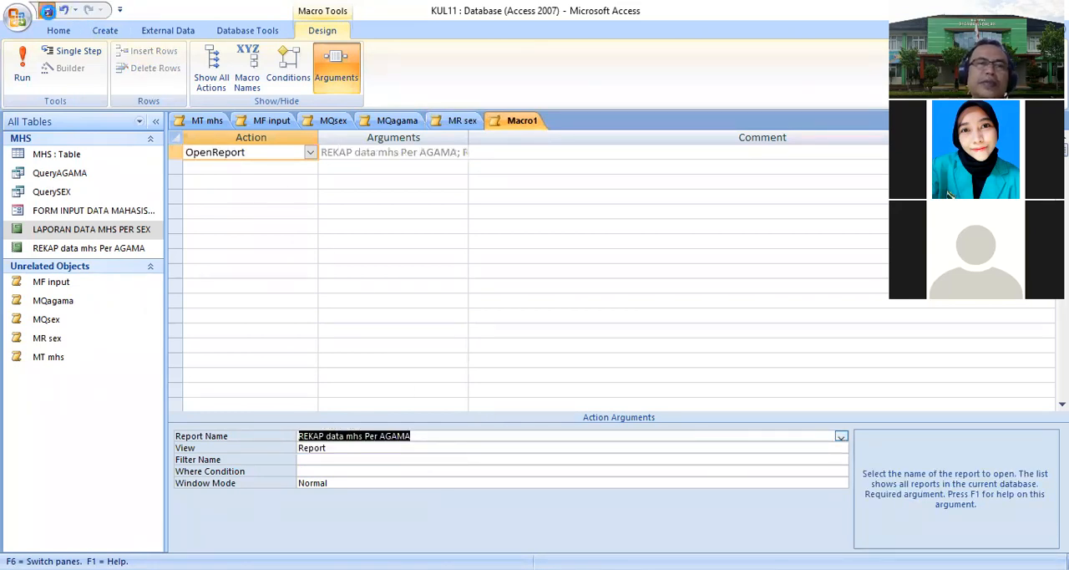
{"action": "type", "text": "MR agama"}
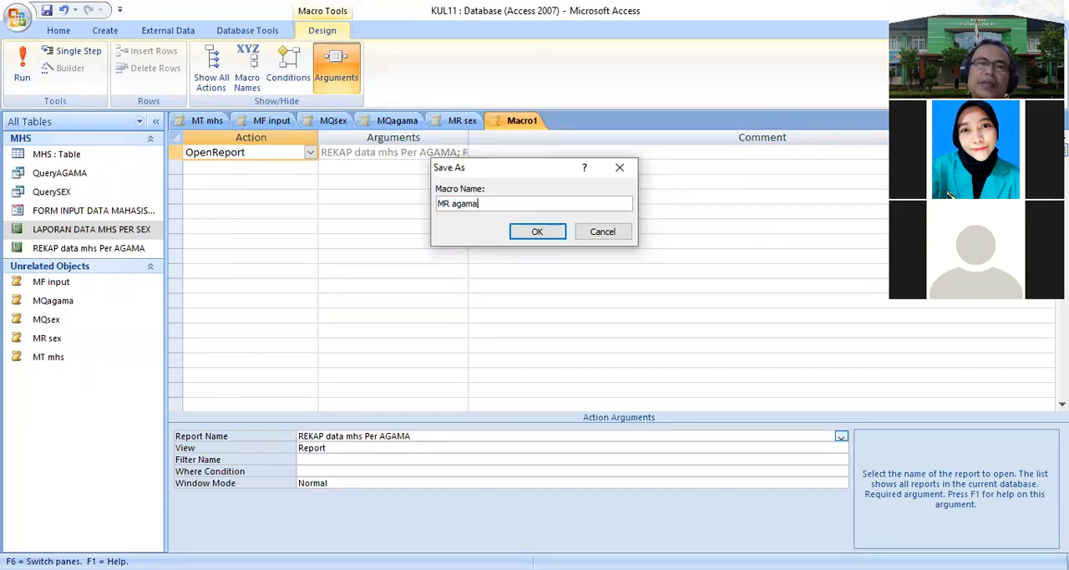
{"action": "left_click", "coordinate": [524, 232]}
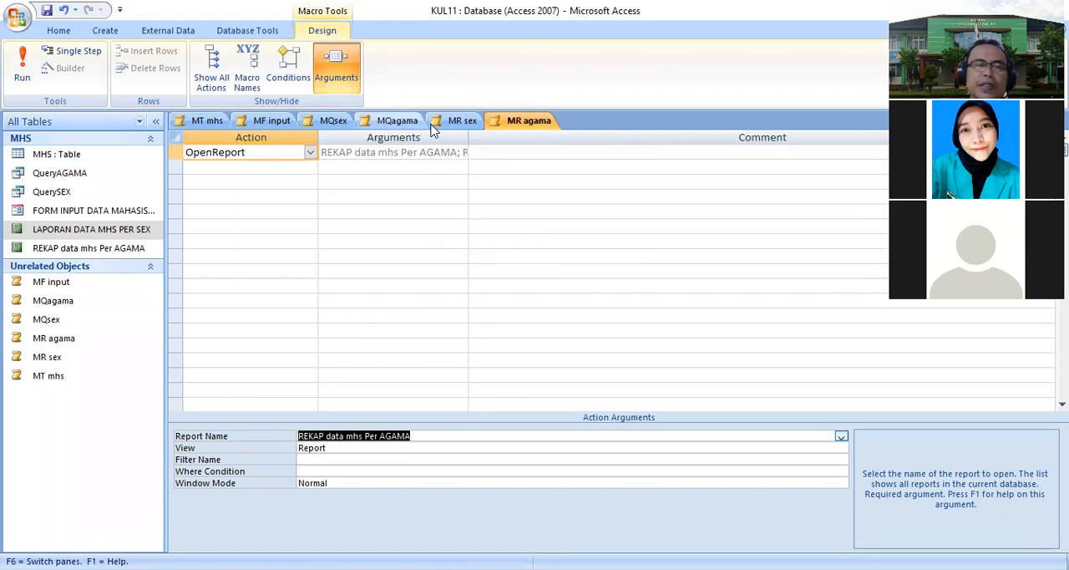
- Close all open macro tabs
{"action": "left_click", "coordinate": [459, 120]}
{"action": "right_click", "coordinate": [371, 120]}
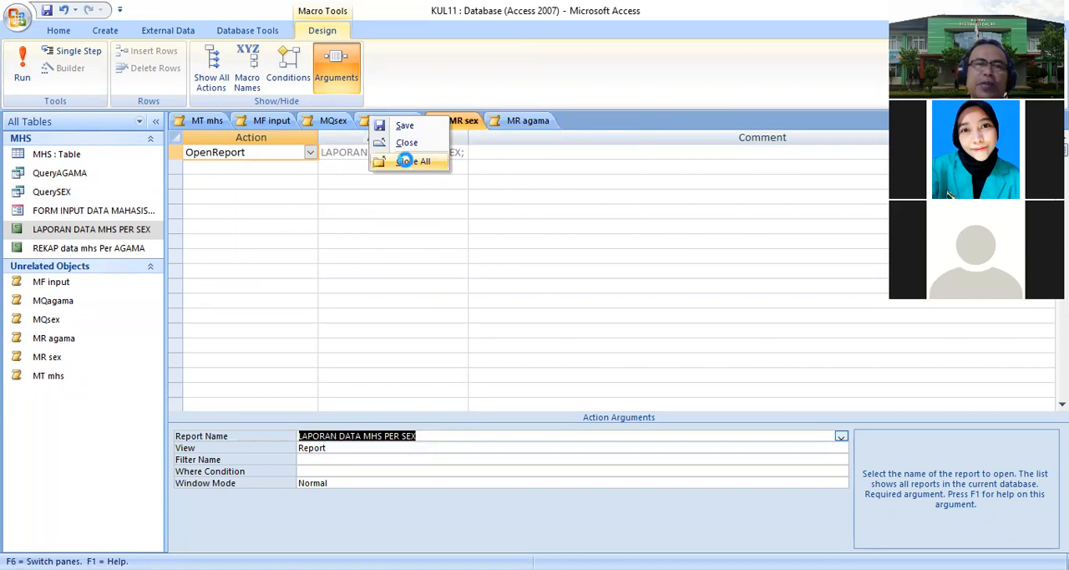
{"action": "left_click", "coordinate": [409, 163]}
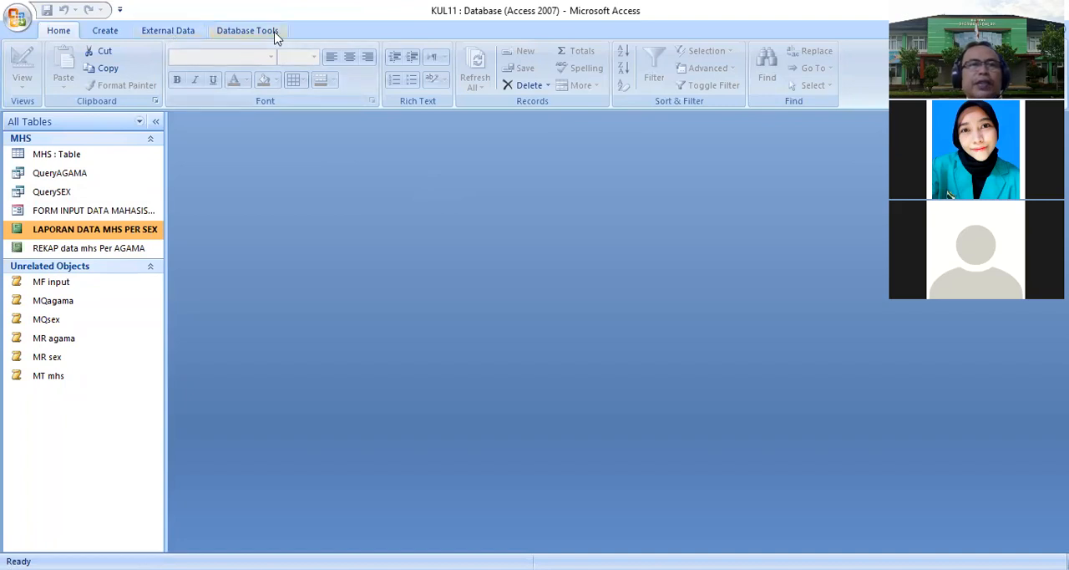
- Open the Switchboard Manager and agree to create a new switchboard
{"action": "left_click", "coordinate": [247, 31]}
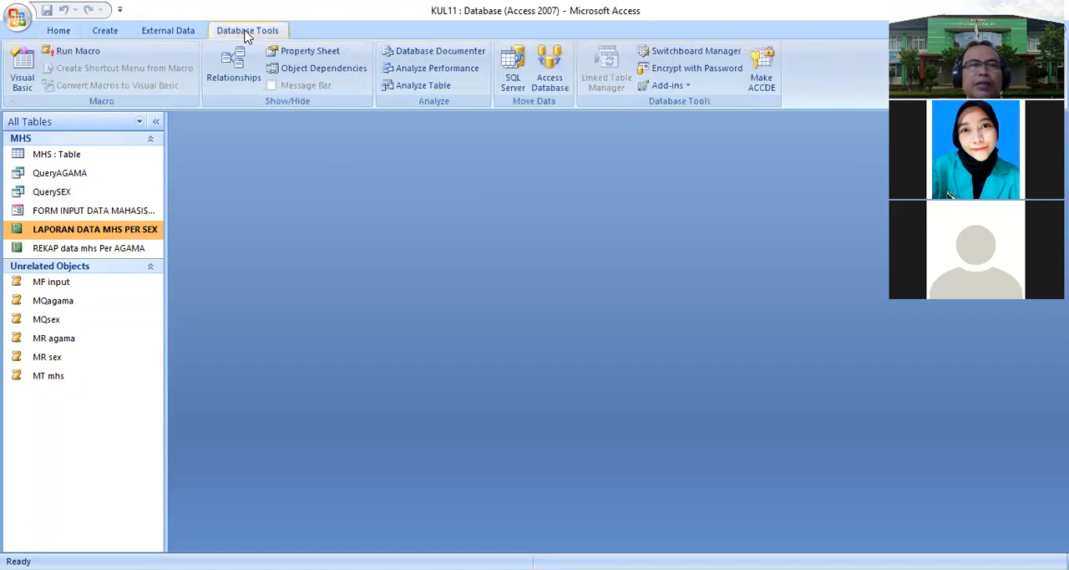
{"action": "left_click", "coordinate": [704, 52]}
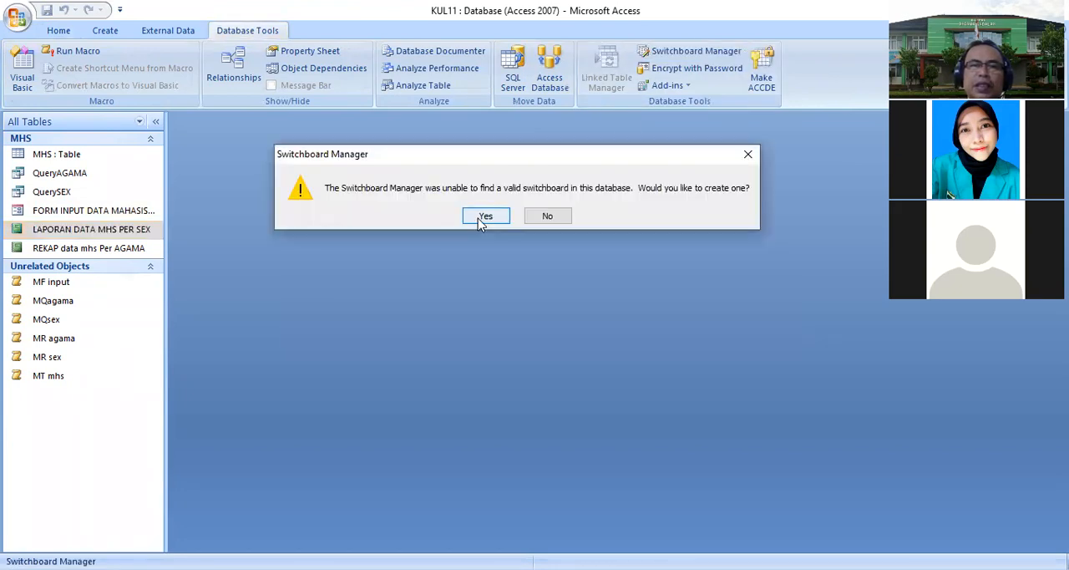
{"action": "left_click", "coordinate": [485, 216]}
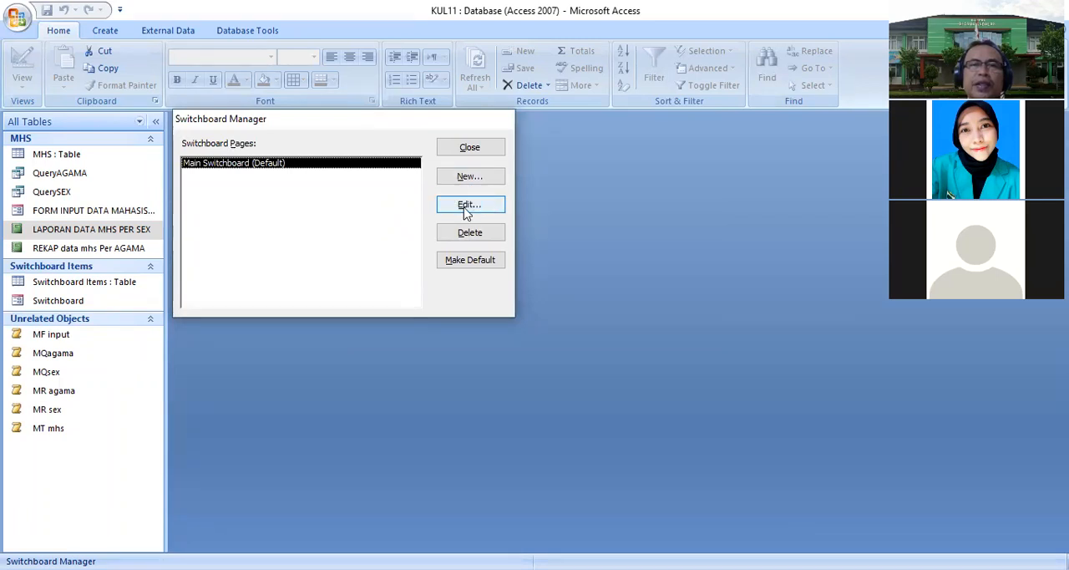
- Edit the Main Switchboard and add an item BUKA TABEL MHS that runs the macro MT mhs
{"action": "left_click", "coordinate": [466, 210]}
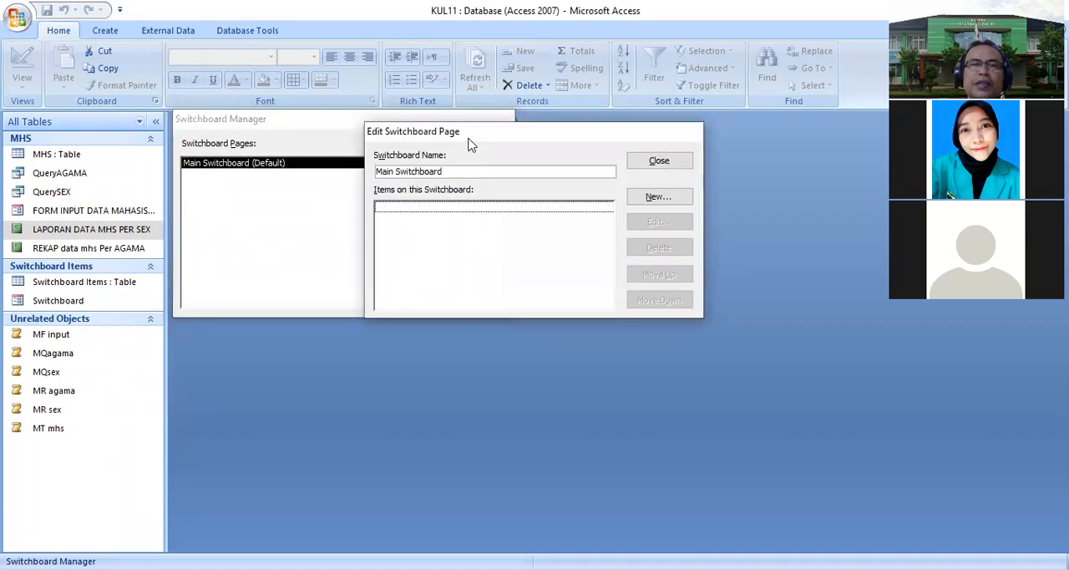
{"action": "left_click_drag", "start_coordinate": [487, 137], "coordinate": [653, 117]}
{"action": "left_click", "coordinate": [807, 185]}
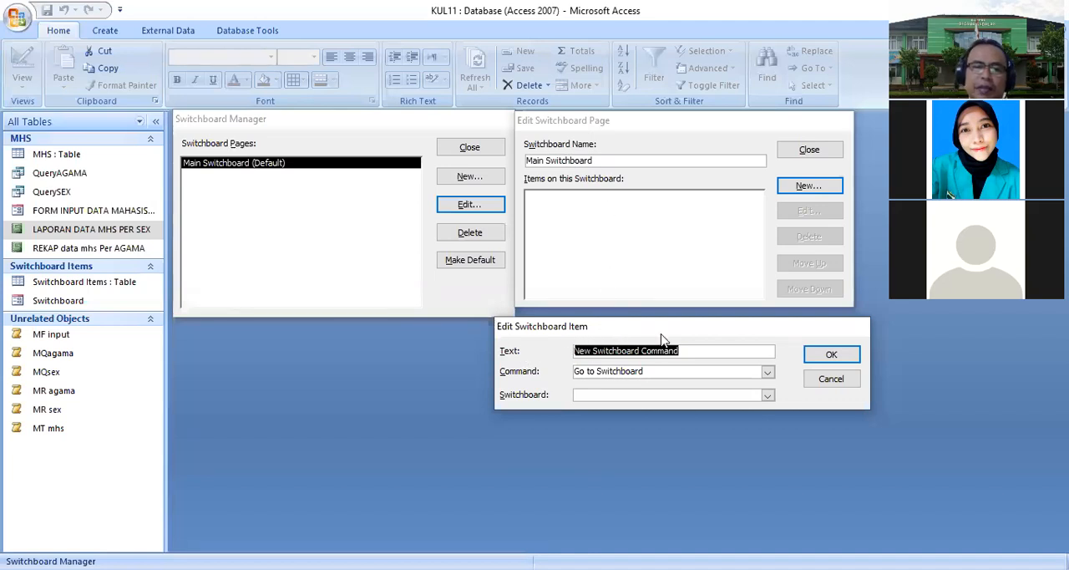
{"action": "type", "text": "BUKA TAB"}
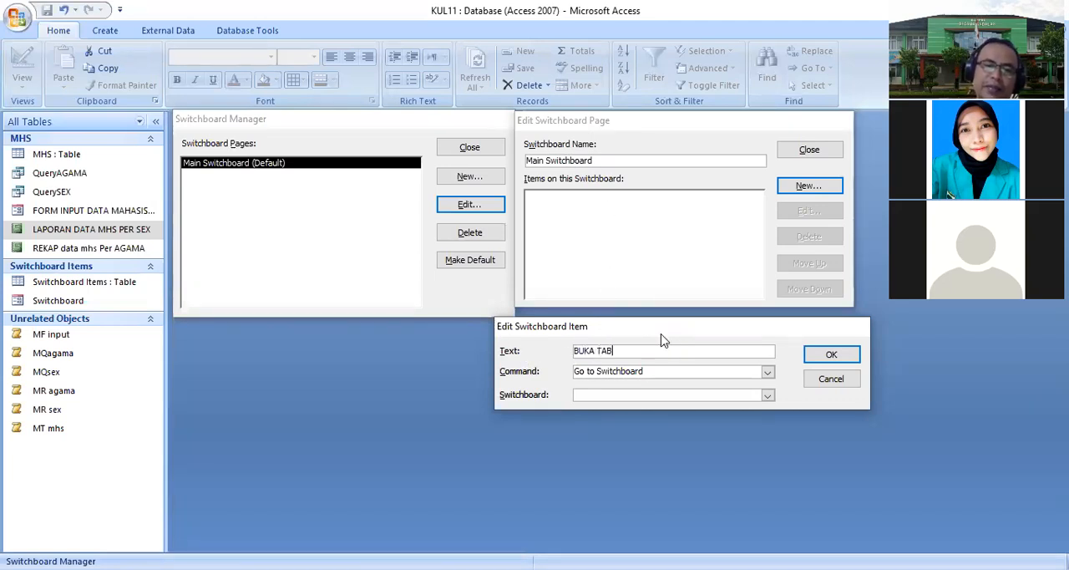
{"action": "type", "text": "EL MHS"}
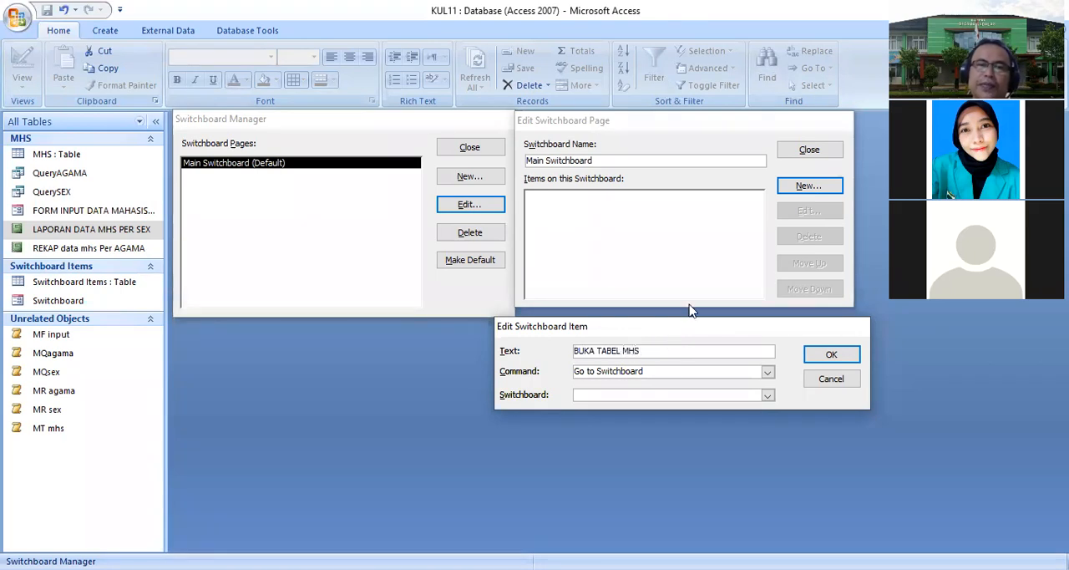
{"action": "left_click", "coordinate": [767, 370]}
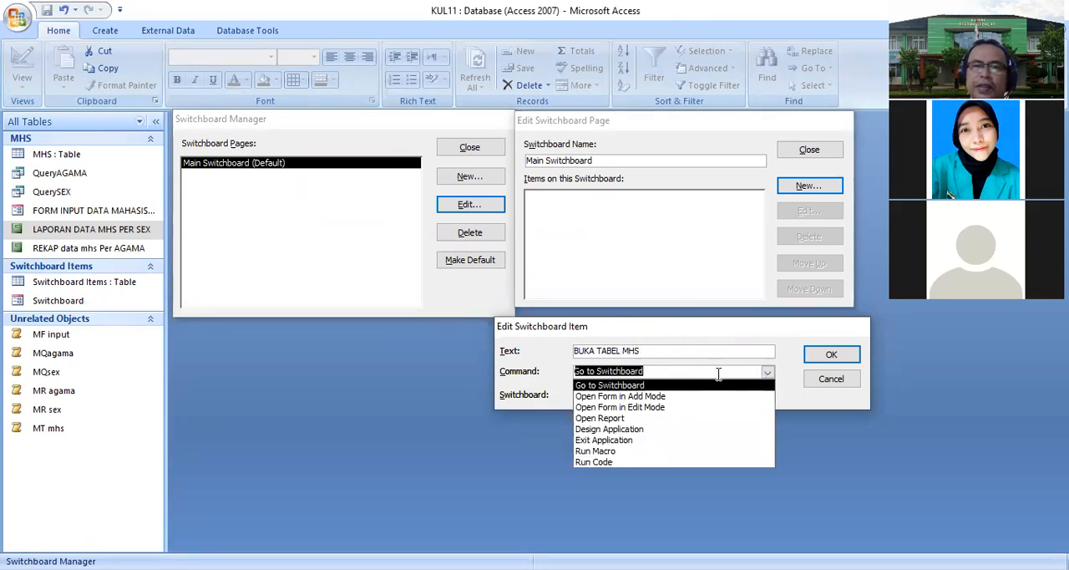
{"action": "left_click", "coordinate": [607, 452]}
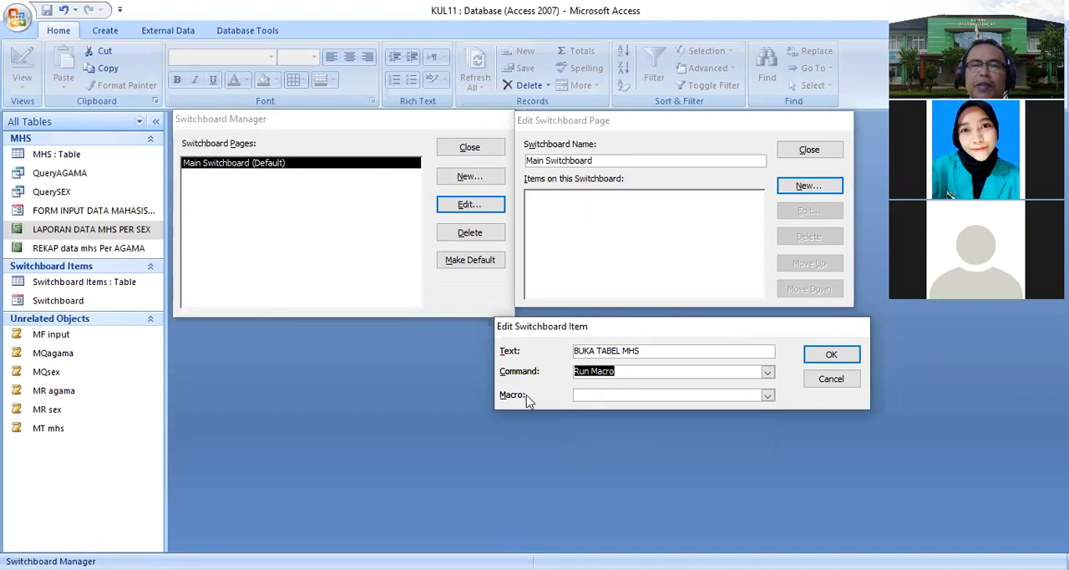
{"action": "left_click", "coordinate": [767, 396]}
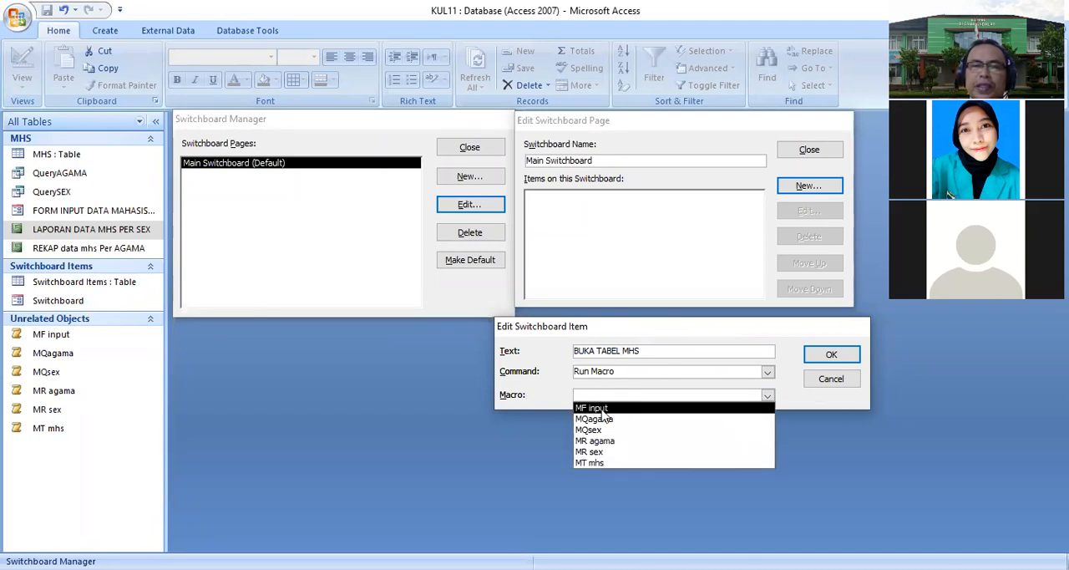
{"action": "left_click", "coordinate": [600, 462]}
{"action": "left_click", "coordinate": [828, 355]}
- Add a switchboard item DISPLAY FORM input that runs the macro MF input
{"action": "left_click", "coordinate": [806, 187]}
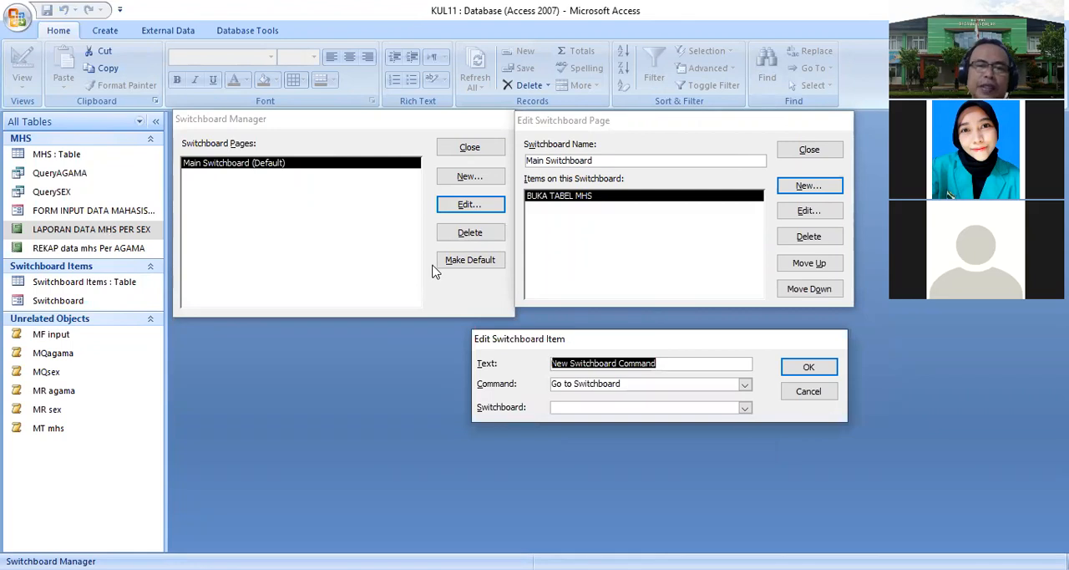
{"action": "type", "text": "DISPLAY F"}
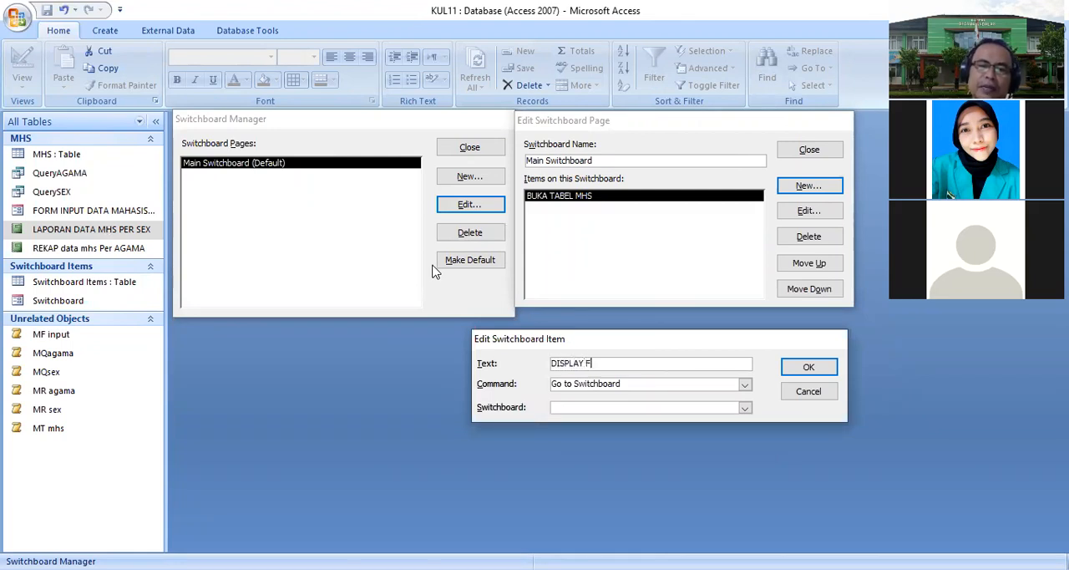
{"action": "type", "text": "ORM input"}
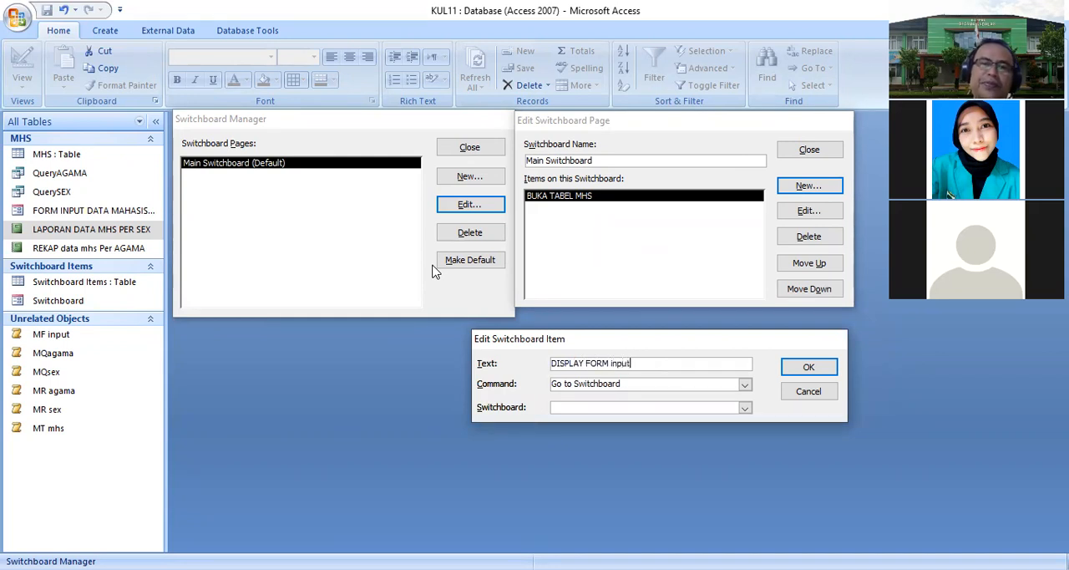
{"action": "left_click", "coordinate": [744, 384]}
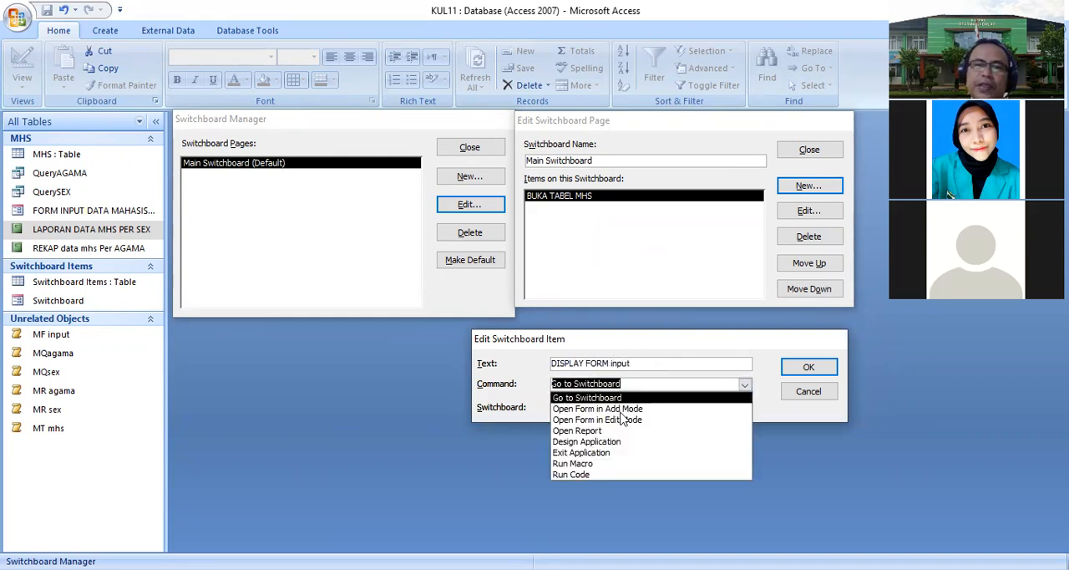
{"action": "left_click", "coordinate": [582, 462]}
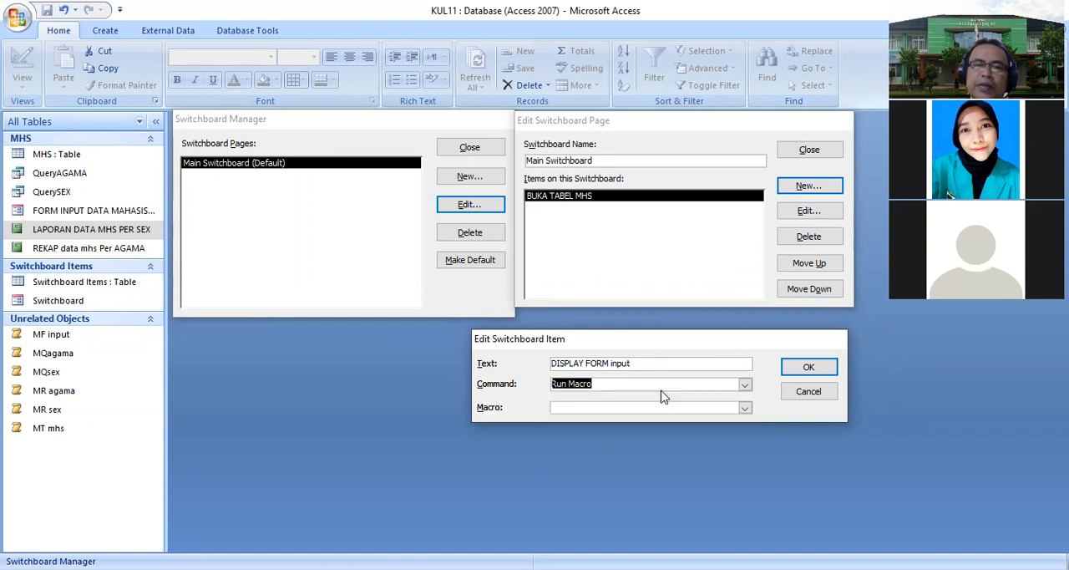
{"action": "left_click", "coordinate": [745, 407]}
{"action": "left_click", "coordinate": [608, 420]}
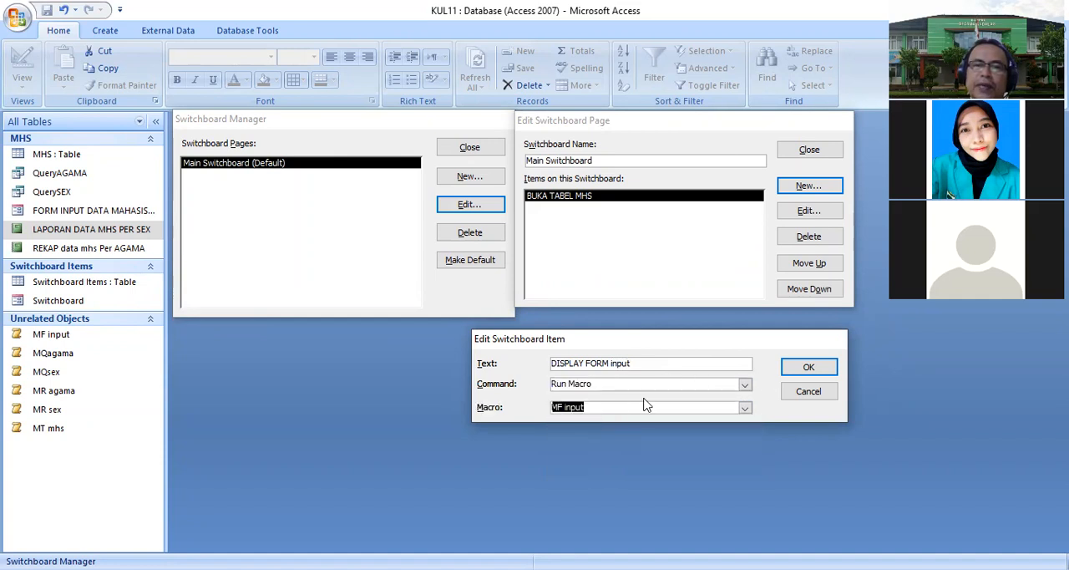
{"action": "left_click_drag", "start_coordinate": [659, 329], "coordinate": [659, 303]}
{"action": "left_click", "coordinate": [809, 341]}
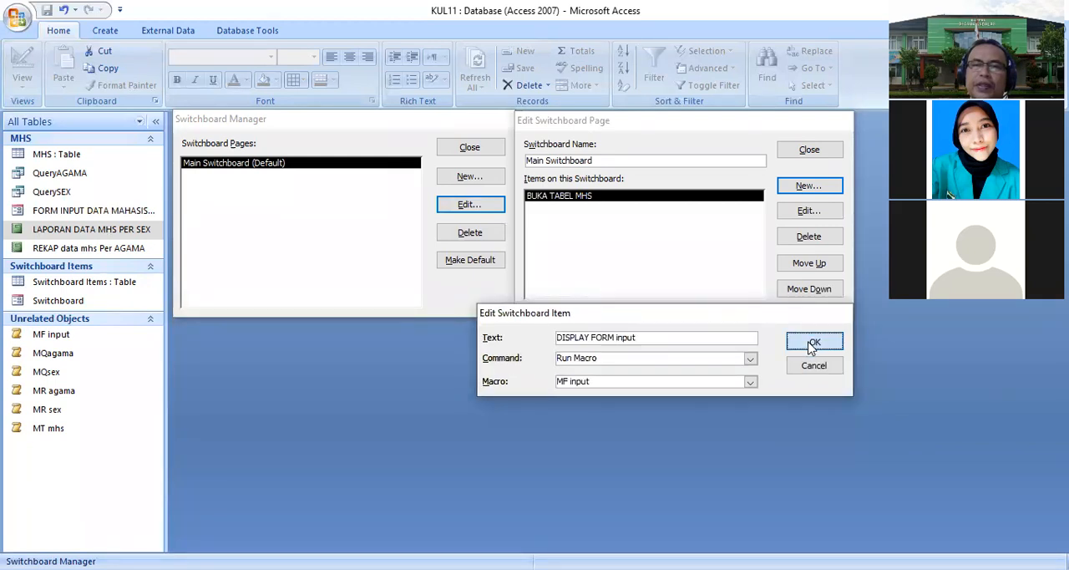
- Add a switchboard item DO QUERY sex that runs the macro MQsex
{"action": "left_click", "coordinate": [797, 188]}
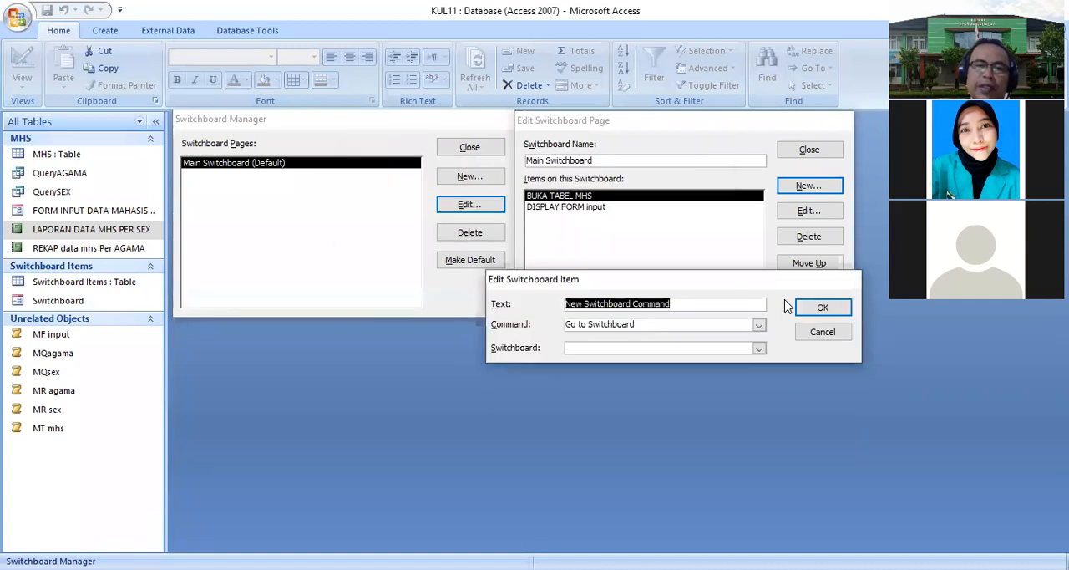
{"action": "type", "text": "DO QUERY sex"}
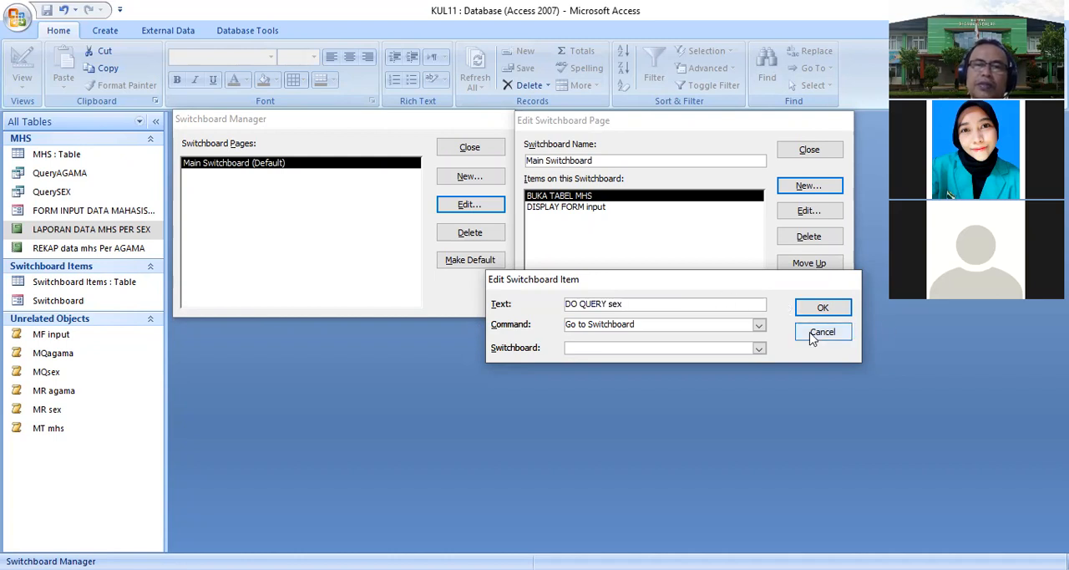
{"action": "left_click", "coordinate": [758, 324]}
{"action": "left_click", "coordinate": [681, 403]}
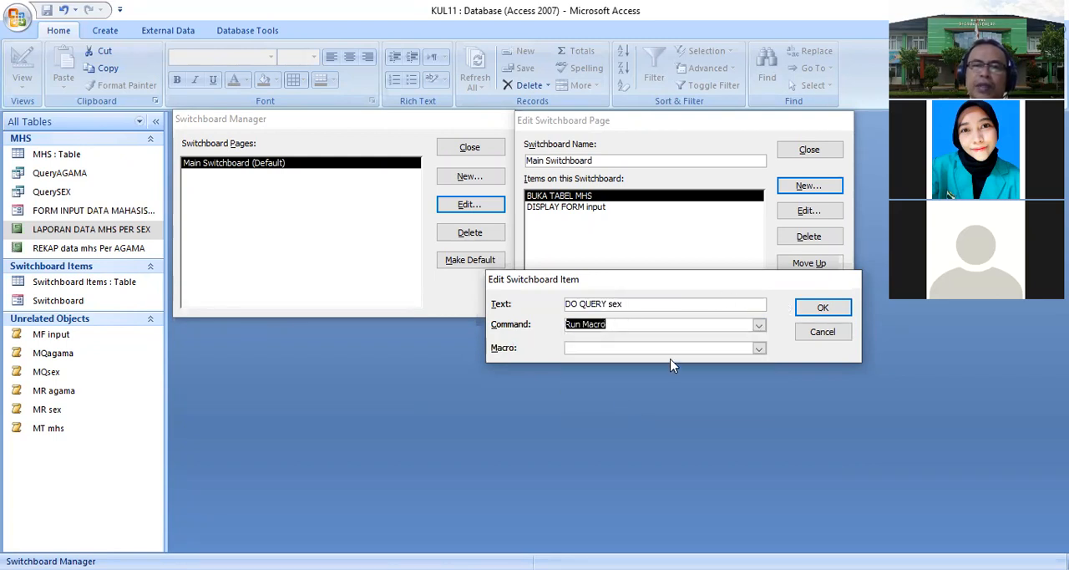
{"action": "left_click", "coordinate": [758, 348]}
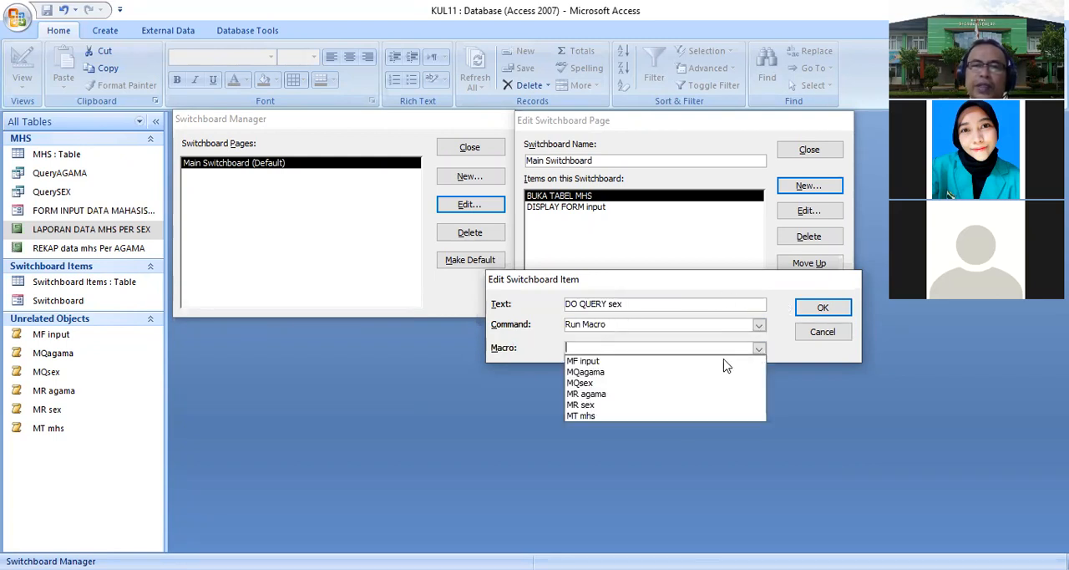
{"action": "left_click", "coordinate": [629, 384]}
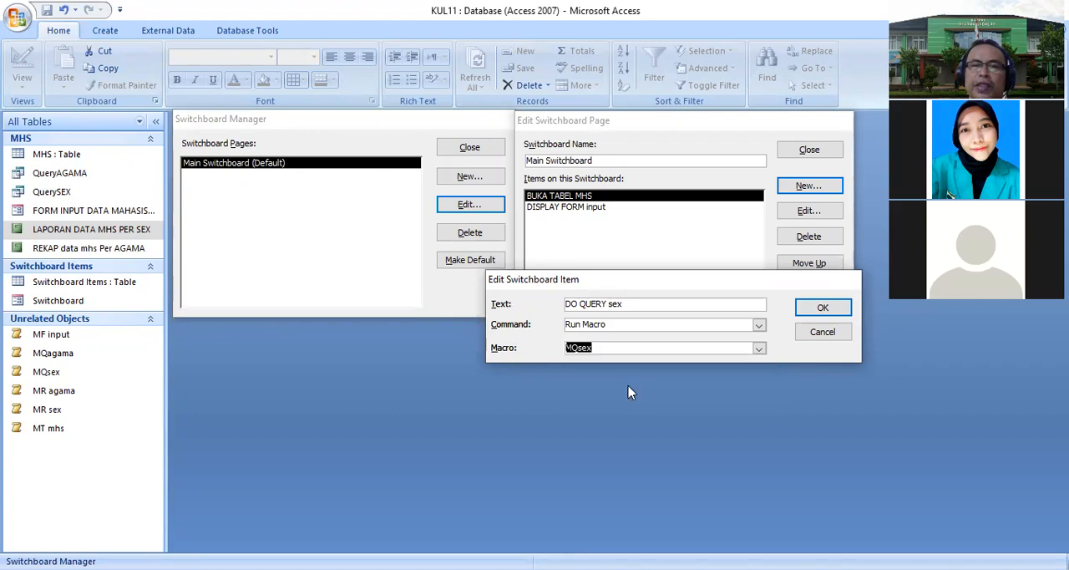
{"action": "left_click", "coordinate": [821, 309]}
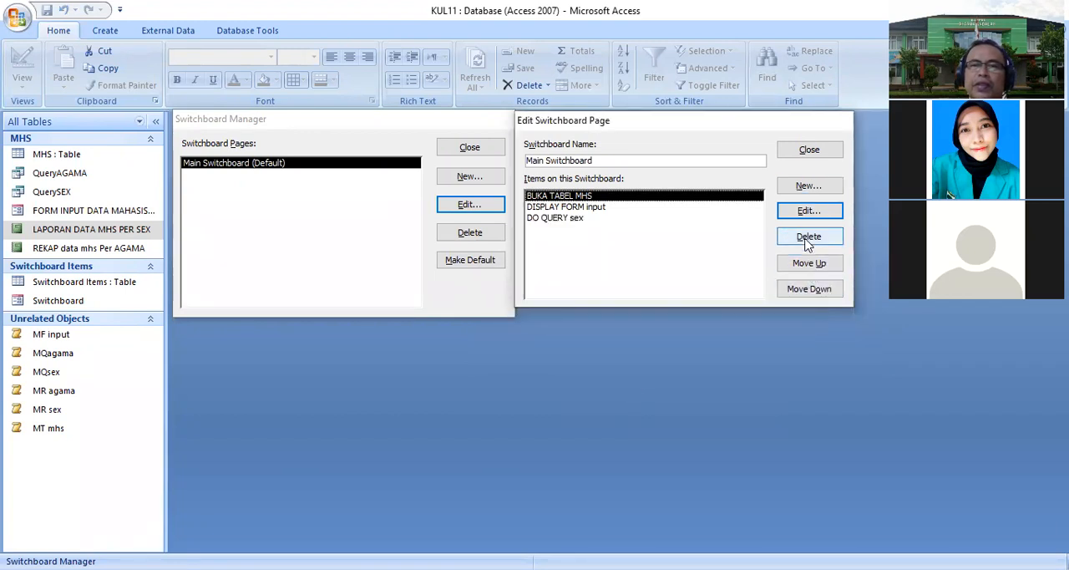
- Add a switchboard item DO QUERY AGAMA that runs the macro MQagama
{"action": "left_click", "coordinate": [804, 188]}
{"action": "type", "text": "DO QUER"}
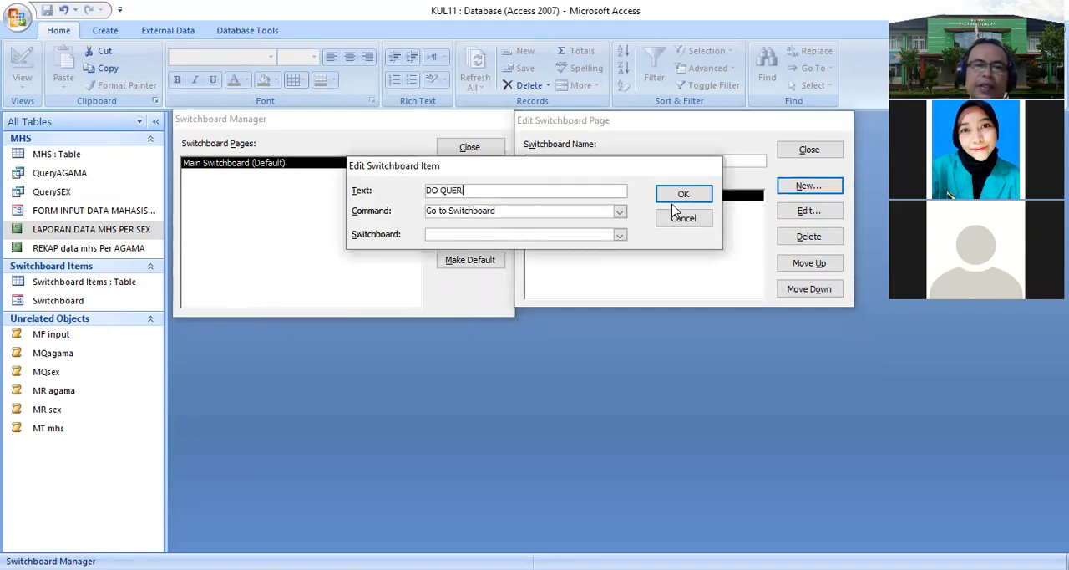
{"action": "type", "text": "Y AGAMA"}
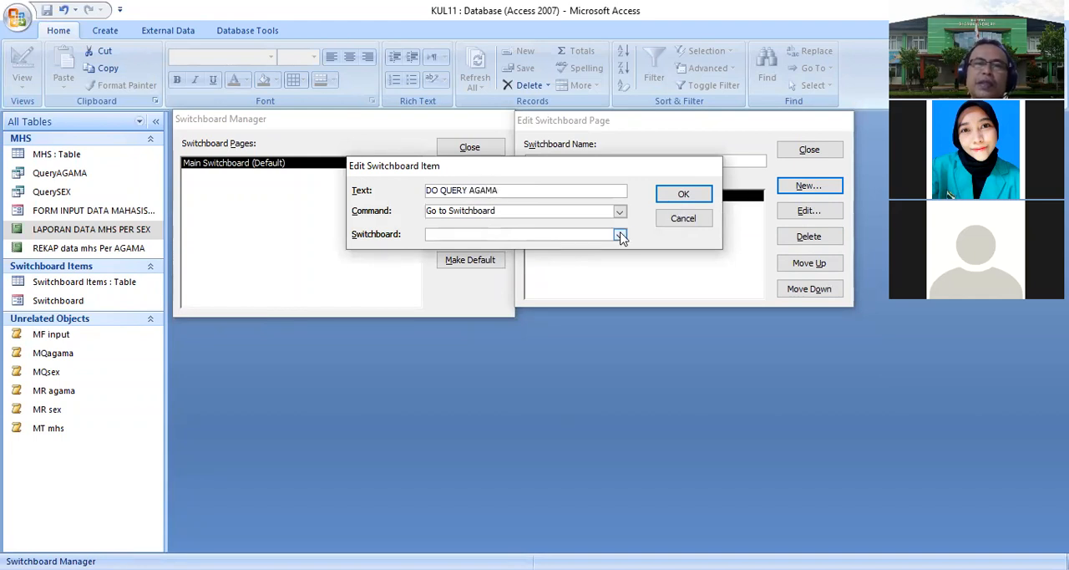
{"action": "left_click", "coordinate": [619, 211]}
{"action": "left_click", "coordinate": [467, 290]}
{"action": "left_click", "coordinate": [620, 237]}
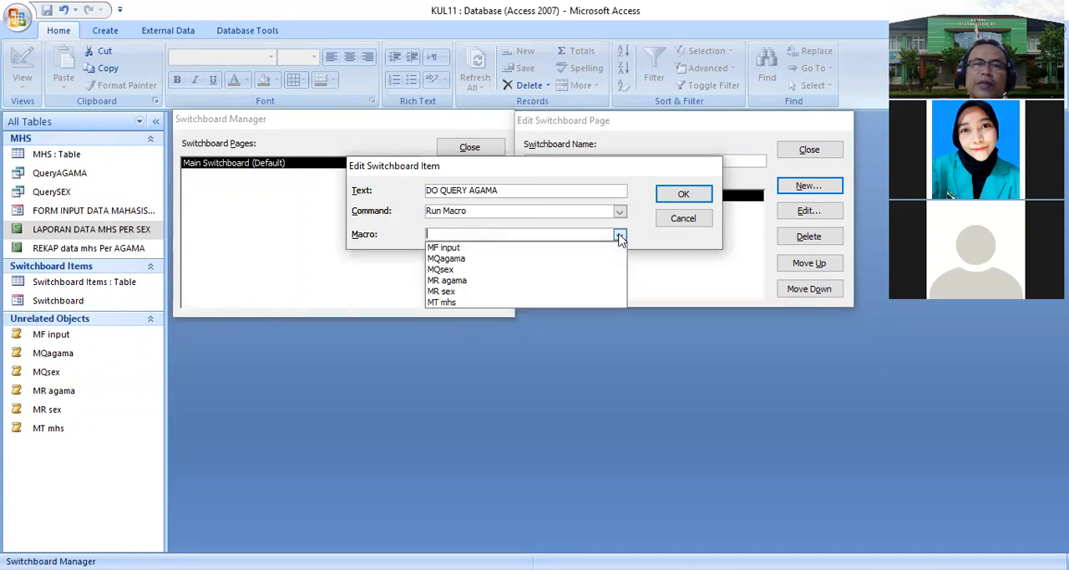
{"action": "left_click", "coordinate": [515, 259]}
{"action": "left_click", "coordinate": [682, 201]}
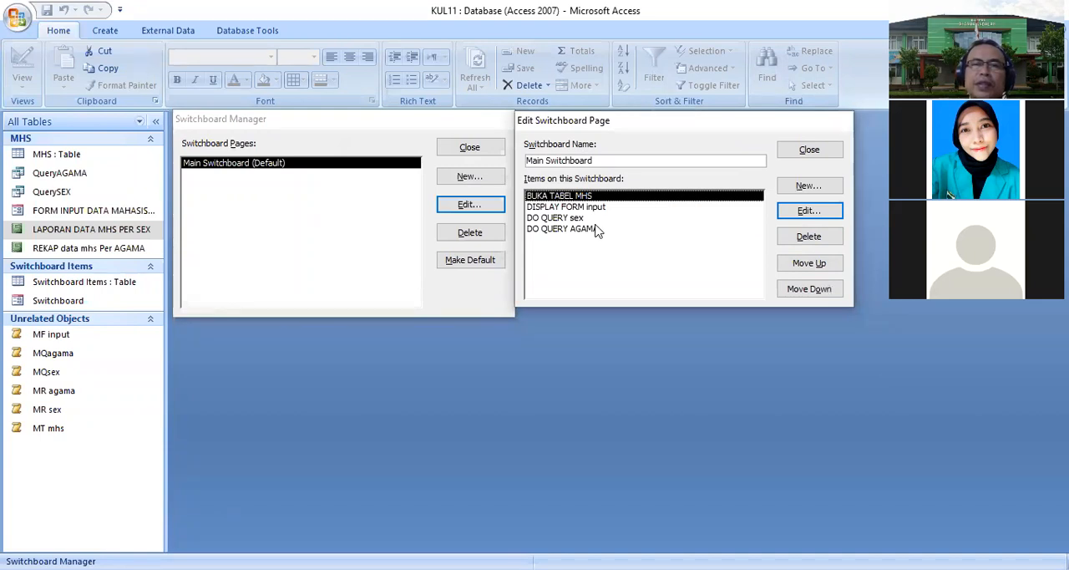
- Add a switchboard item CALIIK laporan sex that runs the macro MR sex
{"action": "left_click", "coordinate": [799, 186]}
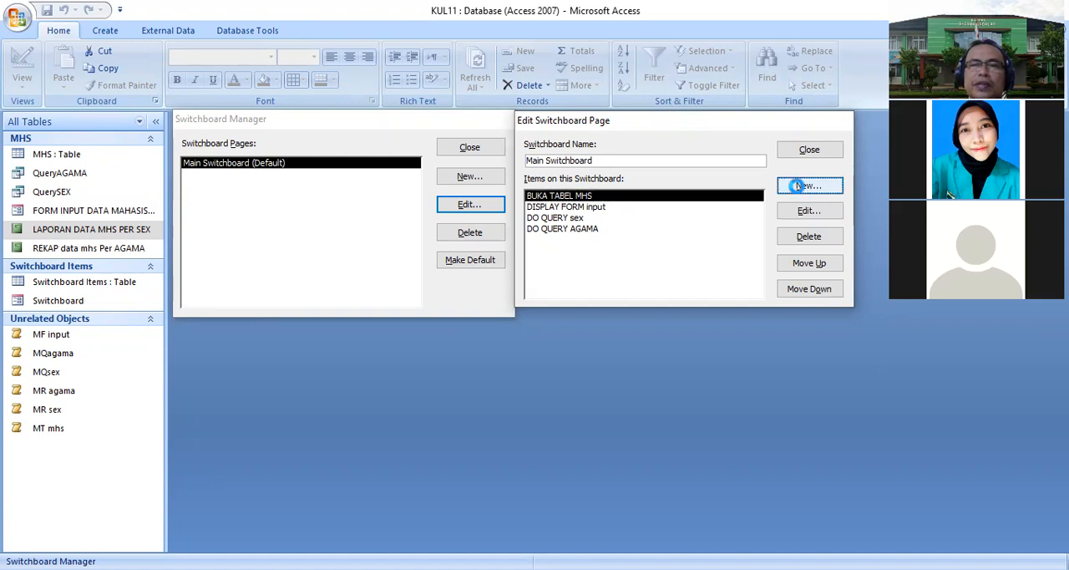
{"action": "left_click_drag", "start_coordinate": [562, 172], "coordinate": [613, 295]}
{"action": "type", "text": "CALIIK laporan sex"}
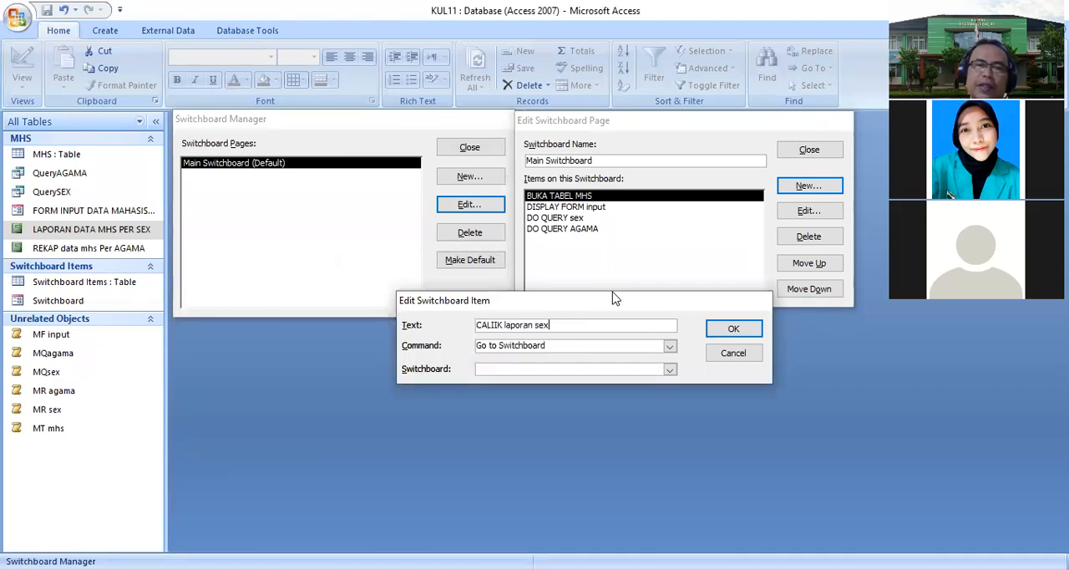
{"action": "left_click", "coordinate": [670, 346]}
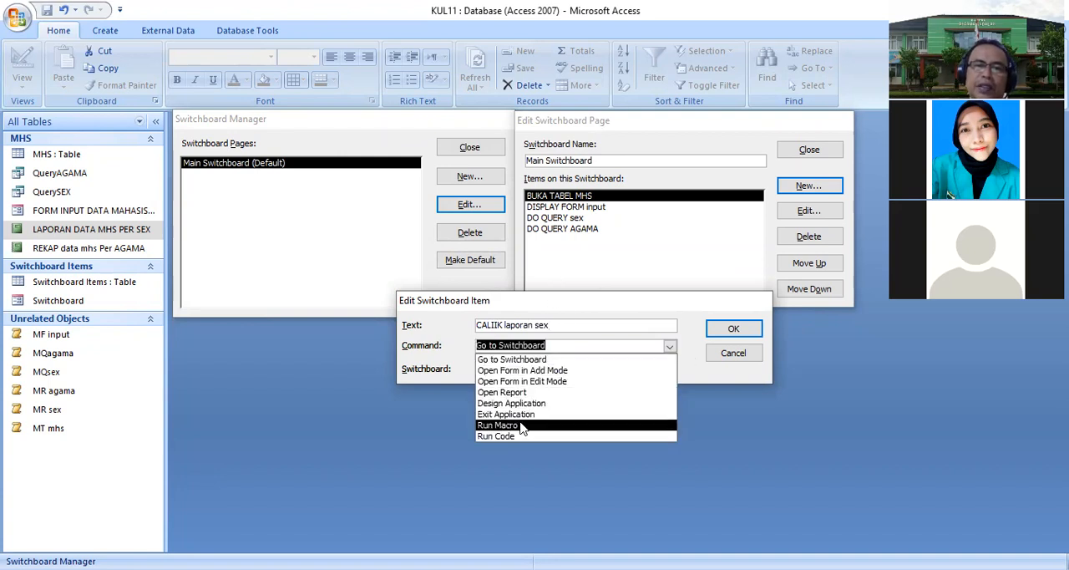
{"action": "left_click", "coordinate": [521, 426]}
{"action": "left_click", "coordinate": [670, 369]}
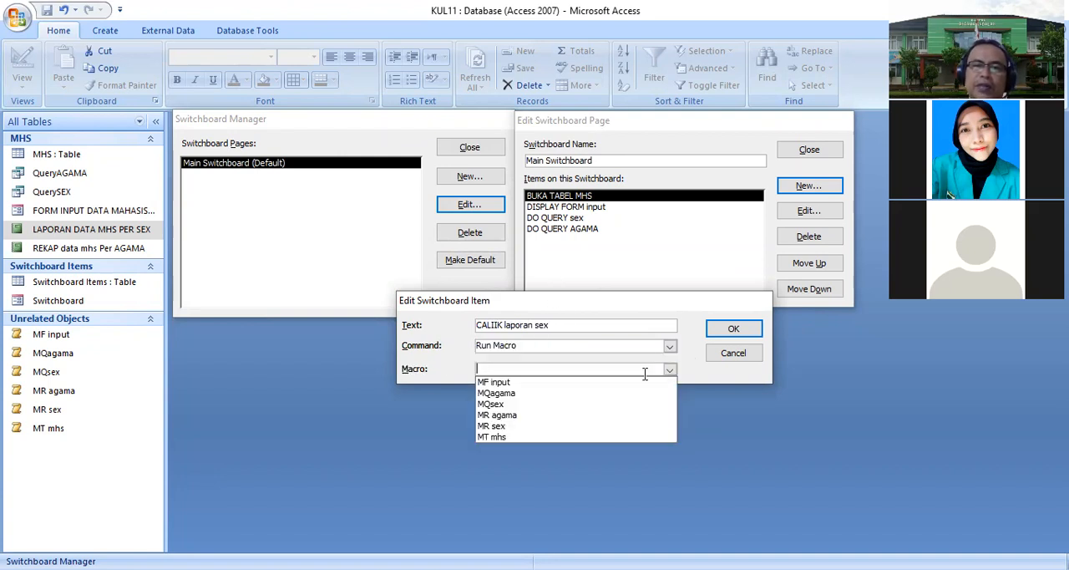
{"action": "left_click", "coordinate": [526, 426]}
{"action": "left_click", "coordinate": [740, 332]}
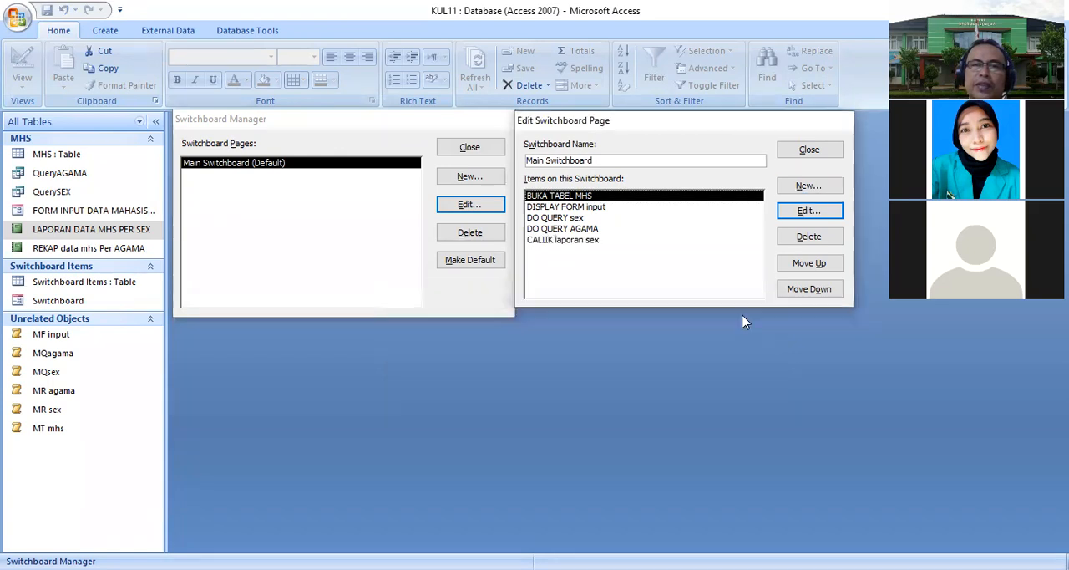
- Add a switchboard item CALIIKK REKAP AGAMA that runs the macro MR agama
{"action": "left_click", "coordinate": [804, 185]}
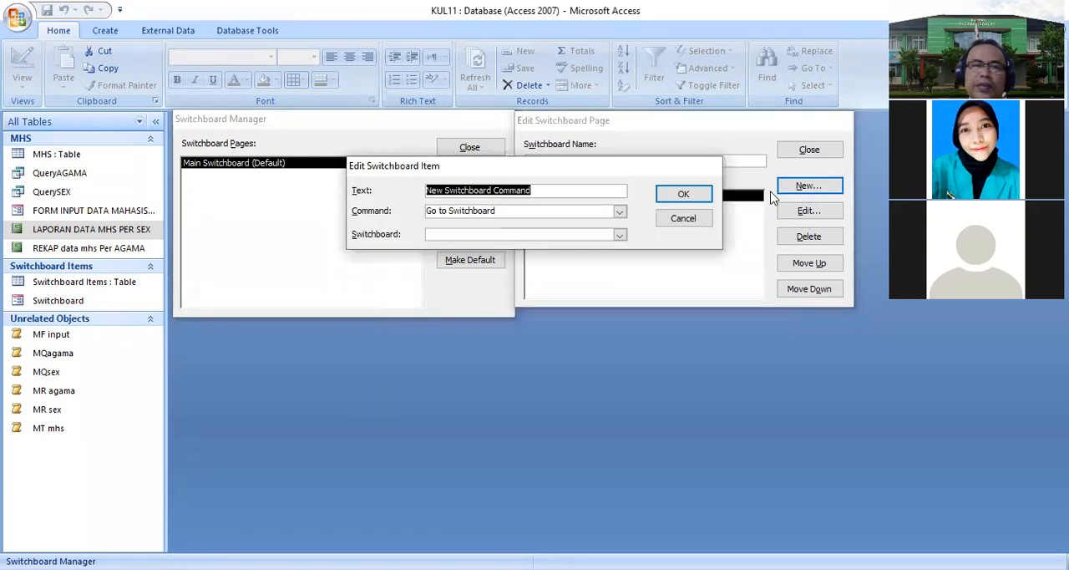
{"action": "type", "text": "CALIIKK "}
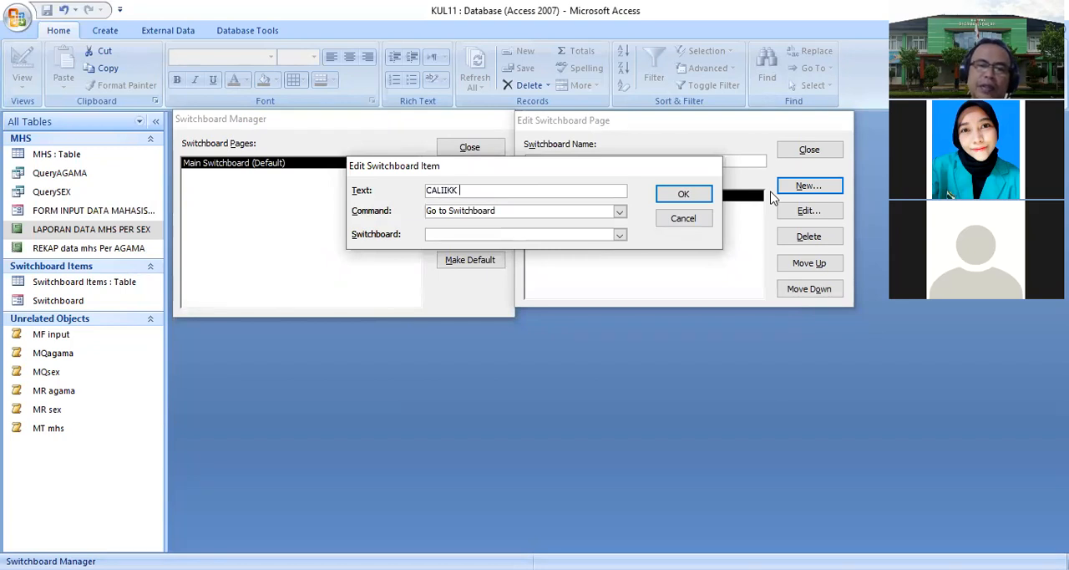
{"action": "type", "text": "REKAP AGAMA"}
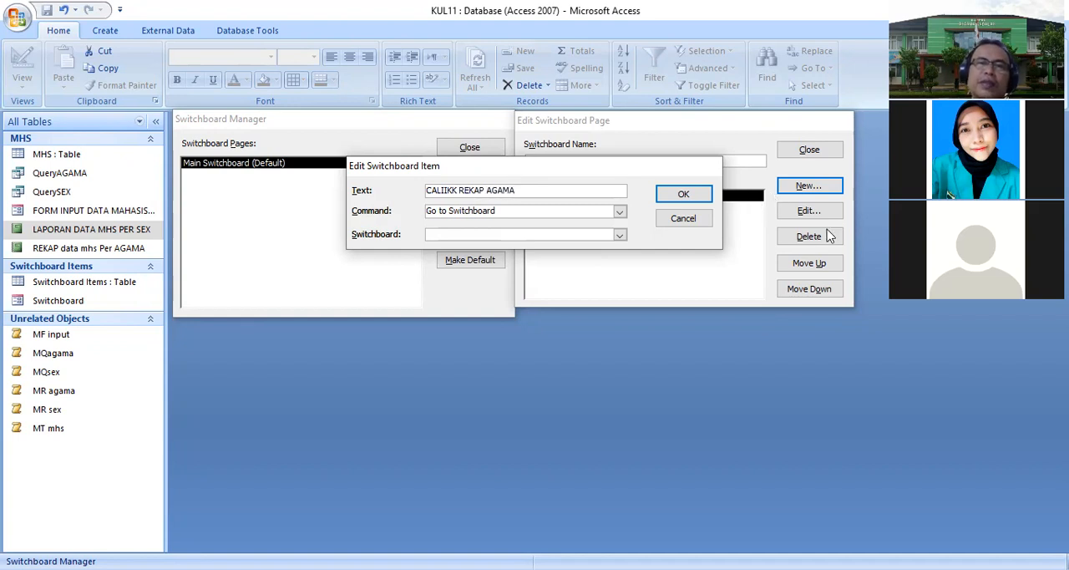
{"action": "left_click", "coordinate": [620, 211]}
{"action": "left_click", "coordinate": [482, 293]}
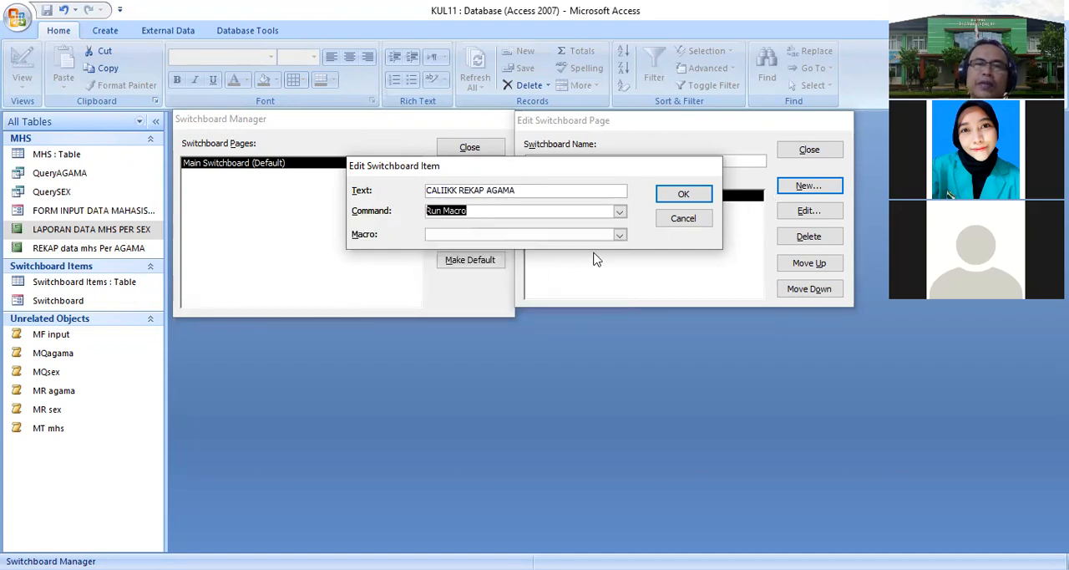
{"action": "left_click", "coordinate": [620, 235]}
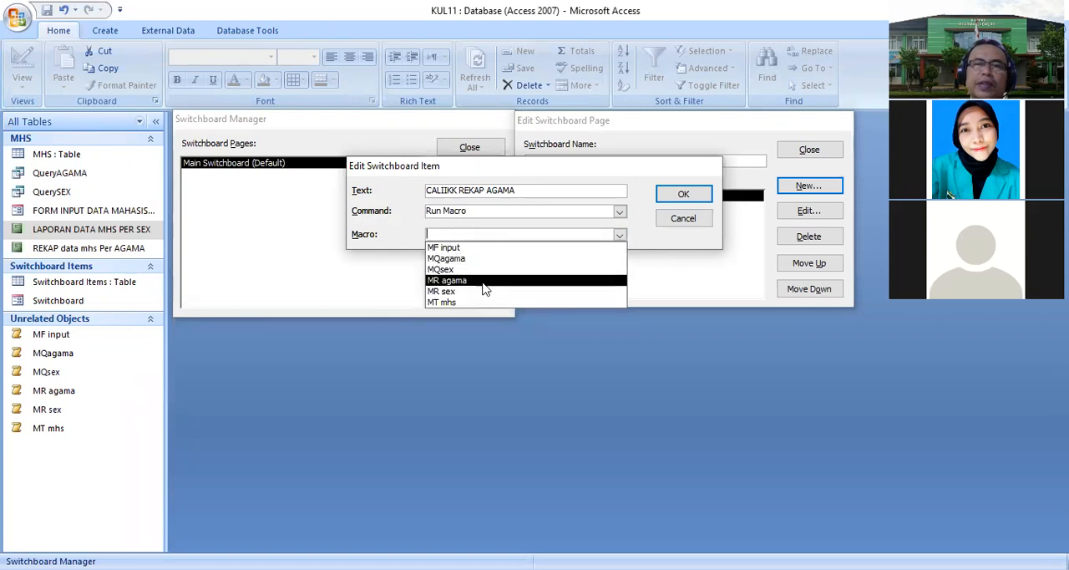
{"action": "left_click", "coordinate": [481, 284]}
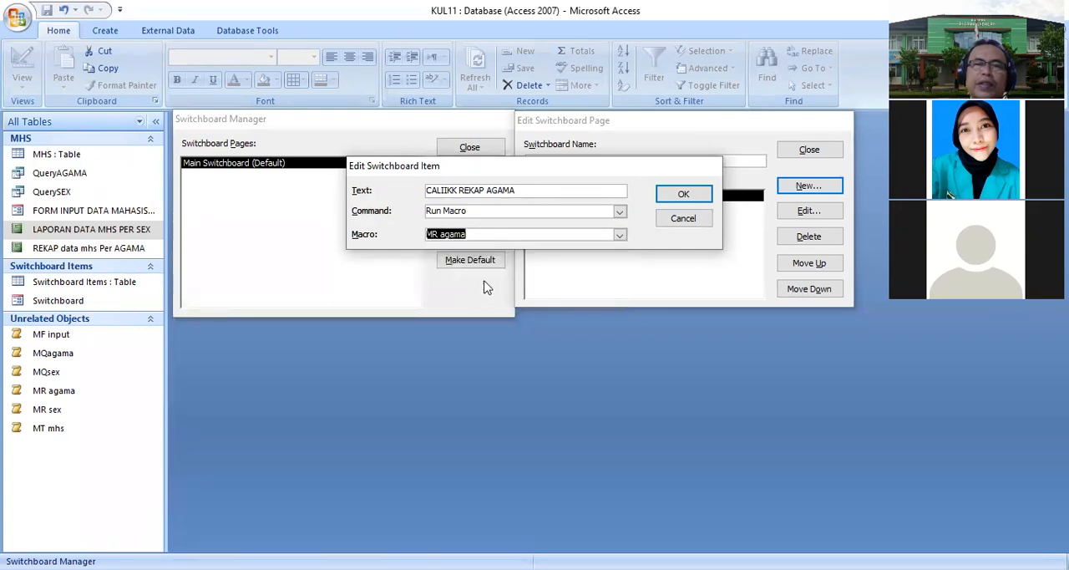
{"action": "left_click", "coordinate": [684, 195]}
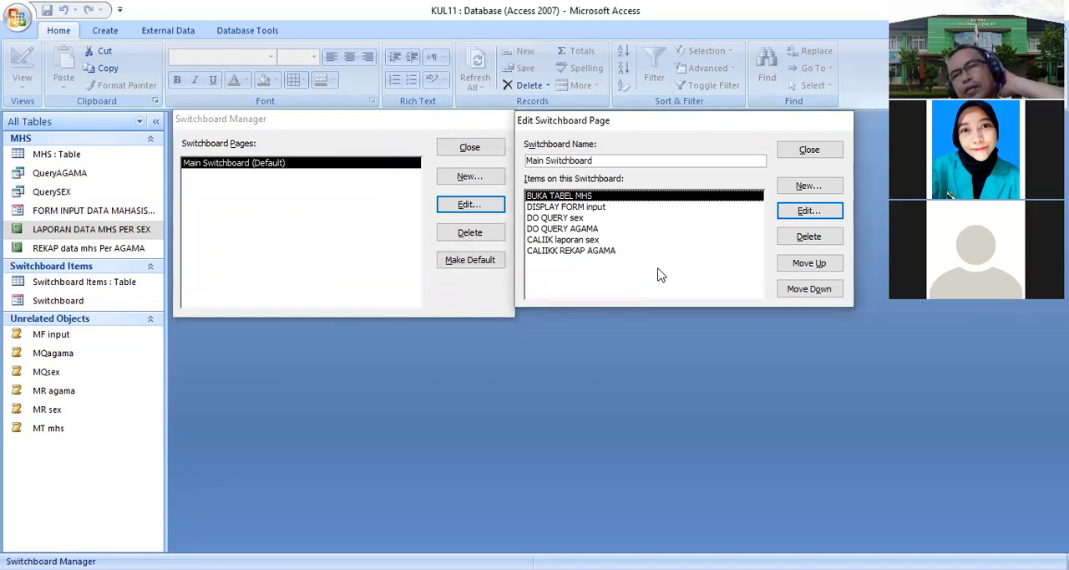
- Add a switchboard item EXIT lah salasai, tapi msh bingung pak with the Exit Application command
{"action": "left_click", "coordinate": [803, 188]}
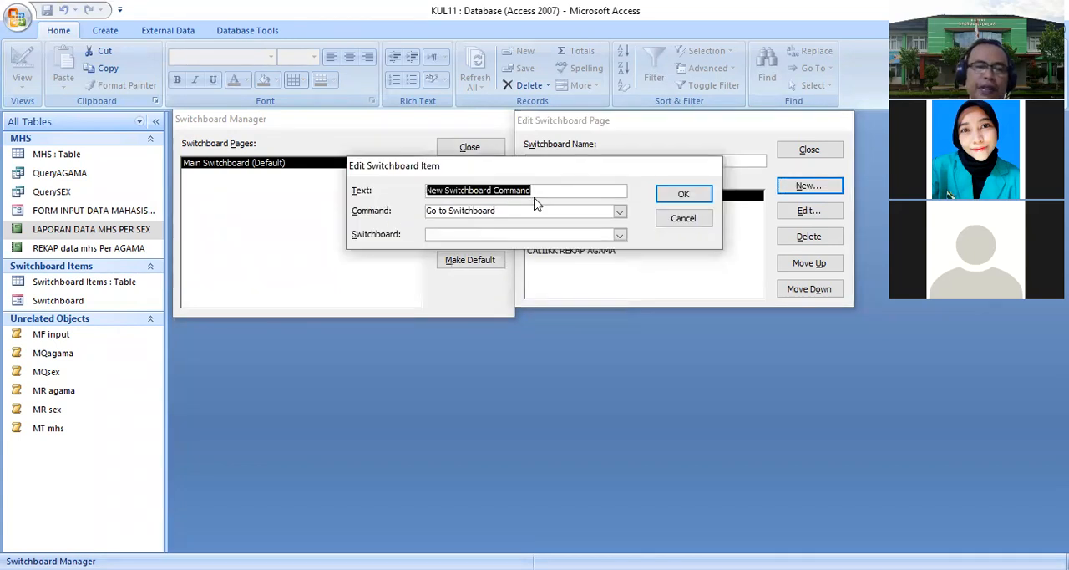
{"action": "type", "text": "EXIT lah sa"}
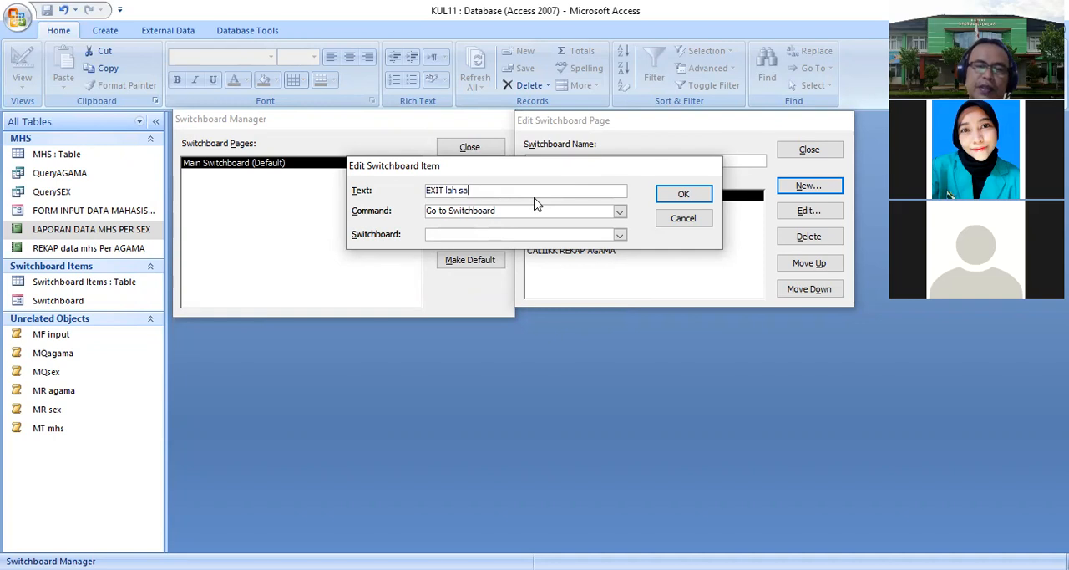
{"action": "type", "text": "lasai, tapi m"}
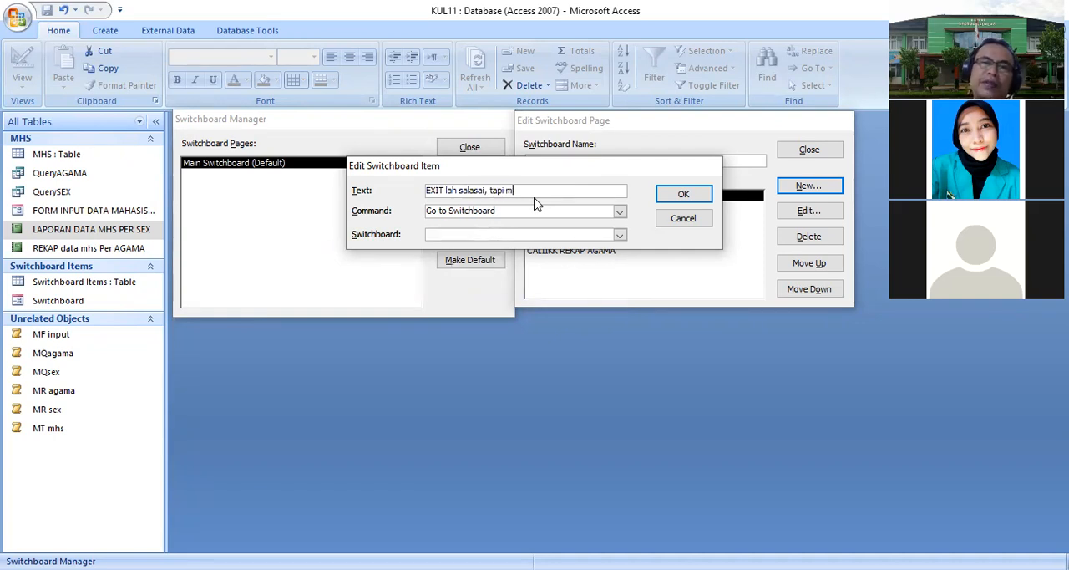
{"action": "type", "text": "sh"}
{"action": "type", "text": "bingung pak"}
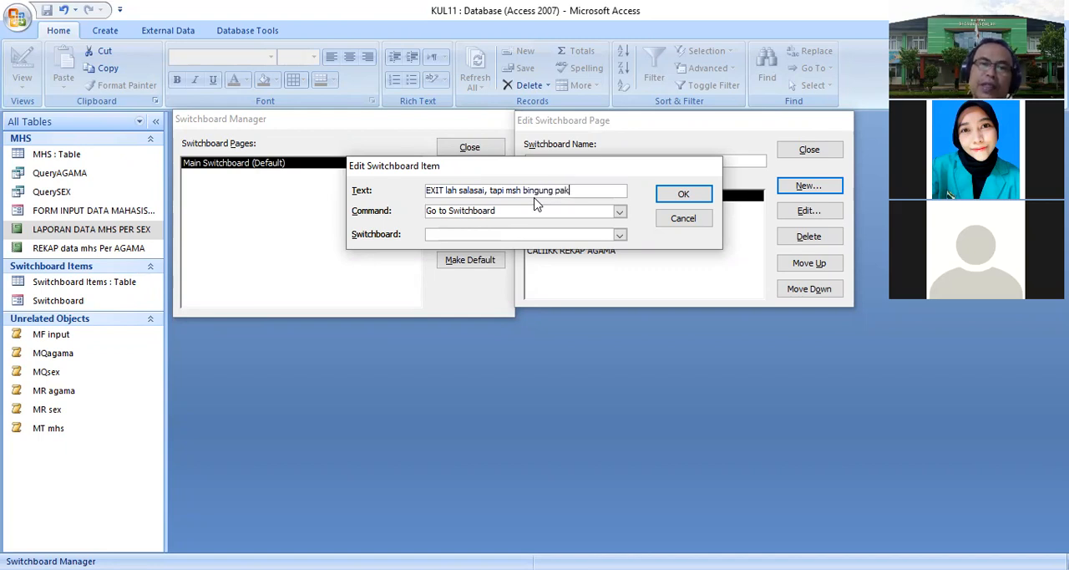
{"action": "left_click", "coordinate": [619, 212]}
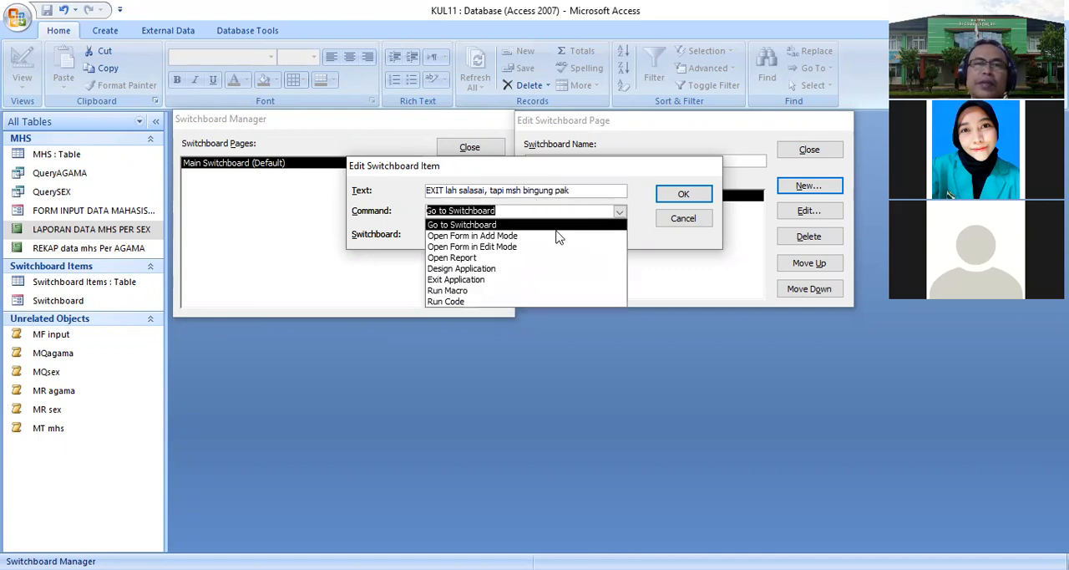
{"action": "left_click", "coordinate": [493, 284]}
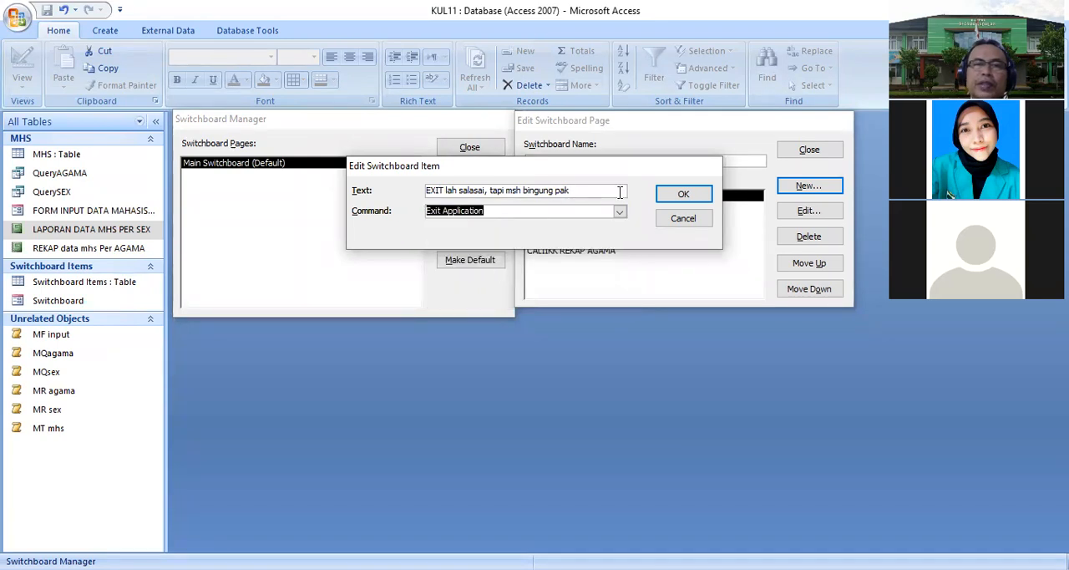
{"action": "left_click", "coordinate": [671, 194]}
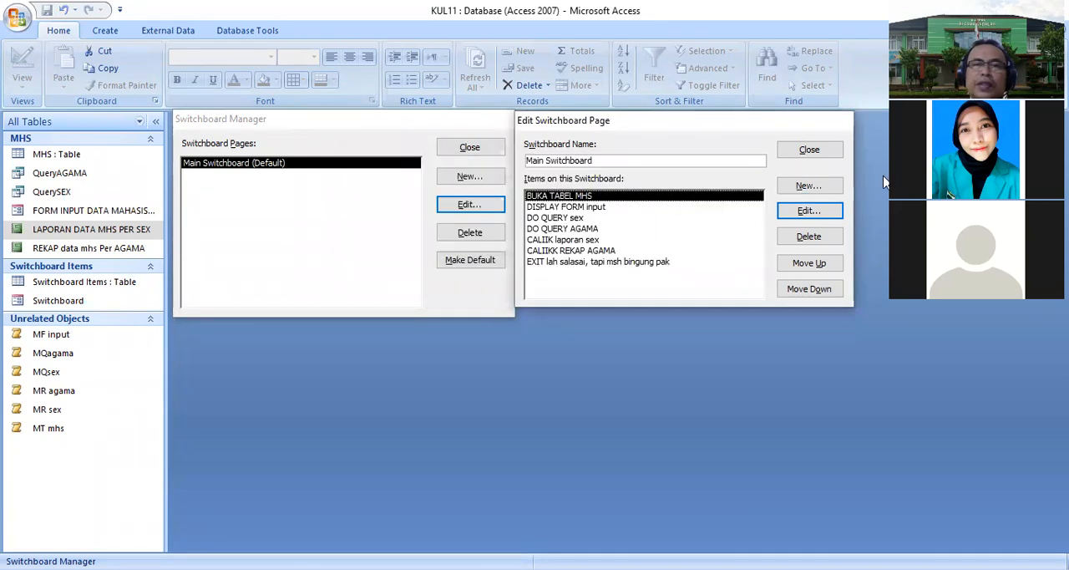
- Close the Switchboard Manager and open the Switchboard form
{"action": "left_click", "coordinate": [810, 151]}
{"action": "left_click", "coordinate": [484, 152]}
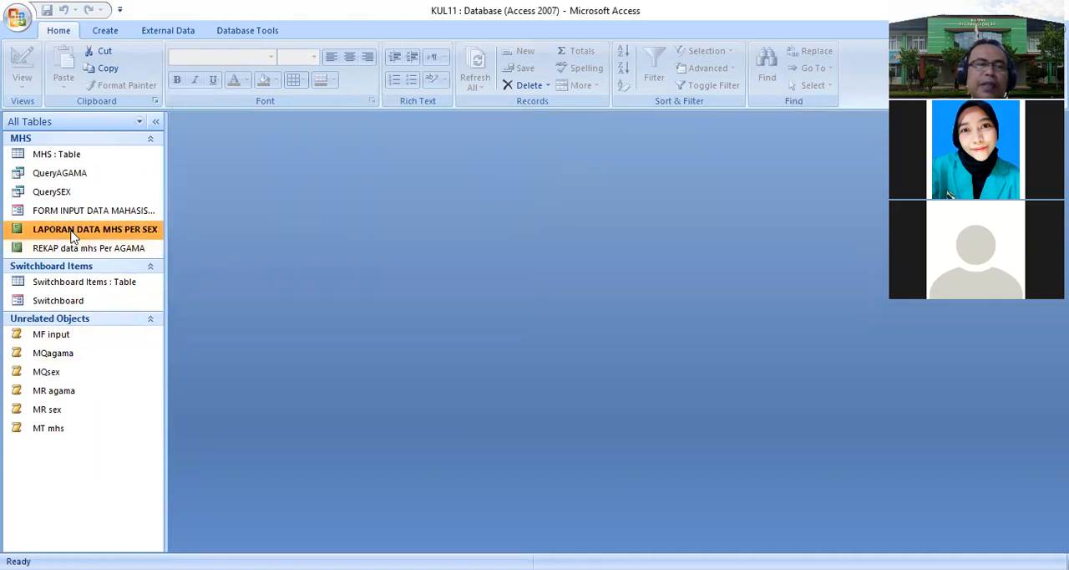
{"action": "double_click", "coordinate": [80, 302]}
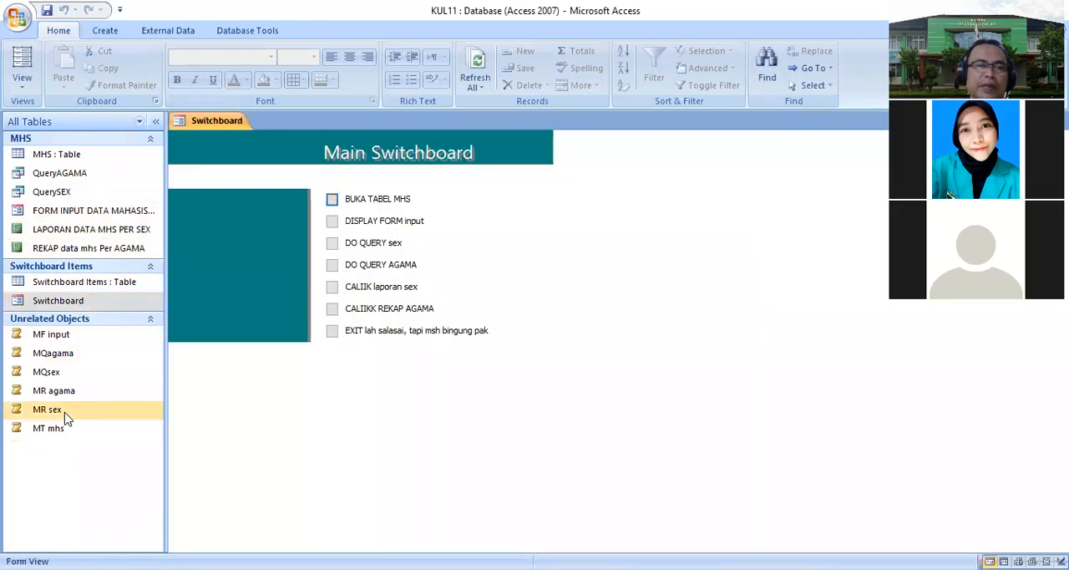
- Test the switchboard items BUKA TABEL MHS, DO QUERY AGAMA and CALIIKK REKAP AGAMA
{"action": "left_click", "coordinate": [332, 199]}
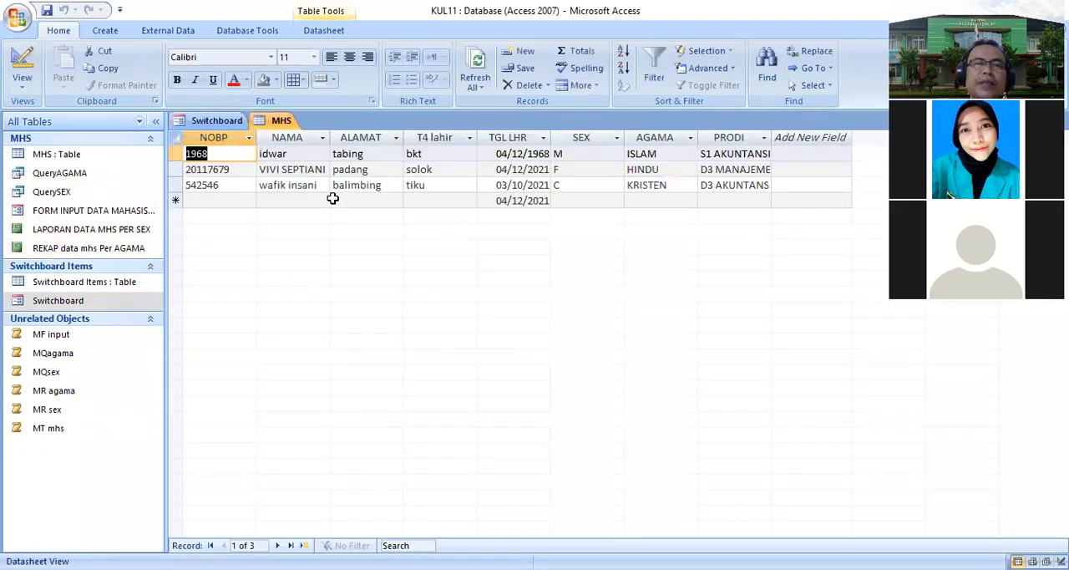
{"action": "left_click", "coordinate": [231, 123]}
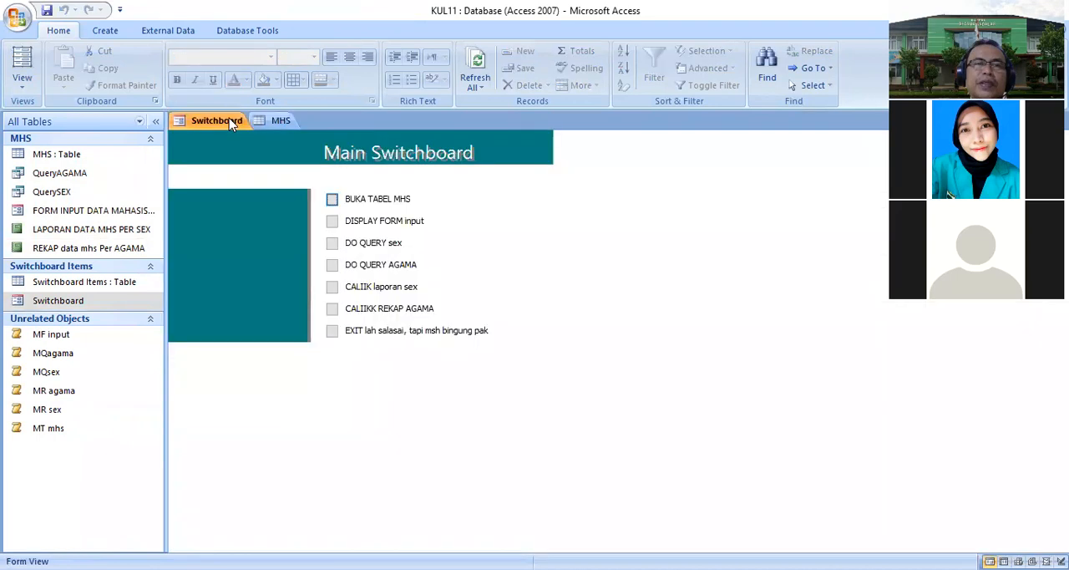
{"action": "left_click", "coordinate": [331, 264]}
{"action": "left_click", "coordinate": [213, 121]}
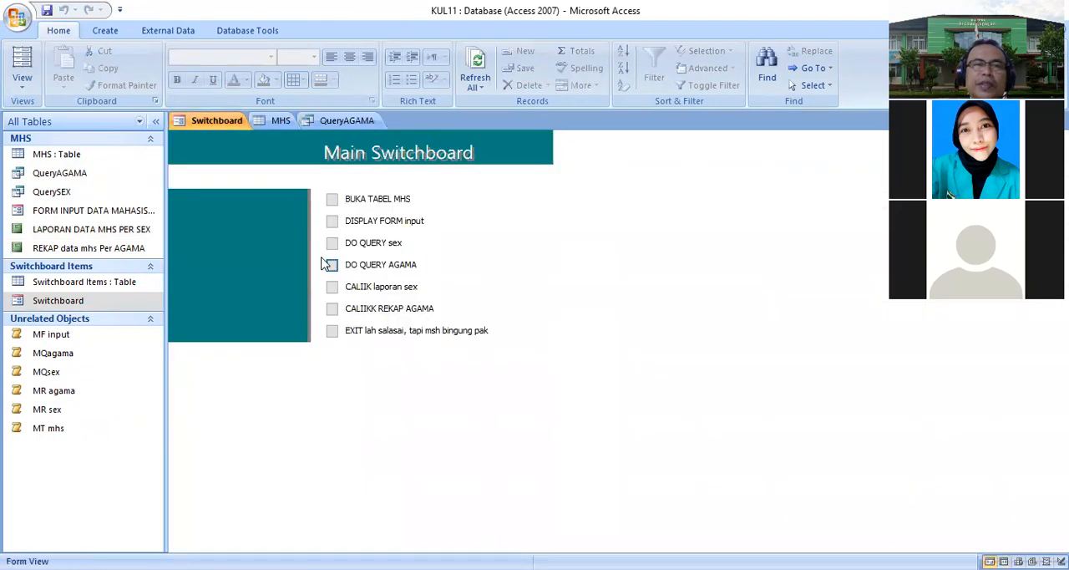
{"action": "left_click", "coordinate": [331, 308]}
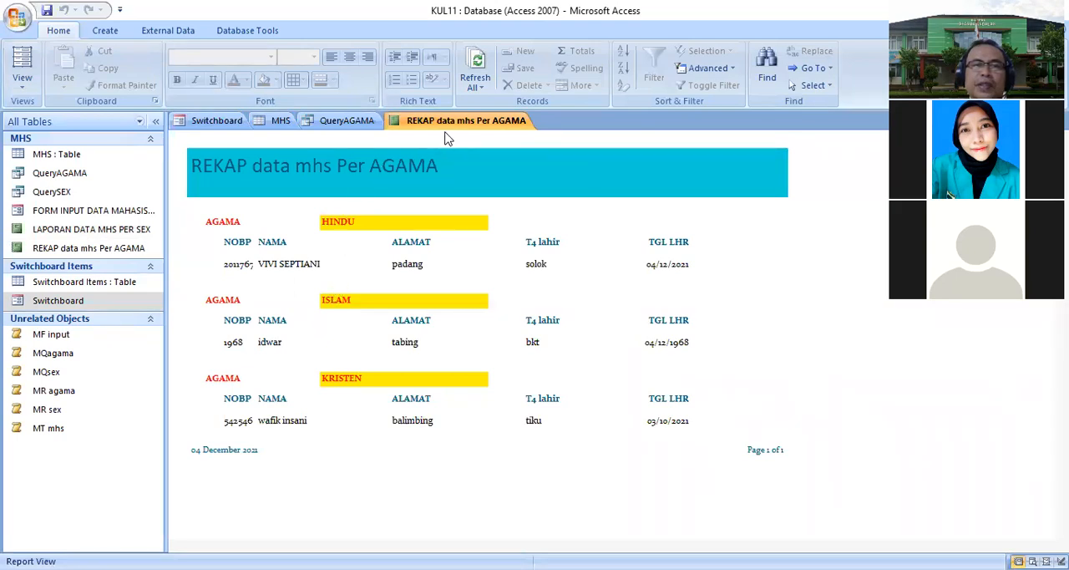
- Open the MHS table from the switchboard and start a new record with a student number and the student's name
{"action": "left_click", "coordinate": [234, 121]}
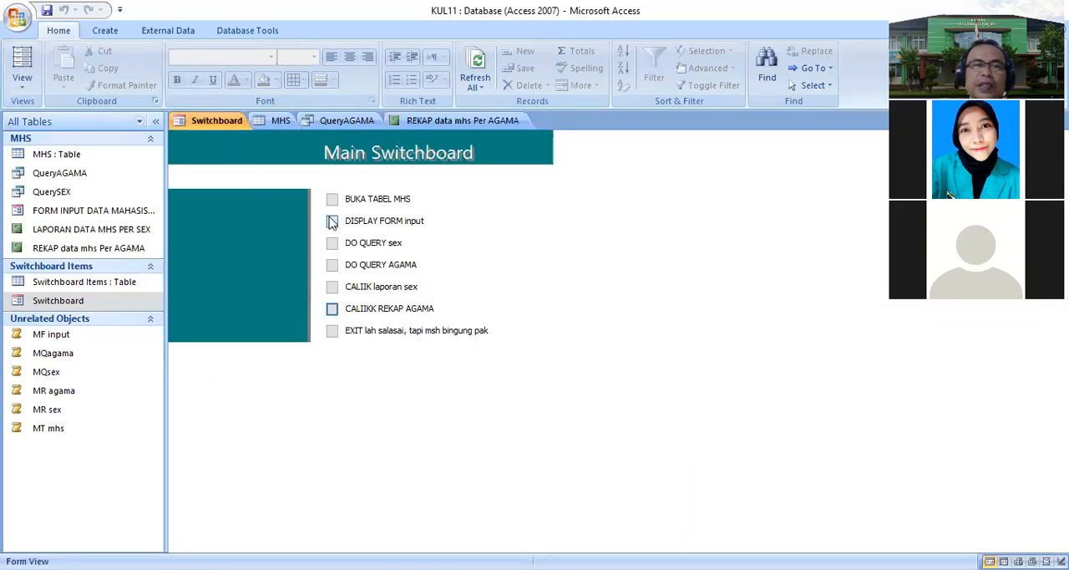
{"action": "left_click", "coordinate": [334, 203]}
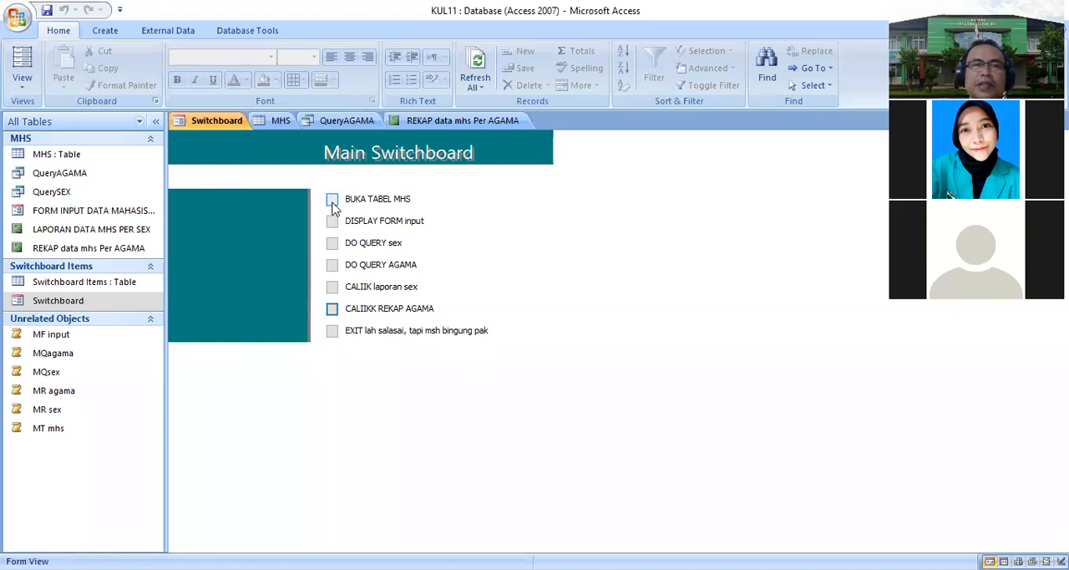
{"action": "left_click", "coordinate": [224, 199]}
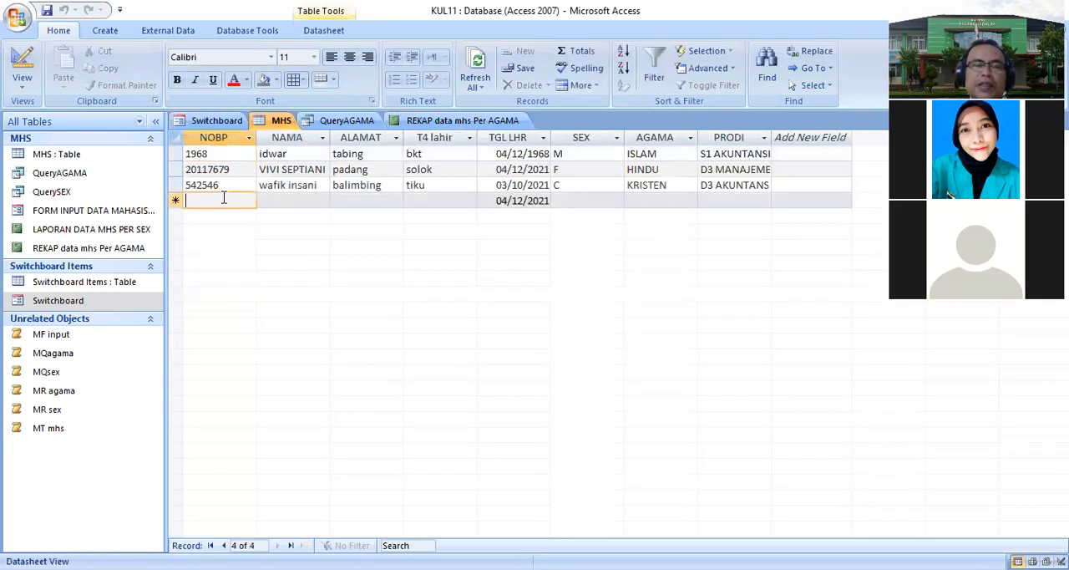
{"action": "type", "text": "54646"}
{"action": "left_click", "coordinate": [286, 205]}
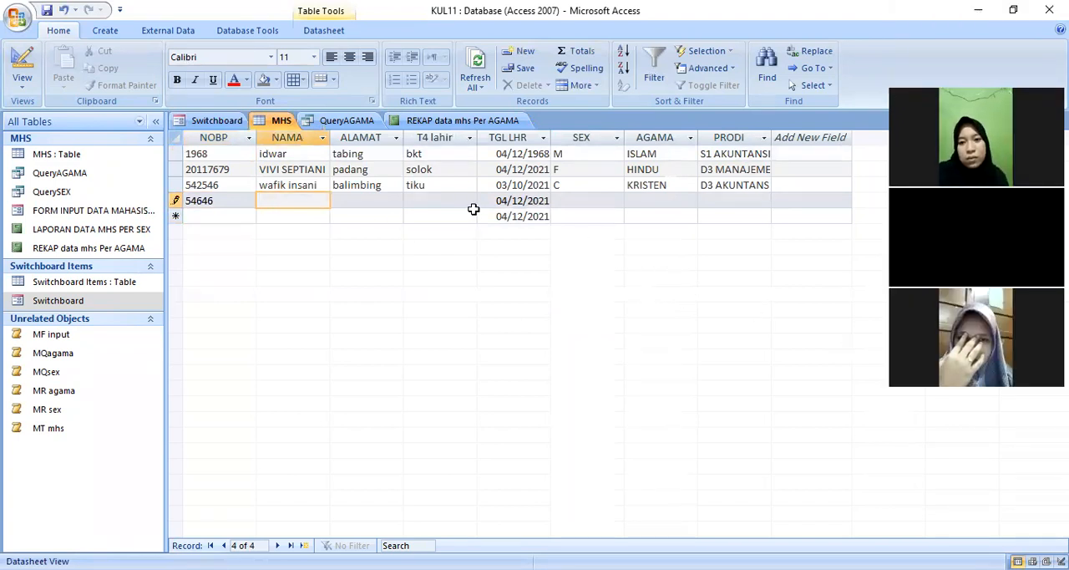
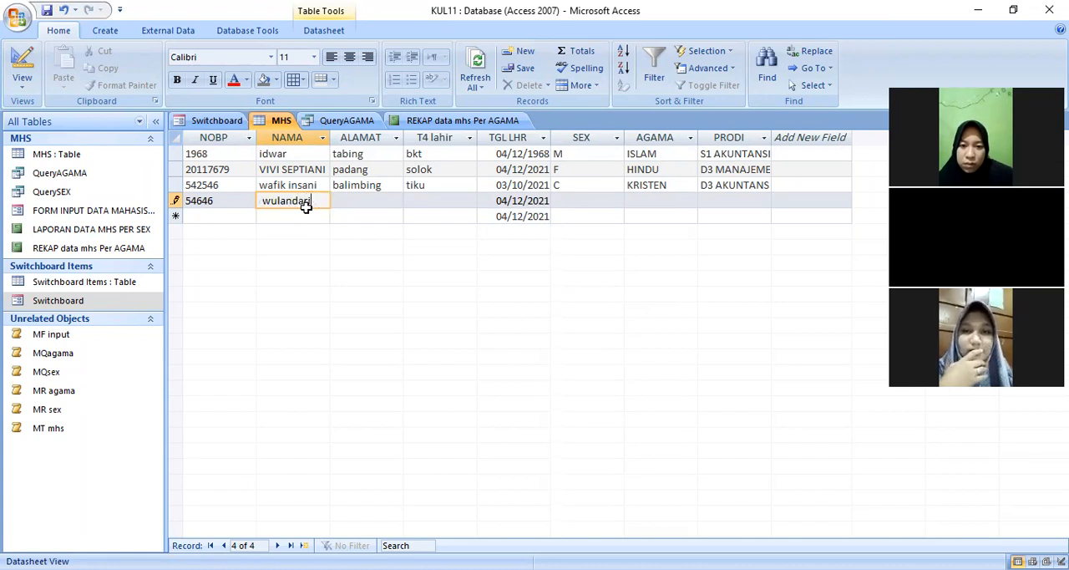
{"action": "key", "text": "Tab"}
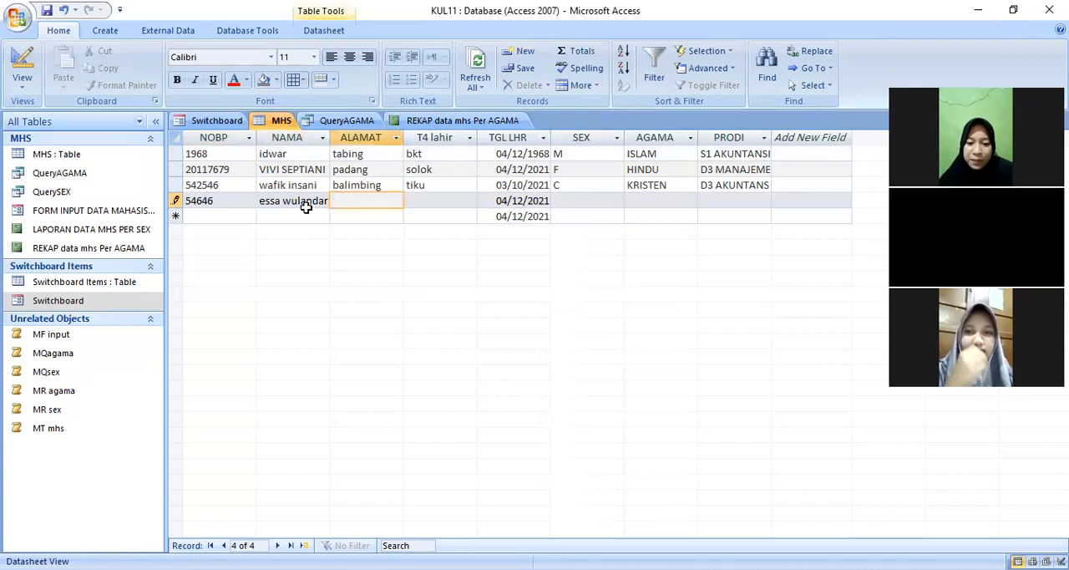
- Enter padang as ALAMAT and pasaman as T4 lahir for the new record
{"action": "type", "text": "padang"}
{"action": "key", "text": "Tab"}
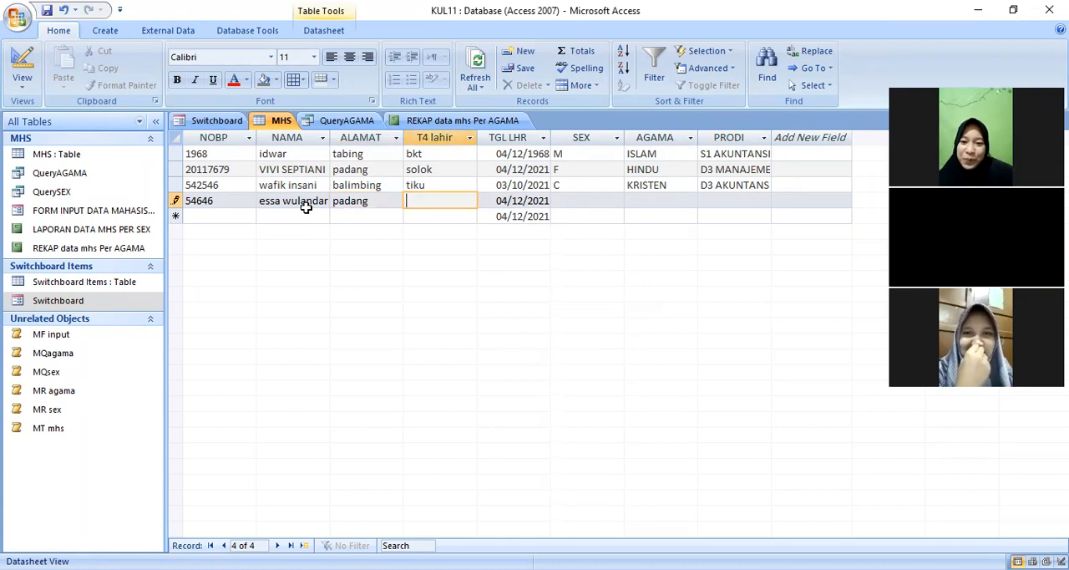
{"action": "type", "text": "psamam"}
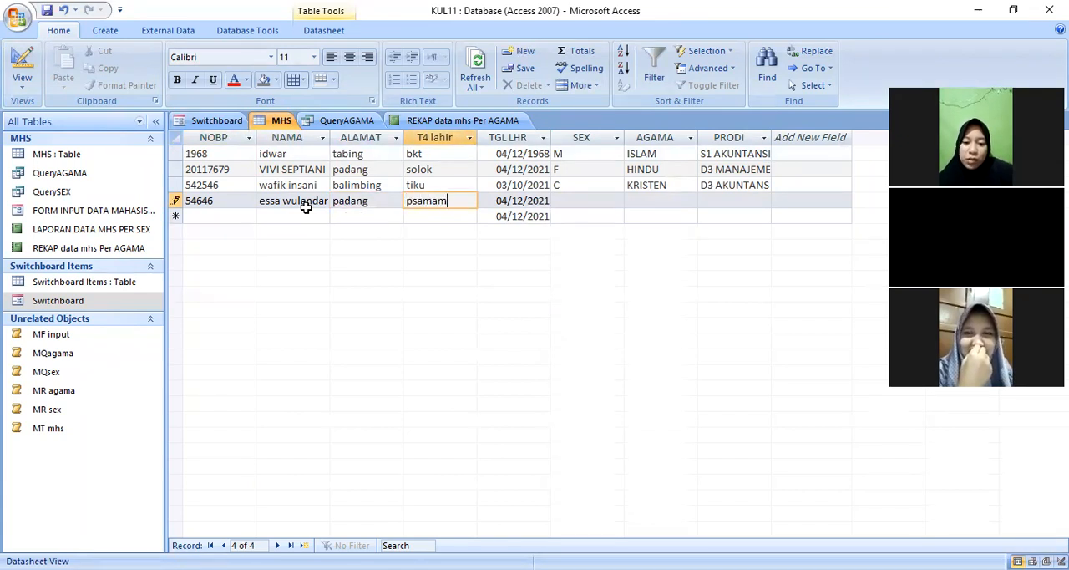
{"action": "key", "text": "BackSpace"}
{"action": "key", "text": "BackSpace"}
{"action": "key", "text": "BackSpace"}
{"action": "type", "text": "asaman"}
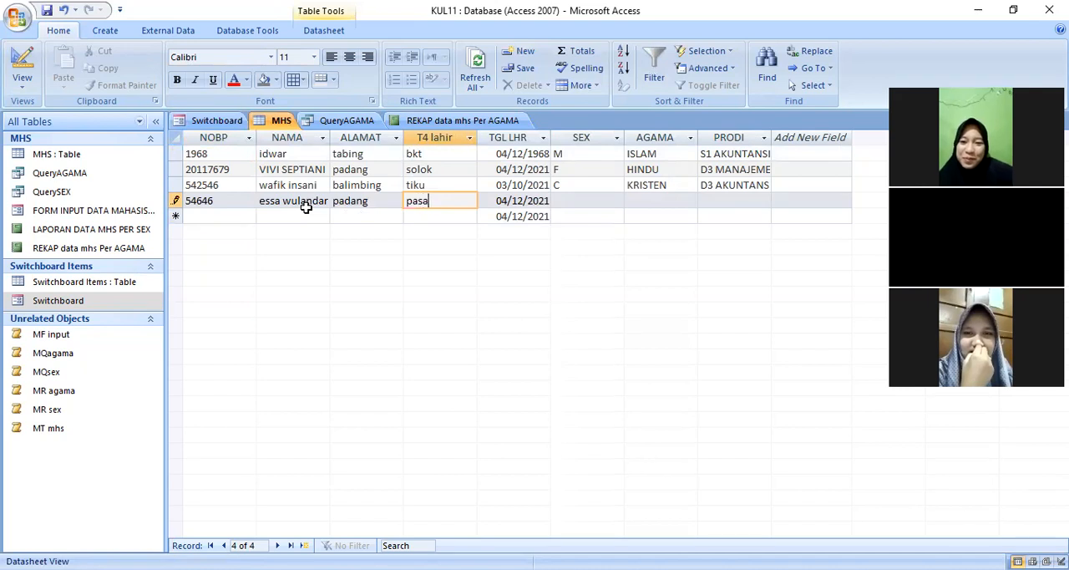
{"action": "key", "text": "Tab"}
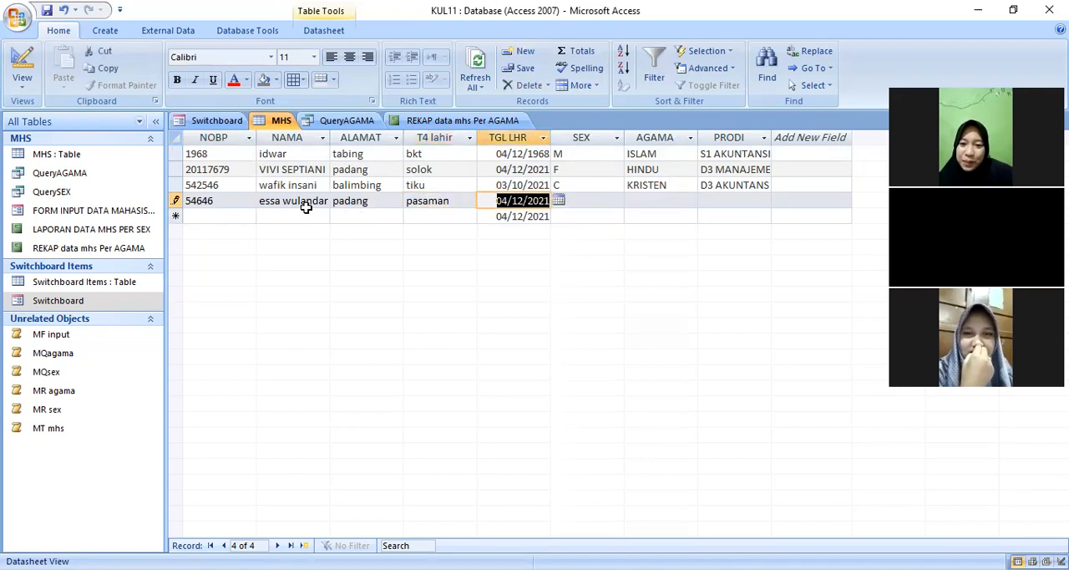
- Set SEX to C, AGAMA to BUDHA and PRODI to S1 MANAJEMEN, then save the new record
{"action": "left_click", "coordinate": [583, 201]}
{"action": "left_click", "coordinate": [617, 202]}
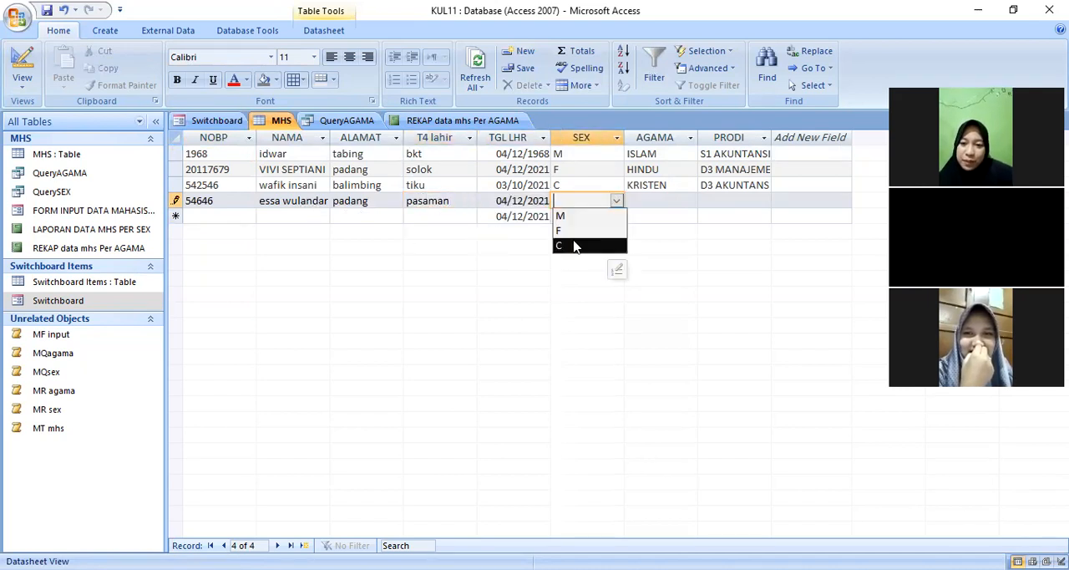
{"action": "left_click", "coordinate": [574, 246]}
{"action": "left_click", "coordinate": [673, 201]}
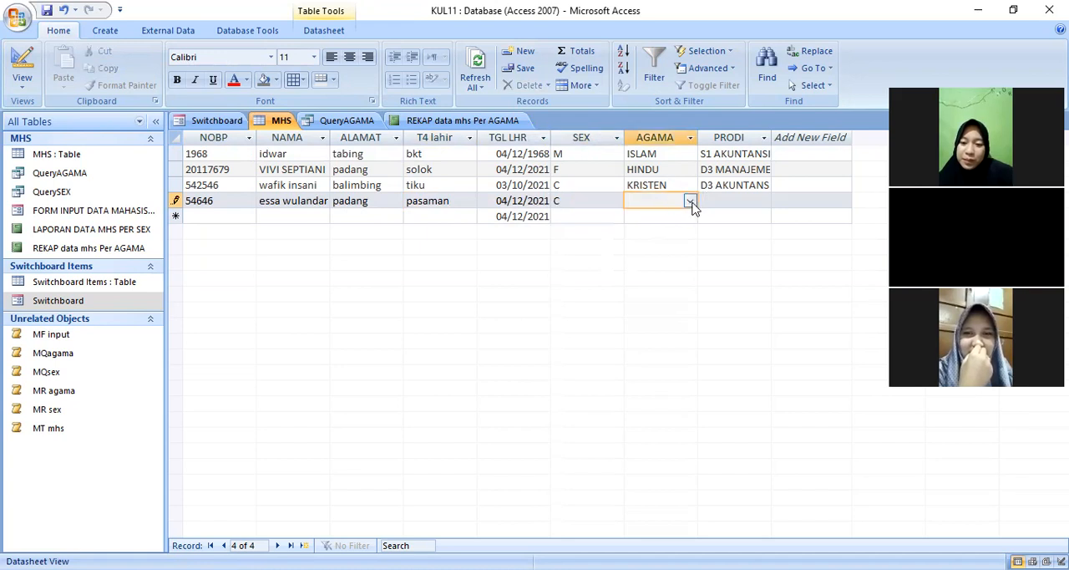
{"action": "left_click", "coordinate": [690, 201]}
{"action": "left_click", "coordinate": [660, 246]}
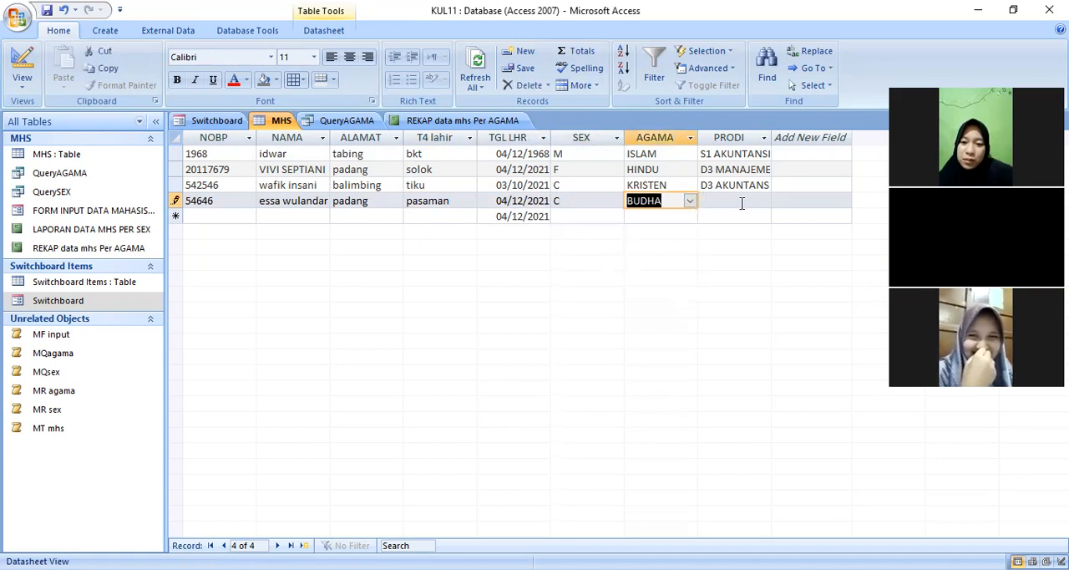
{"action": "left_click", "coordinate": [742, 201]}
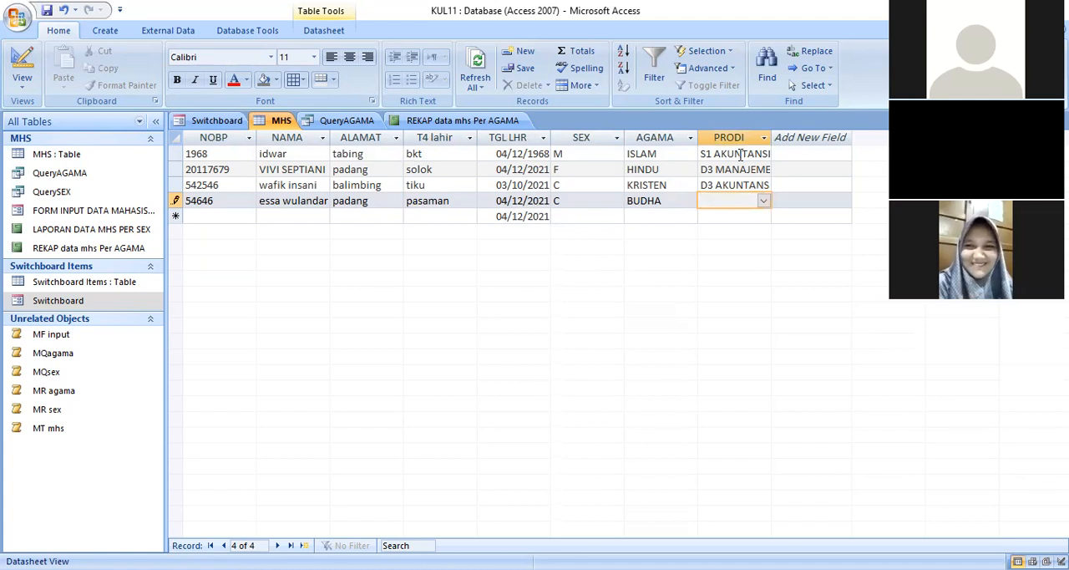
{"action": "left_click", "coordinate": [763, 202]}
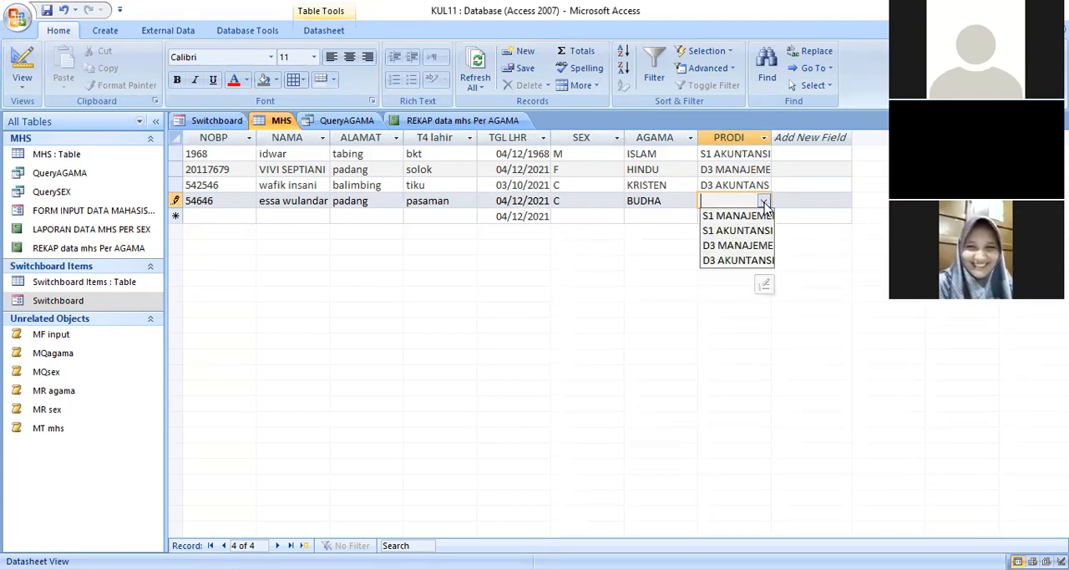
{"action": "left_click", "coordinate": [746, 218]}
{"action": "key", "text": "Return"}
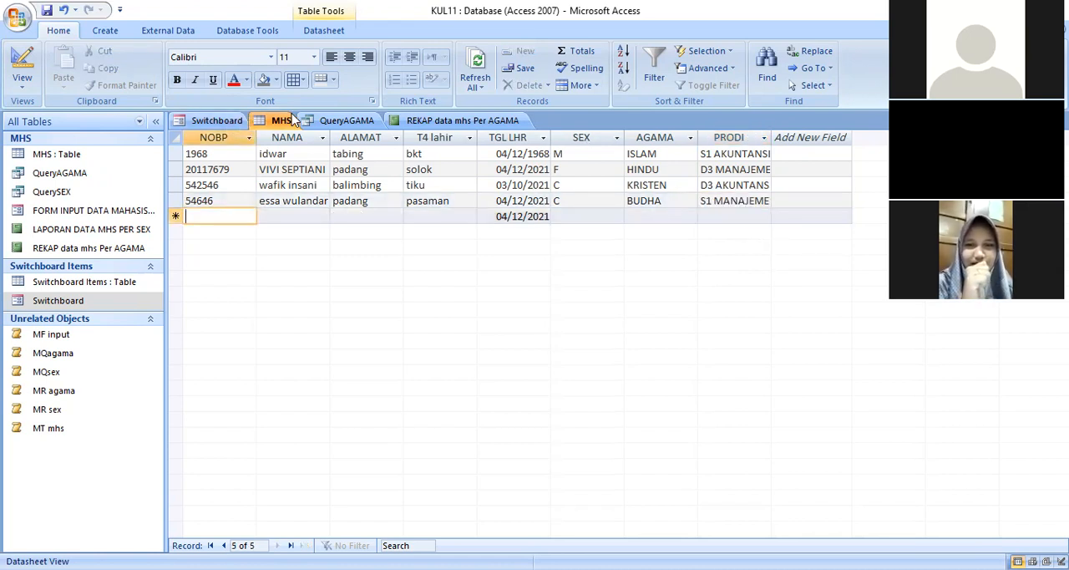
- Close all open objects and reopen the Switchboard form
{"action": "right_click", "coordinate": [431, 124]}
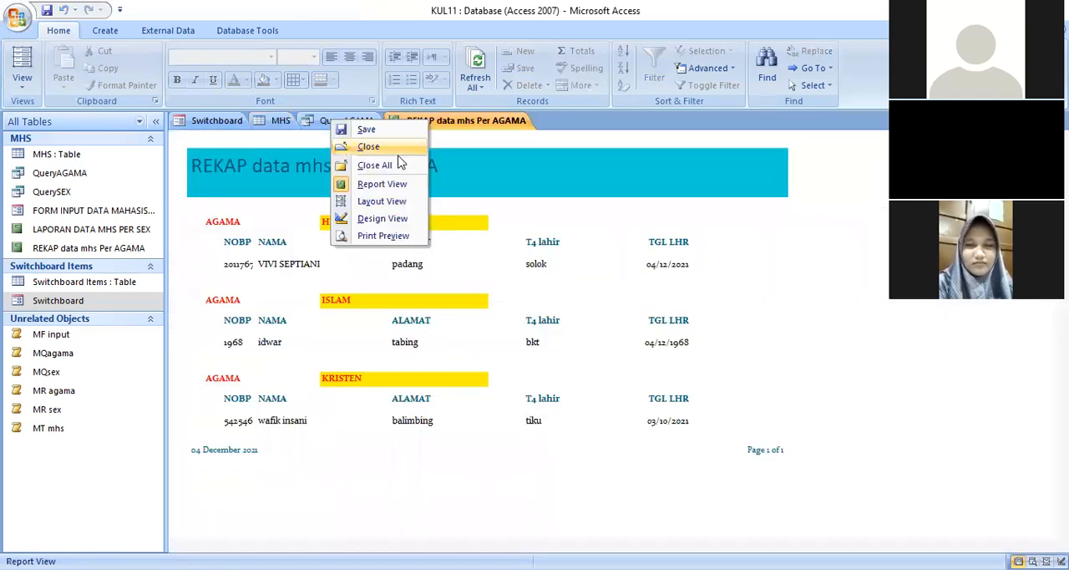
{"action": "left_click", "coordinate": [374, 166]}
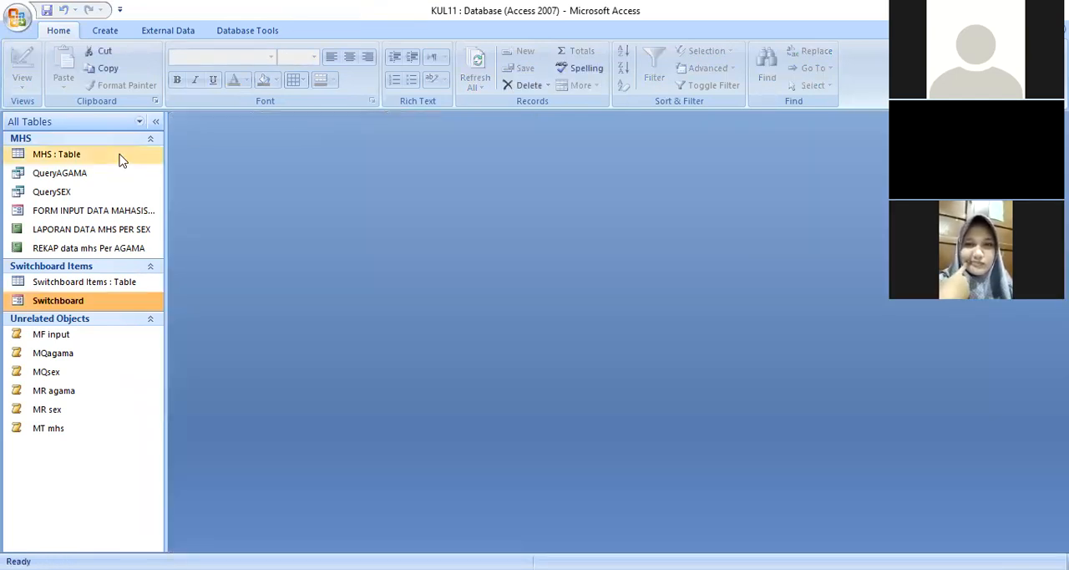
{"action": "double_click", "coordinate": [96, 302]}
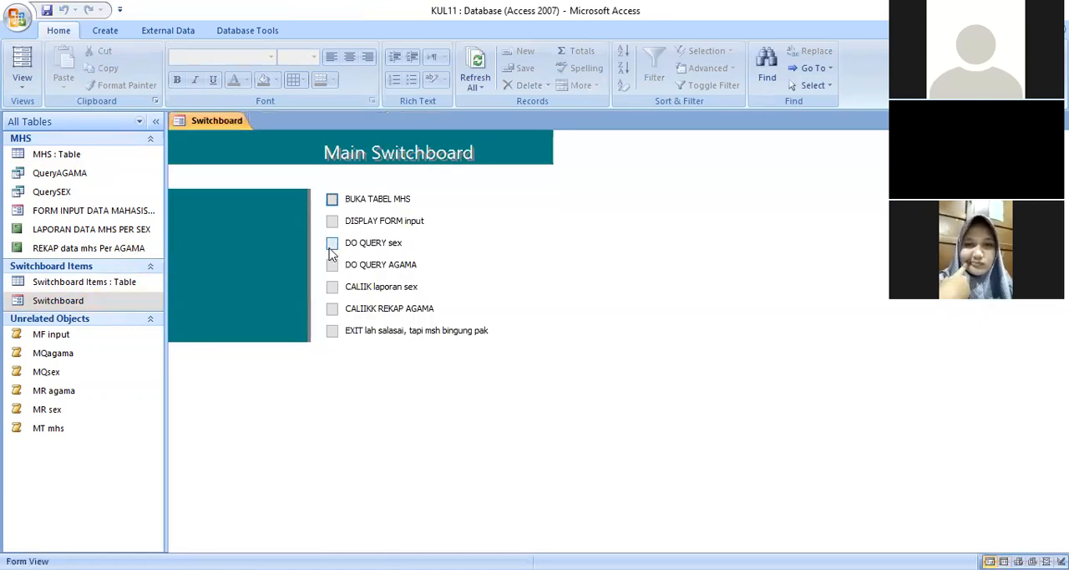
- Run the switchboard items CALIIK laporan sex and CALIIKK REKAP AGAMA to check the new record in both reports
{"action": "left_click", "coordinate": [332, 286]}
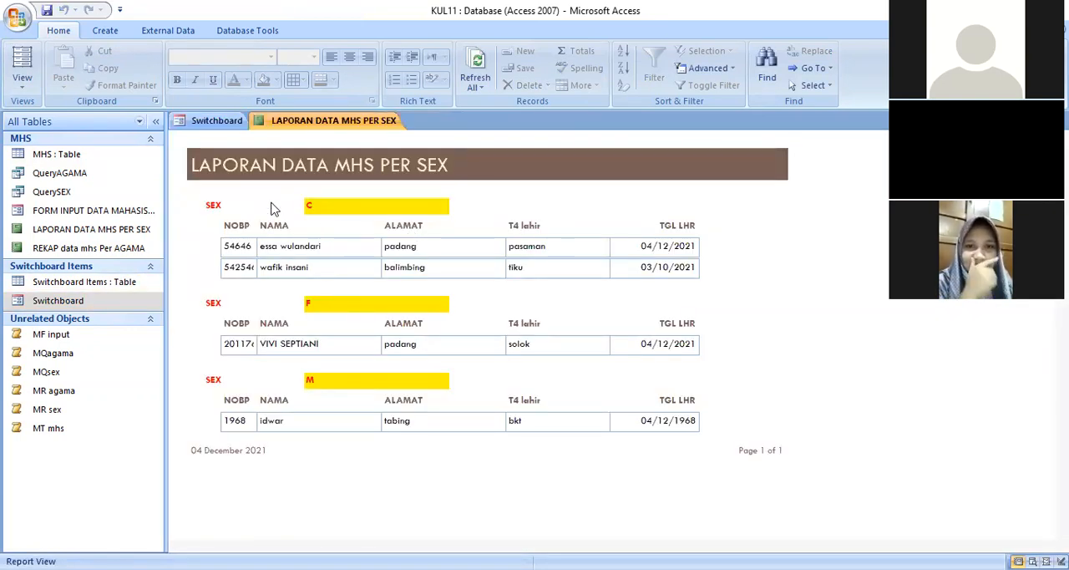
{"action": "left_click", "coordinate": [227, 121]}
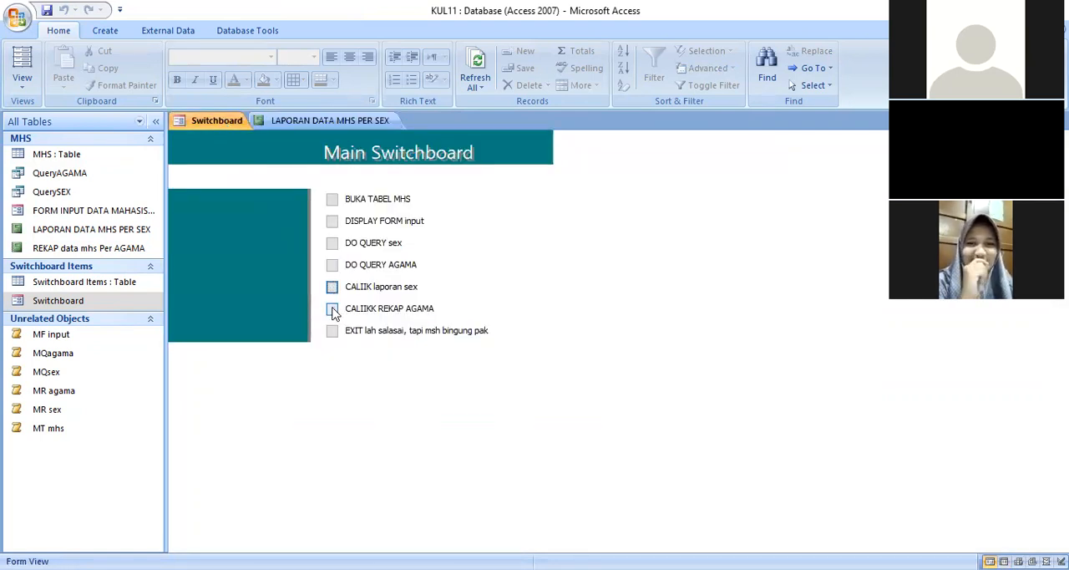
{"action": "left_click", "coordinate": [333, 308]}
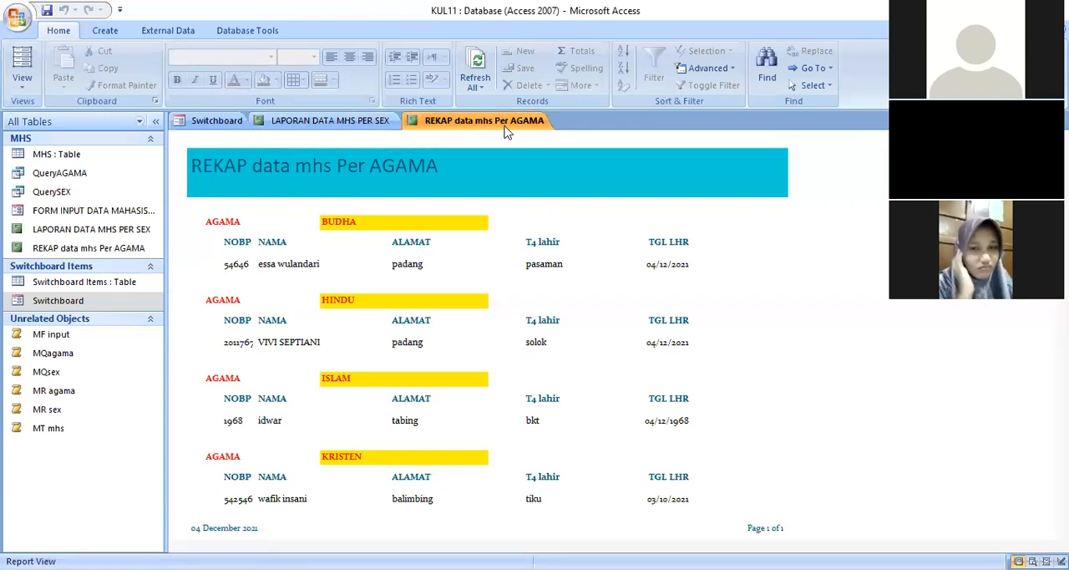
- Close the REKAP data mhs Per AGAMA and LAPORAN DATA MHS PER SEX reports to return to the switchboard
{"action": "right_click", "coordinate": [451, 123]}
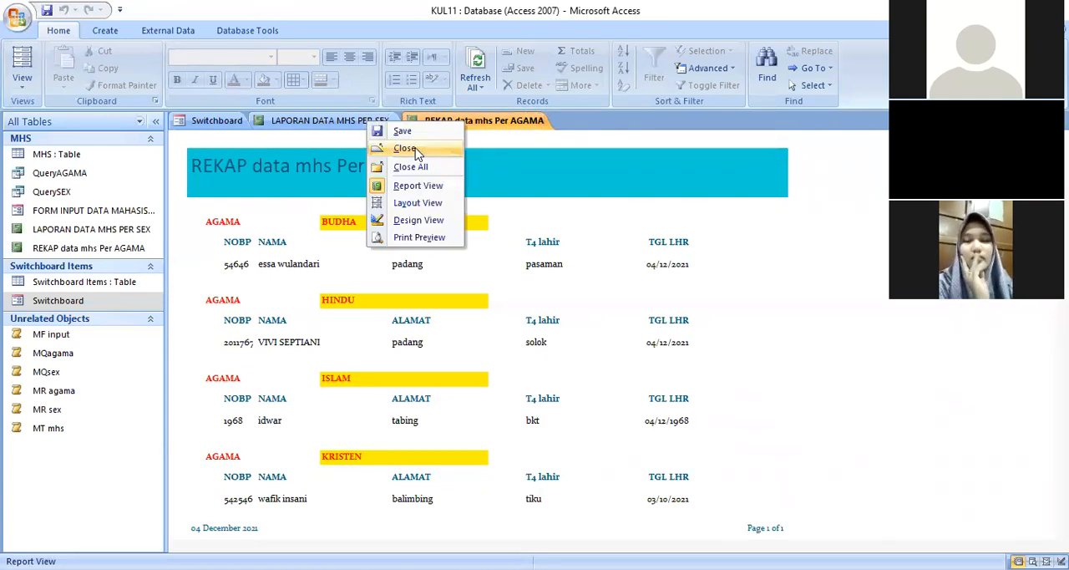
{"action": "left_click", "coordinate": [415, 151]}
{"action": "left_click", "coordinate": [326, 125]}
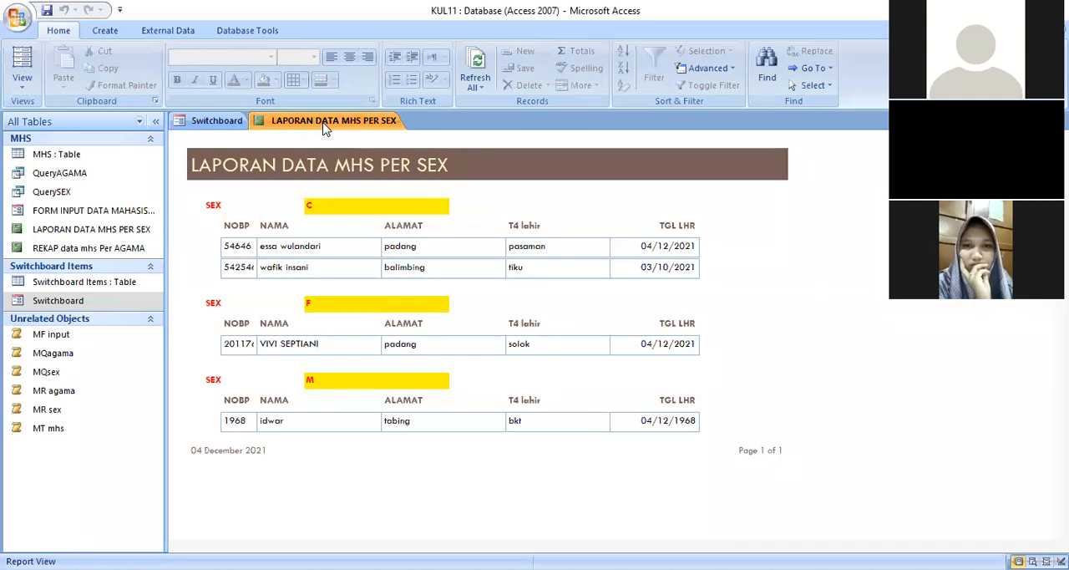
{"action": "right_click", "coordinate": [326, 126]}
{"action": "left_click", "coordinate": [278, 155]}
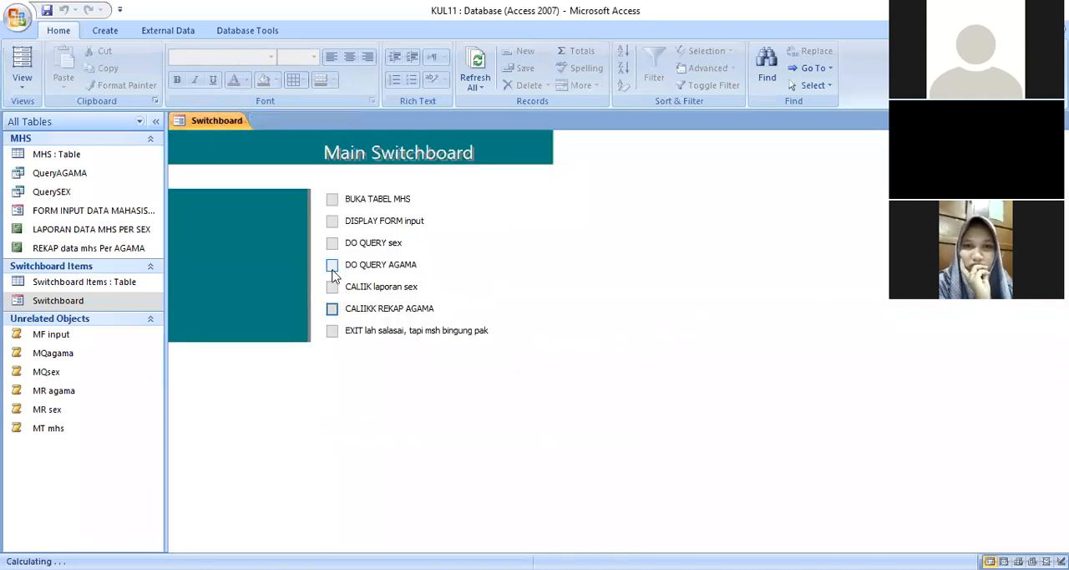